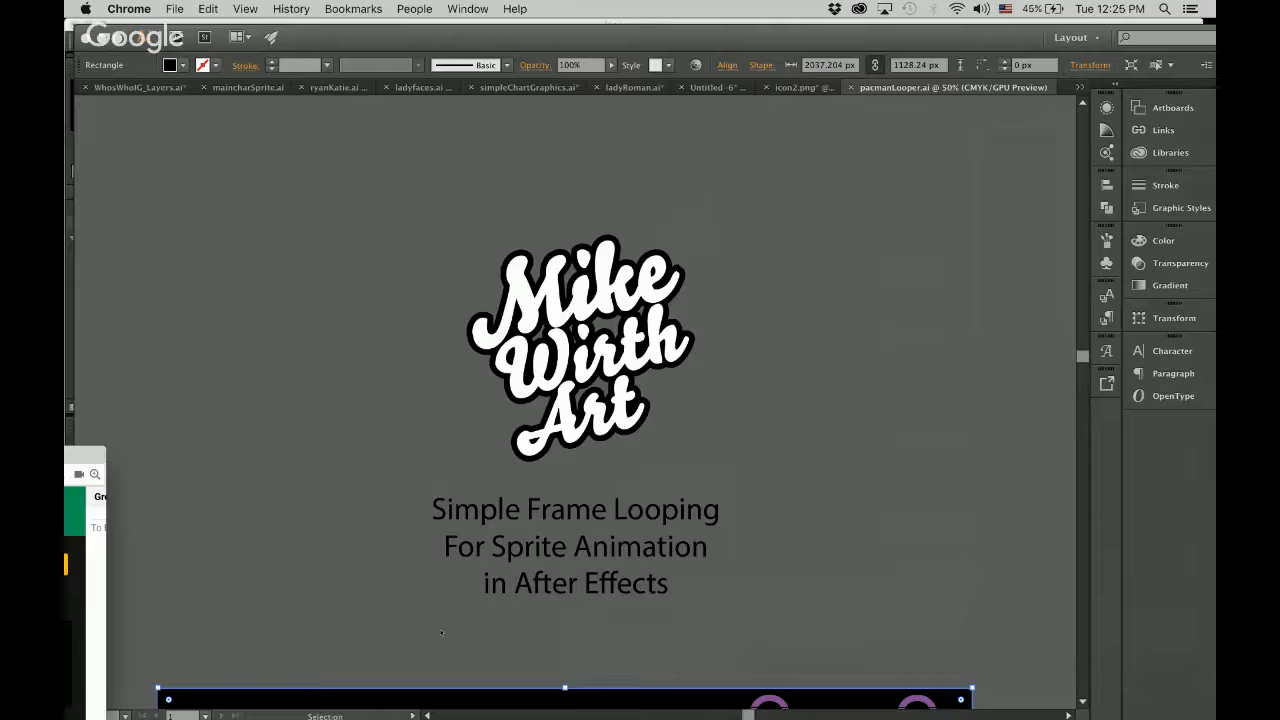
Step: Switch to Illustrator with the Pac-Man maze artwork in view and place the Layers panel over the artwork's lower-right area
scroll(441, 632, "down", 10)
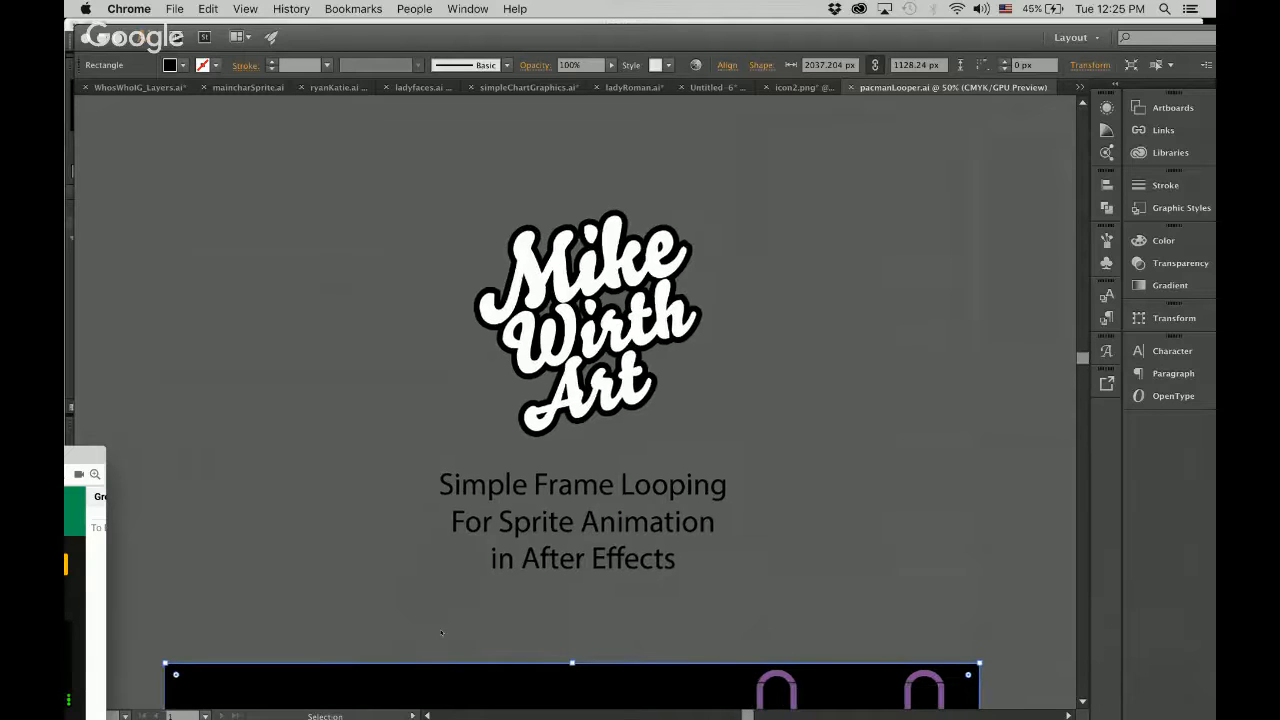
scroll(441, 632, "down", 4)
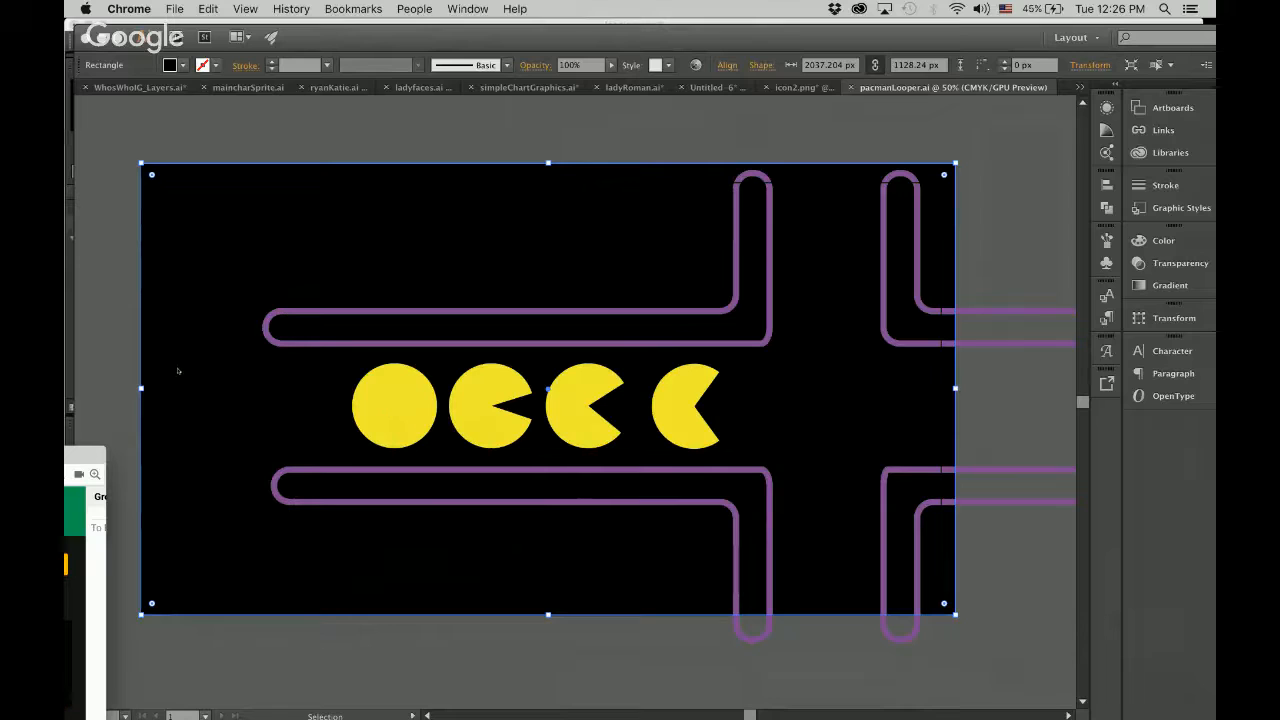
left_click_drag(95, 453, 64, 455)
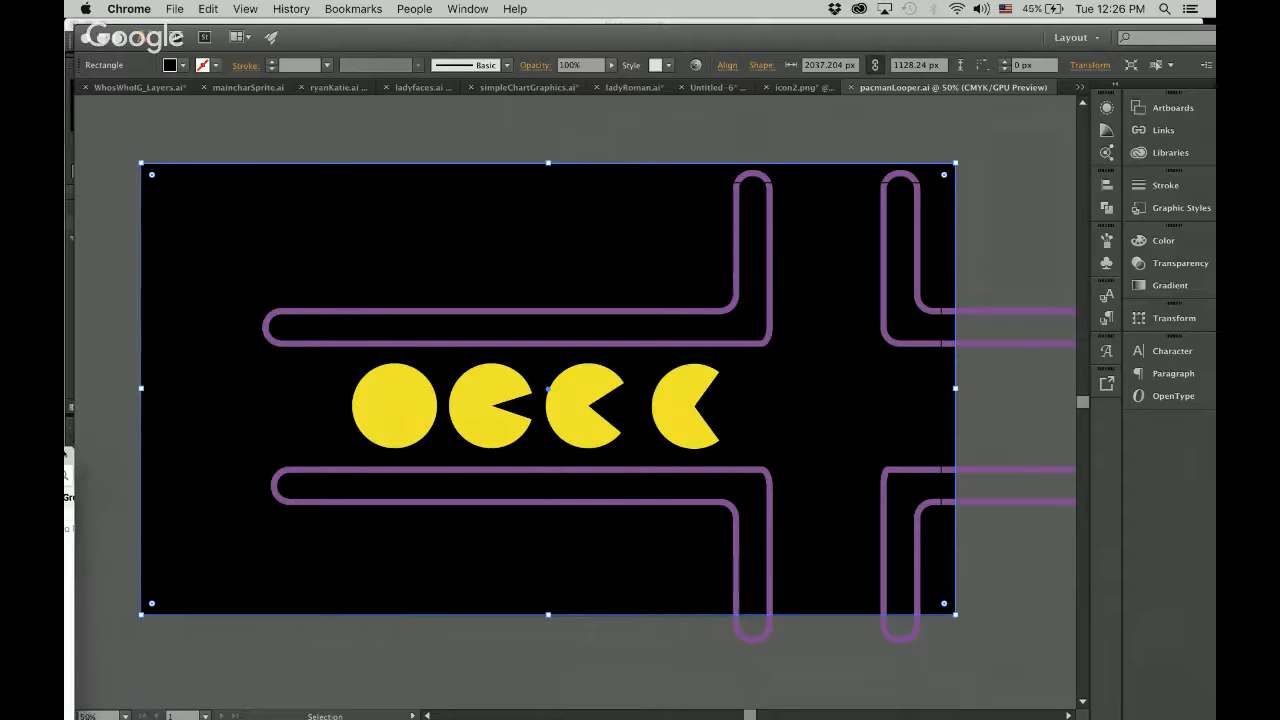
left_click(664, 659)
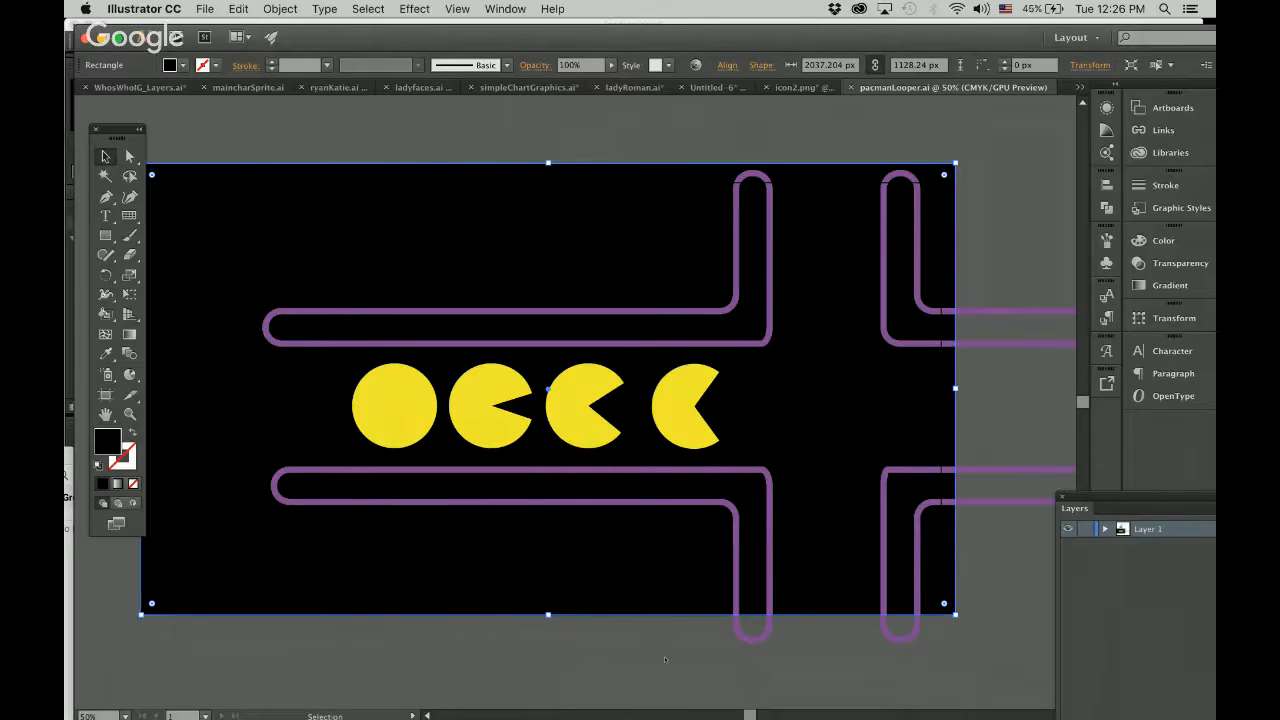
left_click_drag(1112, 508, 832, 288)
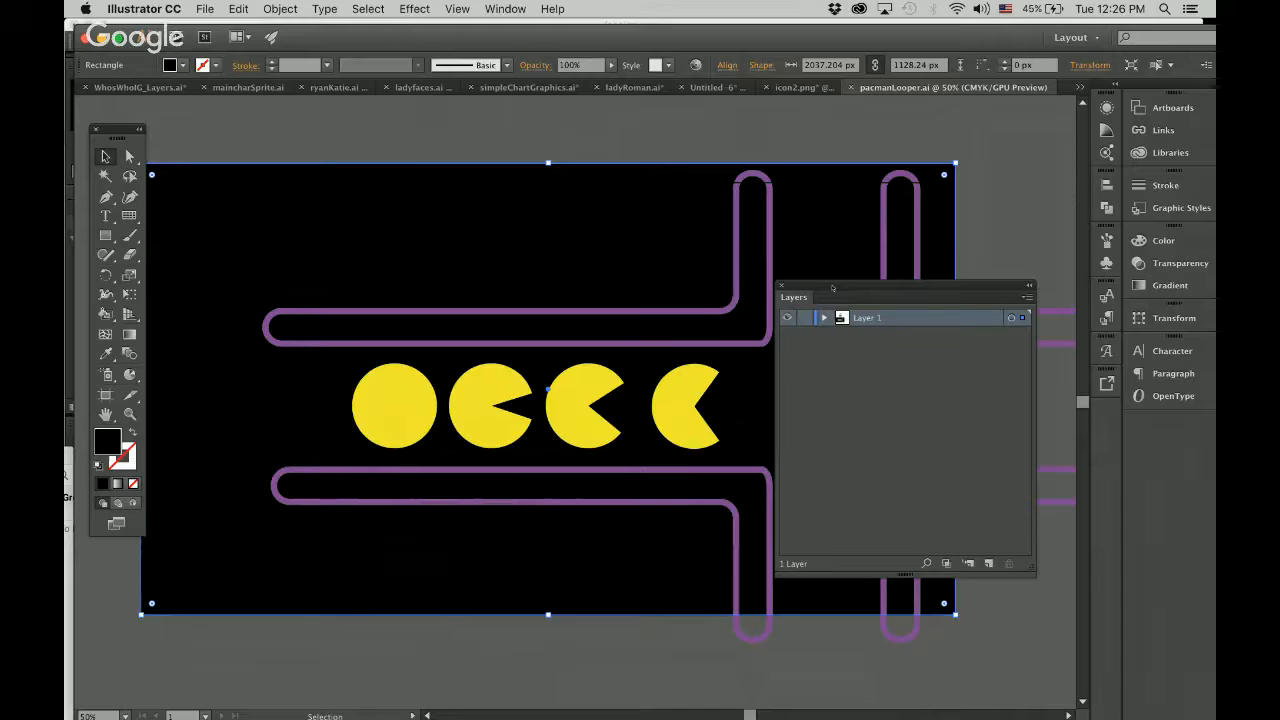
left_click_drag(832, 288, 871, 274)
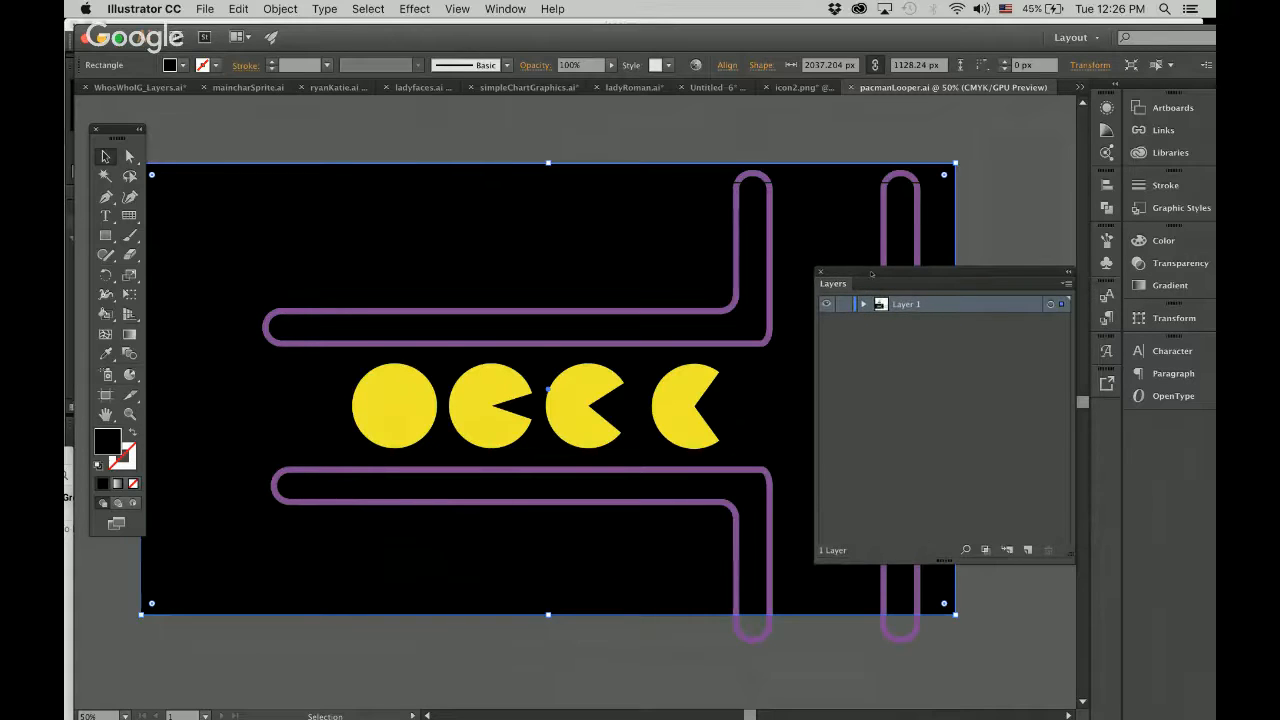
Step: Select the purple maze outline paths and group them
left_click(737, 250)
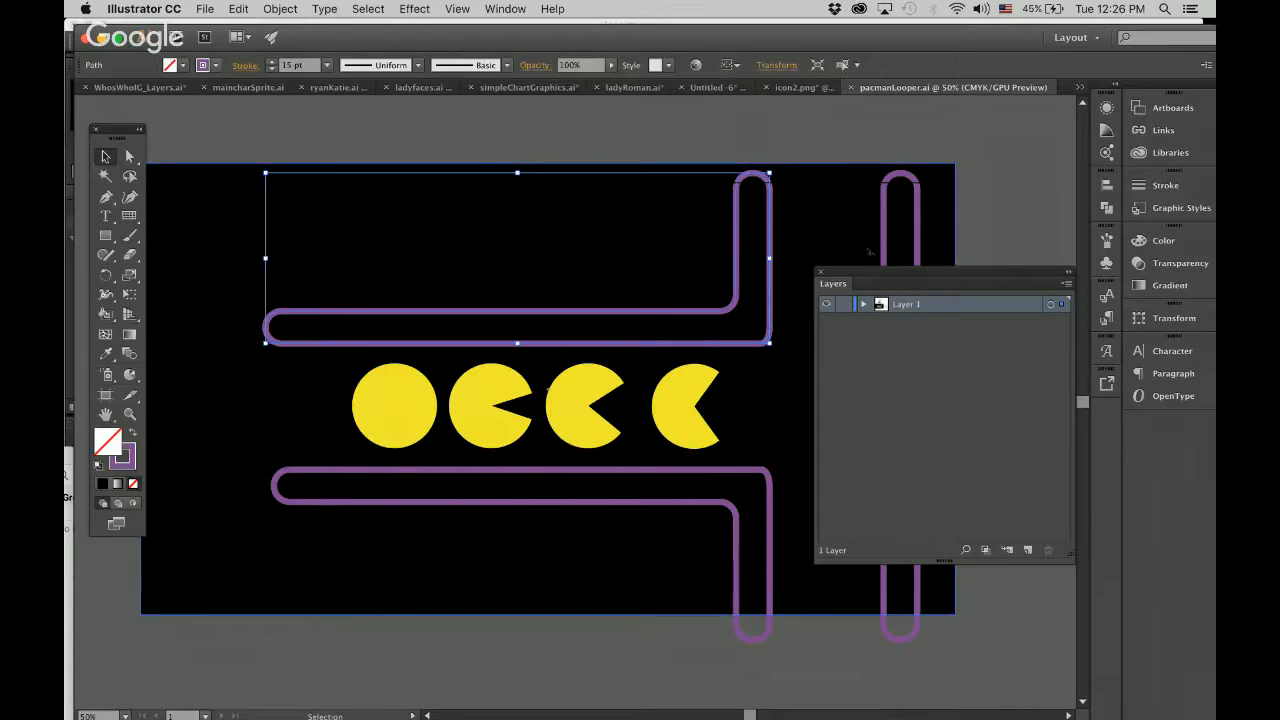
left_click(774, 485, "shift")
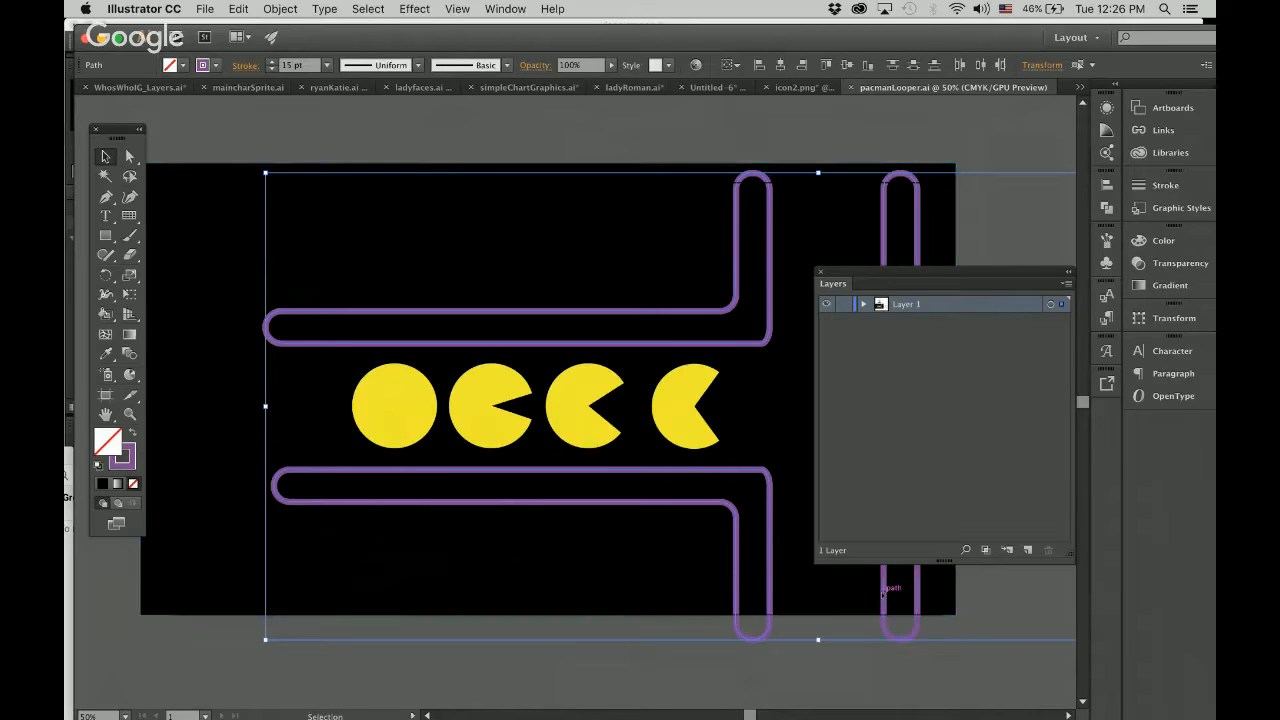
key("super+g")
key("v")
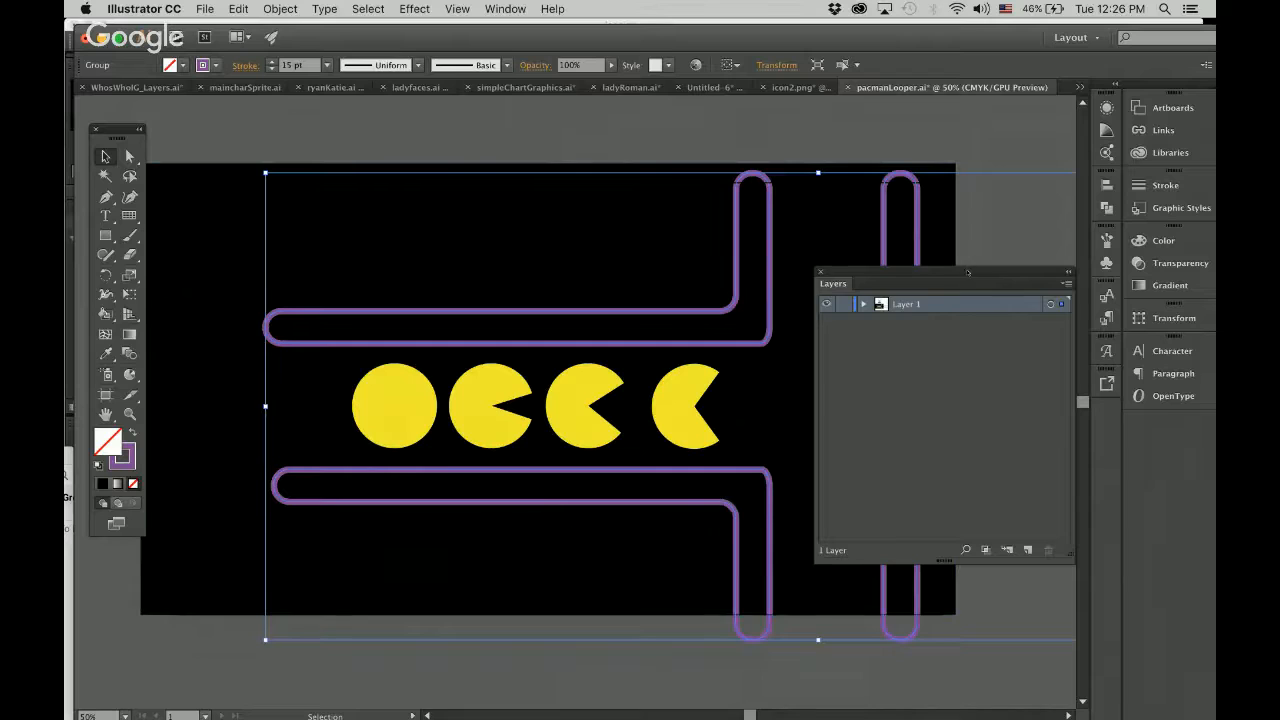
Step: Move the Layers panel clear of the artwork and check the artboard's boundary and size preset with the Artboard tool
left_click_drag(932, 273, 483, 543)
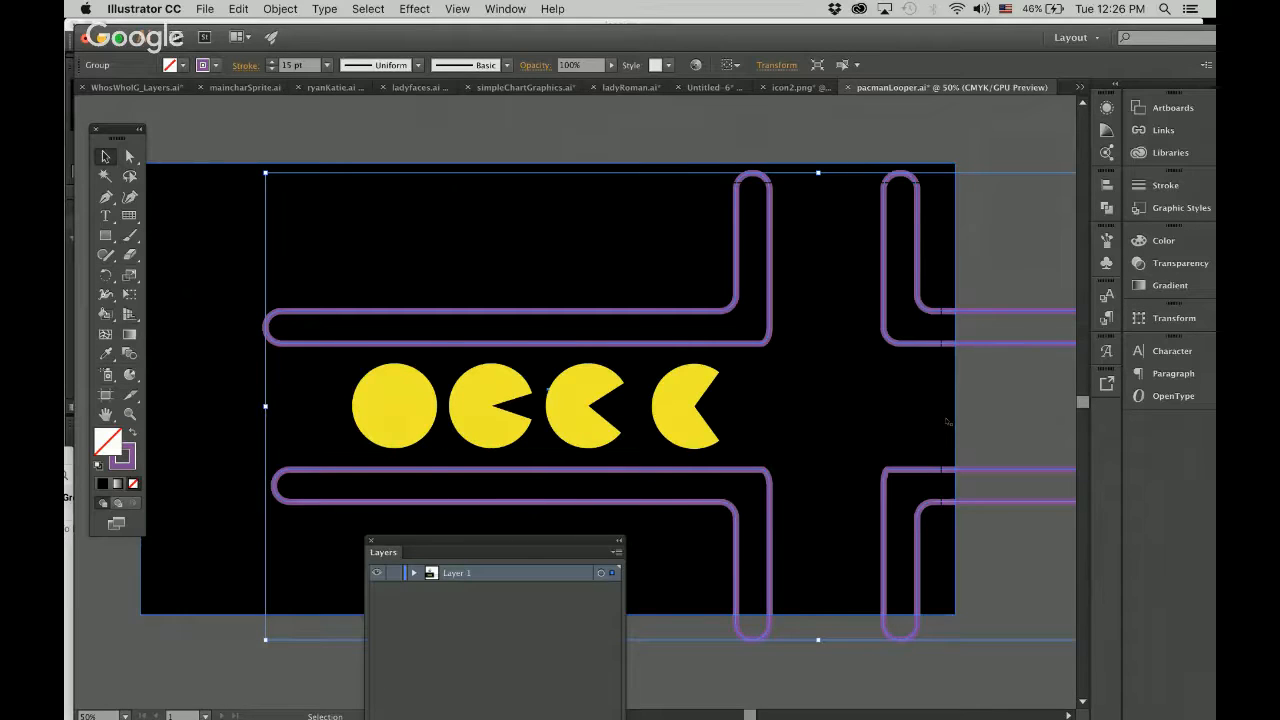
scroll(948, 422, "left", 3)
scroll(948, 422, "up", 1)
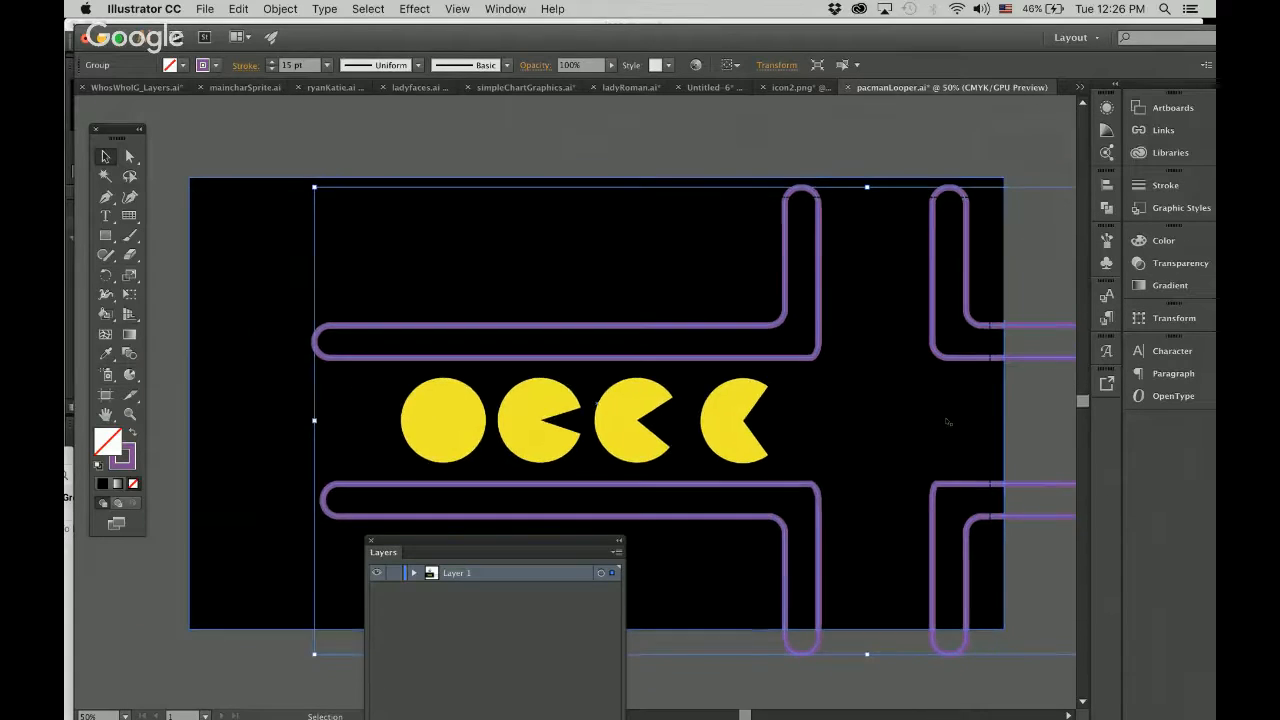
left_click_drag(577, 545, 578, 667)
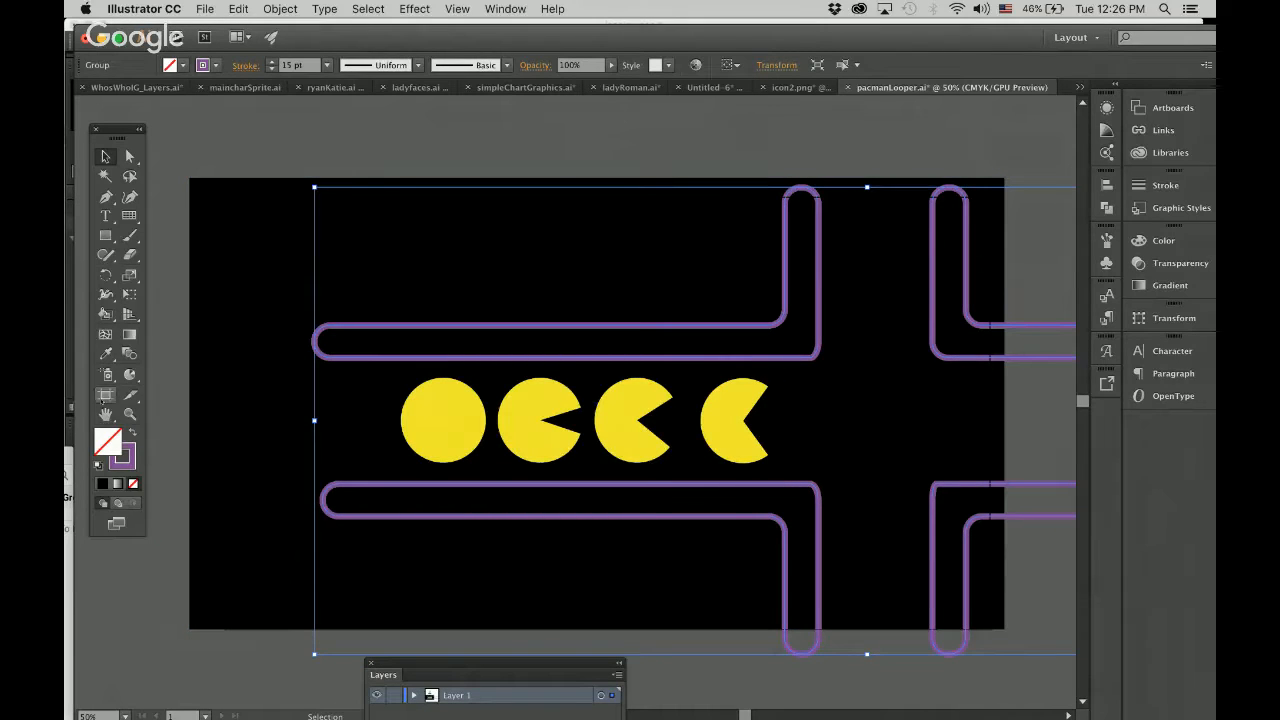
left_click(105, 395)
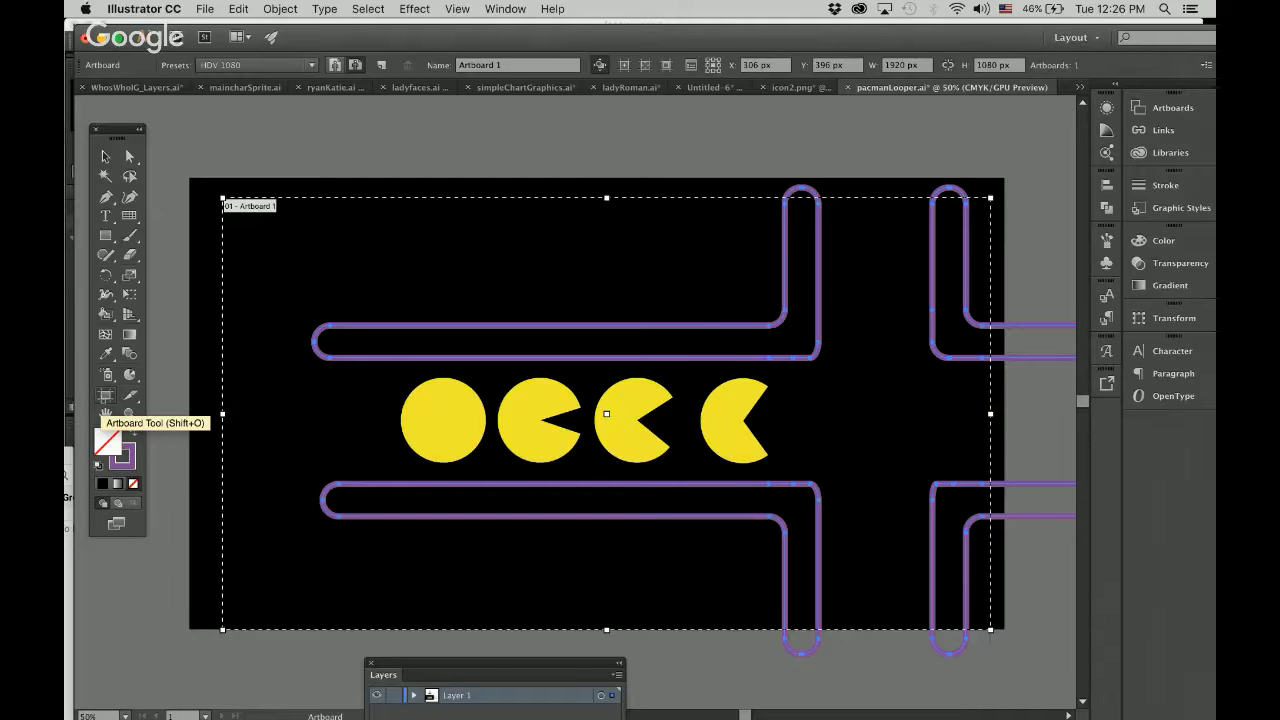
left_click(302, 66)
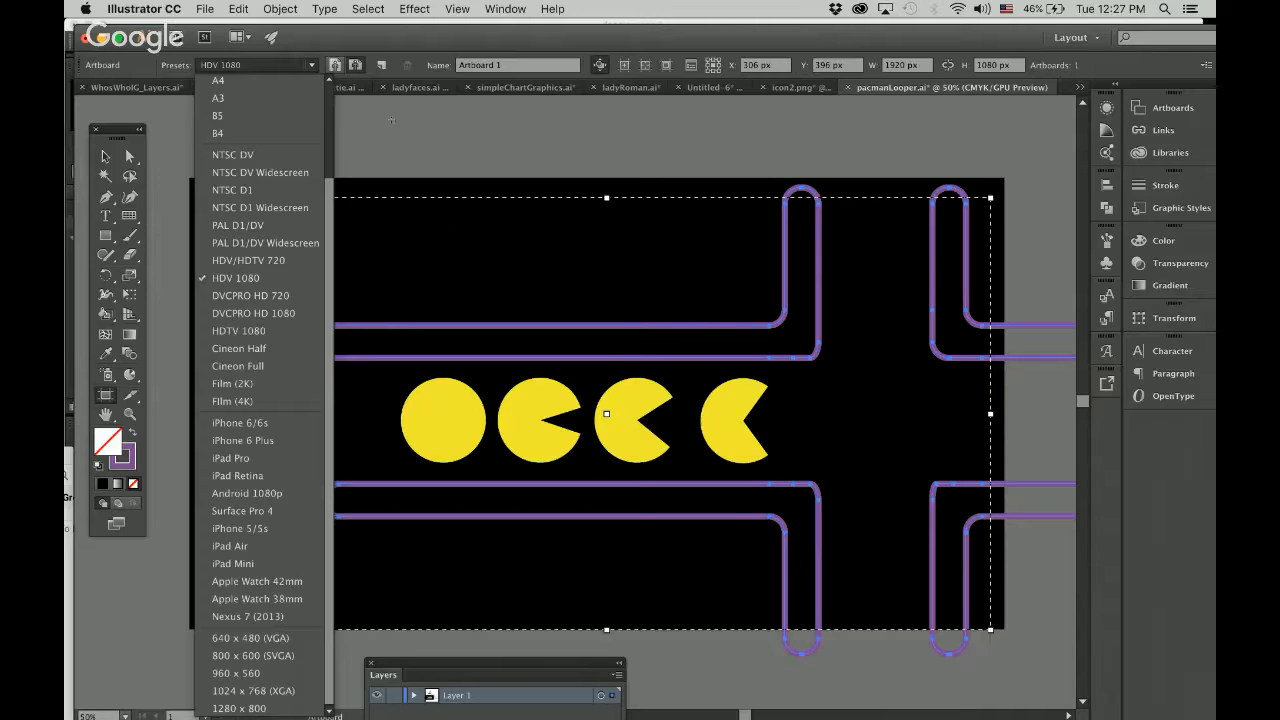
left_click(105, 157)
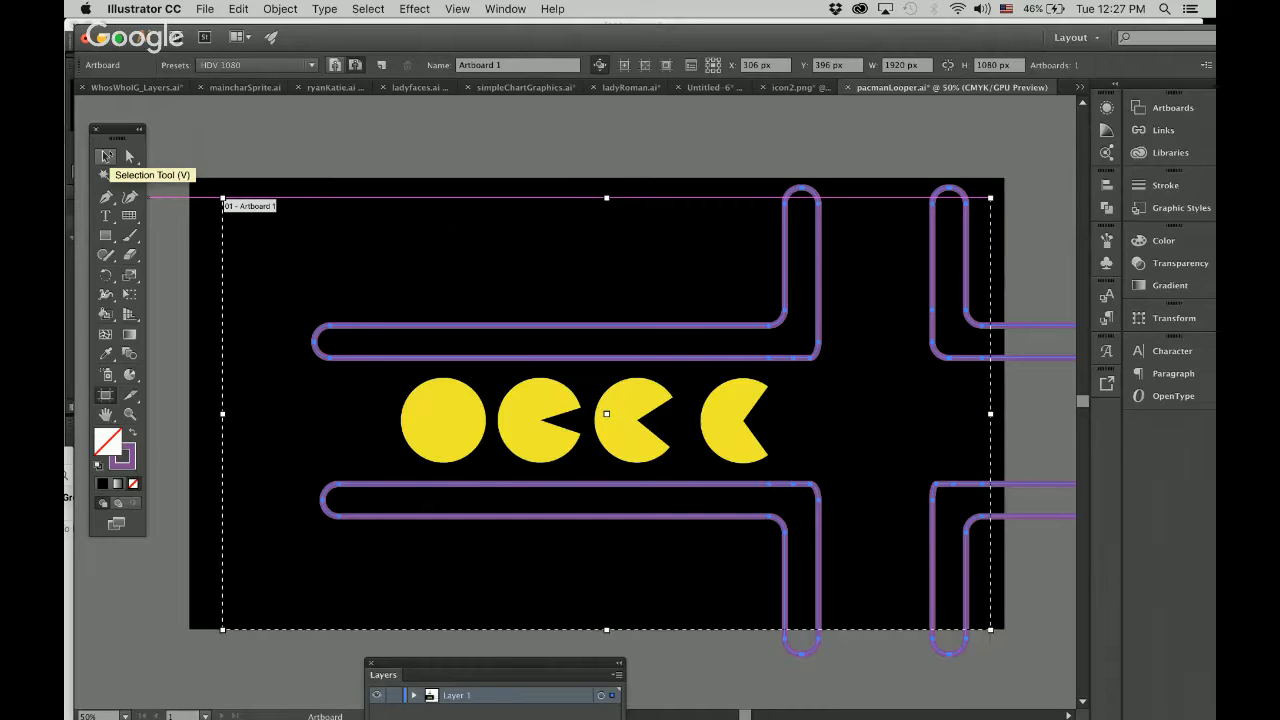
left_click_drag(577, 664, 395, 245)
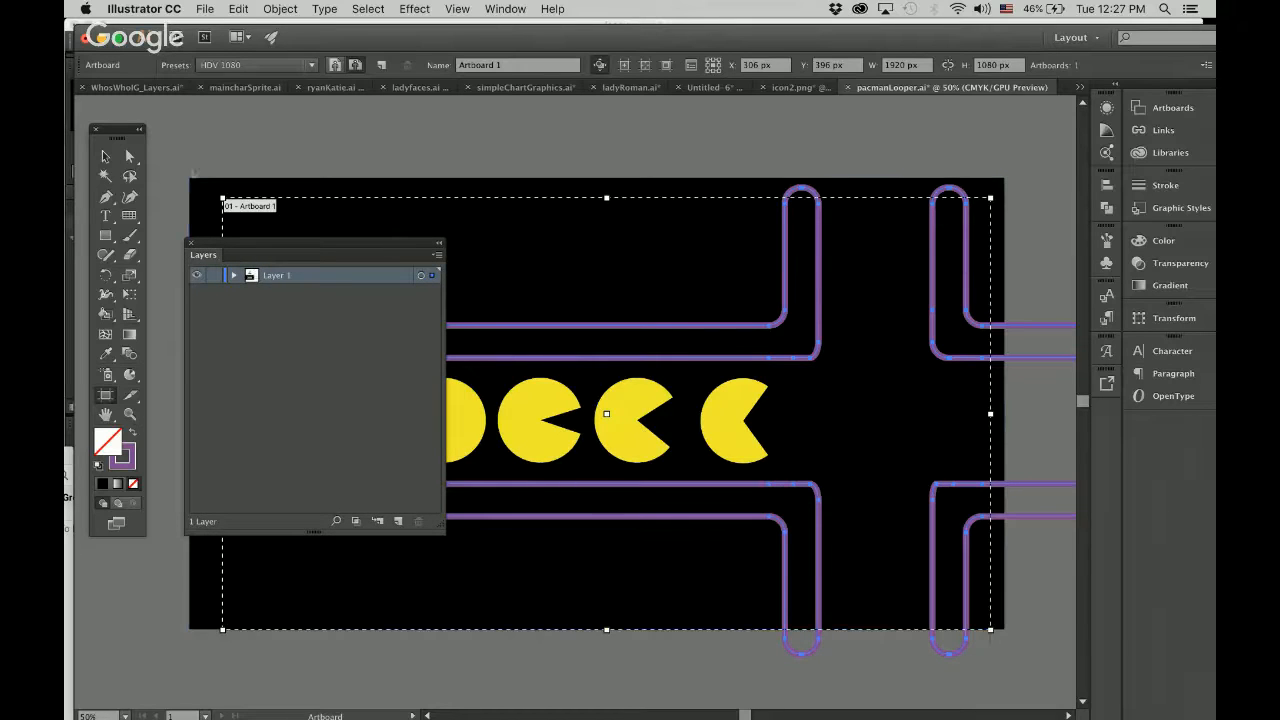
left_click(106, 157)
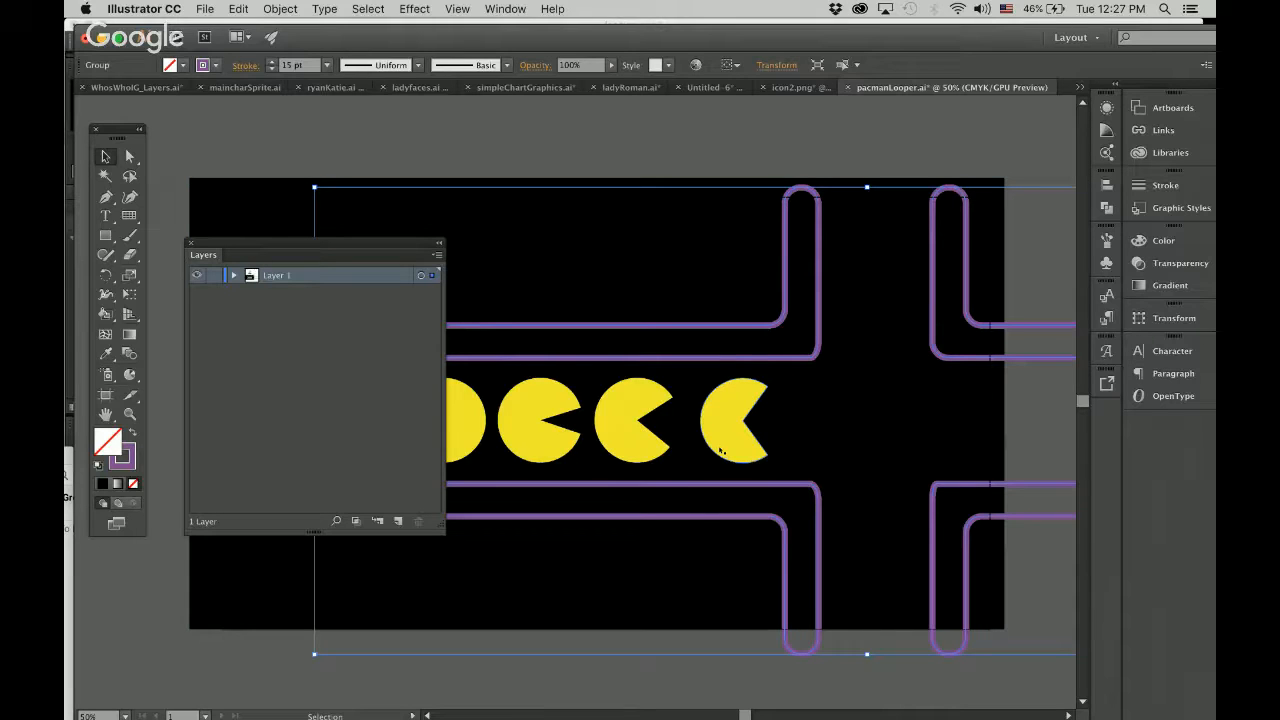
Step: Release the contents of Layer 1 to separate layers using the Sequence option
left_click_drag(378, 249, 687, 373)
scroll(671, 320, "down", 5)
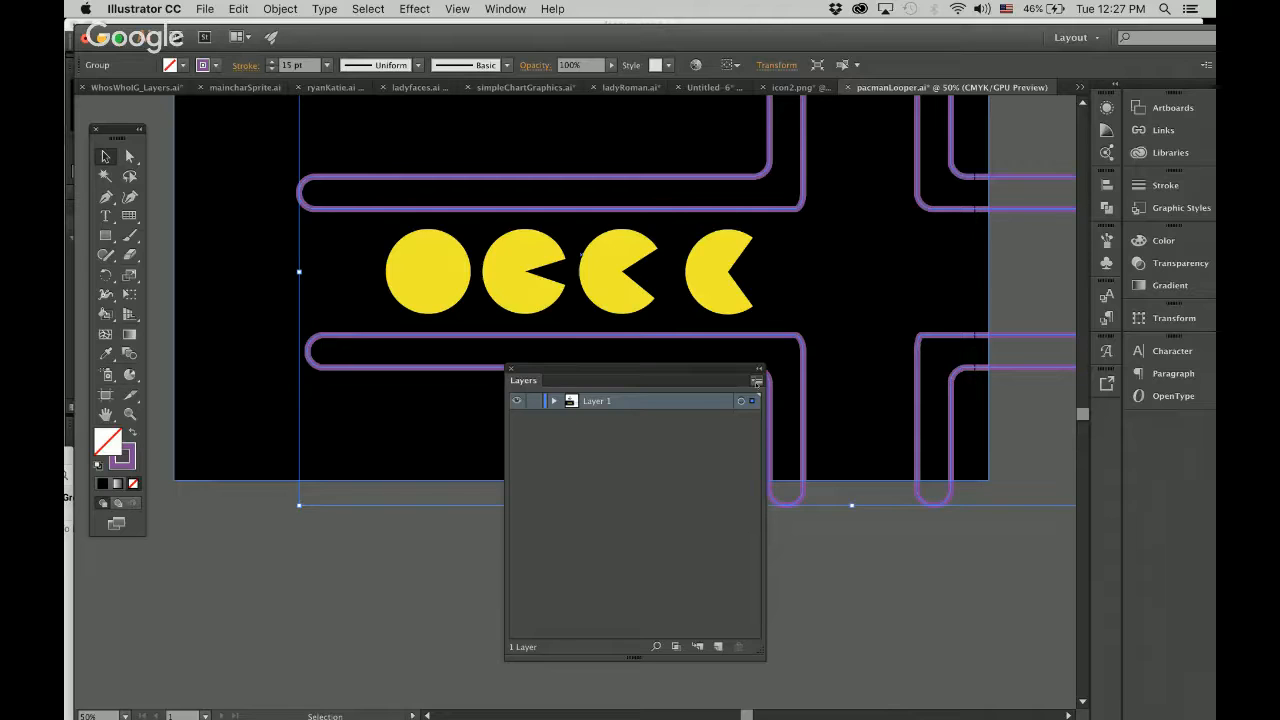
left_click(757, 382)
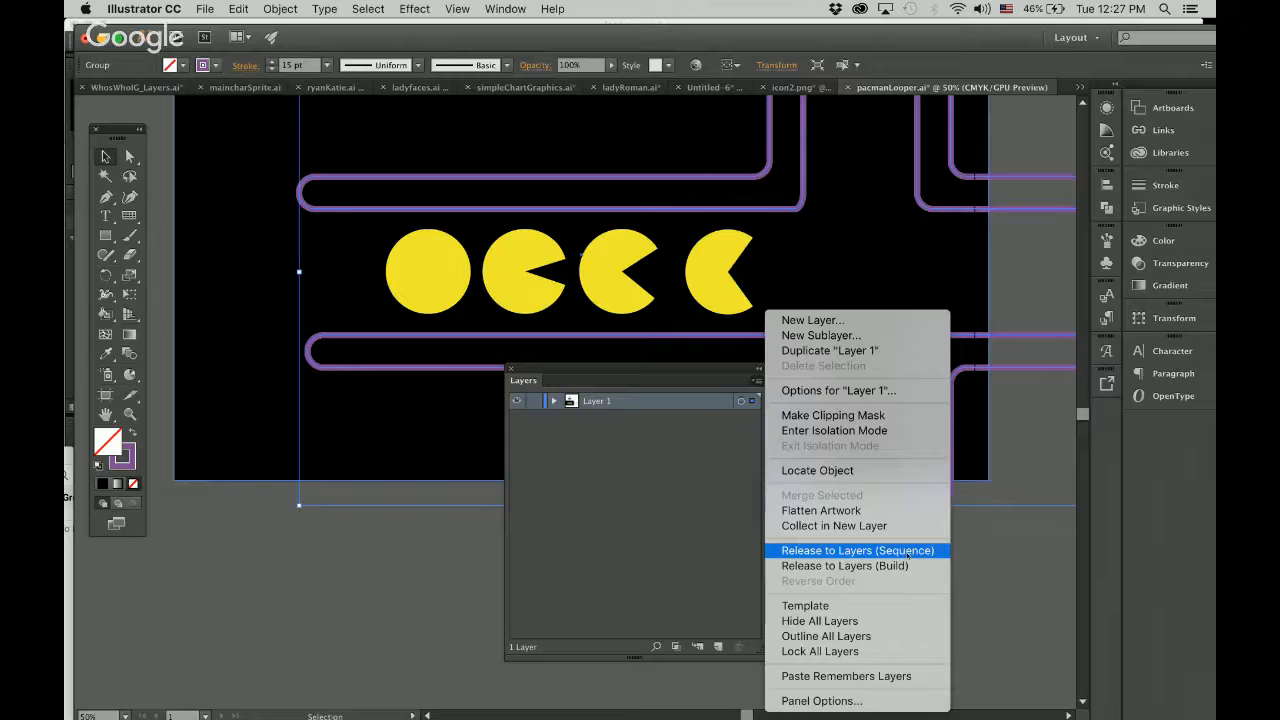
left_click(906, 552)
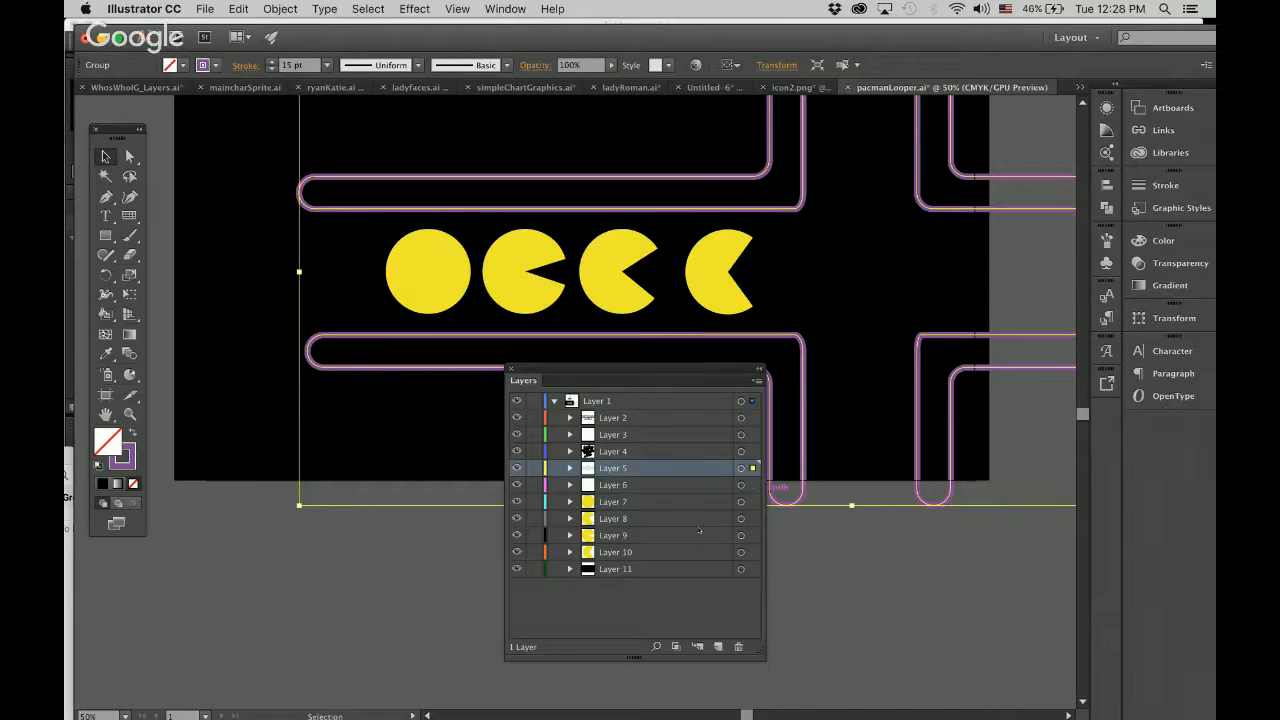
Step: Delete Layer 2 together with its artwork
left_click(638, 420)
key("super+minus")
key("super+minus")
key("super+minus")
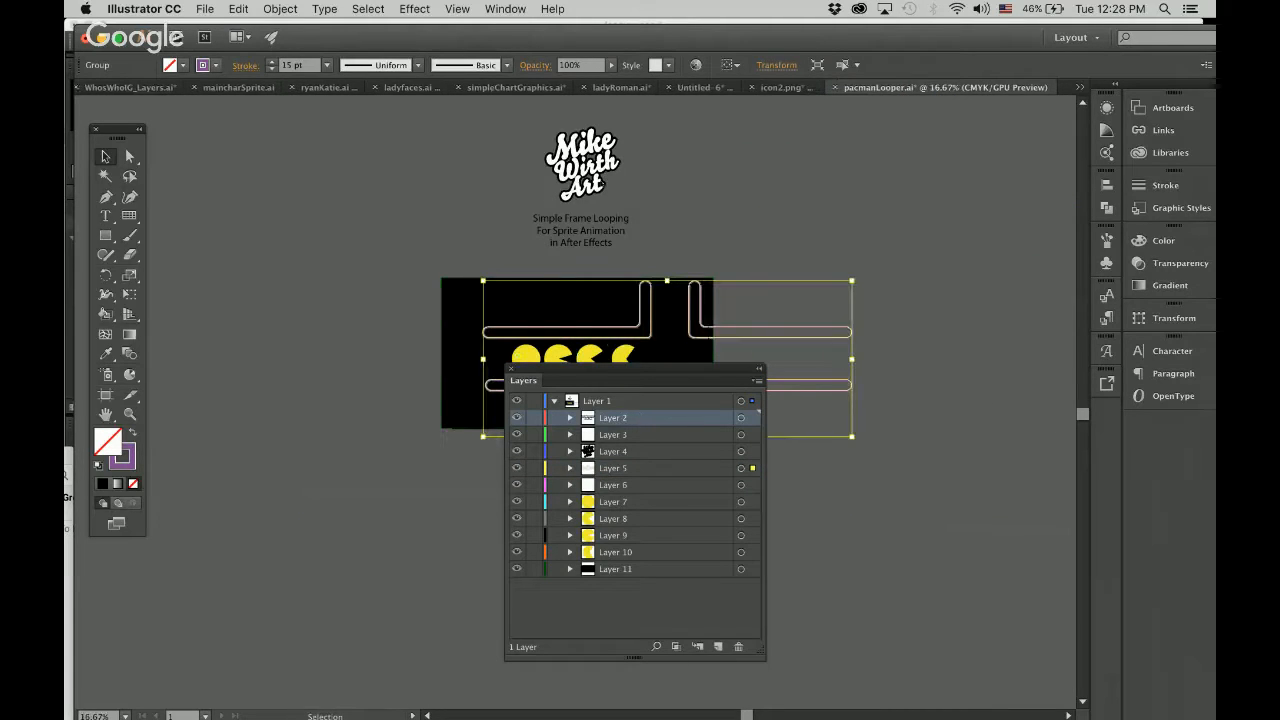
key("super+plus")
key("super+plus")
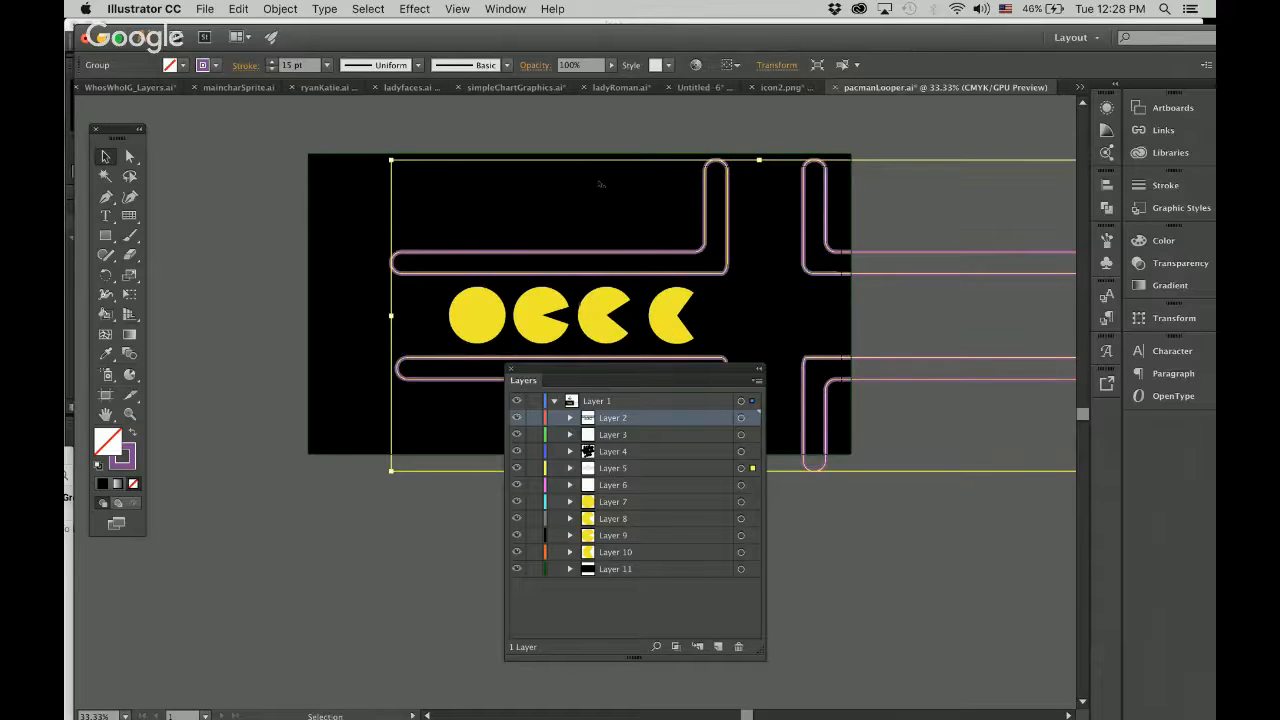
key("super+plus")
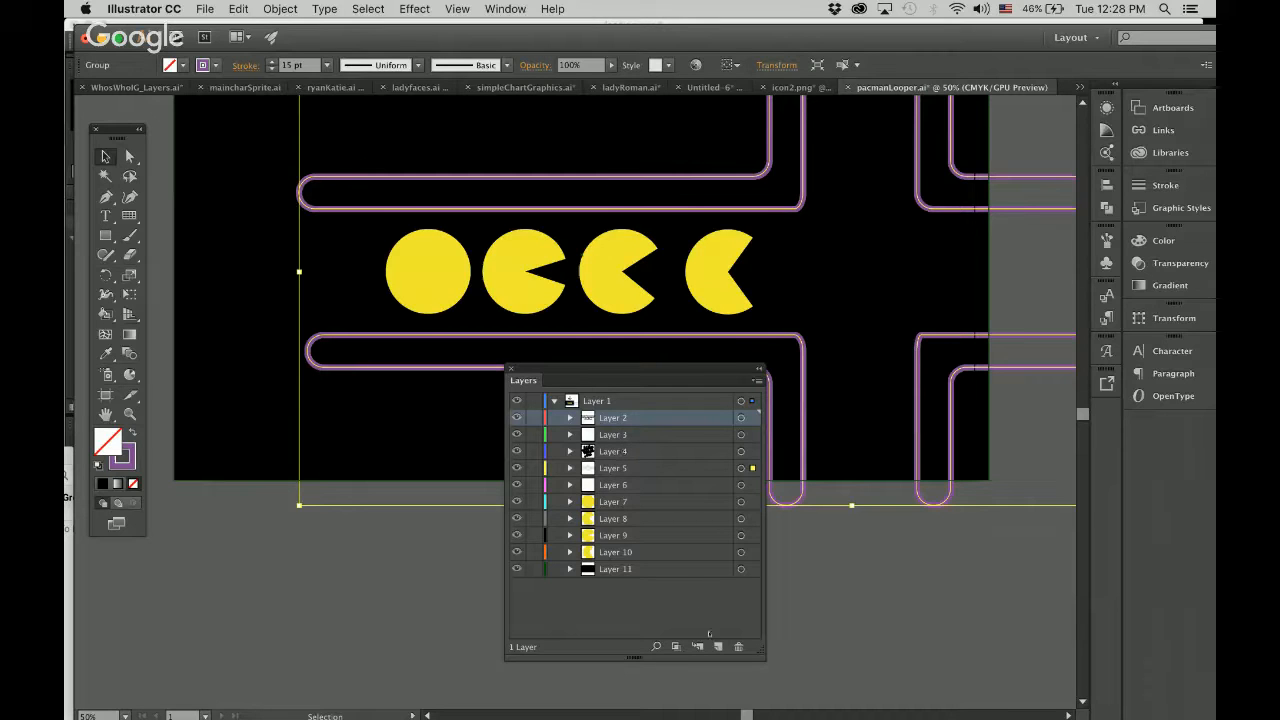
left_click(738, 646)
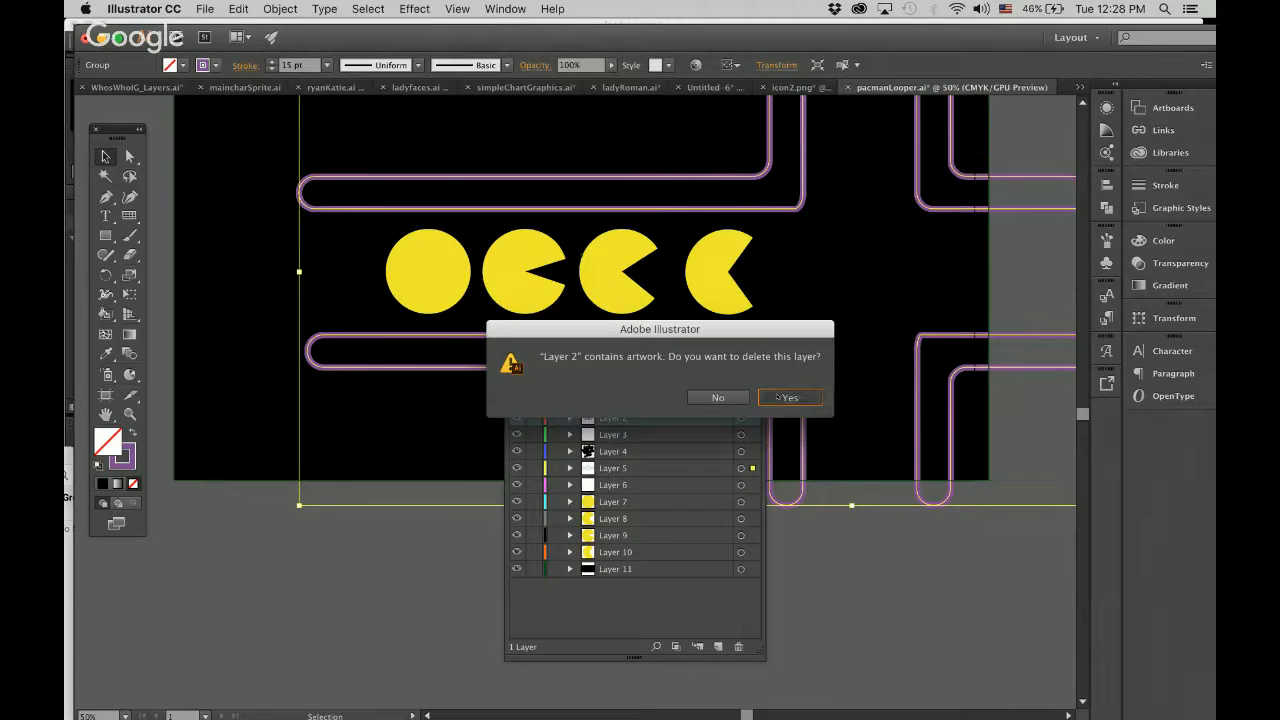
left_click(789, 398)
Step: Delete Layer 3, Layer 4 and Layer 6 together with their artwork
left_click(738, 646)
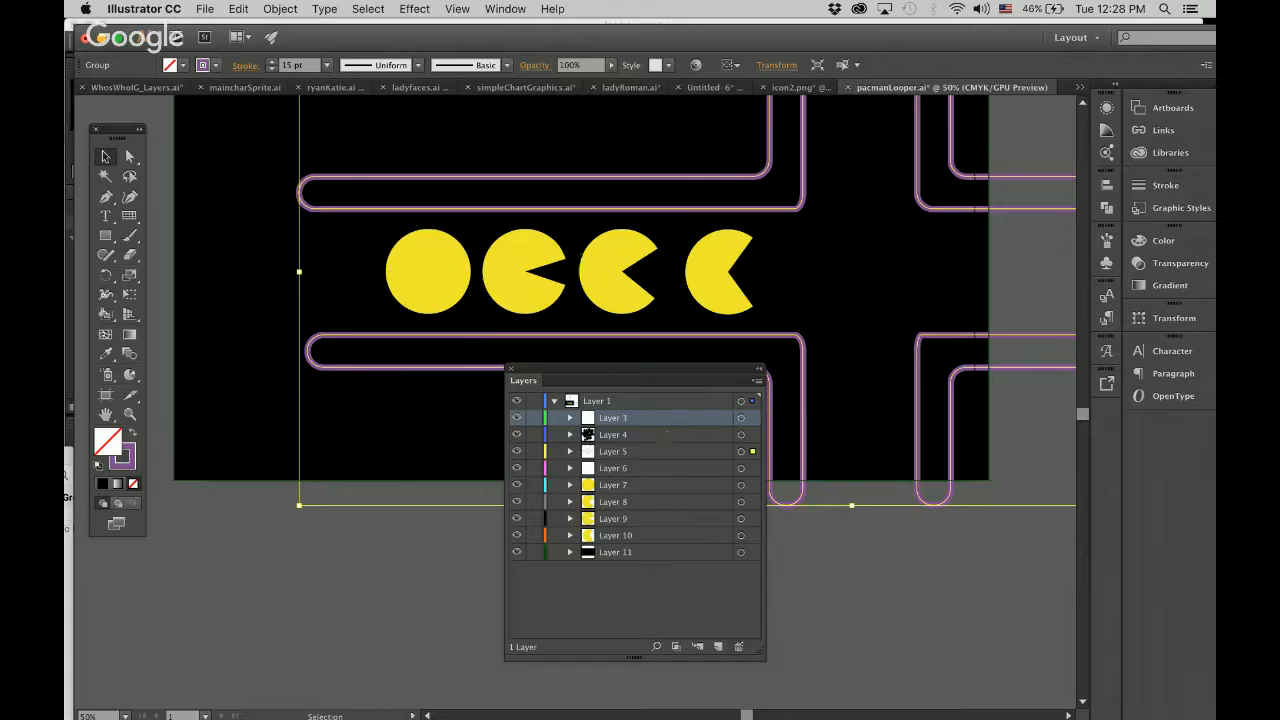
left_click(650, 418)
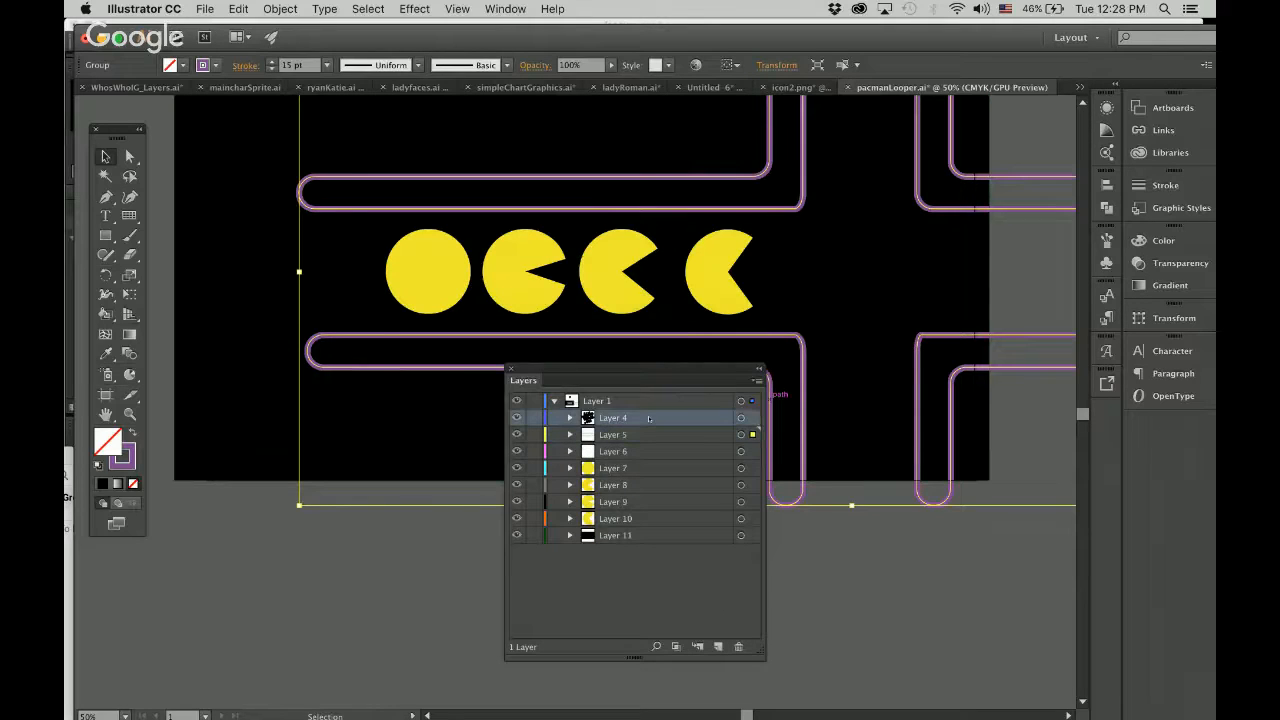
left_click(738, 646)
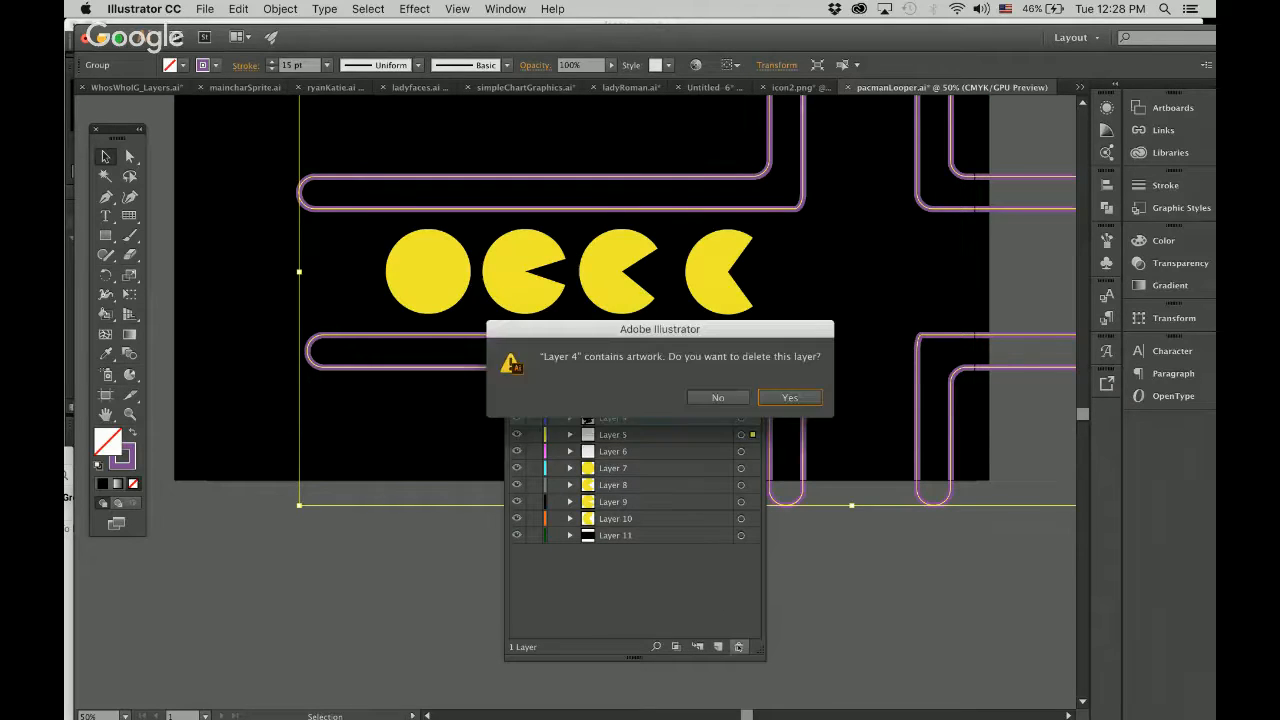
left_click(789, 398)
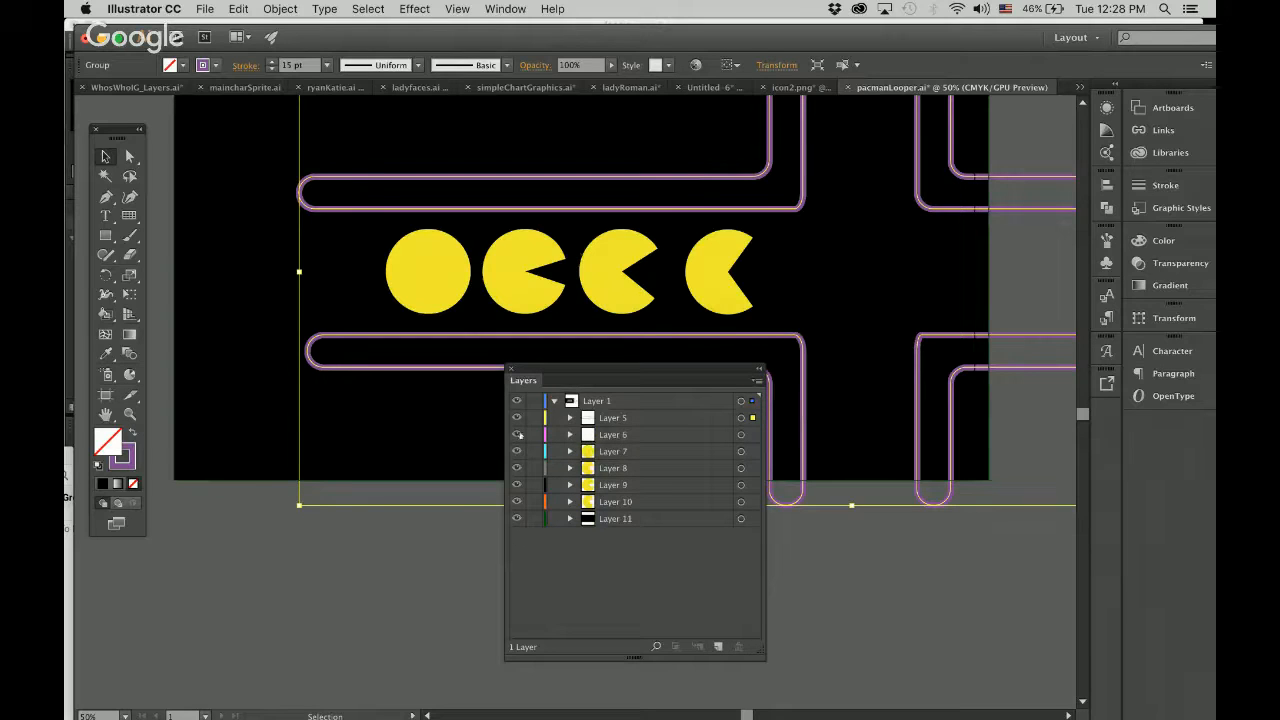
left_click(648, 434)
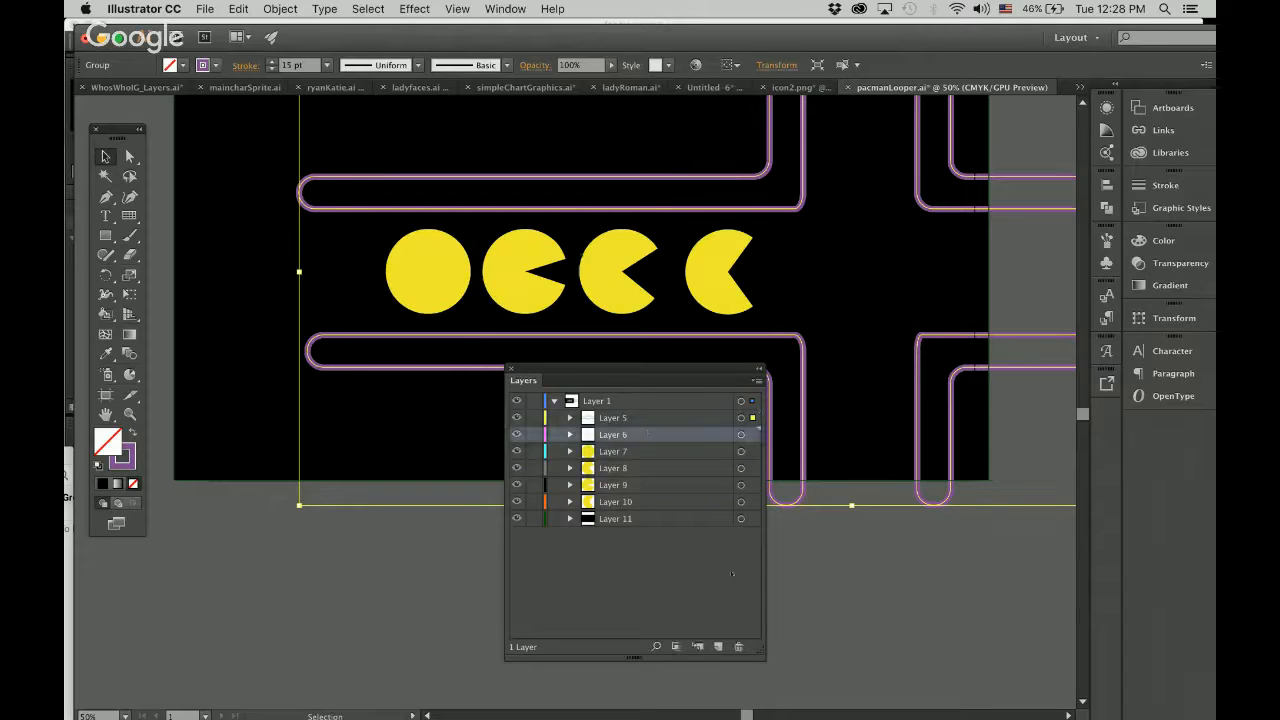
left_click(738, 647)
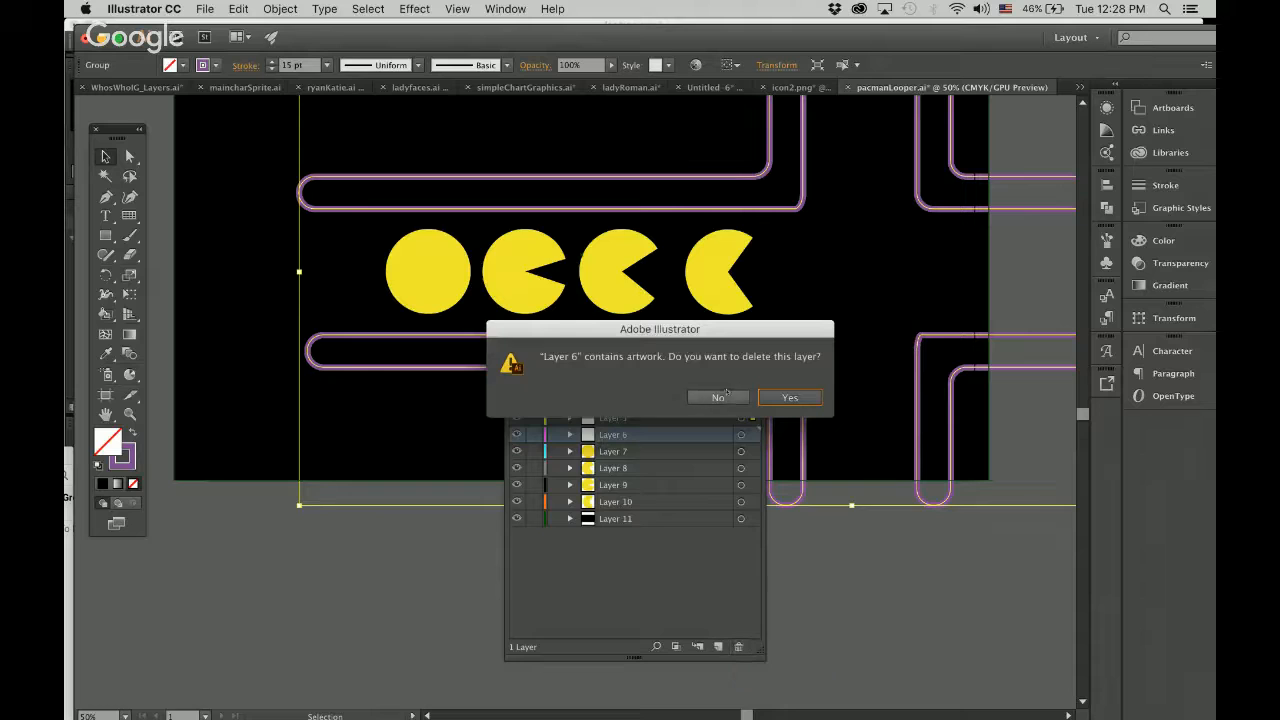
left_click(789, 397)
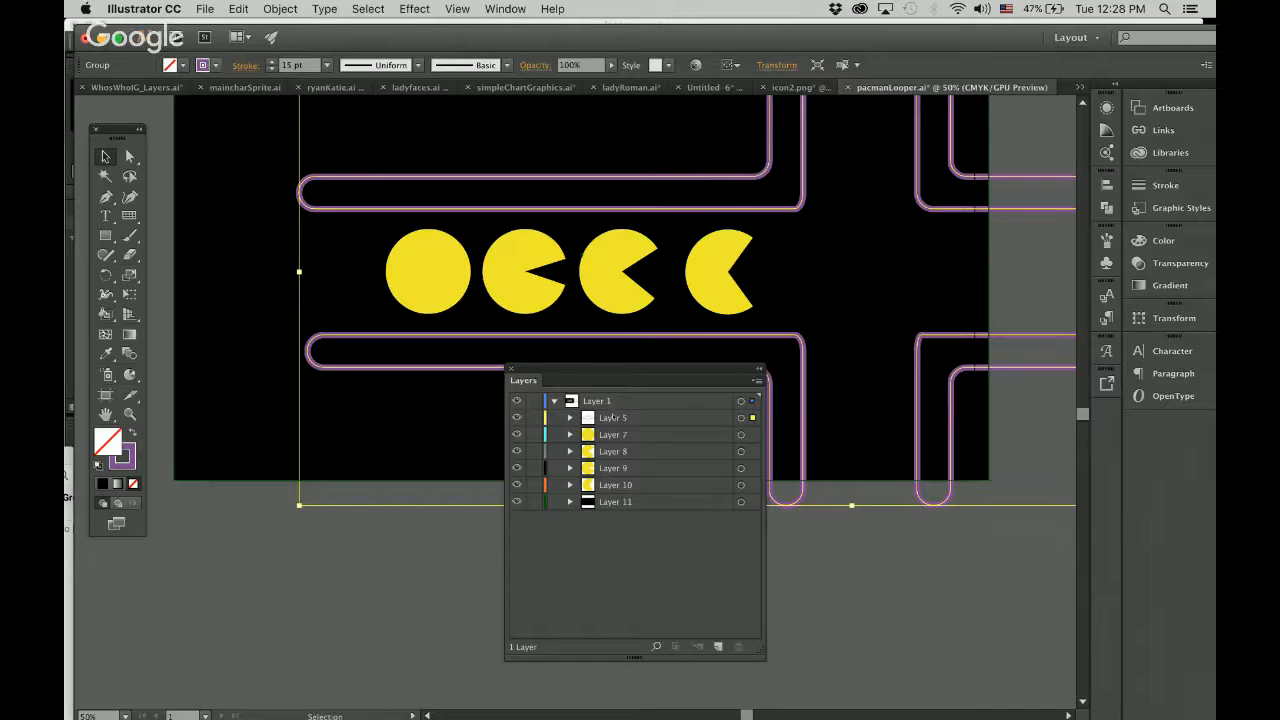
Step: Move Layer 5 and Layers 7 through 11 out of Layer 1 to the top level of the layer list
left_click(612, 418)
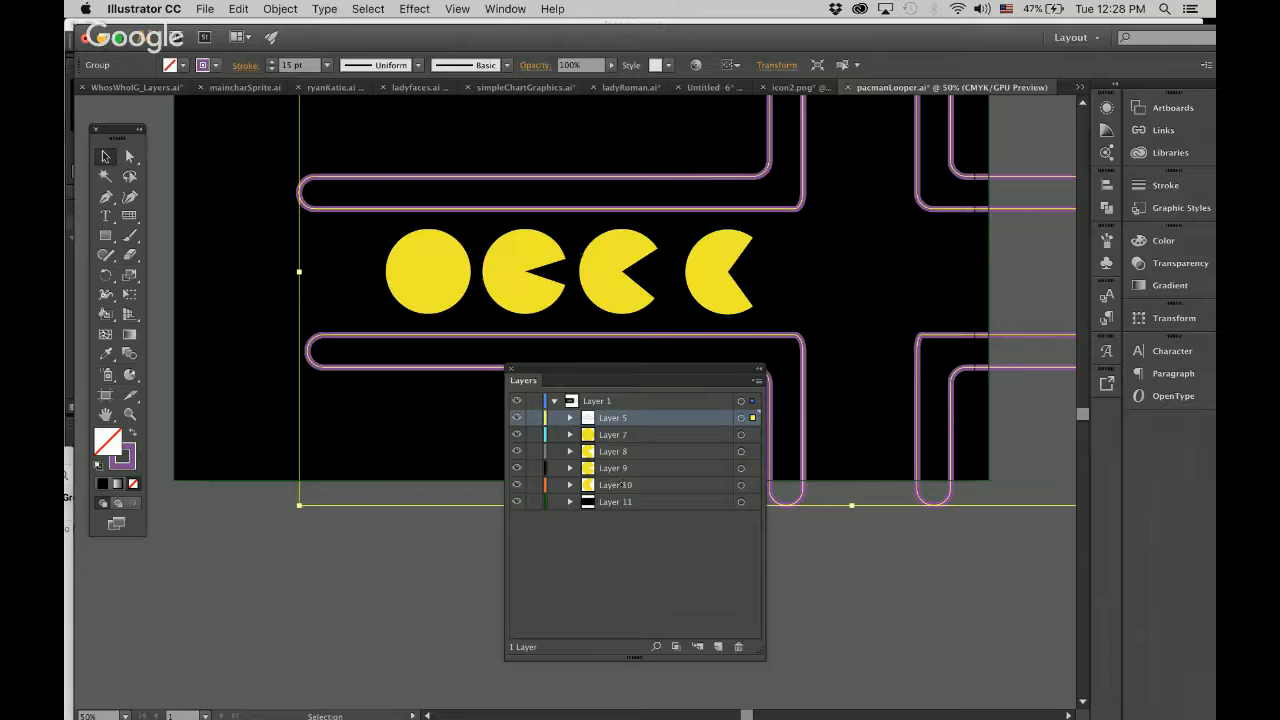
left_click(622, 504, "shift")
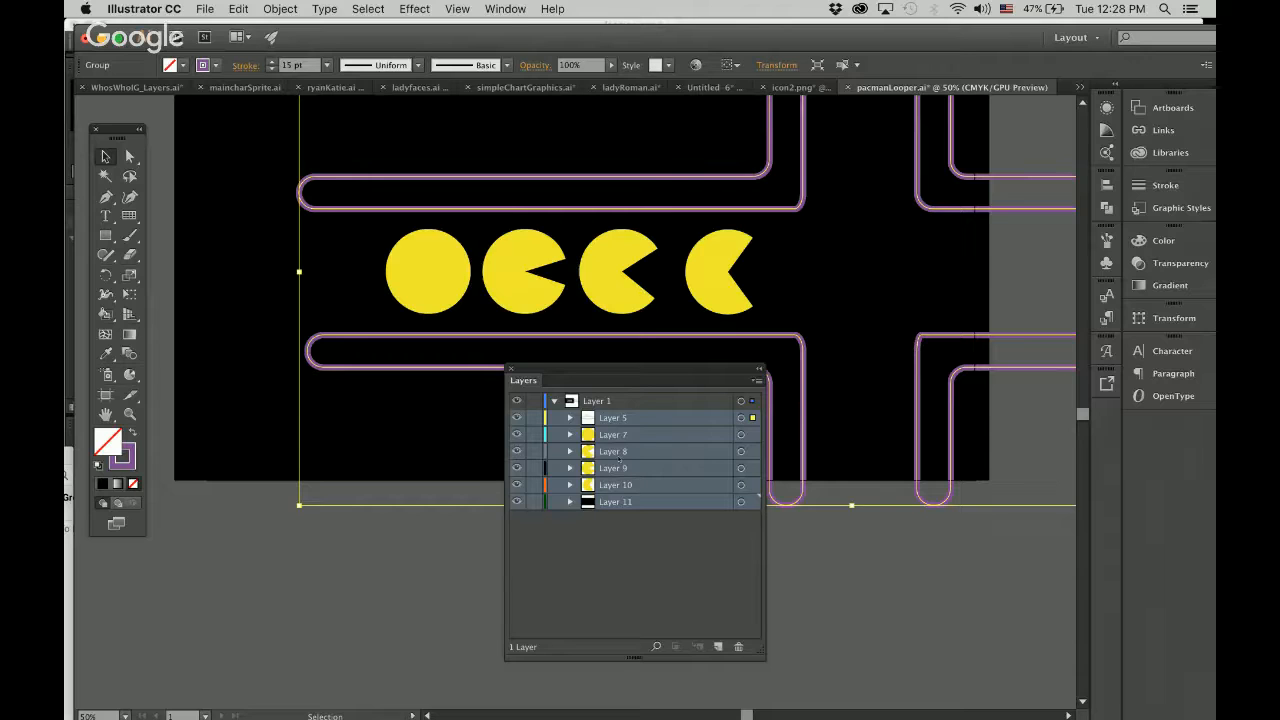
left_click_drag(617, 455, 593, 396)
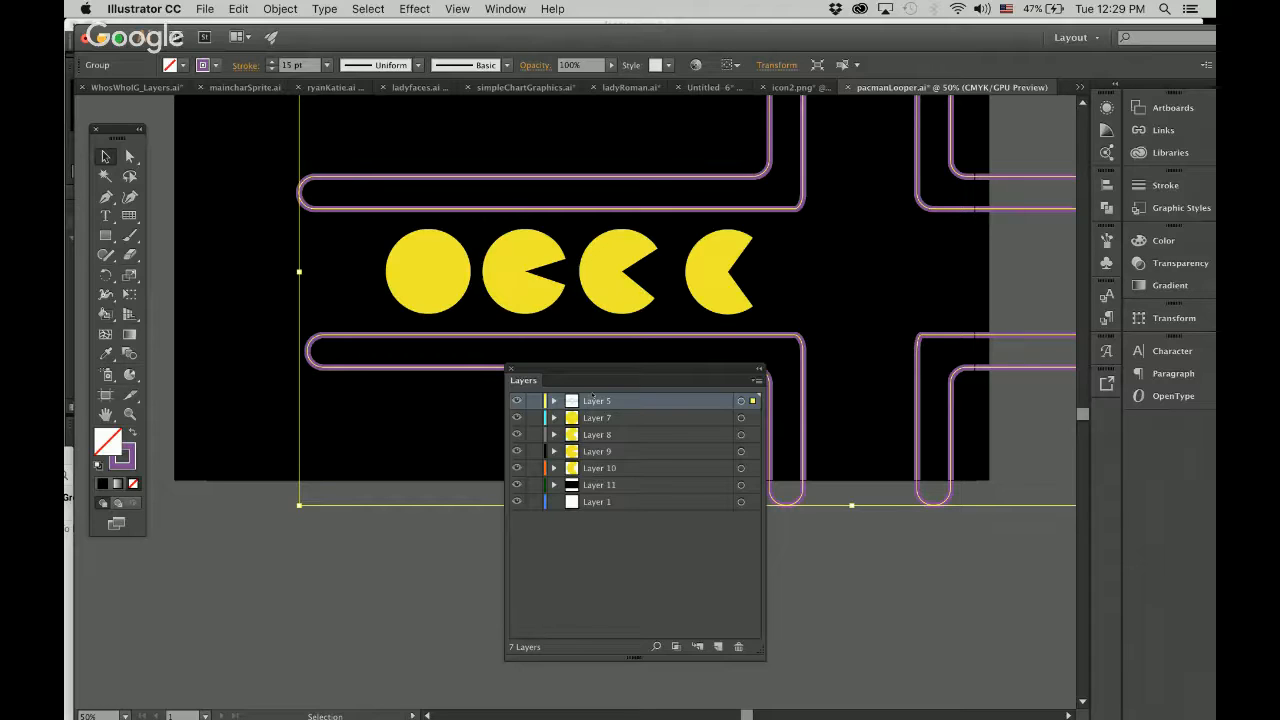
Step: Delete the empty Layer 1 and Layer 11 with its black background artwork
left_click(637, 501)
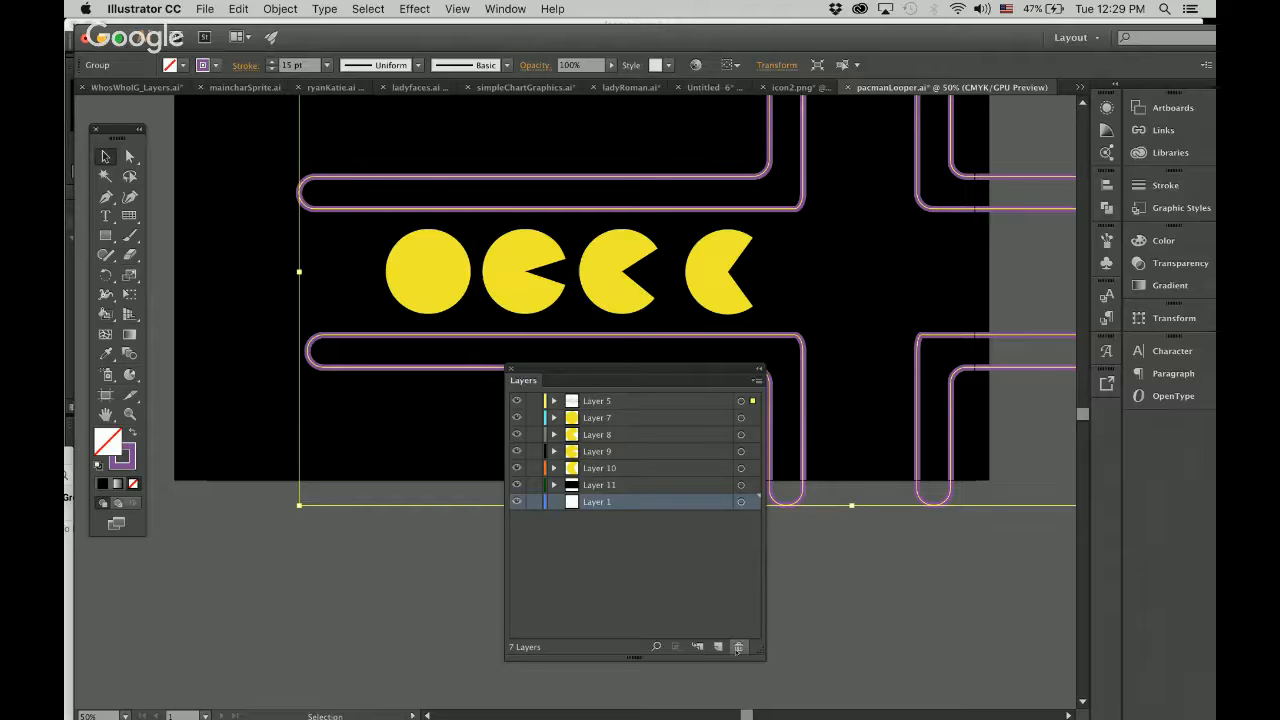
left_click(738, 646)
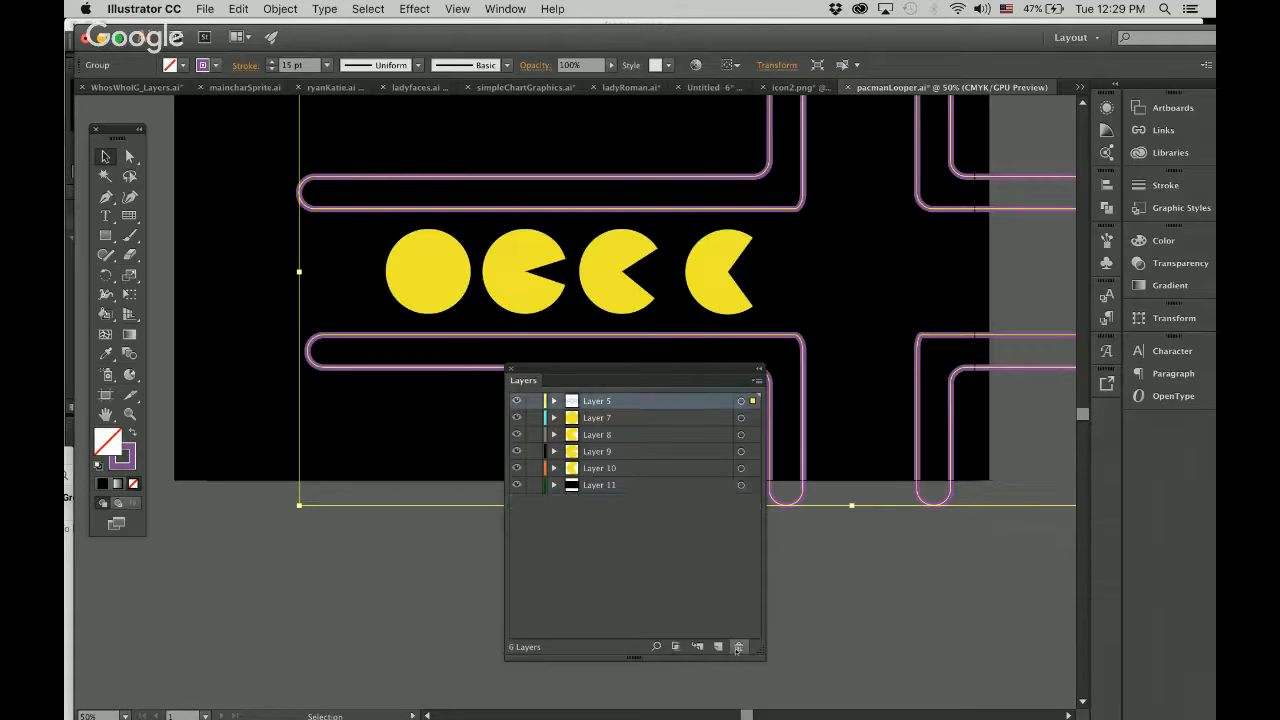
left_click(612, 486)
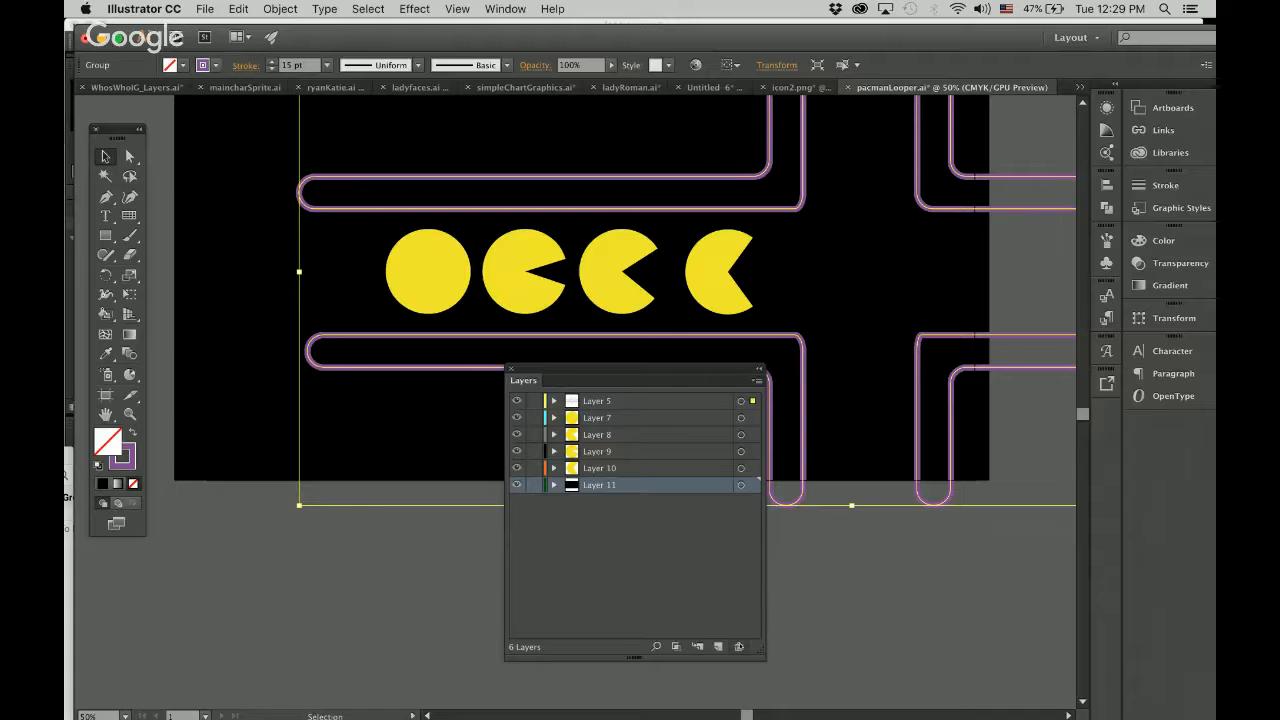
left_click(738, 646)
key("Return")
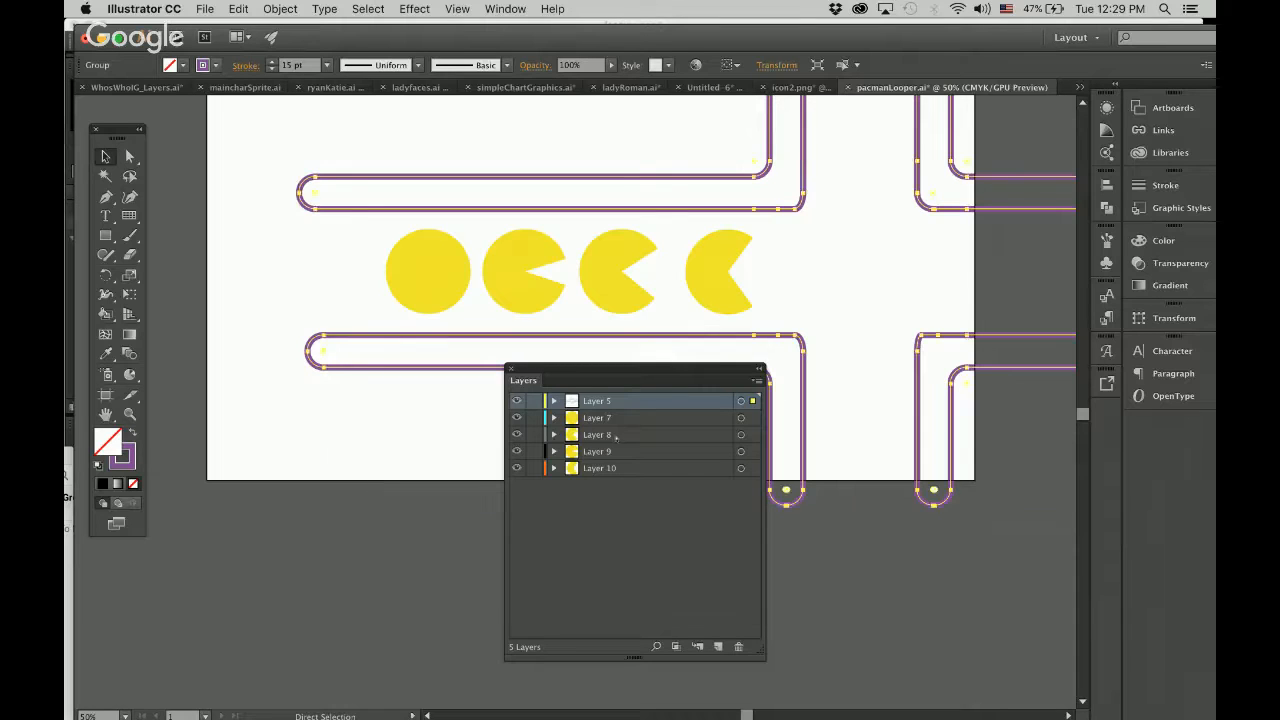
Step: Rename Layer 5, which holds the purple maze outlines, as "board"
key("super+minus")
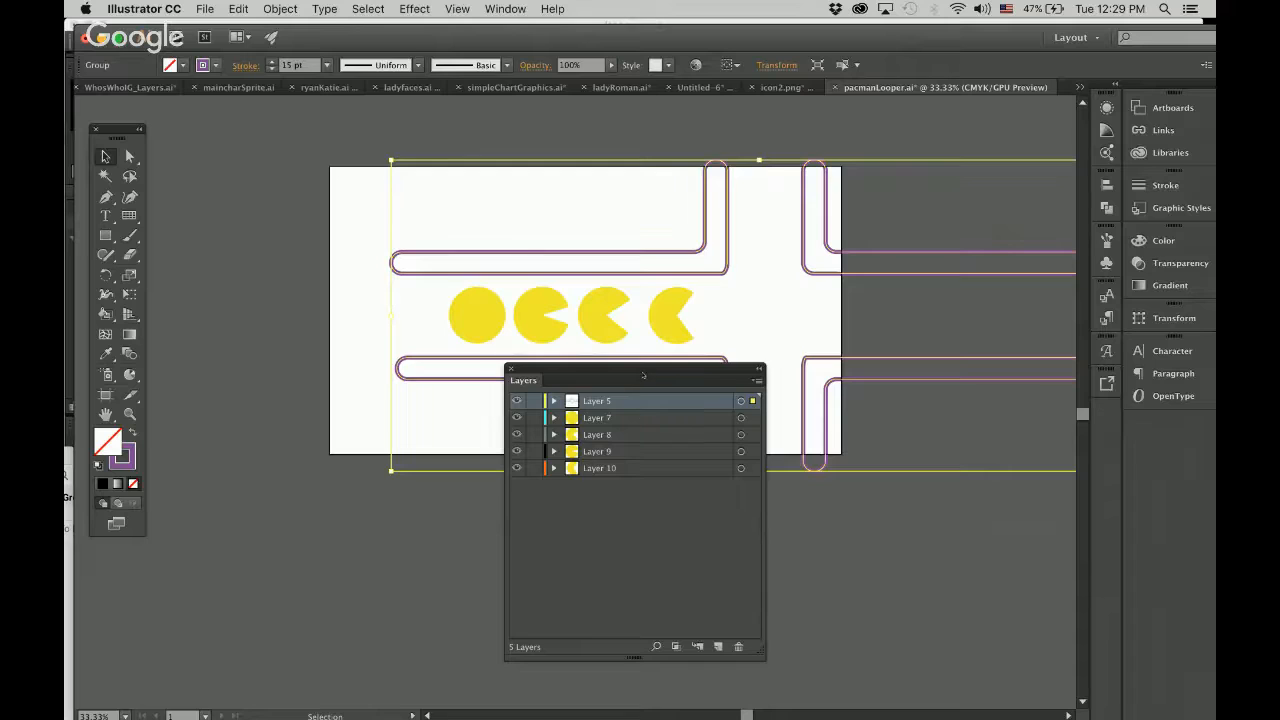
left_click_drag(643, 376, 654, 516)
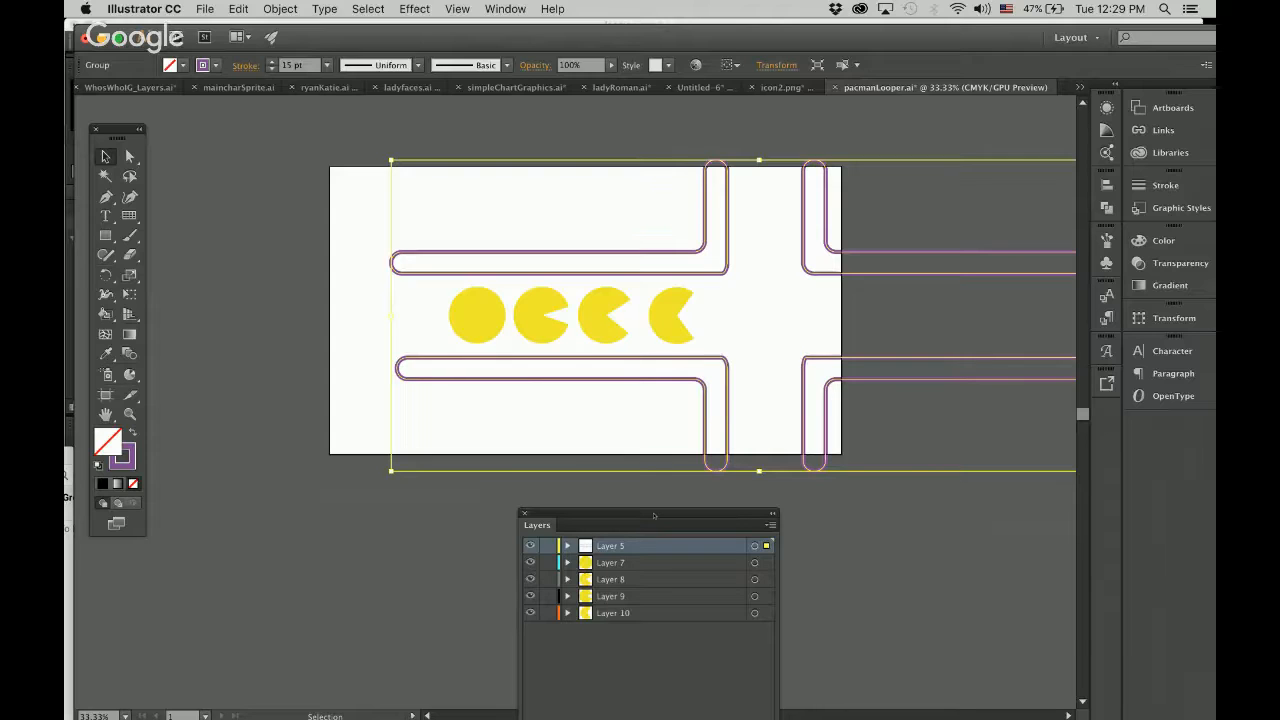
left_click_drag(654, 516, 416, 426)
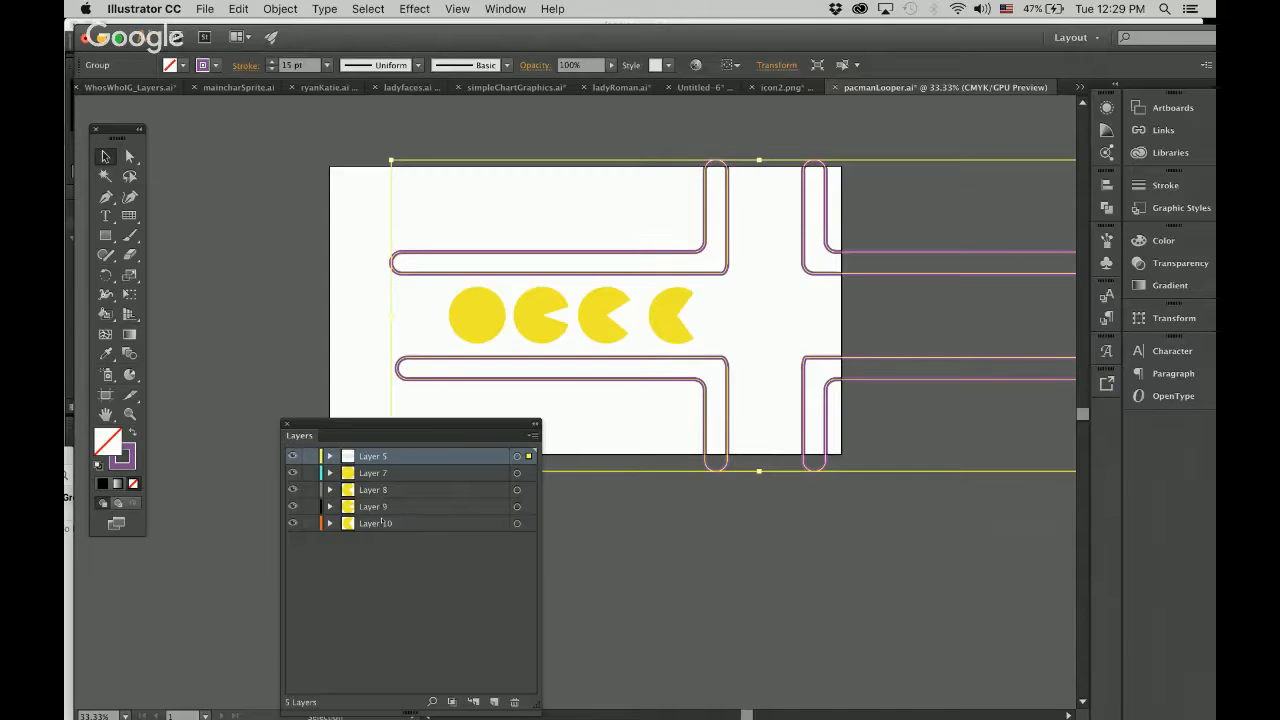
double_click(378, 456)
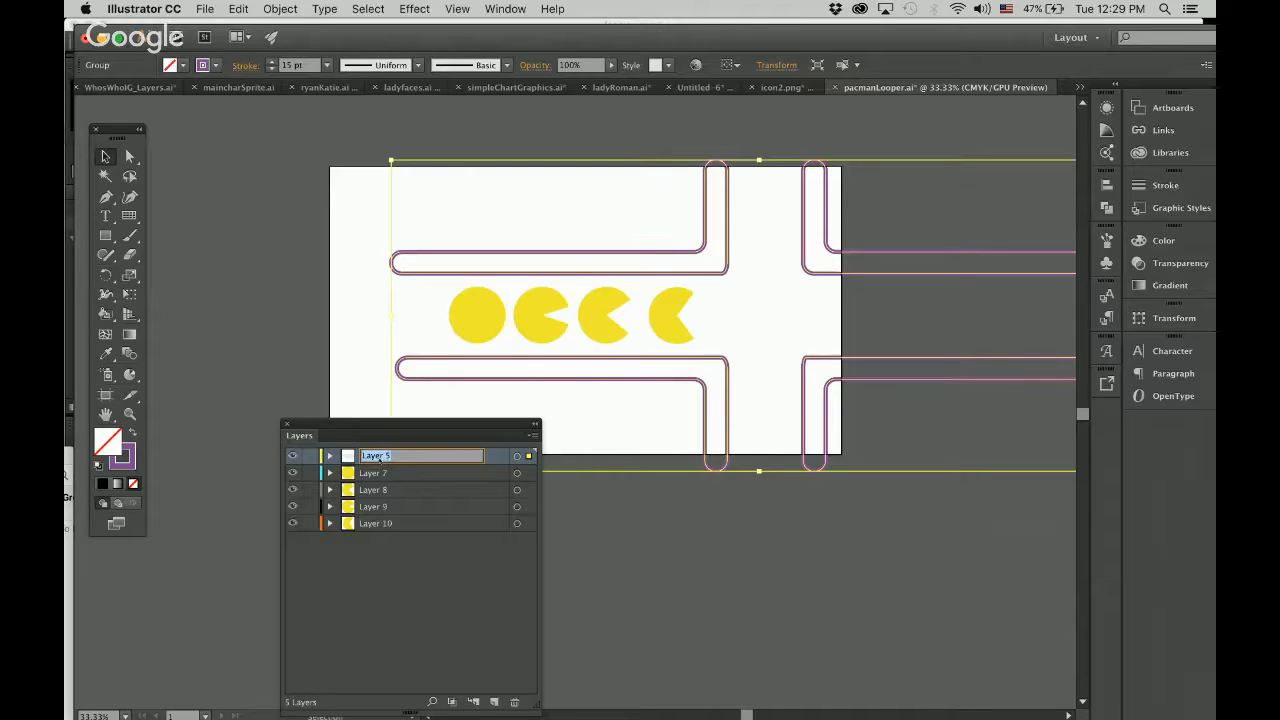
type("board")
key("Return")
Step: Rename Layer 7, the closed full-circle Pac-Man, as "pac1"
double_click(392, 474)
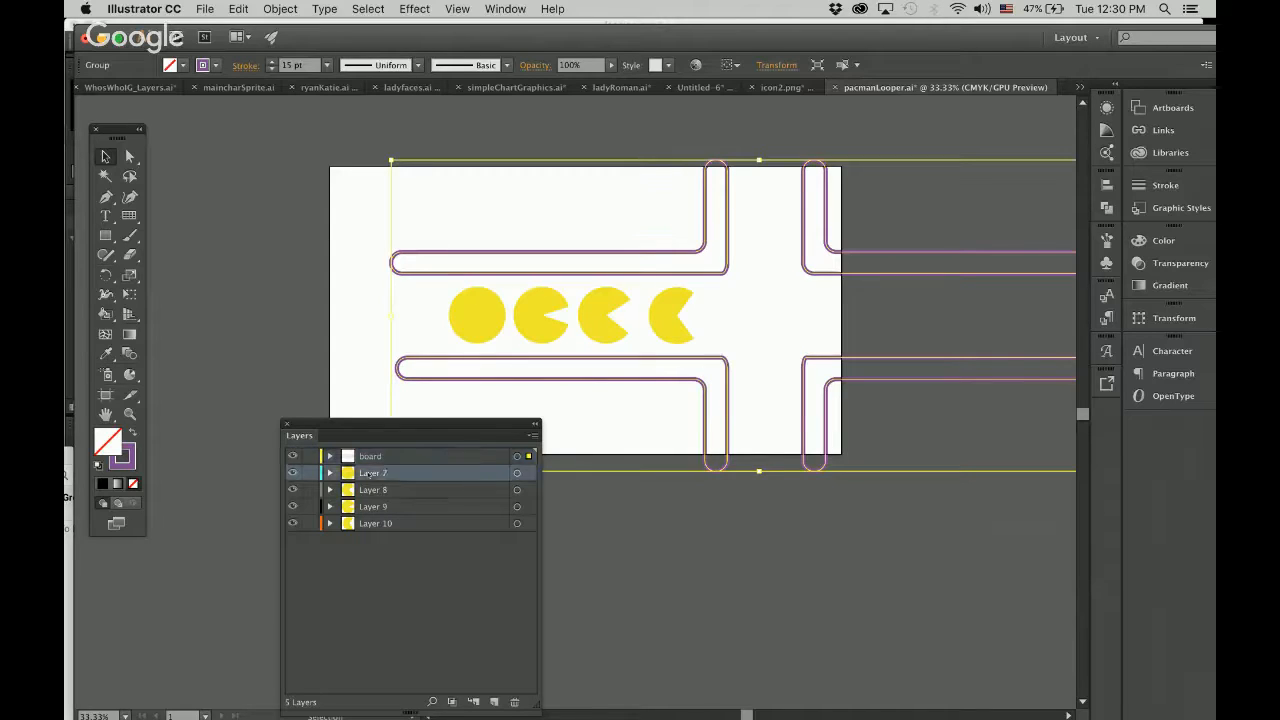
type("pac")
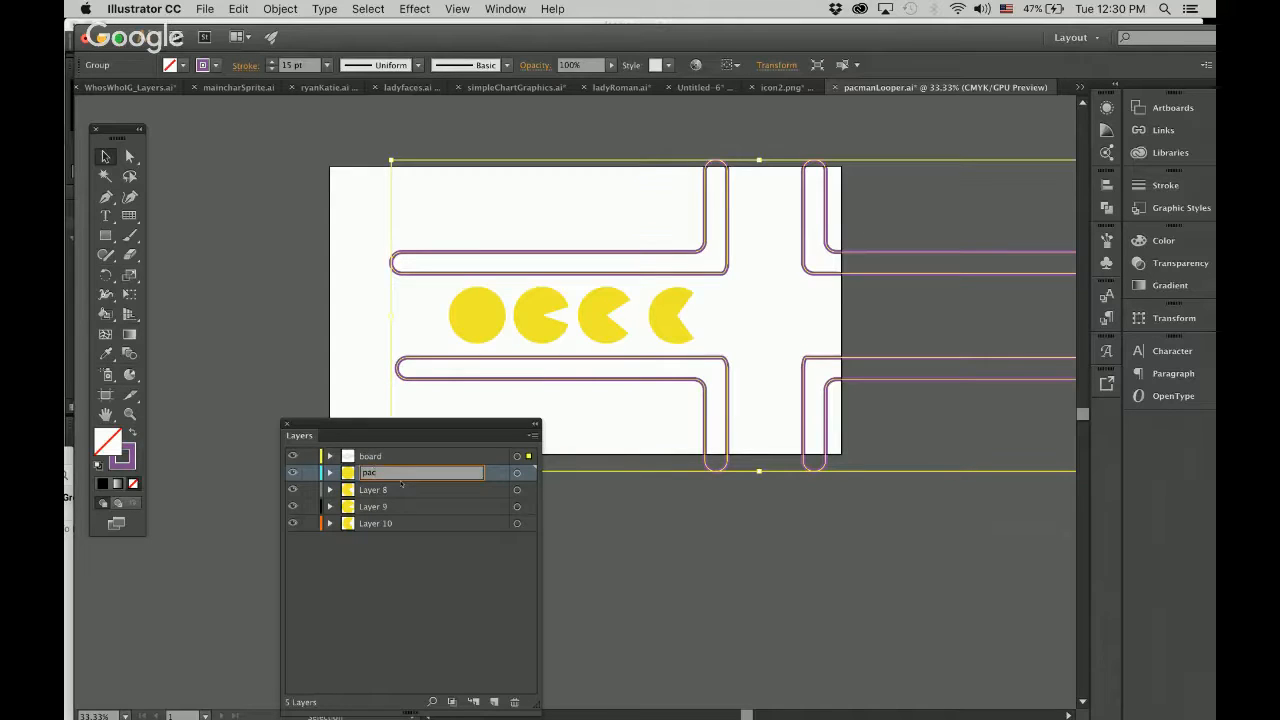
type("1")
Step: Move Layer 9, the Pac-Man with the slightly open mouth, above Layer 8 and rename it "pac2"
double_click(378, 491)
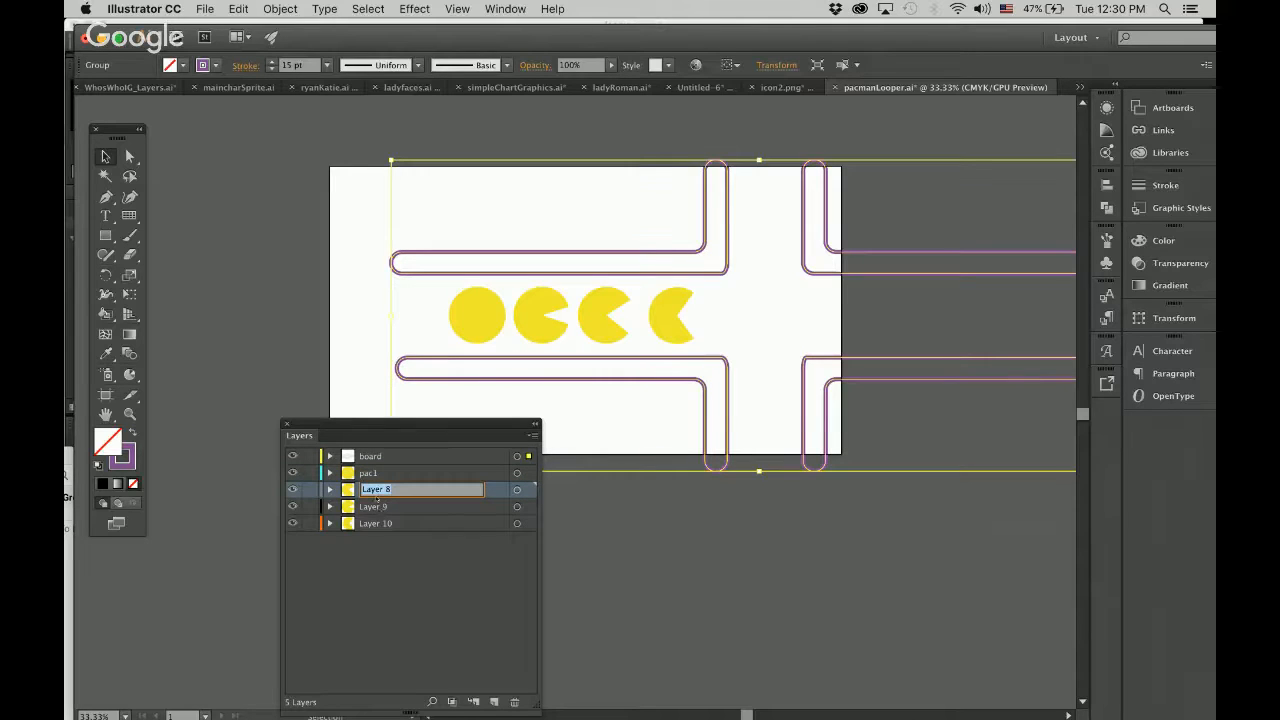
left_click(538, 332)
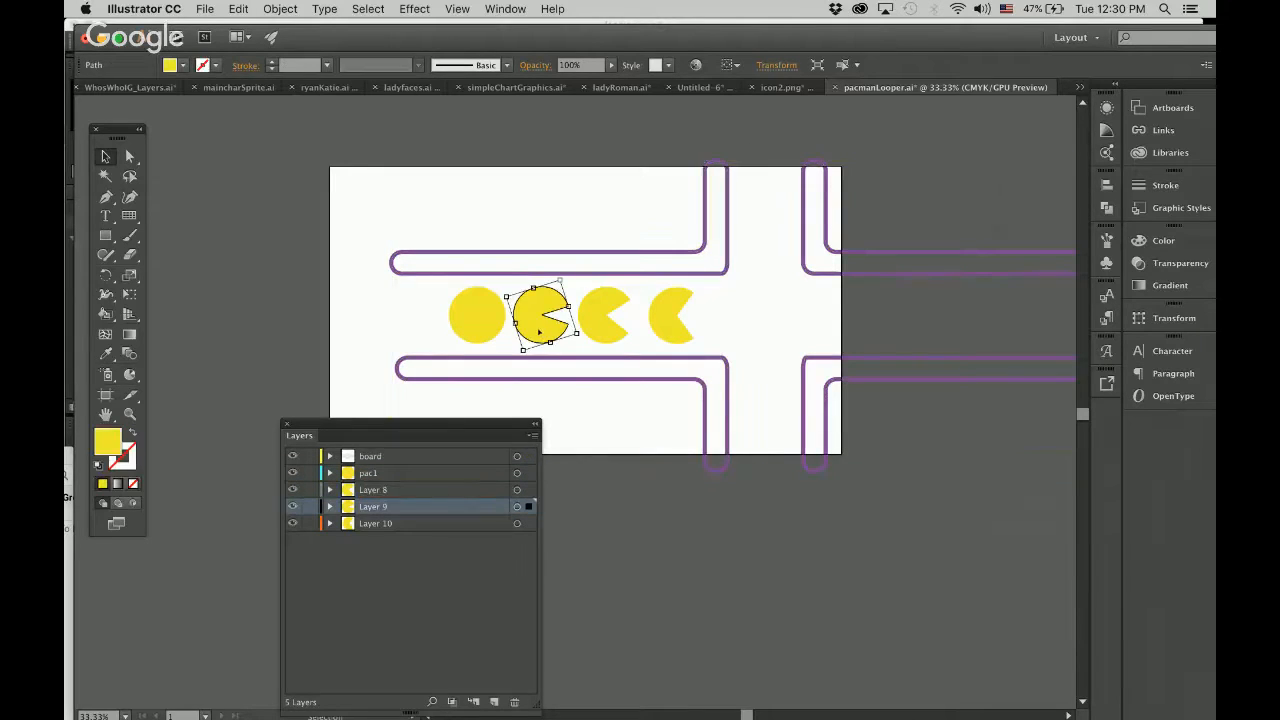
left_click_drag(393, 508, 386, 489)
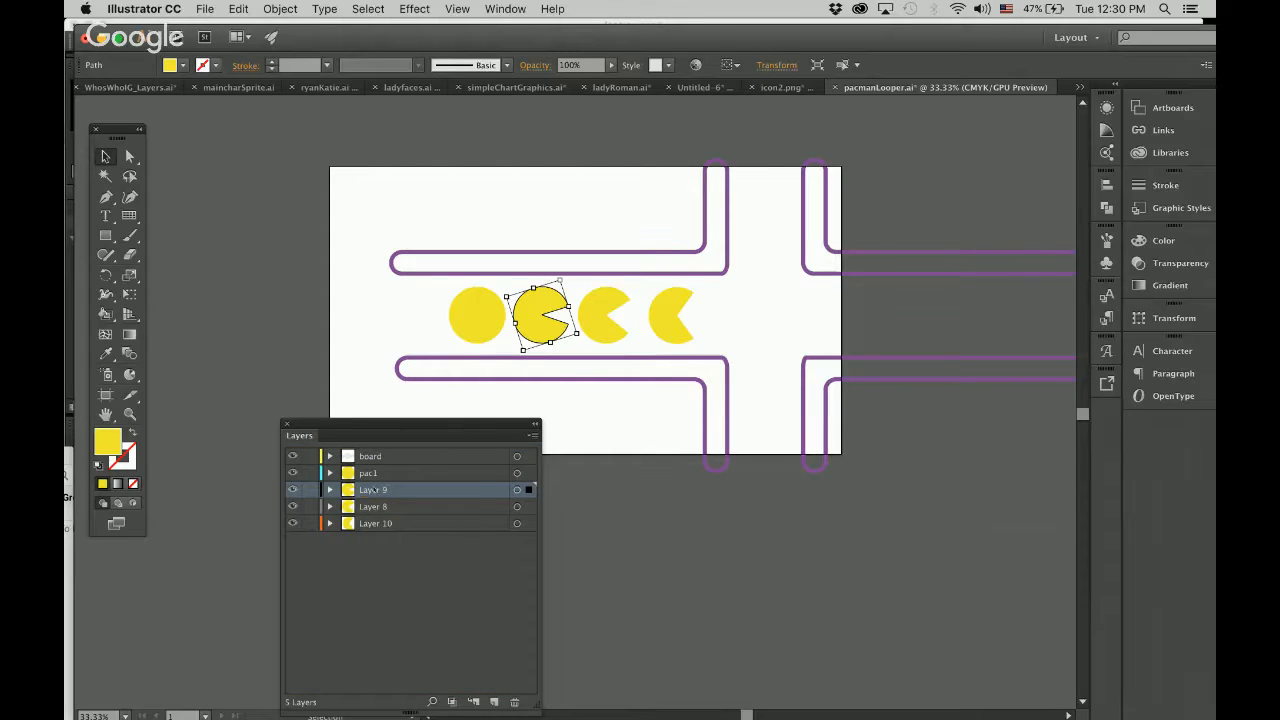
double_click(374, 490)
type("pac2")
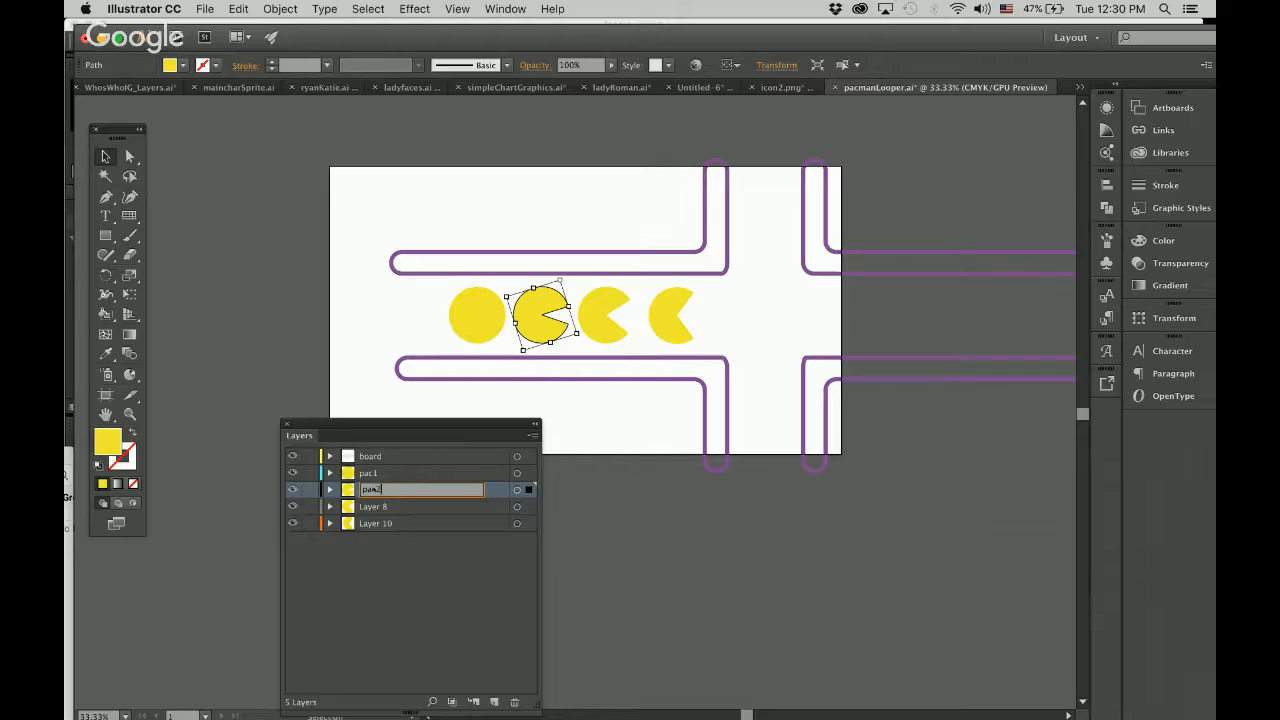
key("Return")
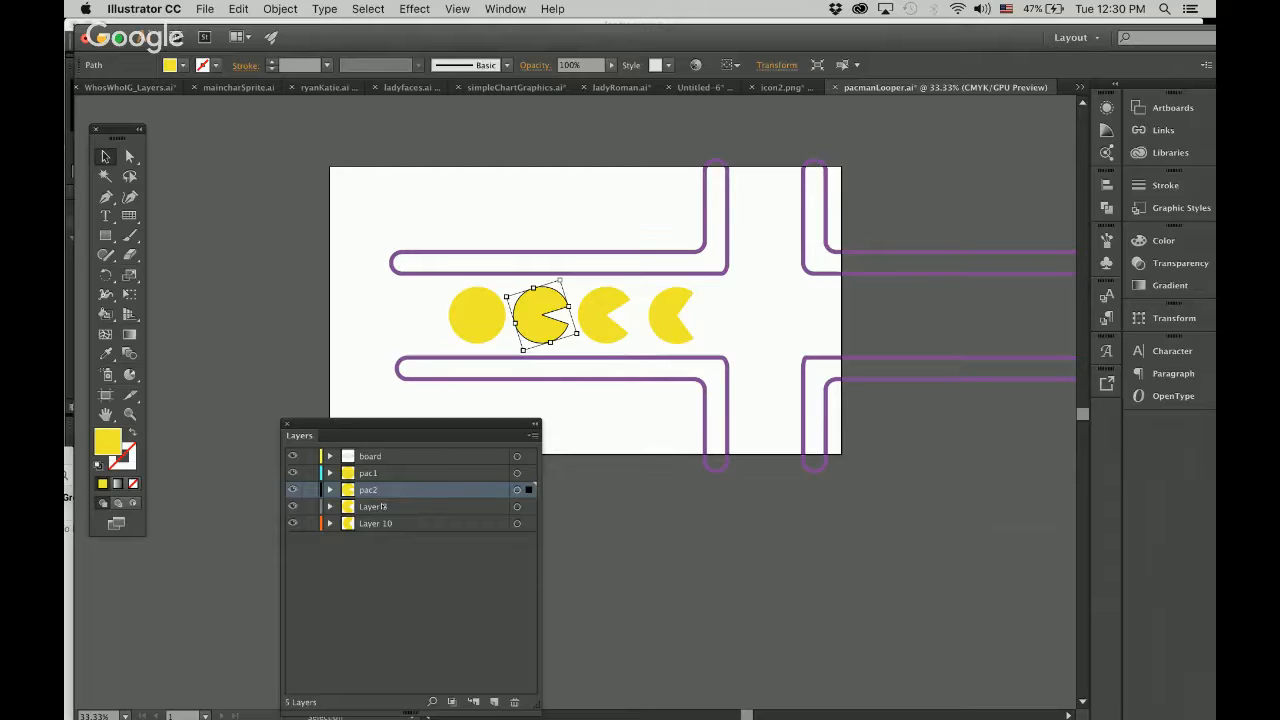
Step: Rename Layer 8 as "pac3"
left_click(382, 507)
double_click(382, 507)
type("pac")
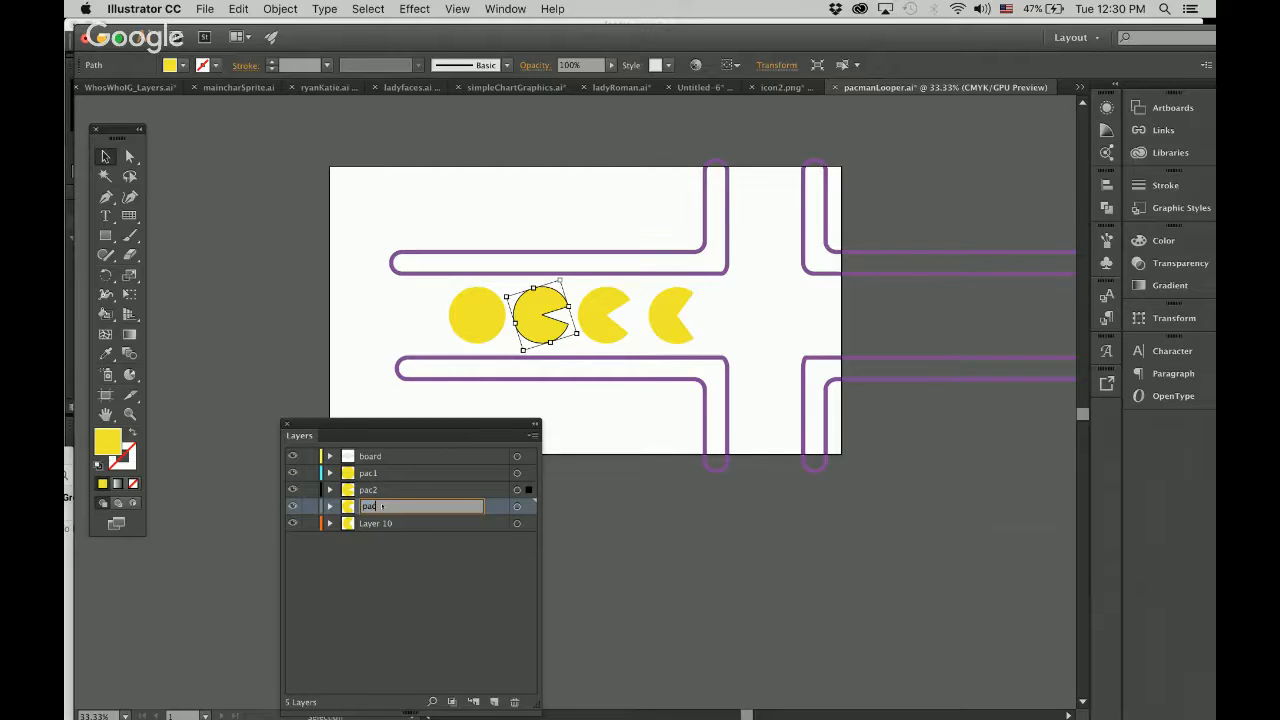
type("3")
key("Return")
Step: Rename Layer 10 as "pac4" and save the document
left_click(378, 523)
double_click(378, 523)
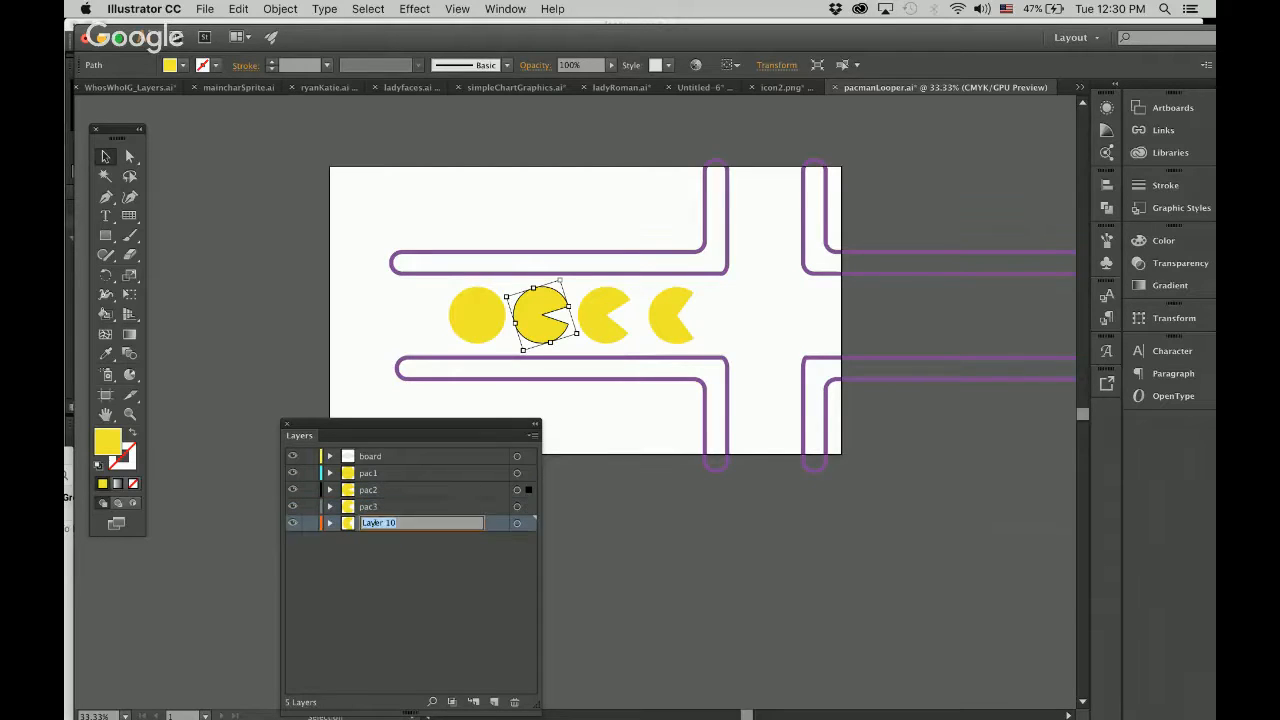
type("pac")
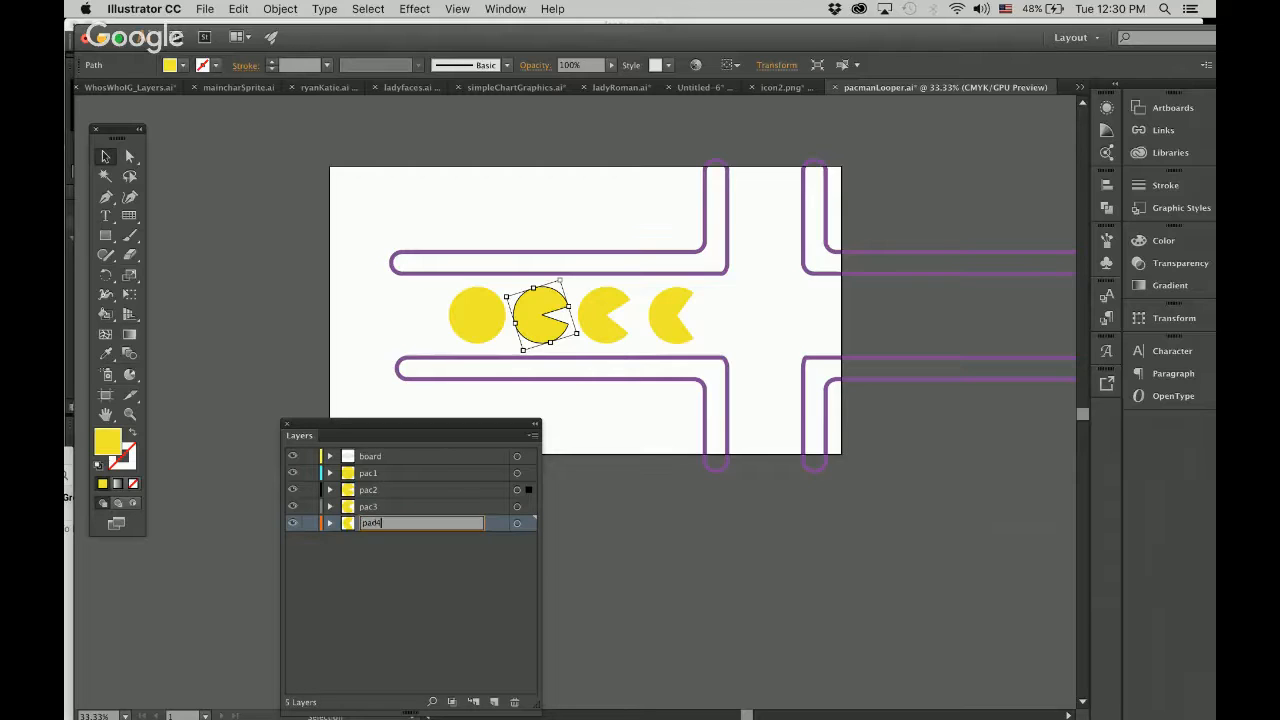
type("4")
key("Return")
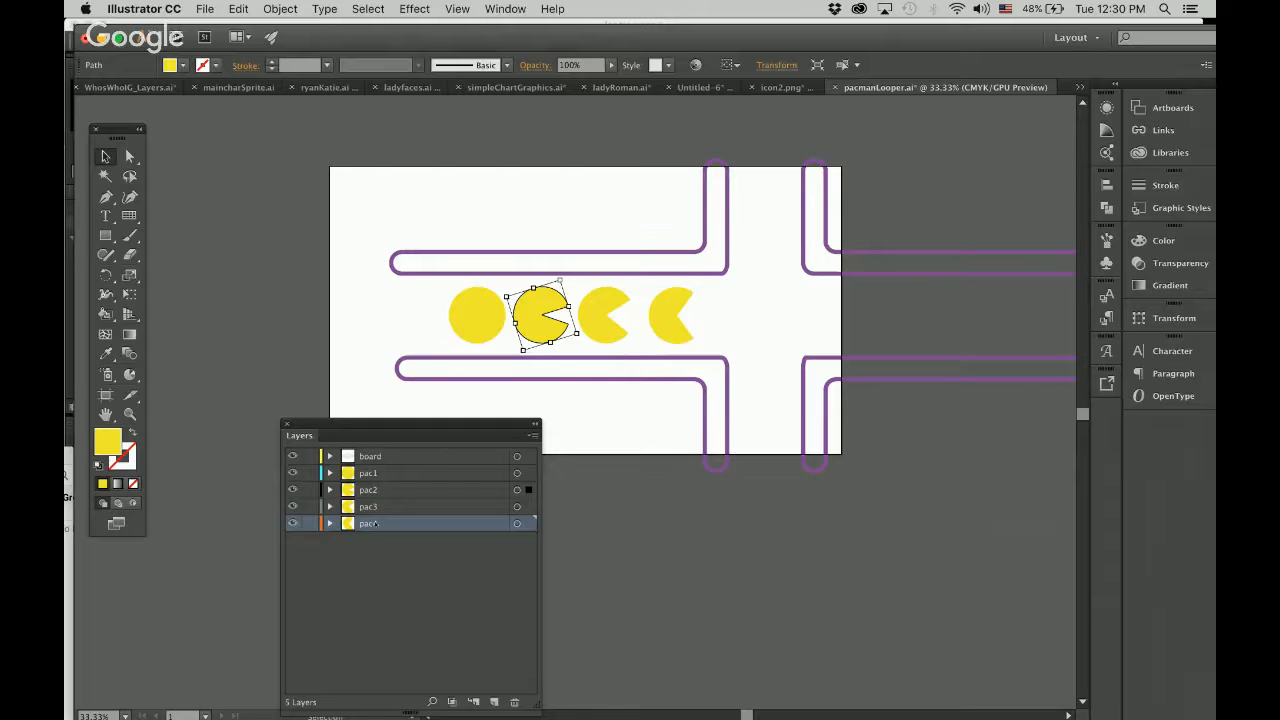
key("a")
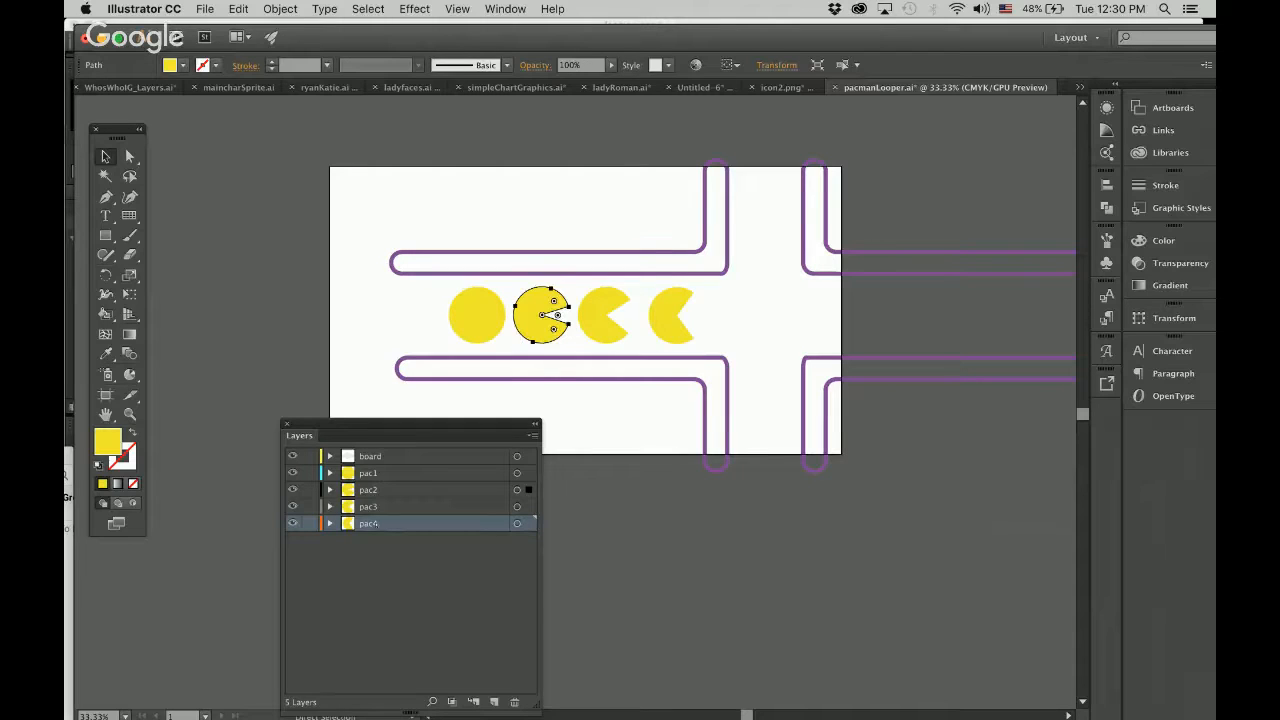
key("super+s")
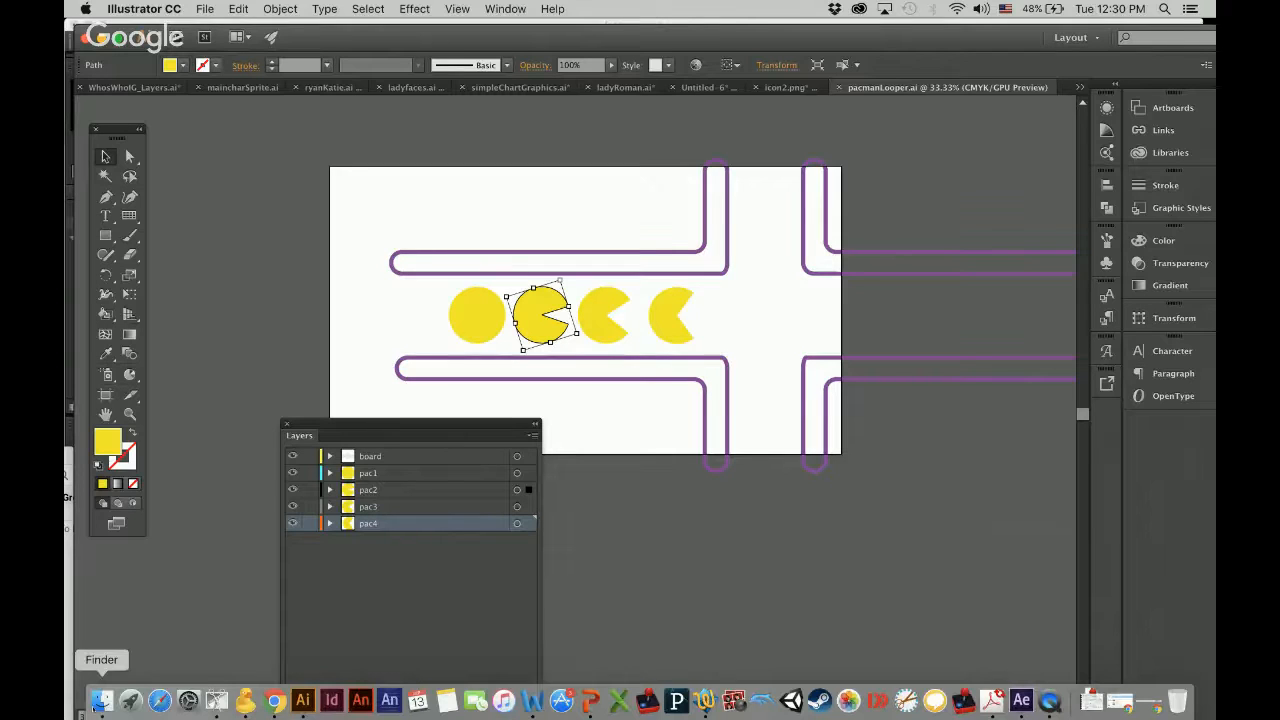
Step: Switch to Finder and locate pacmanLooper.ai in the simpleSpriteLoop folder on the Desktop
left_click(101, 700)
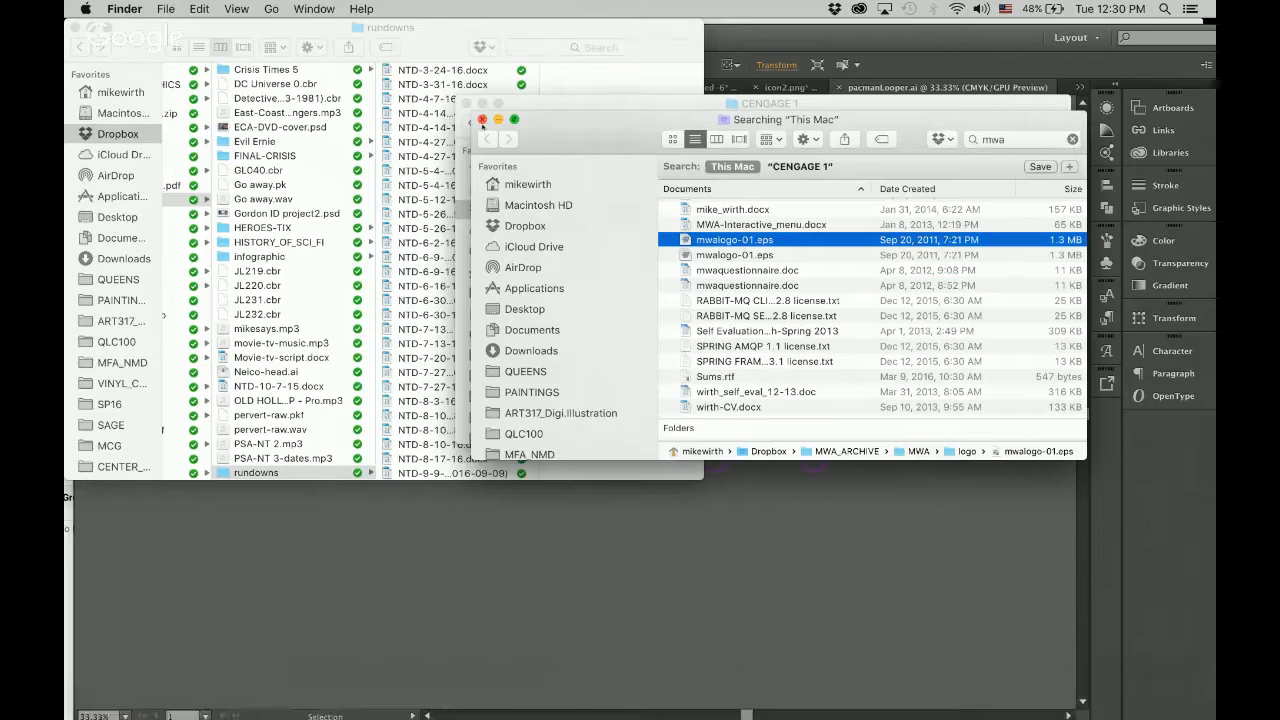
left_click(76, 28)
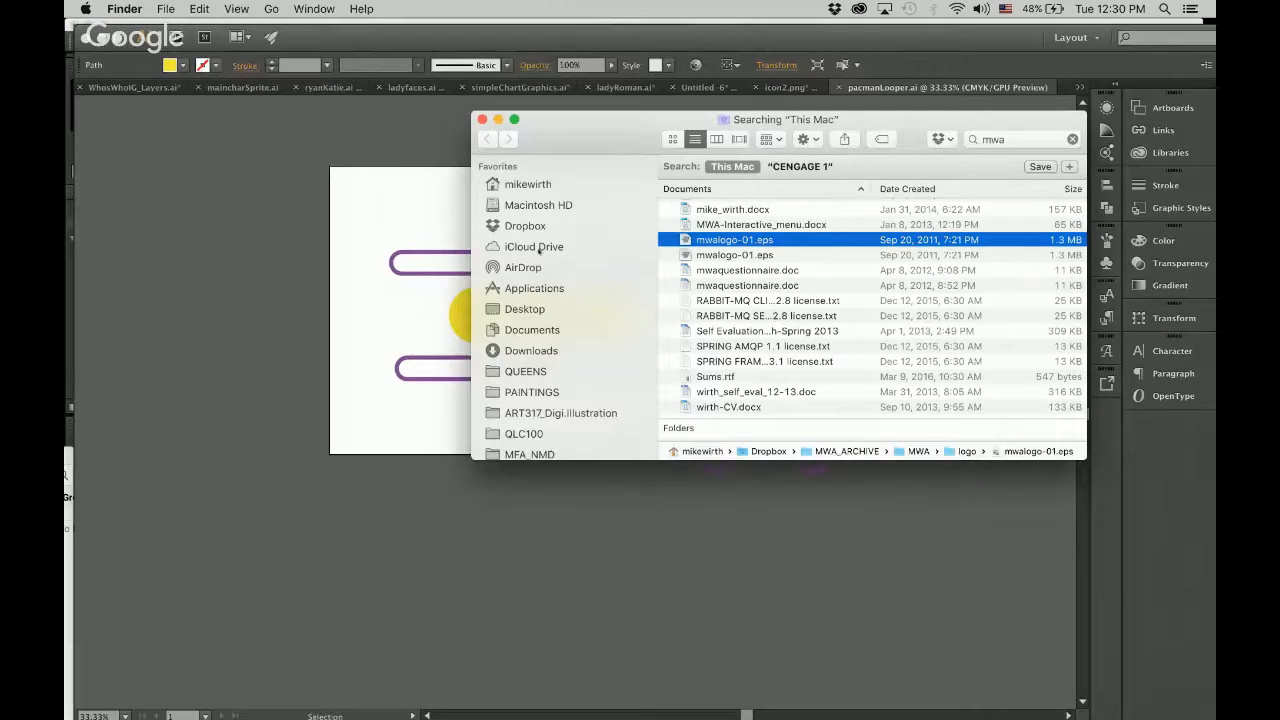
left_click(540, 316)
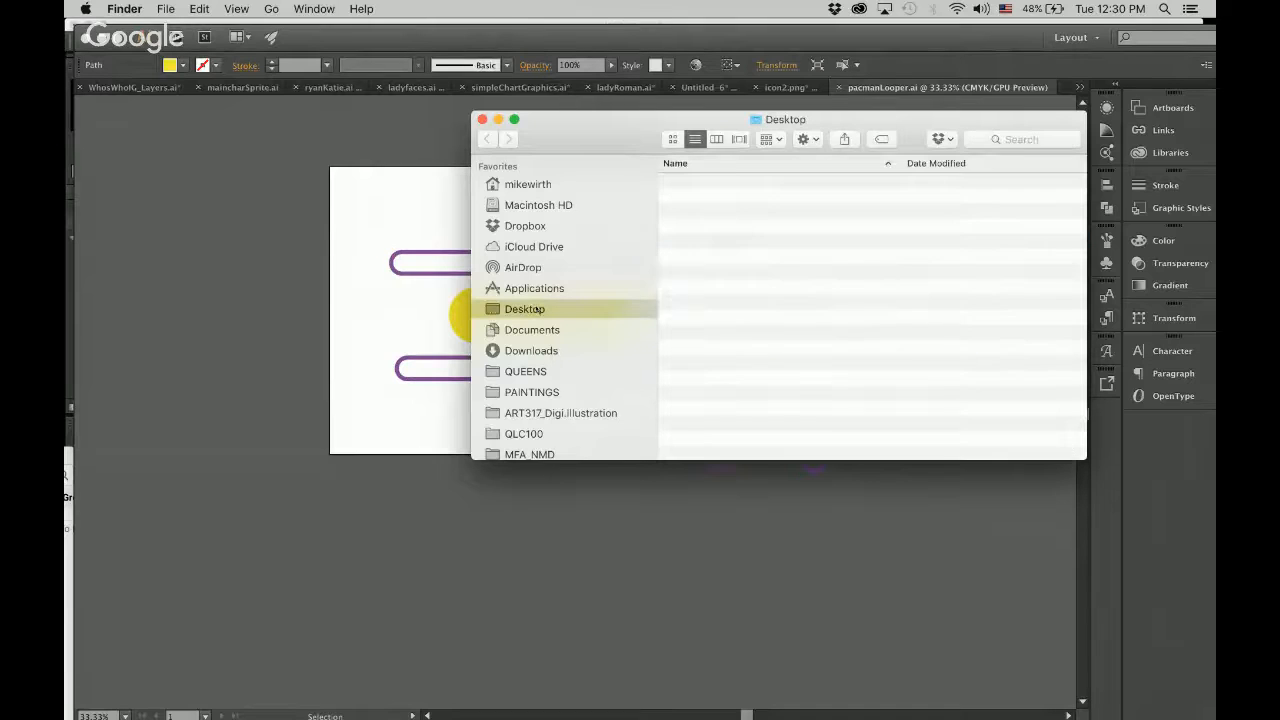
scroll(755, 330, "down", 10)
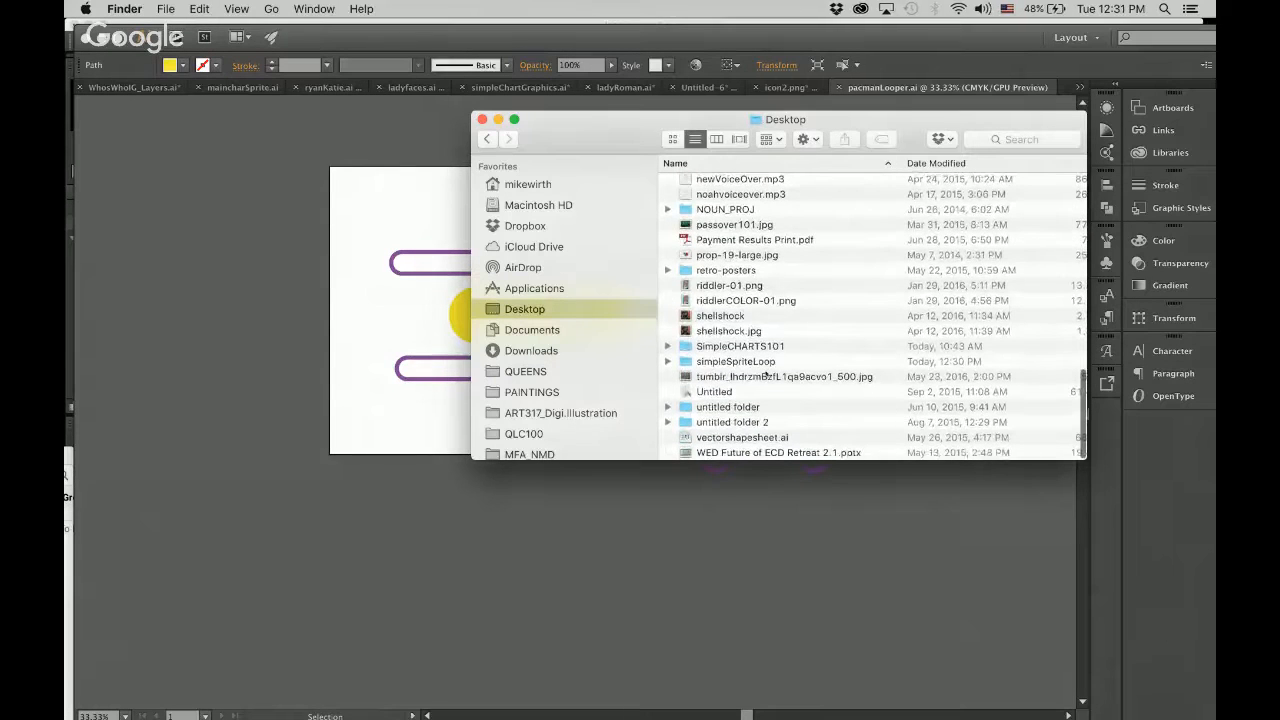
double_click(741, 361)
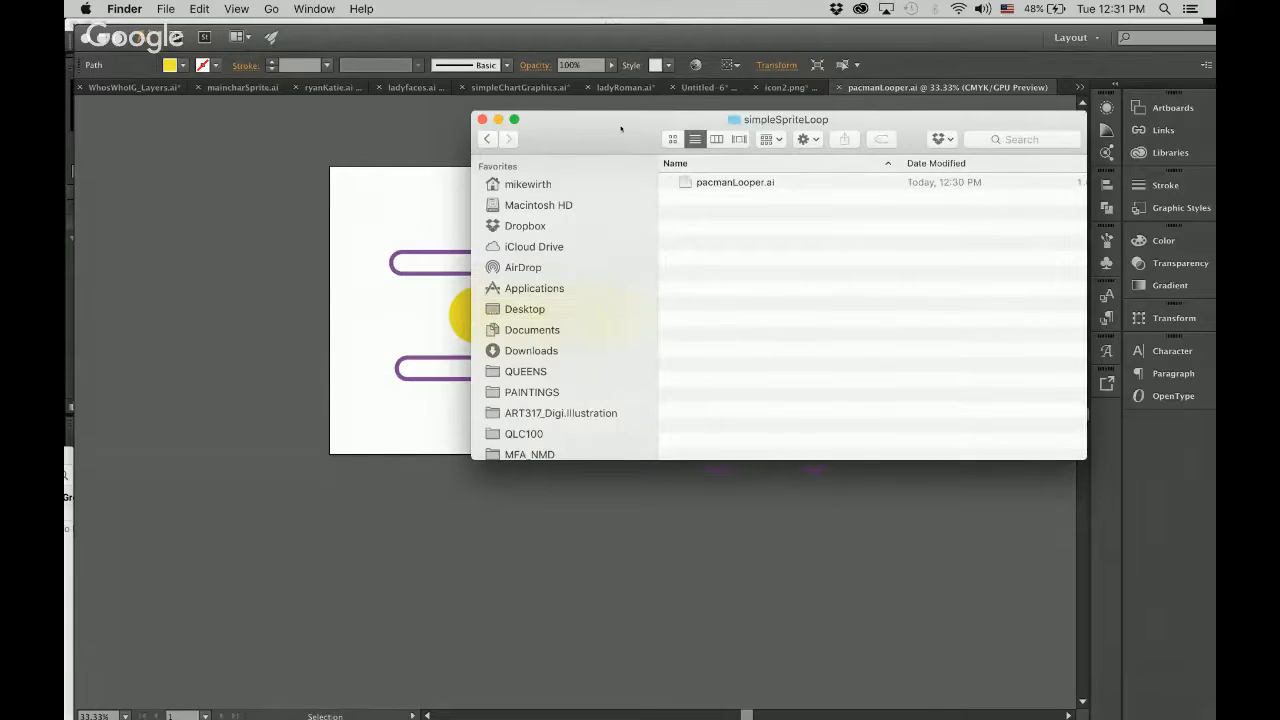
left_click_drag(624, 131, 382, 159)
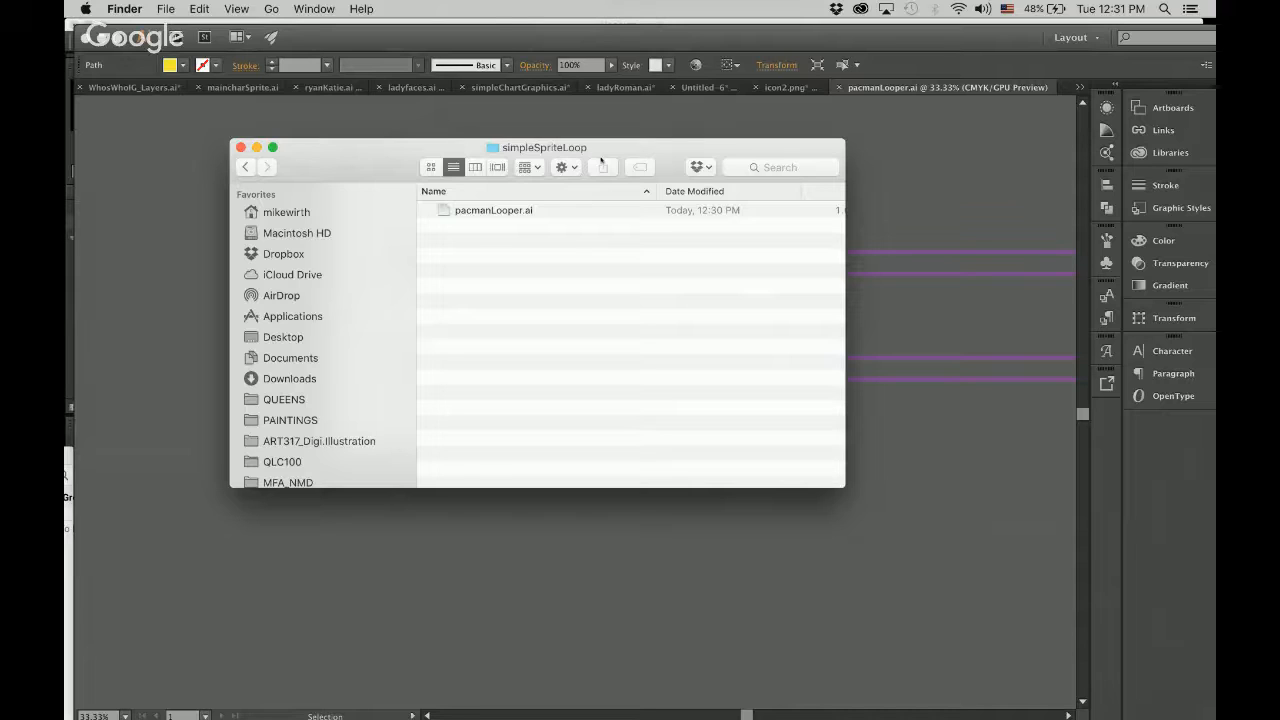
left_click(485, 210)
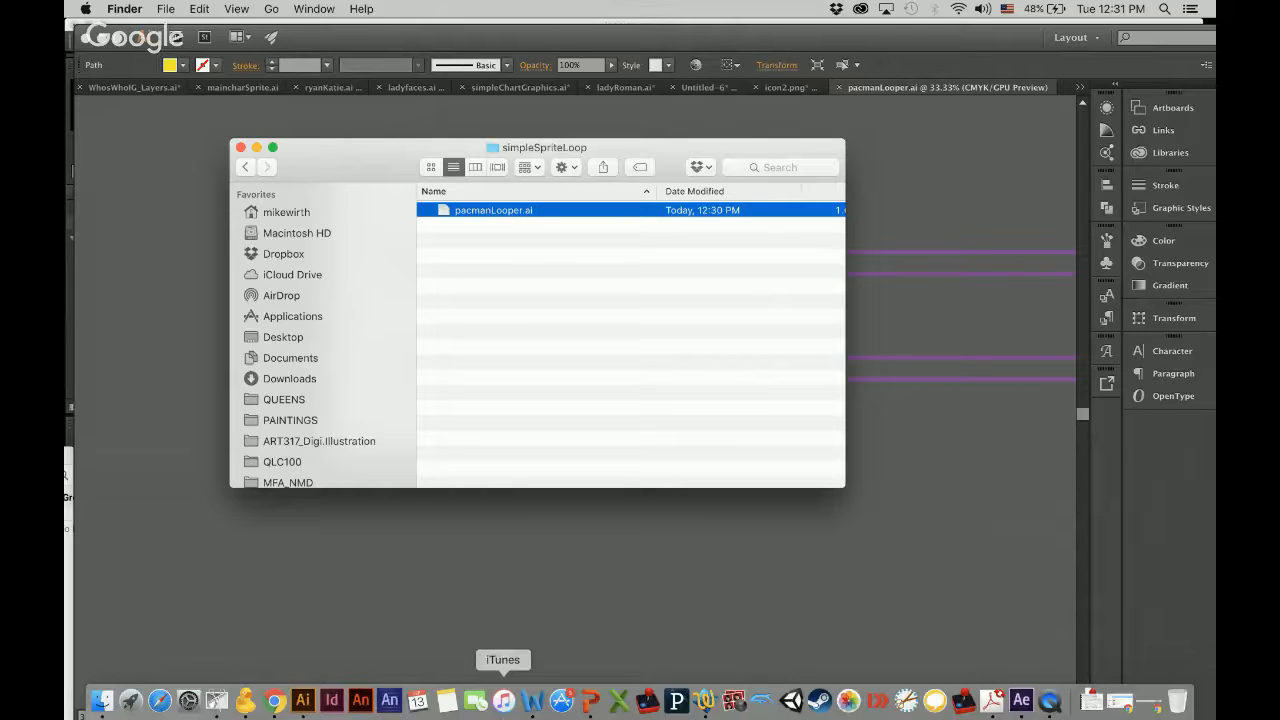
Step: Switch to After Effects, create a new empty project in place of looping.aep, and close the floating Preview panel
left_click(1016, 704)
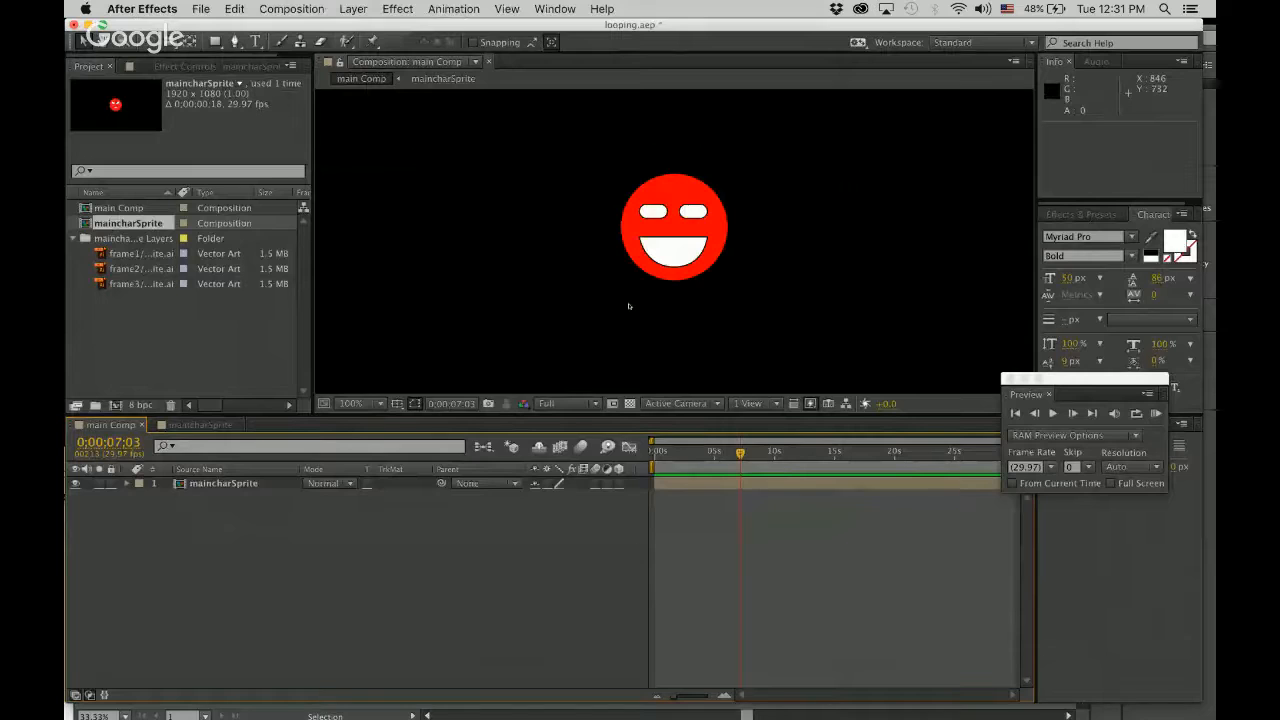
key("super+n")
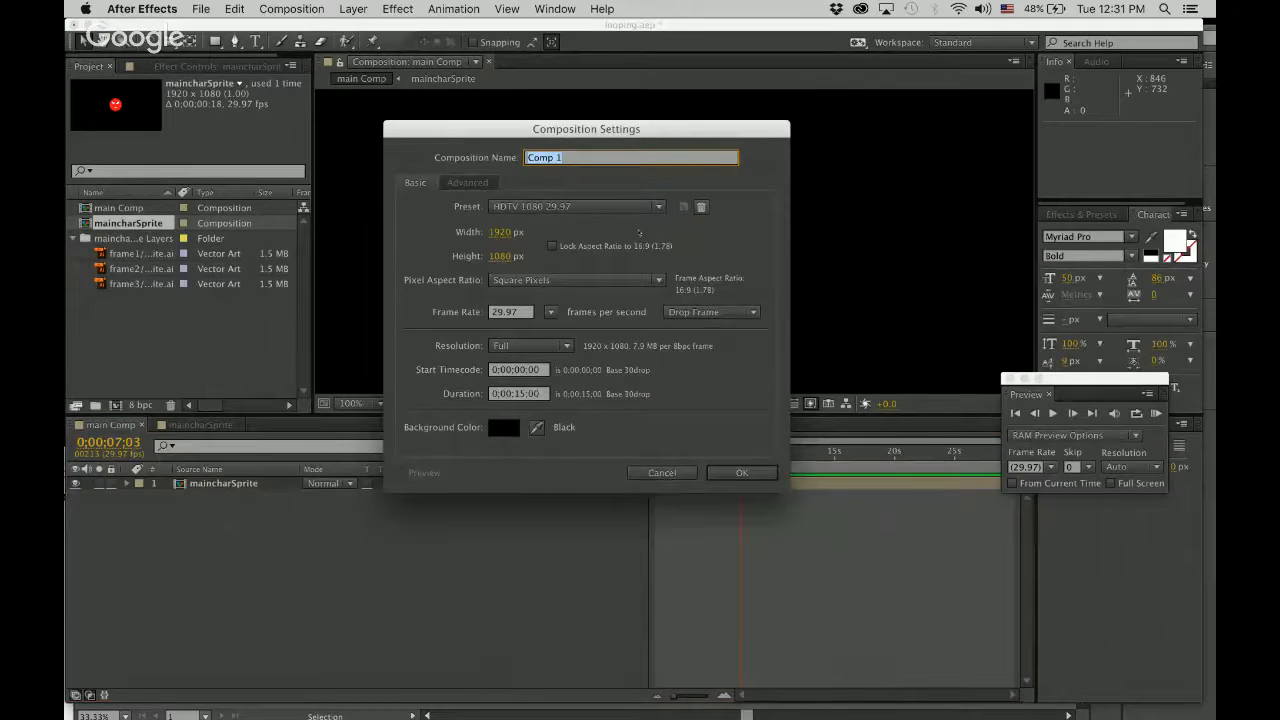
left_click(661, 472)
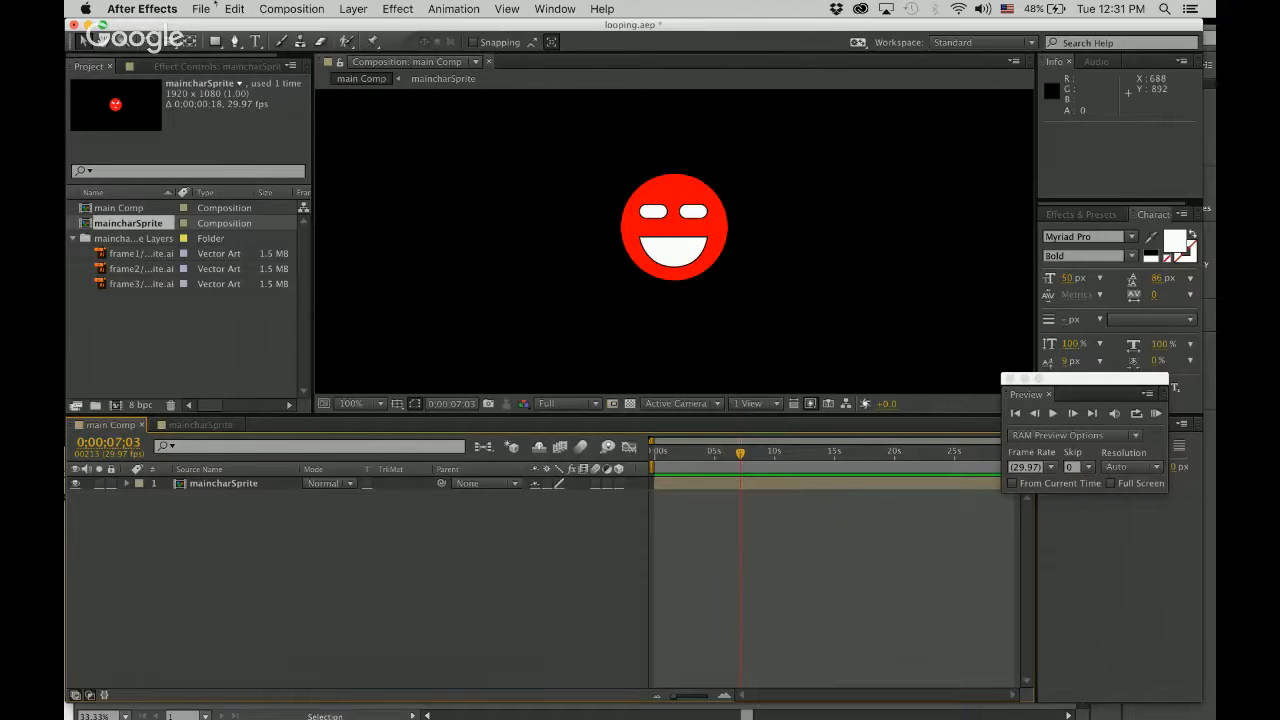
left_click(201, 9)
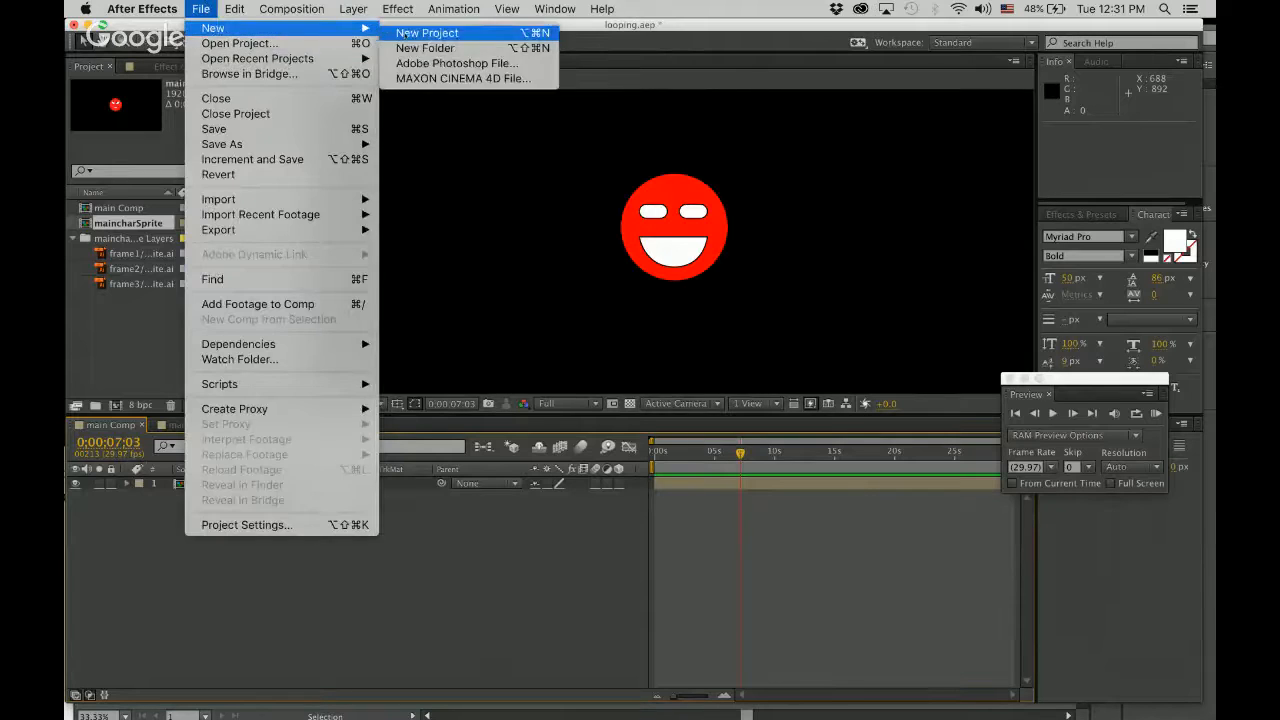
left_click(430, 31)
left_click(714, 388)
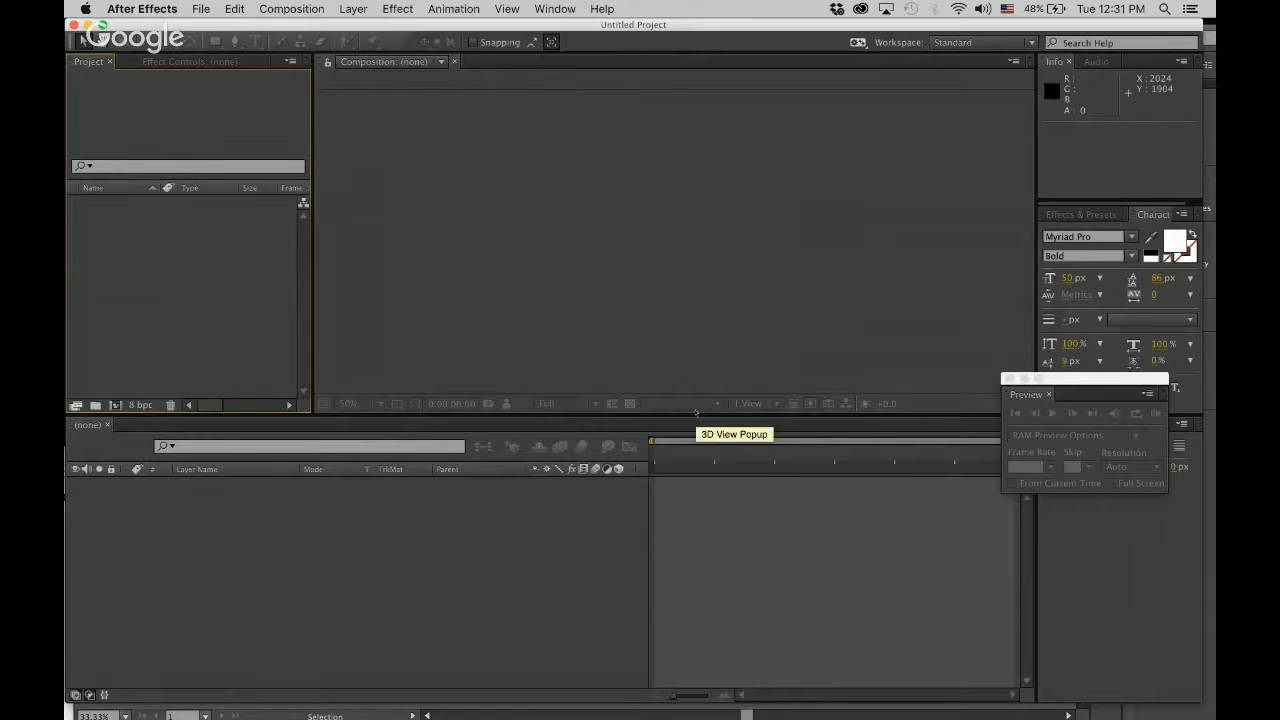
left_click(1008, 379)
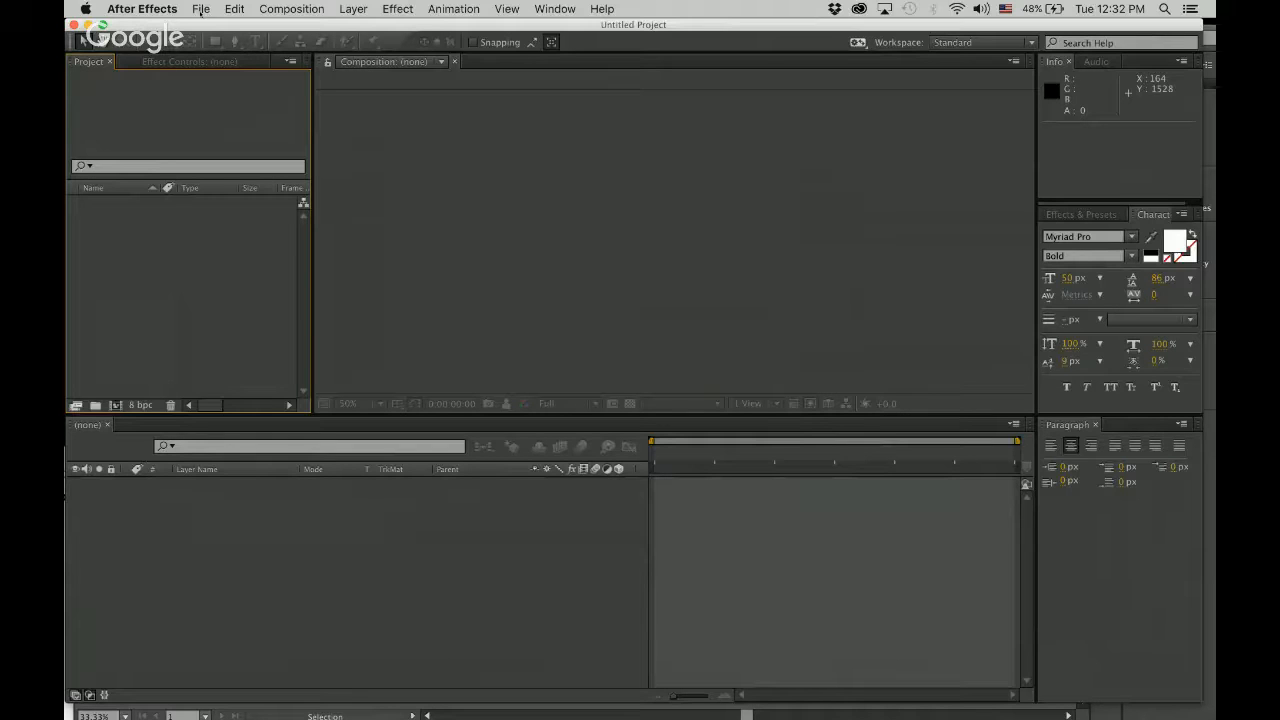
Step: Import pacmanLooper.ai from the simpleSpriteLoop folder on the Desktop as Composition - Retain Layer Sizes
left_click(201, 9)
mouse_move(330, 199)
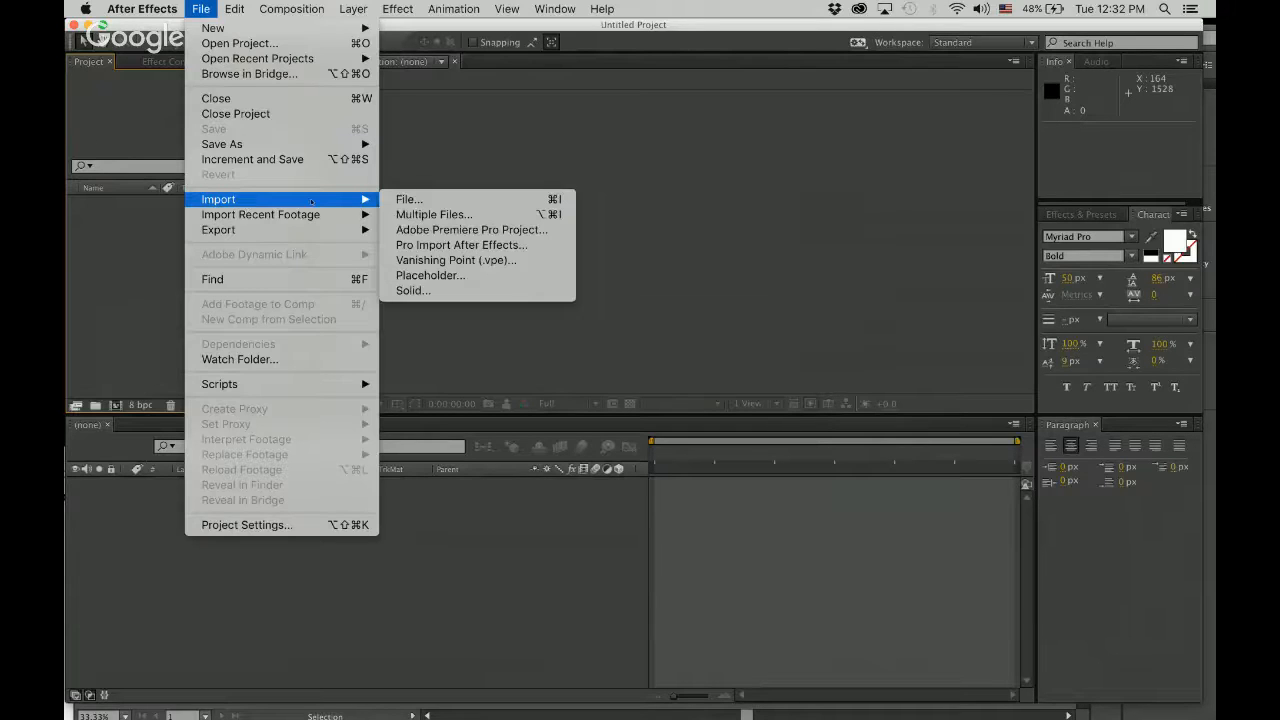
left_click(409, 200)
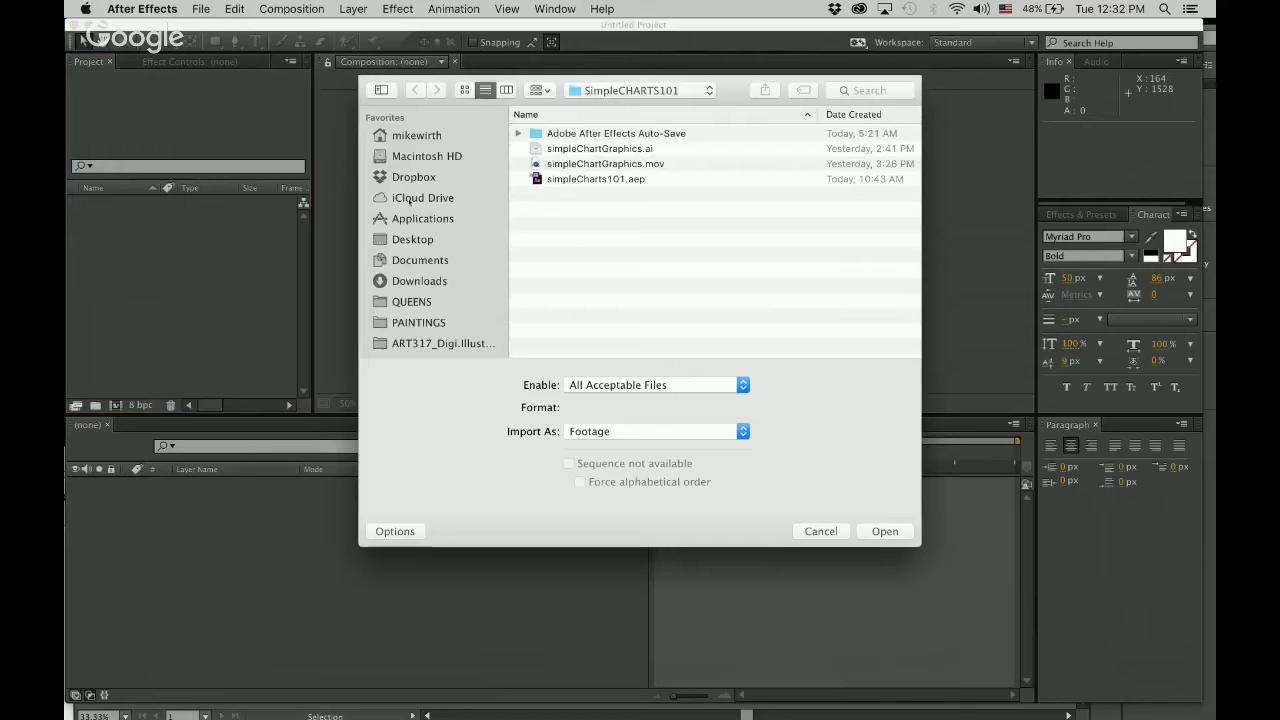
left_click(638, 91)
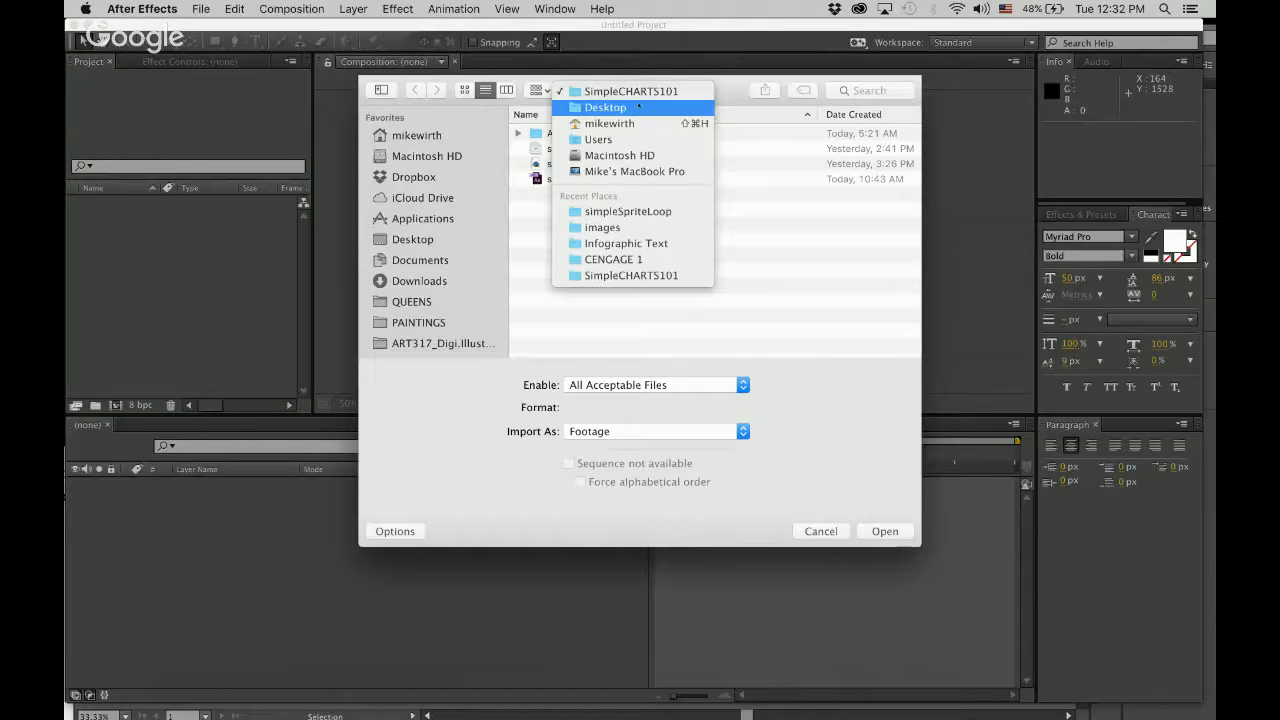
left_click(638, 105)
scroll(657, 246, "down", 5)
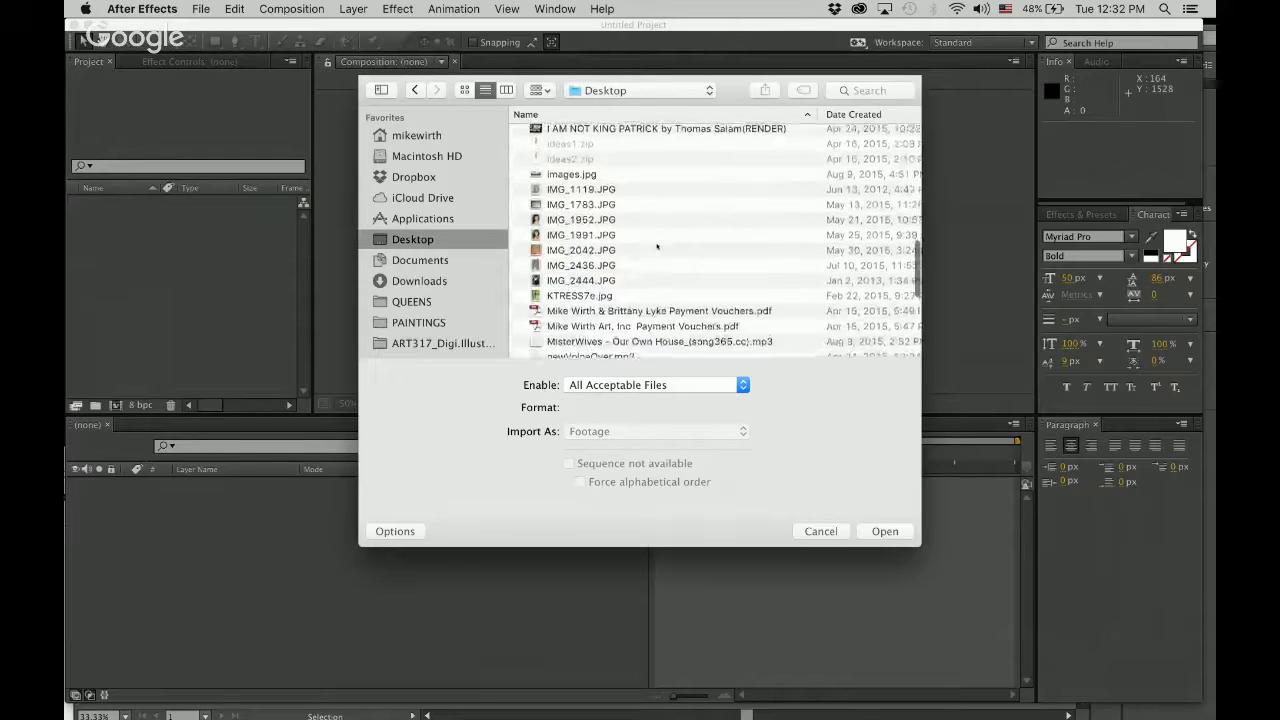
scroll(657, 246, "down", 5)
double_click(655, 257)
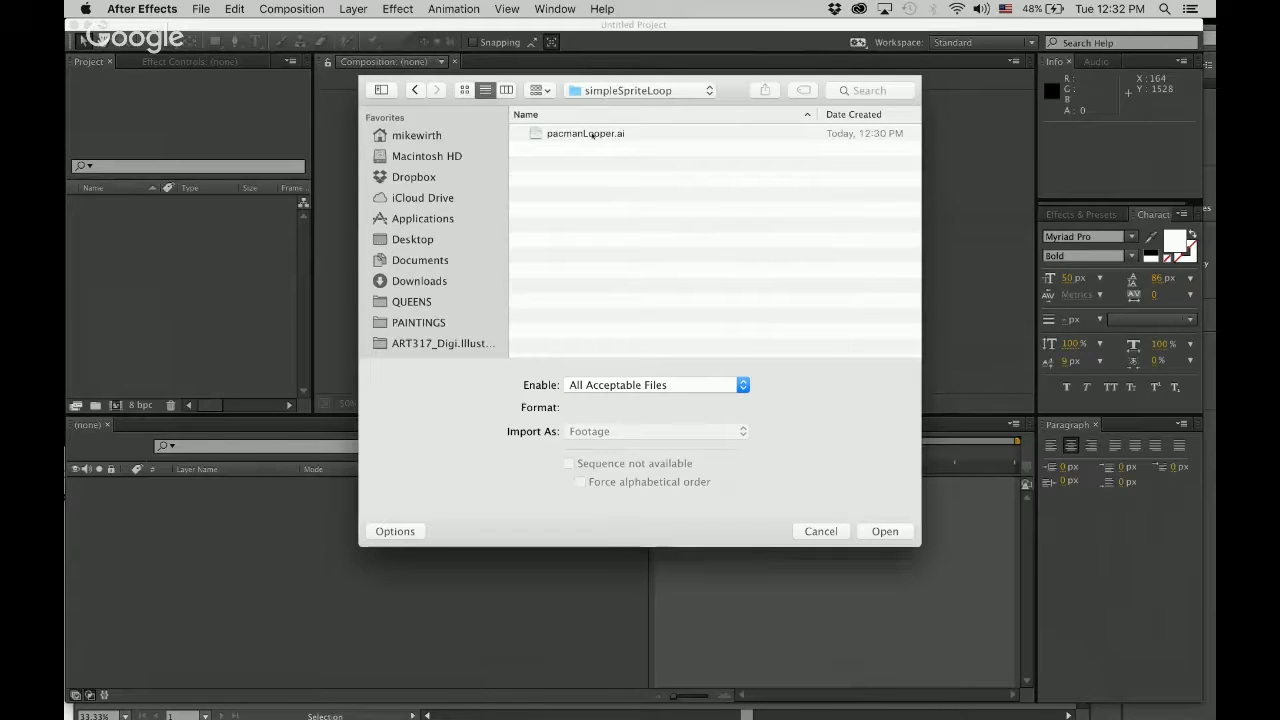
left_click(591, 134)
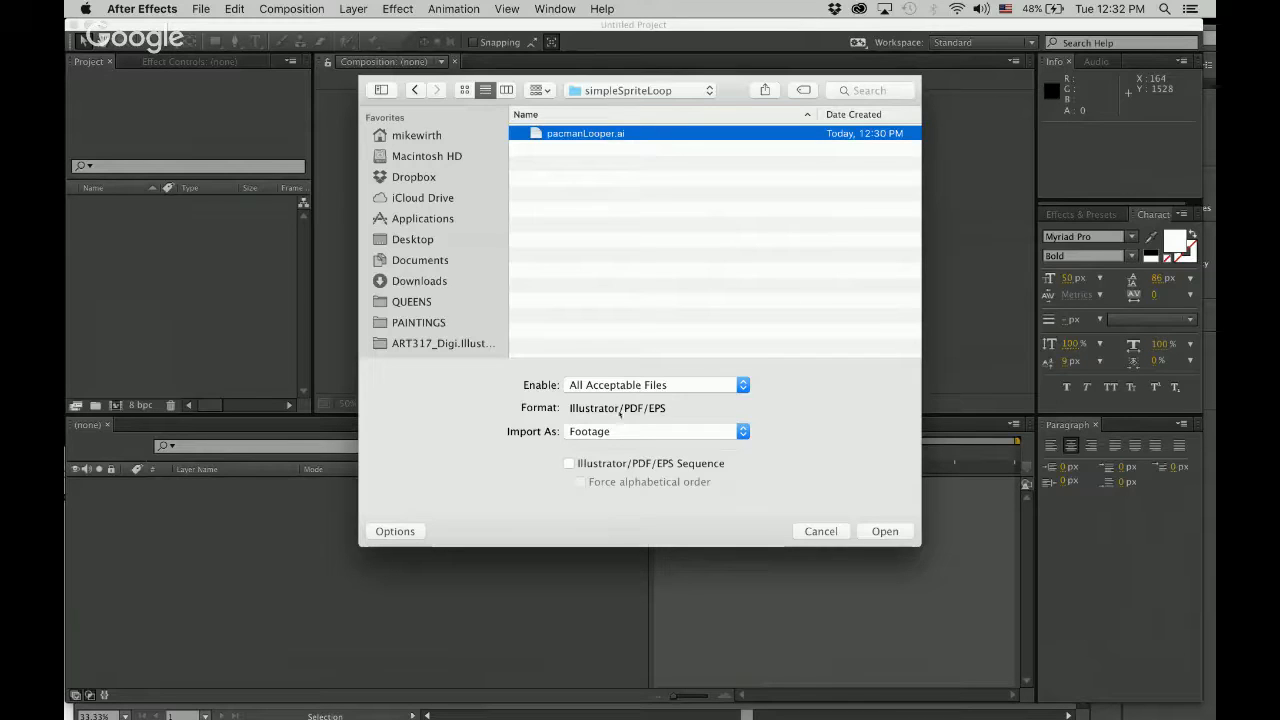
left_click(679, 432)
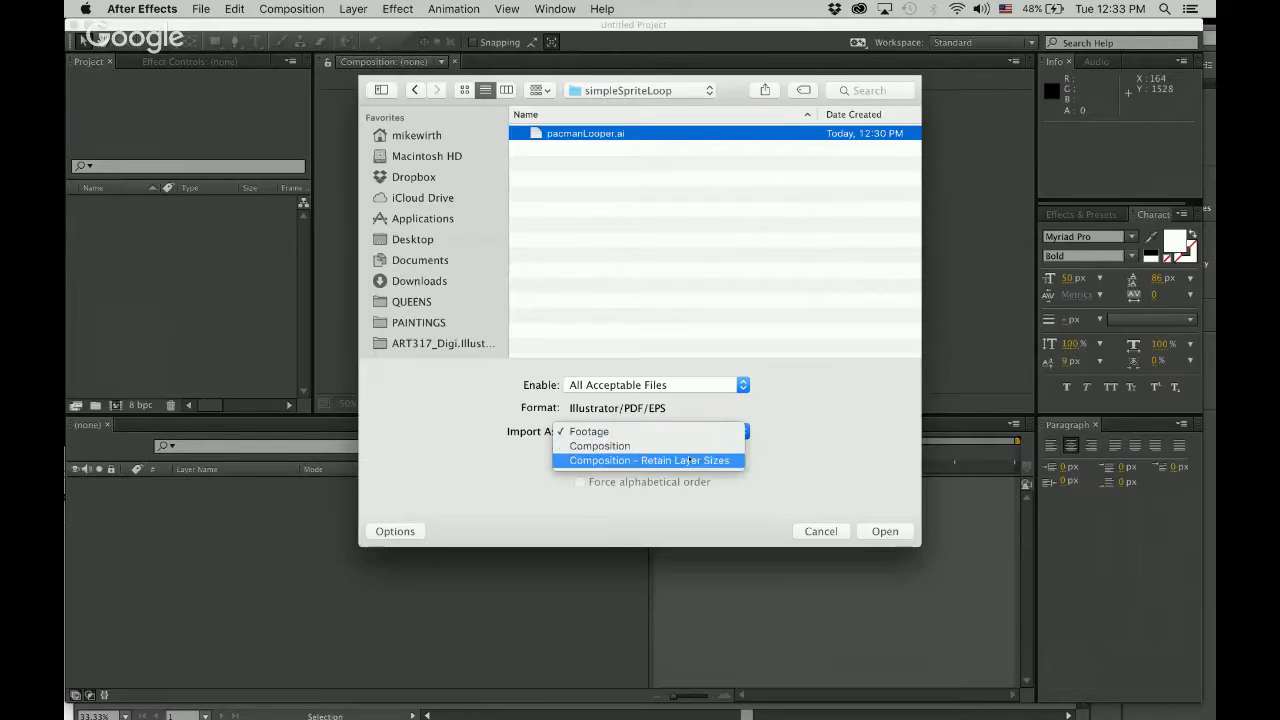
left_click(689, 460)
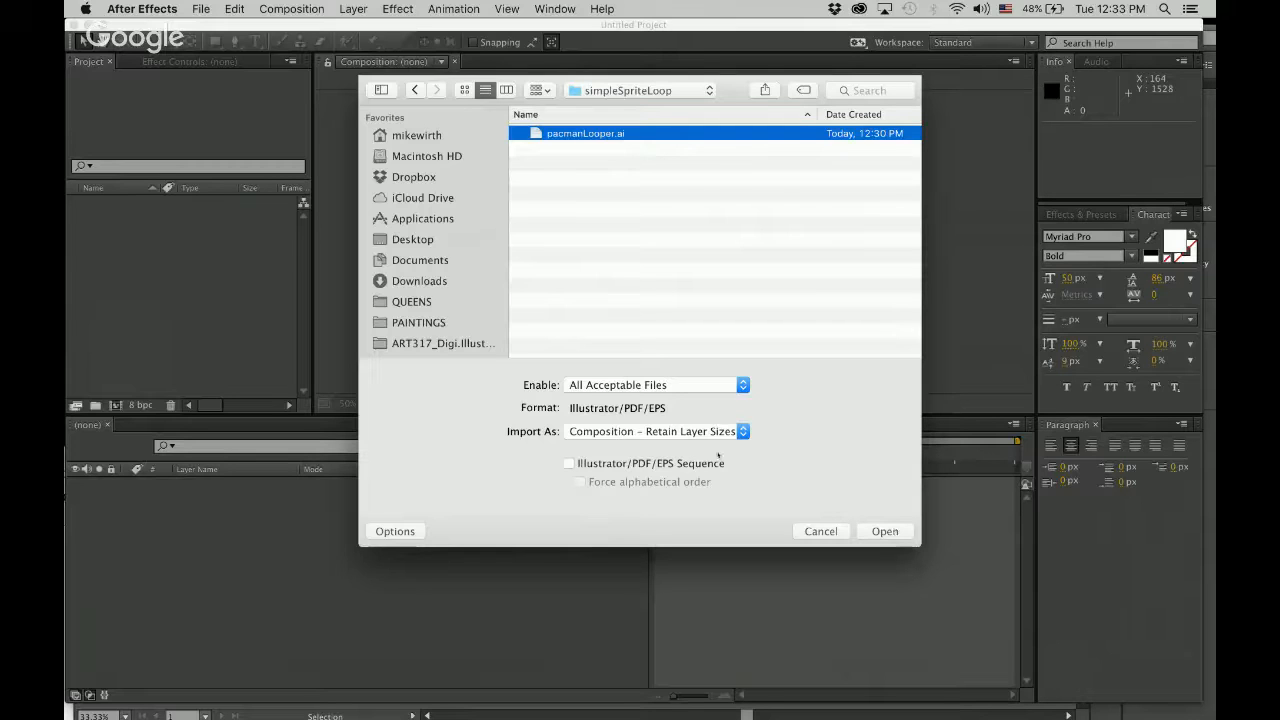
left_click(892, 536)
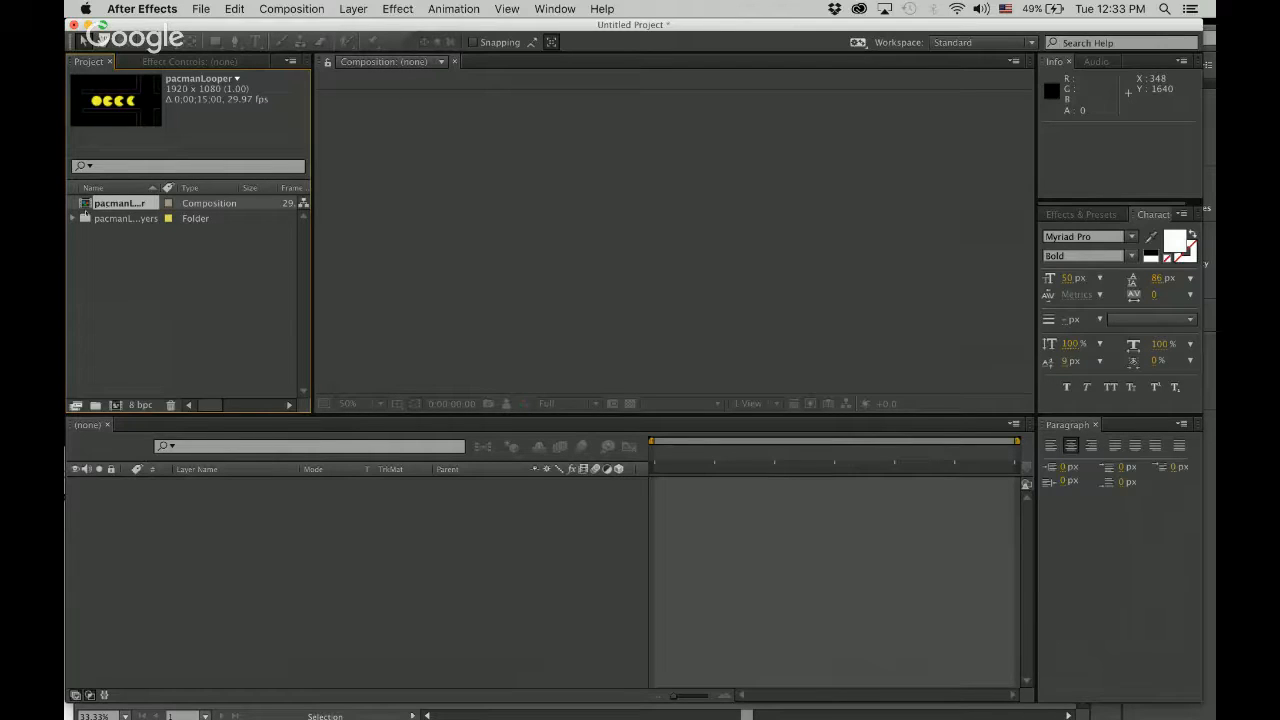
Step: Open the imported pacmanLooper composition and cut the board layer out of it
left_click(74, 218)
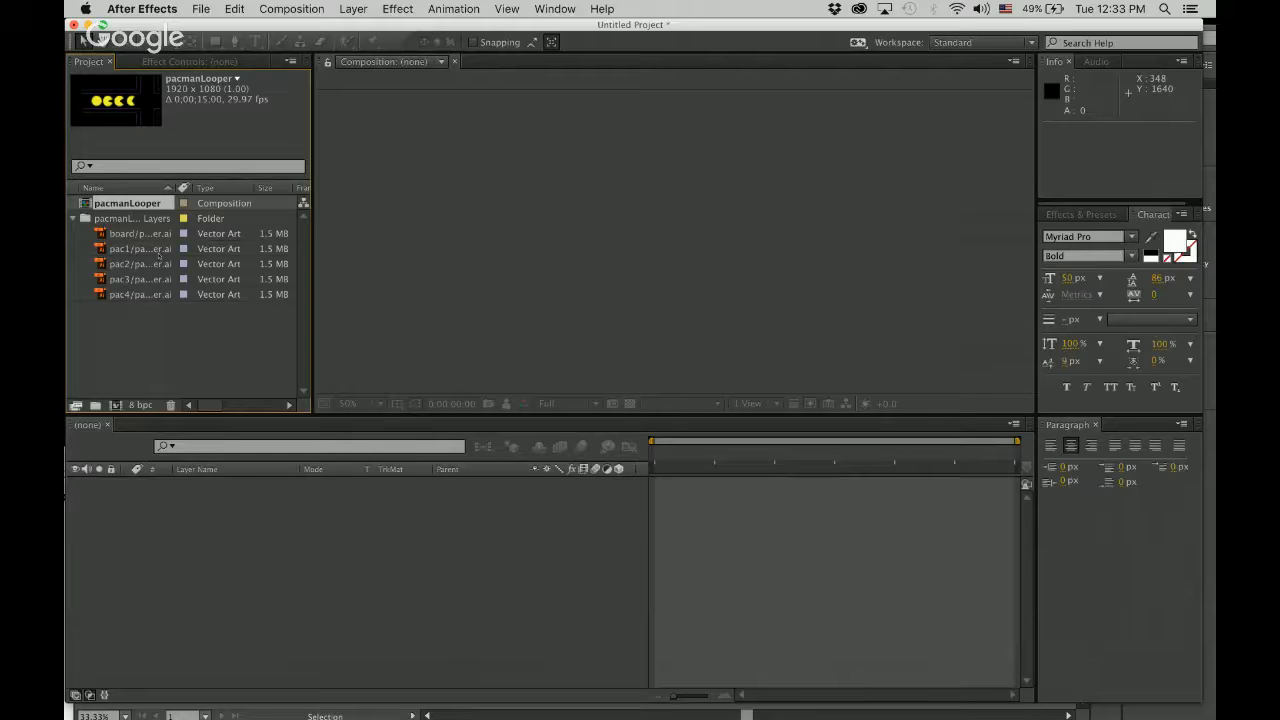
left_click(72, 218)
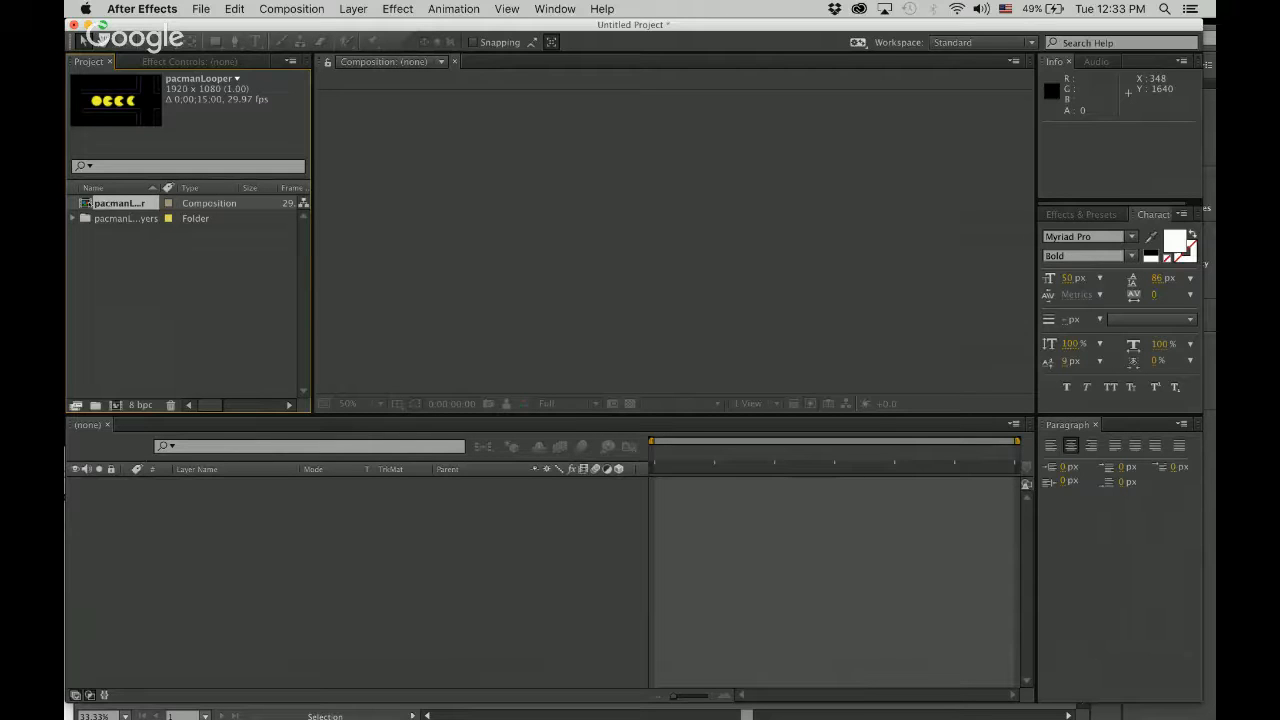
double_click(115, 203)
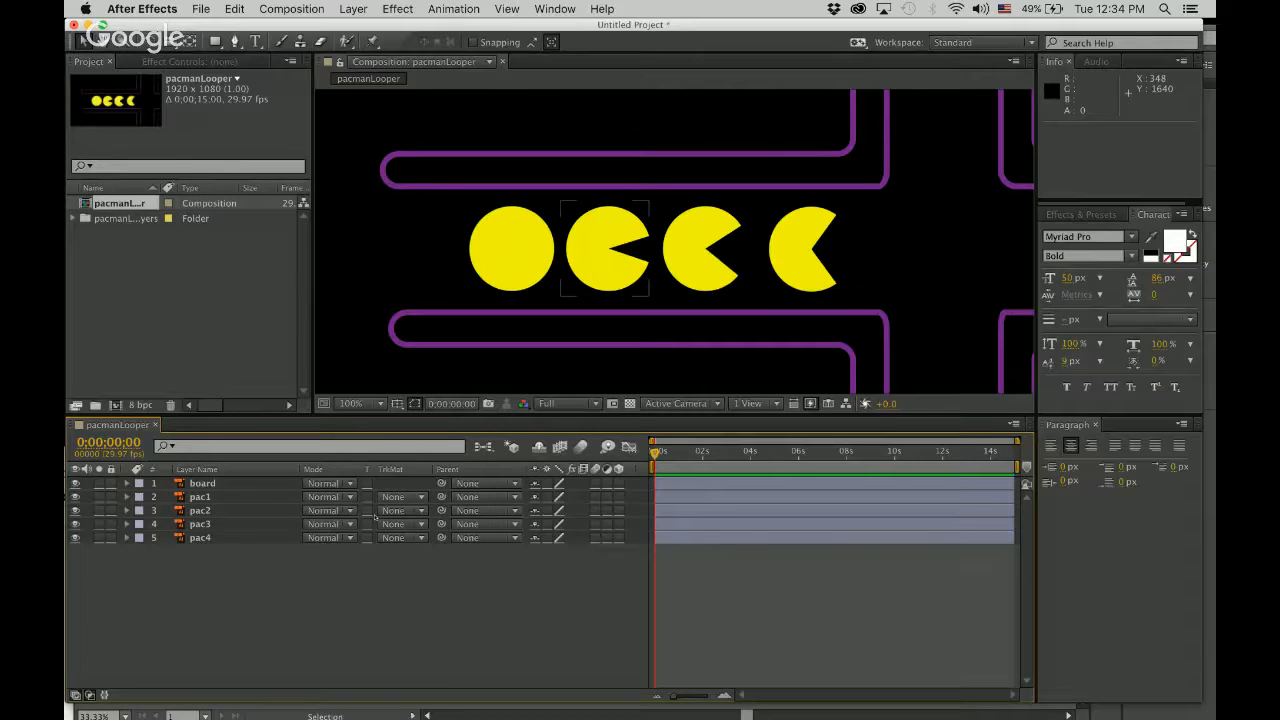
left_click(203, 484)
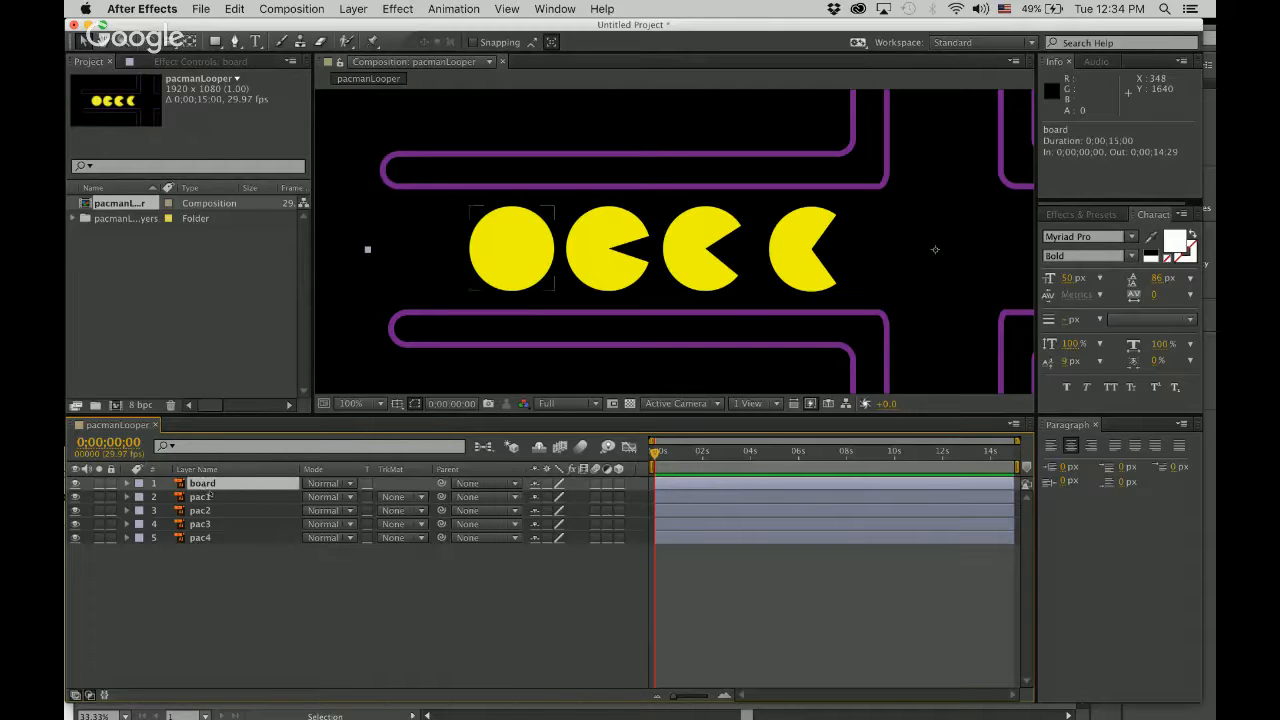
key("super+x")
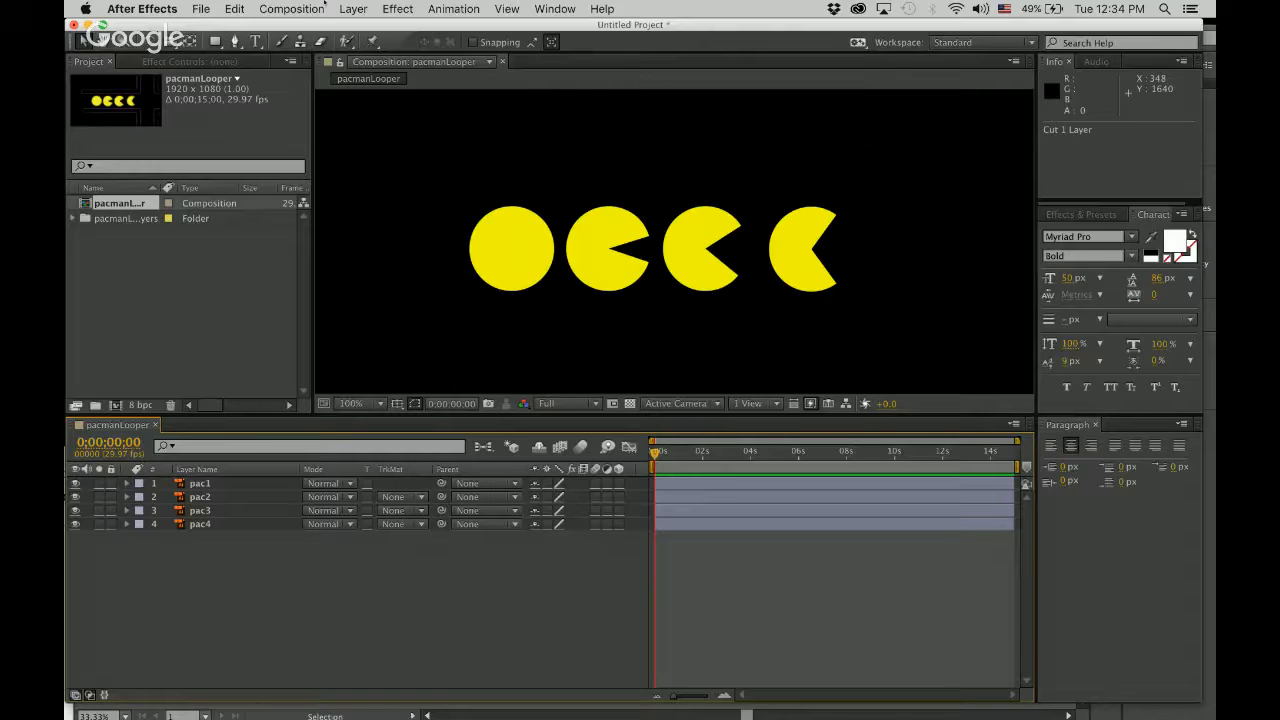
Step: Create a new composition named "mainComp" with the HDTV 1080 29.97 preset, a 15-second duration and a black background
left_click(299, 10)
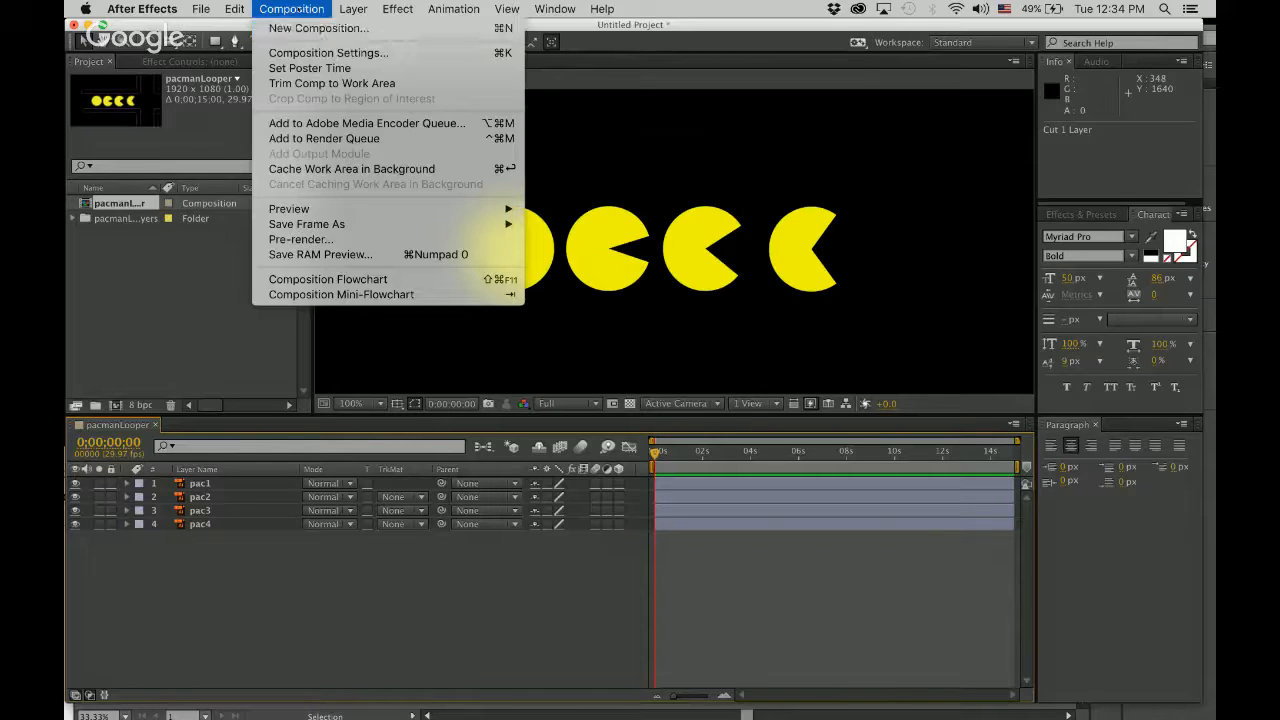
left_click(318, 29)
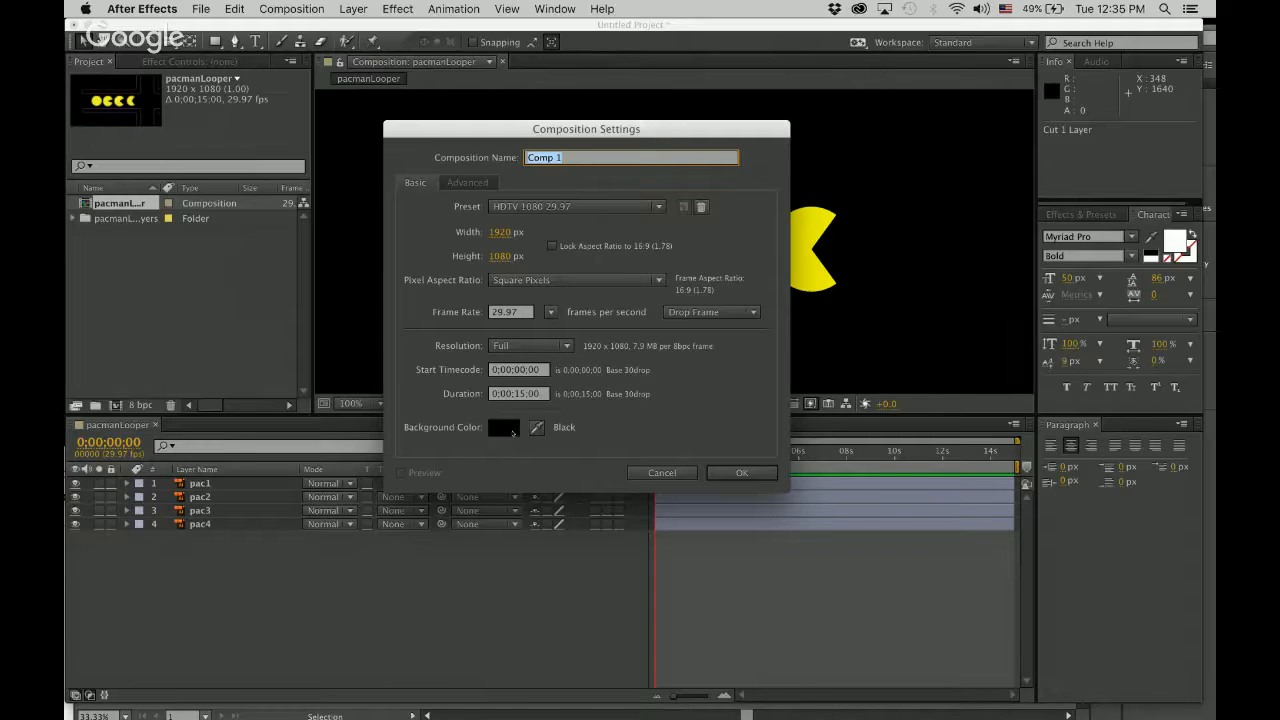
left_click(500, 431)
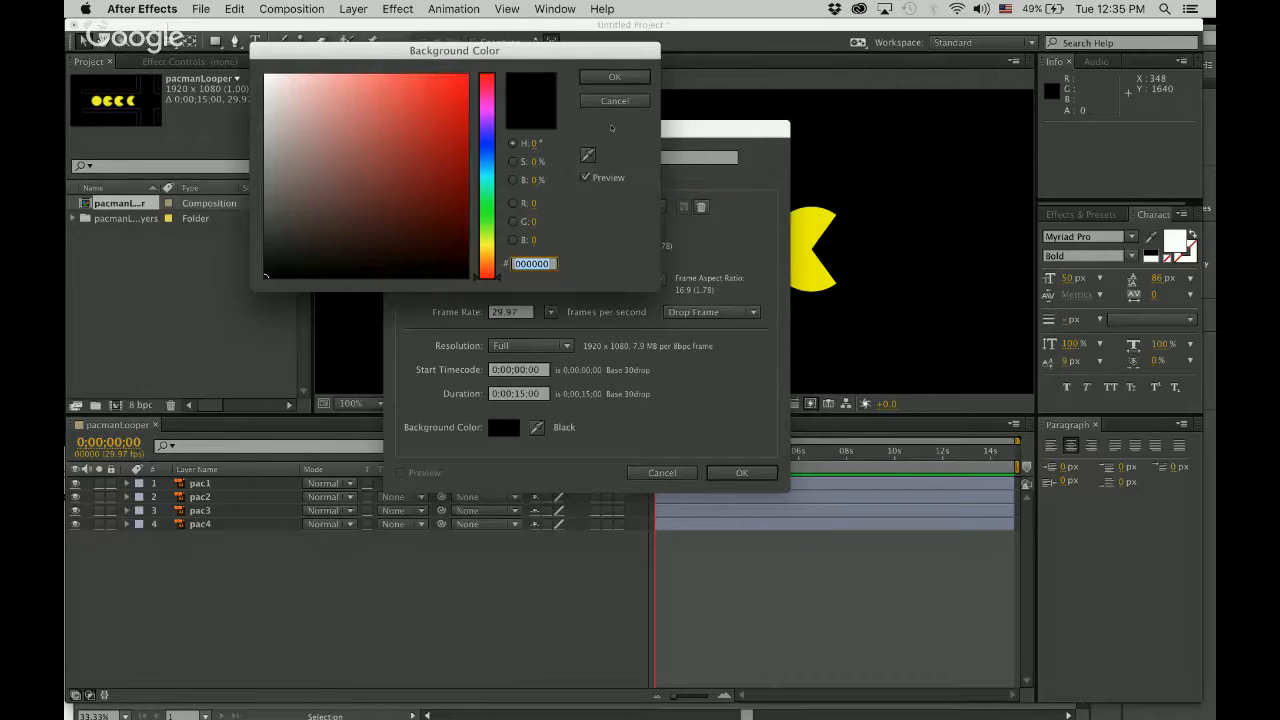
left_click(623, 101)
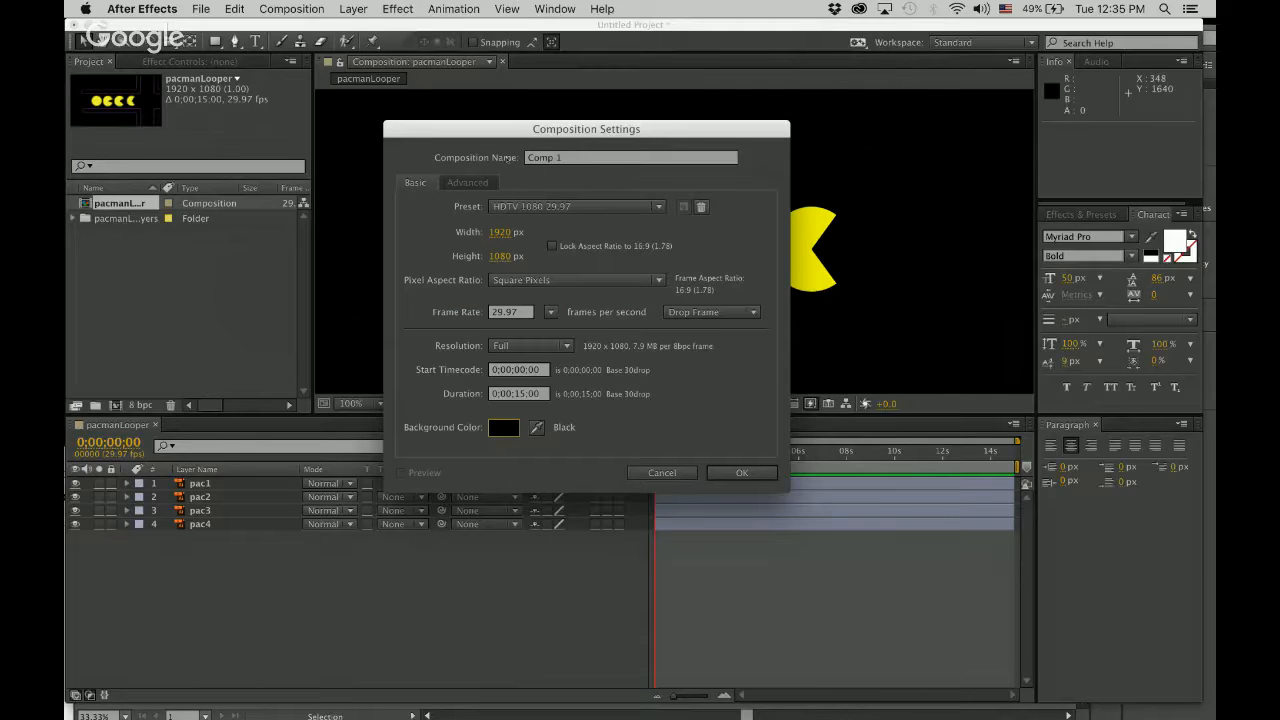
left_click_drag(575, 158, 522, 157)
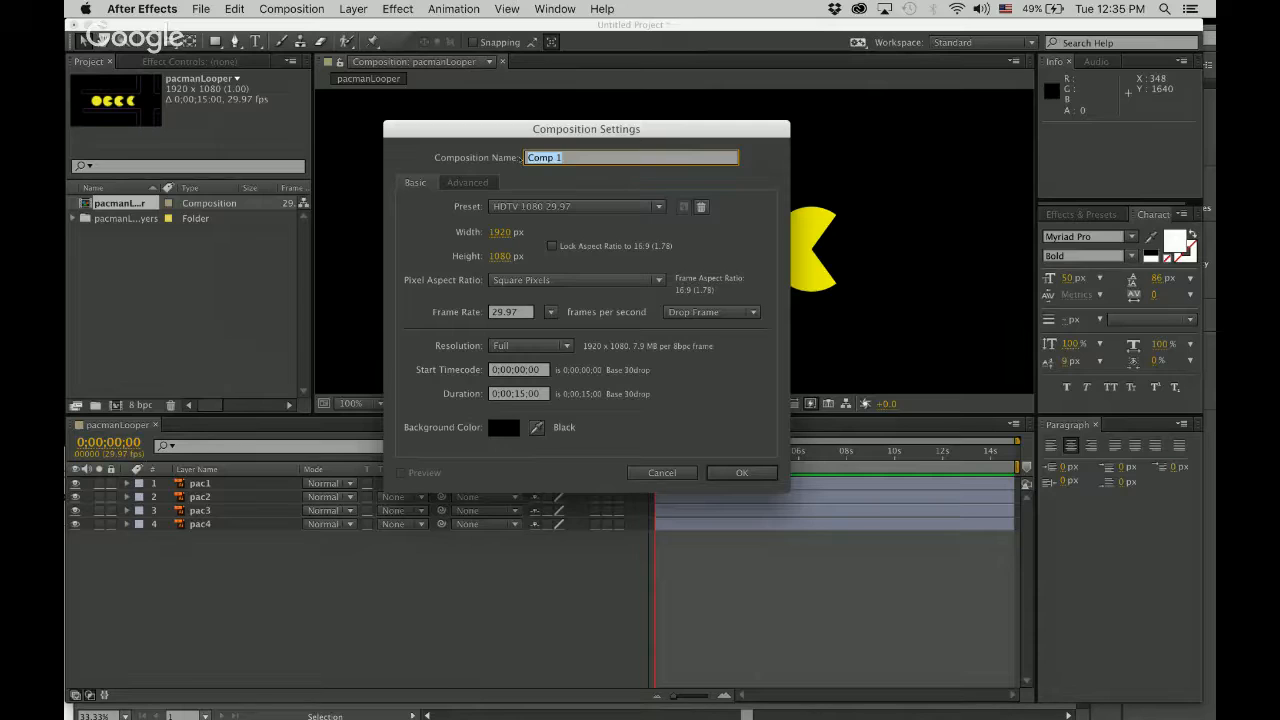
type("mainComp")
left_click(741, 473)
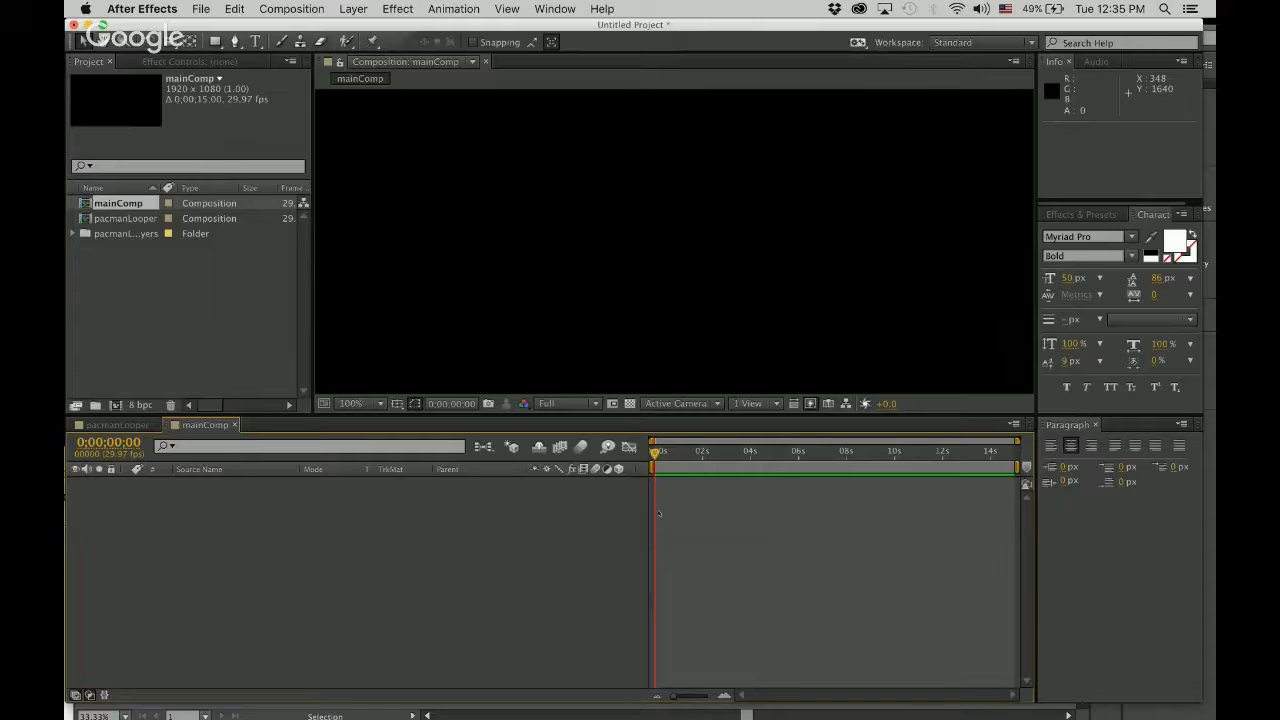
Step: Paste the cut board layer into mainComp and lock it
key("super+v")
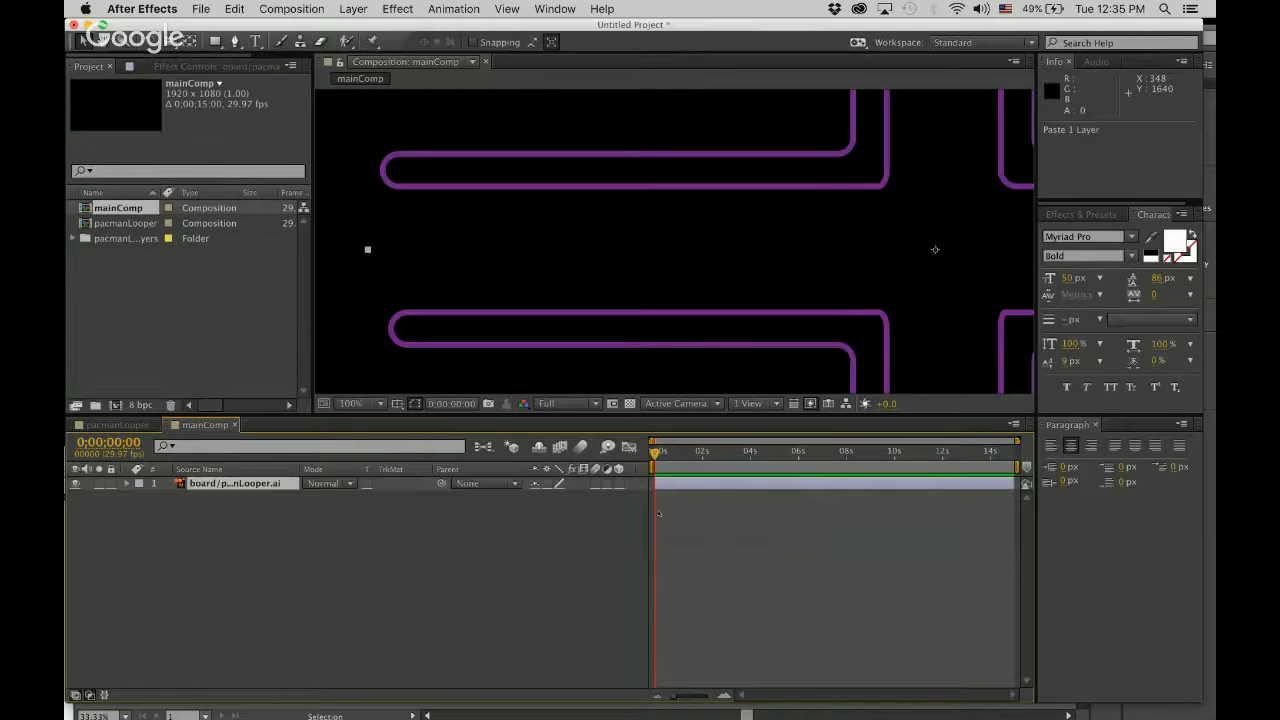
key("comma")
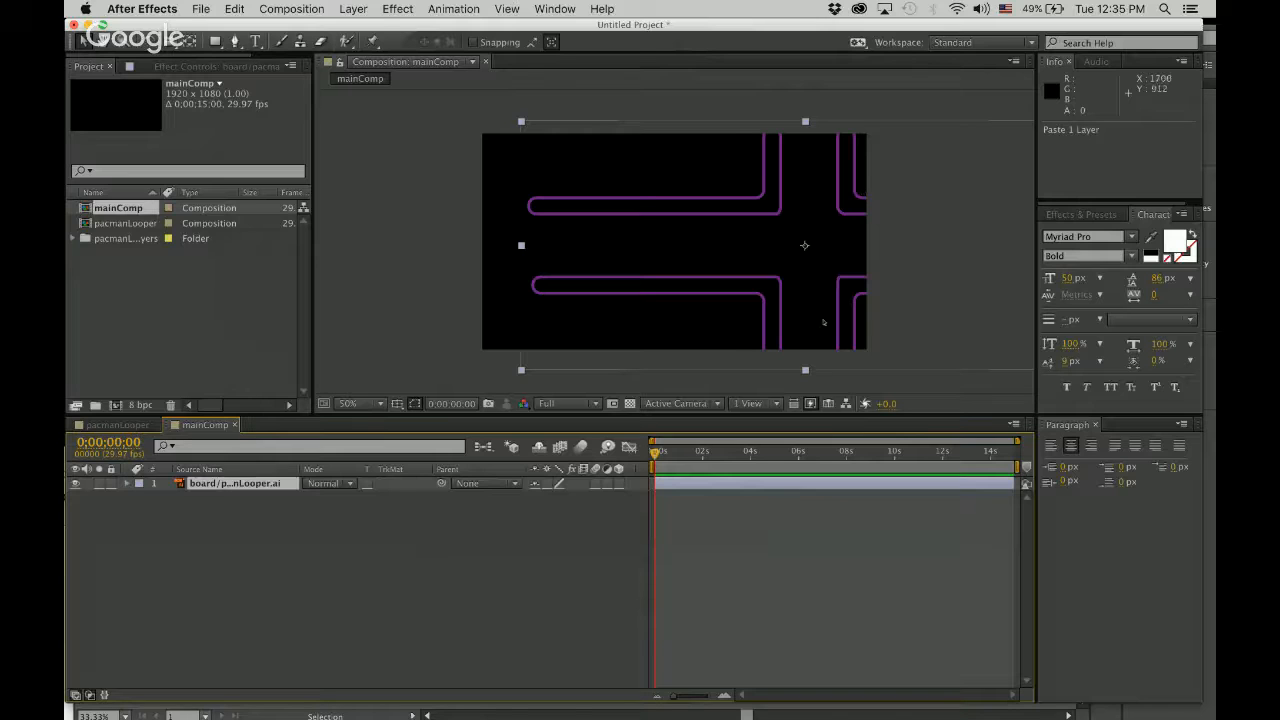
mouse_move(845, 284)
left_mouse_down()
mouse_move(816, 284)
mouse_move(844, 282)
left_mouse_up()
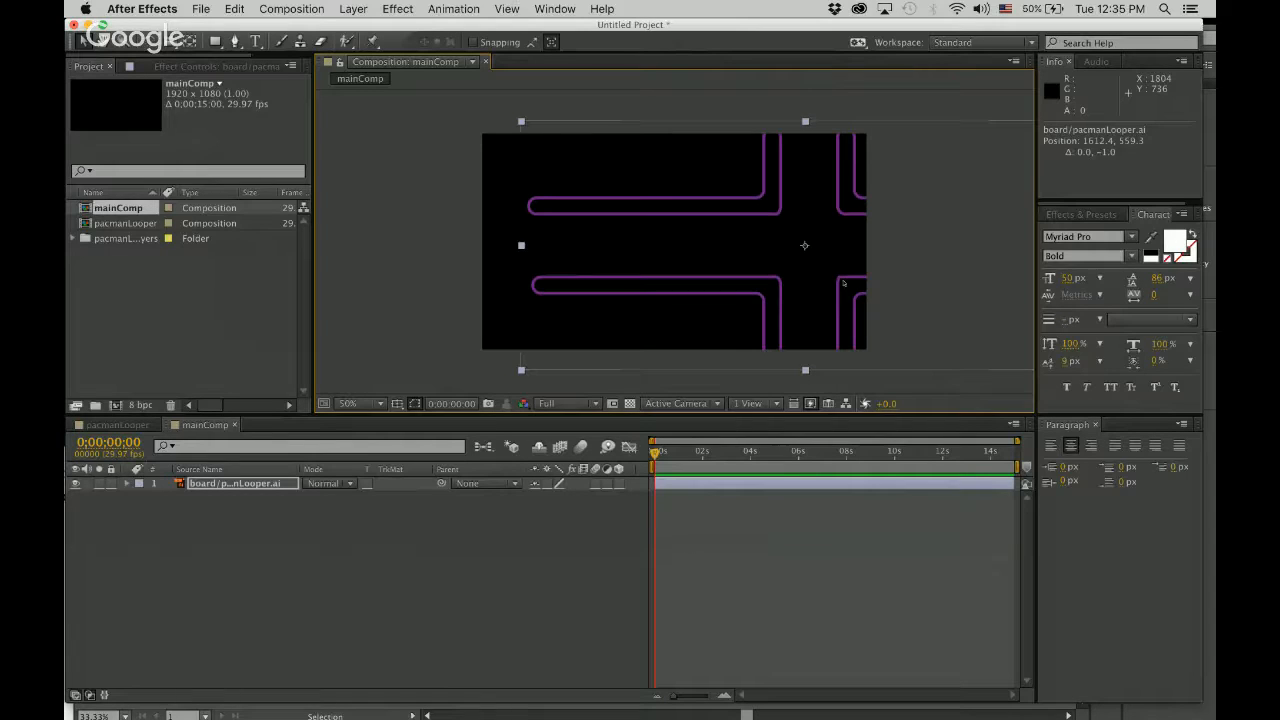
left_click(374, 266)
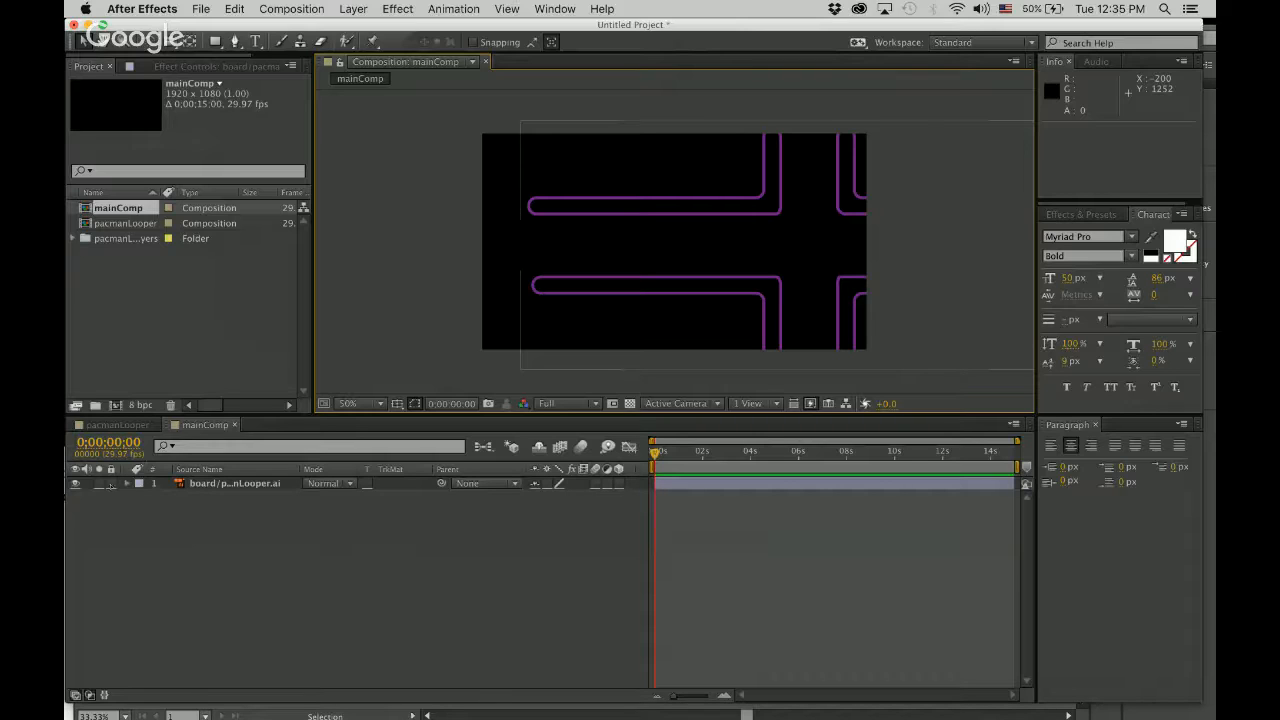
left_click(110, 483)
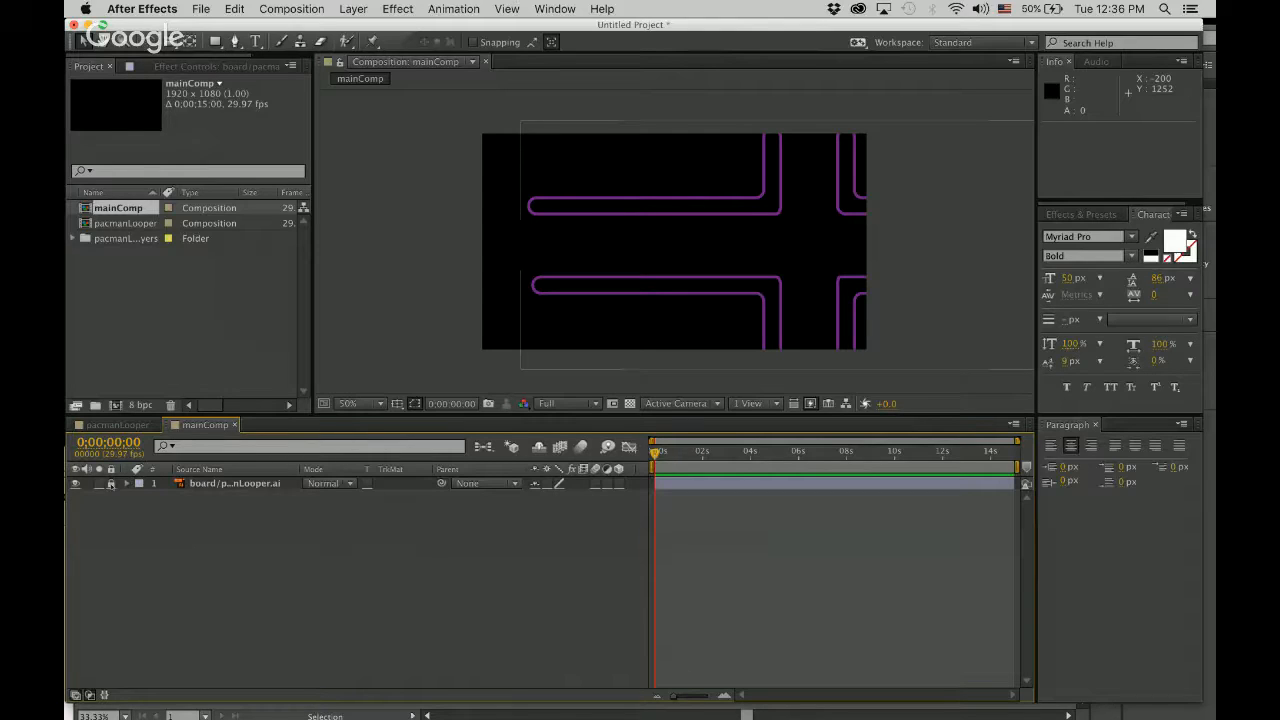
Step: Compare the contents of the pacmanLooper and mainComp compositions by switching between their timelines
left_click(117, 424)
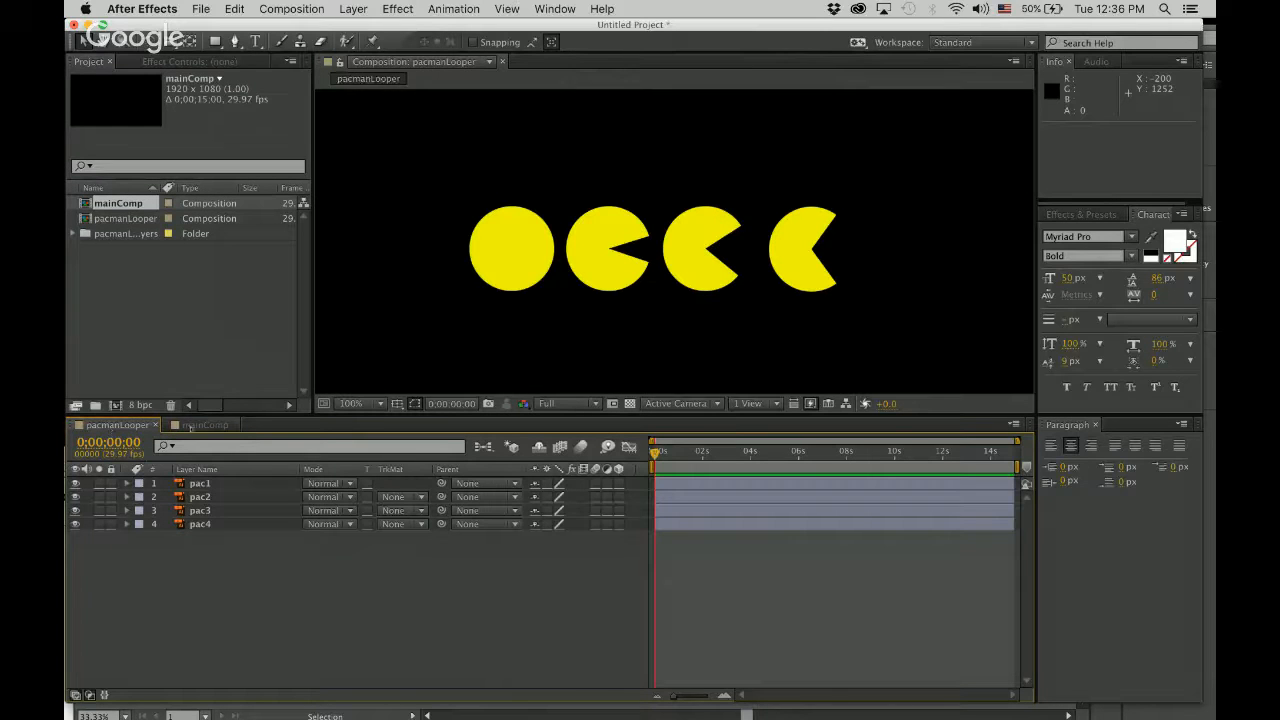
left_click(200, 424)
left_click(117, 424)
left_click(203, 424)
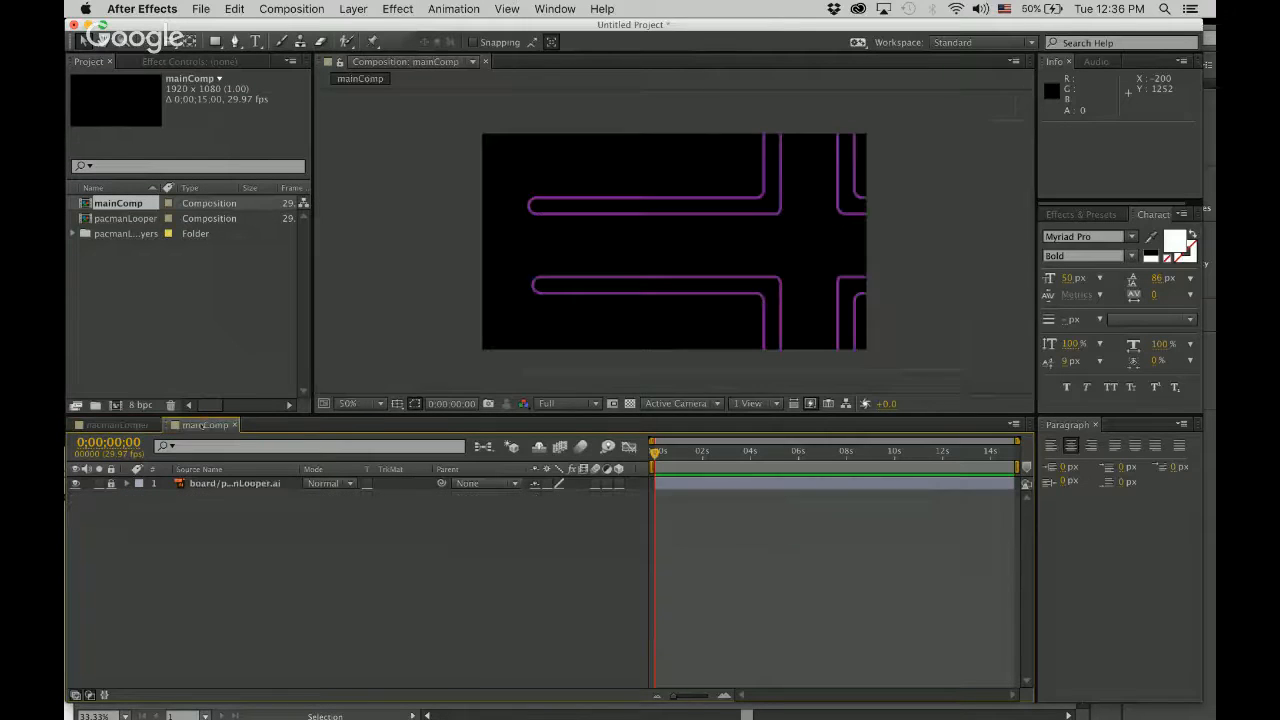
left_click(117, 424)
left_click(203, 424)
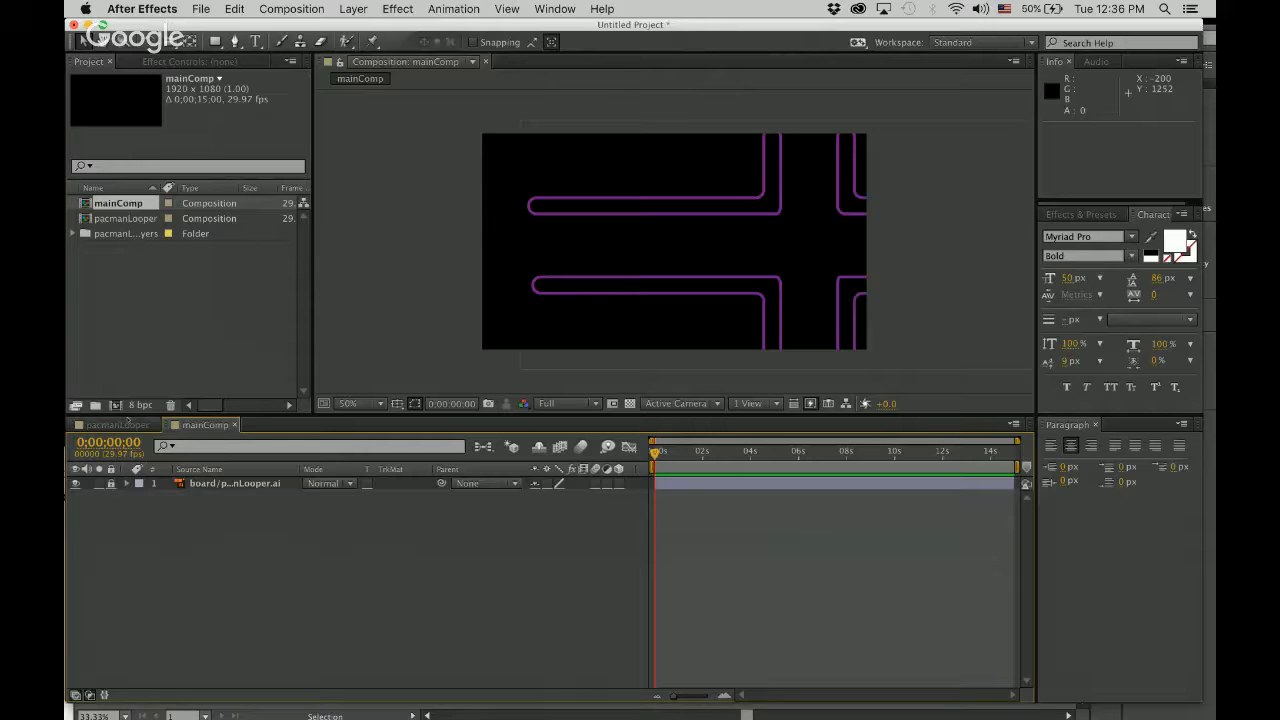
Step: In pacmanLooper, select the pac1 to pac4 layers and align them to each other by their horizontal centers
left_click(125, 424)
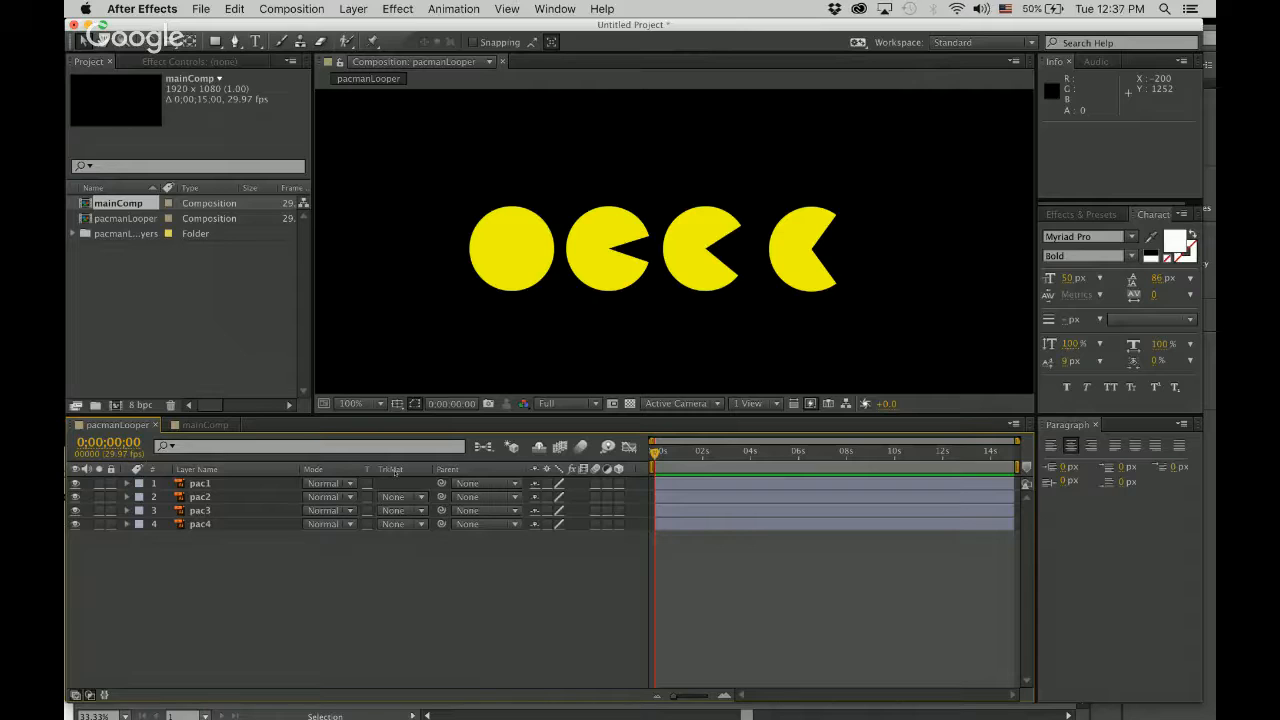
left_click(200, 484)
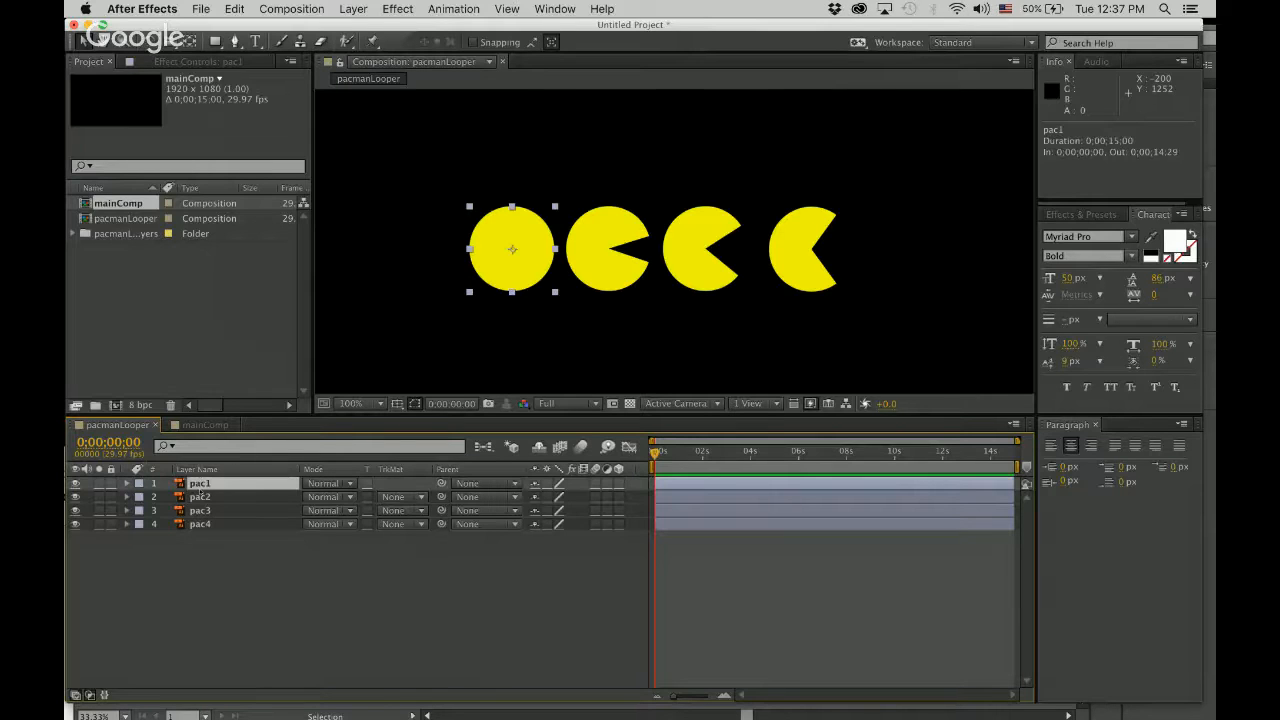
left_click(205, 524, "shift")
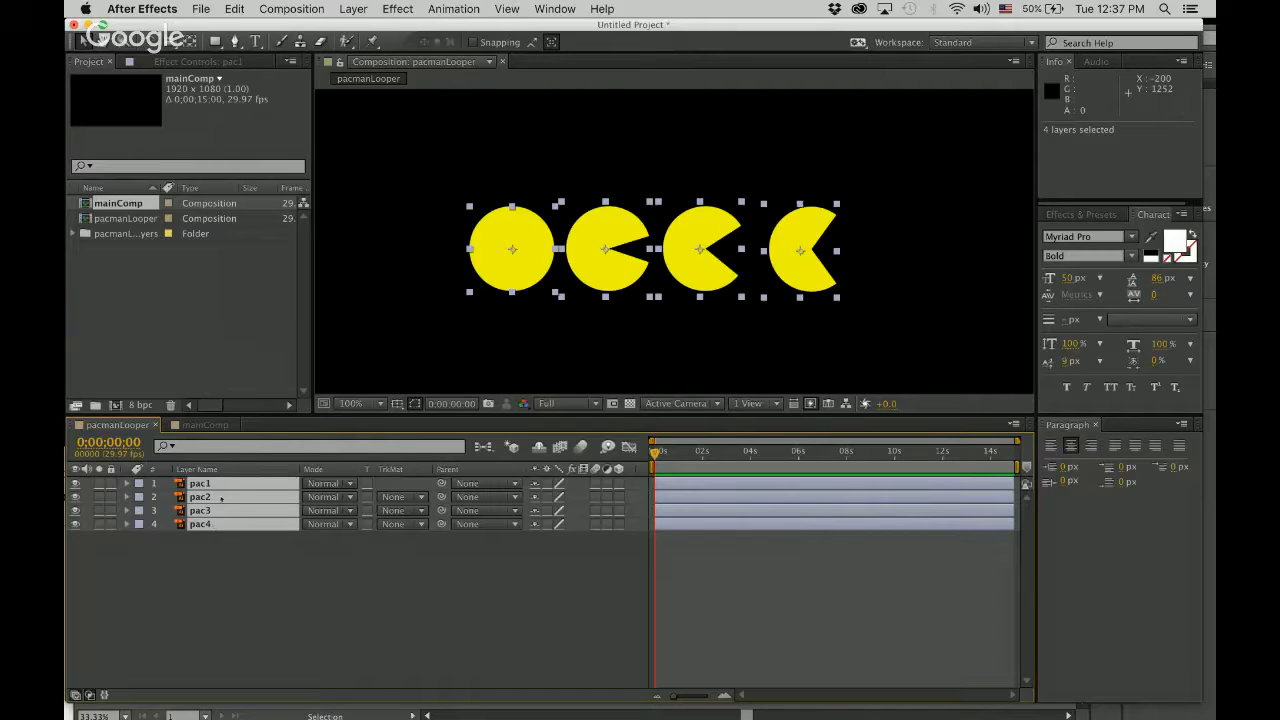
left_click(291, 8)
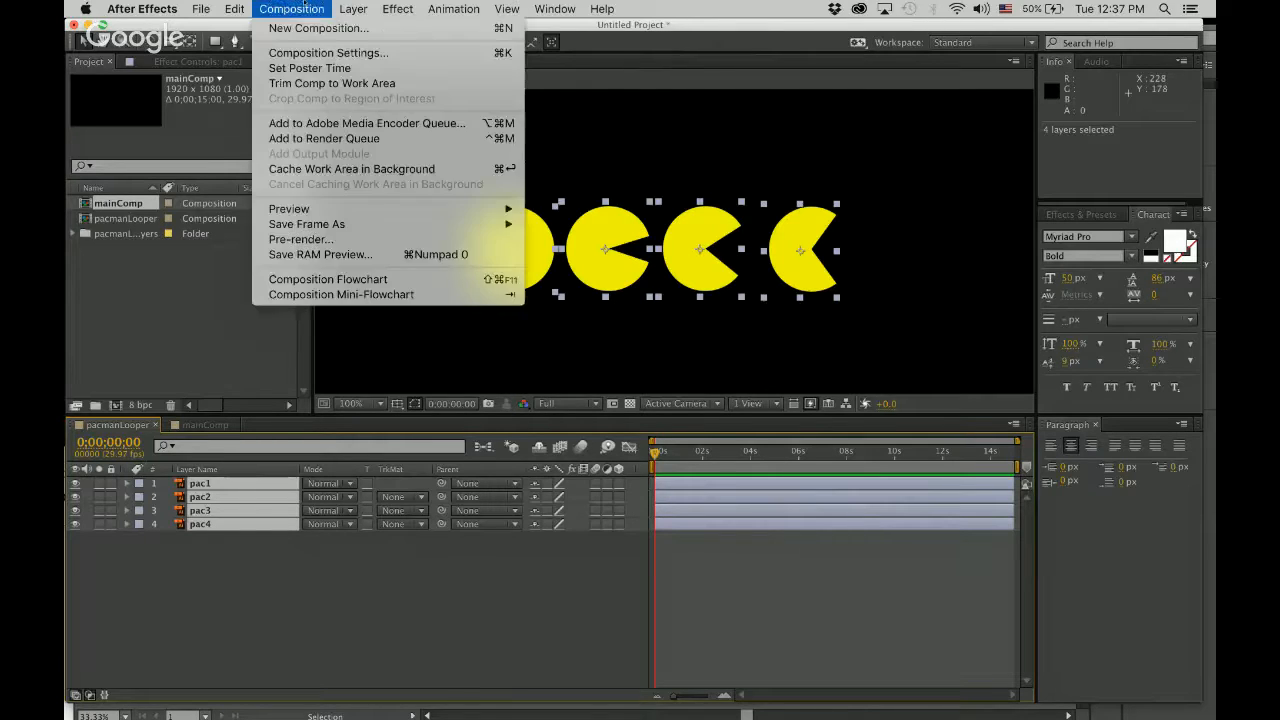
mouse_move(352, 8)
mouse_move(447, 7)
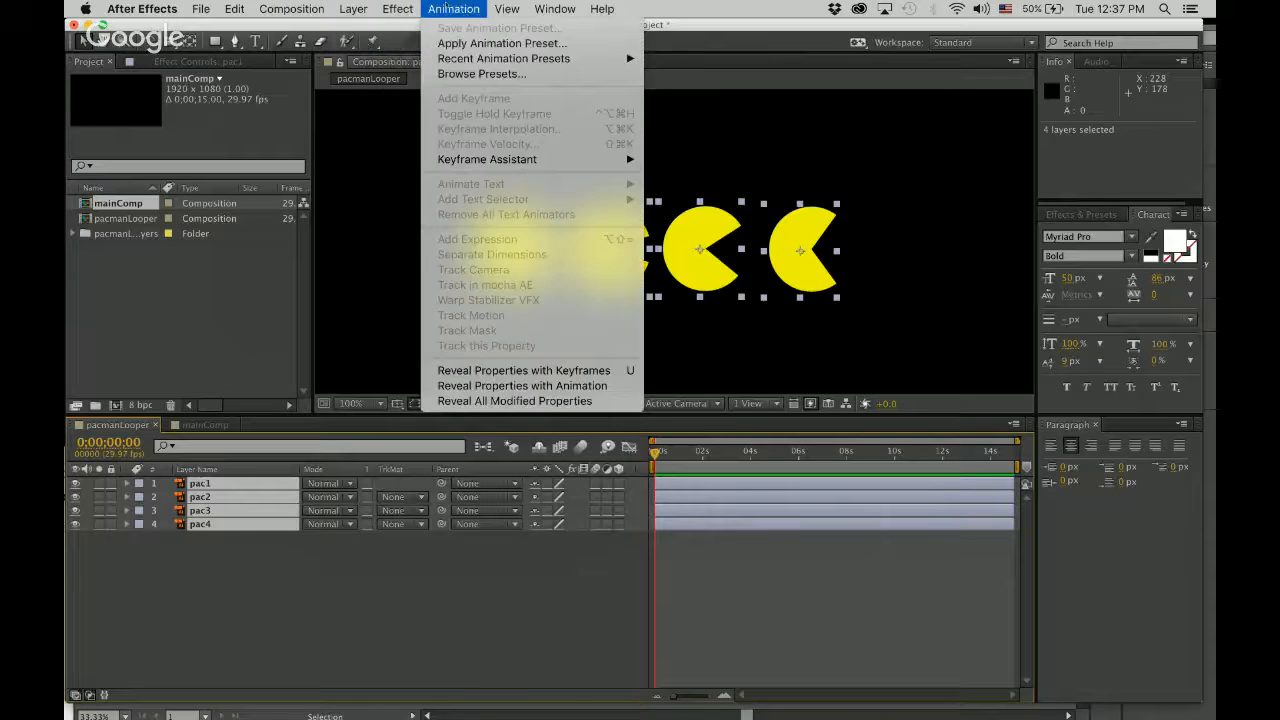
mouse_move(234, 8)
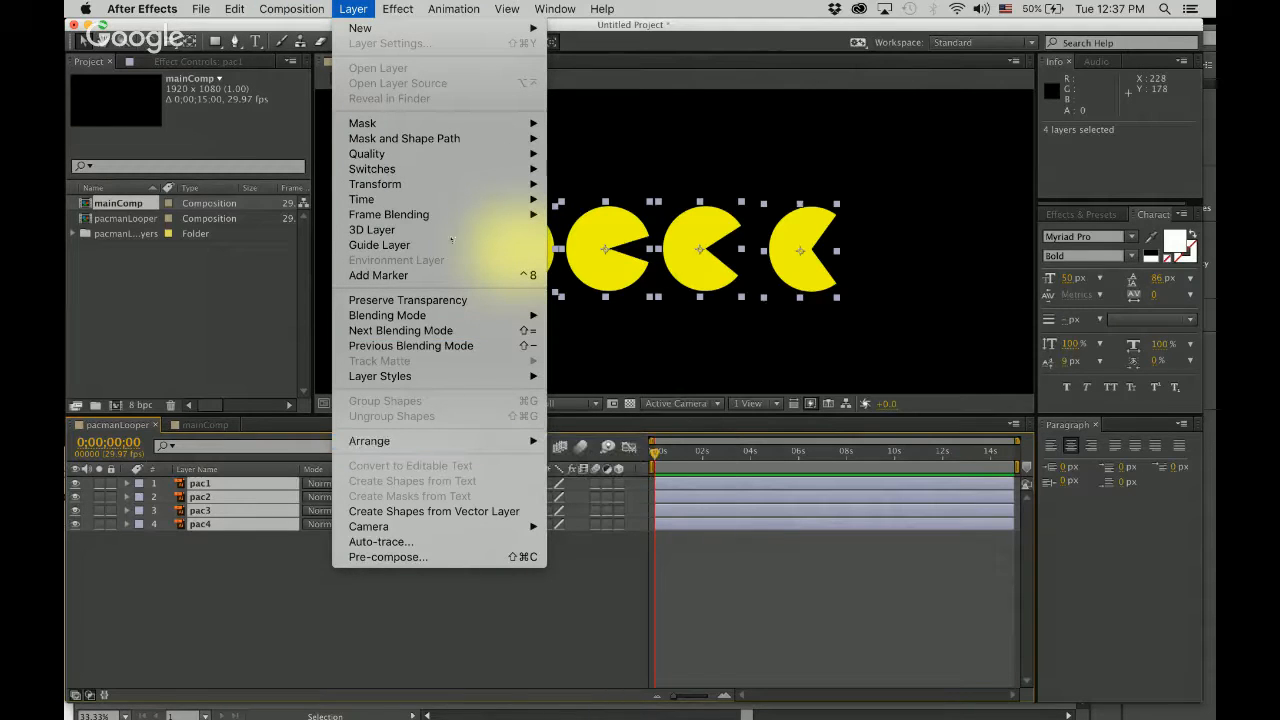
mouse_move(553, 5)
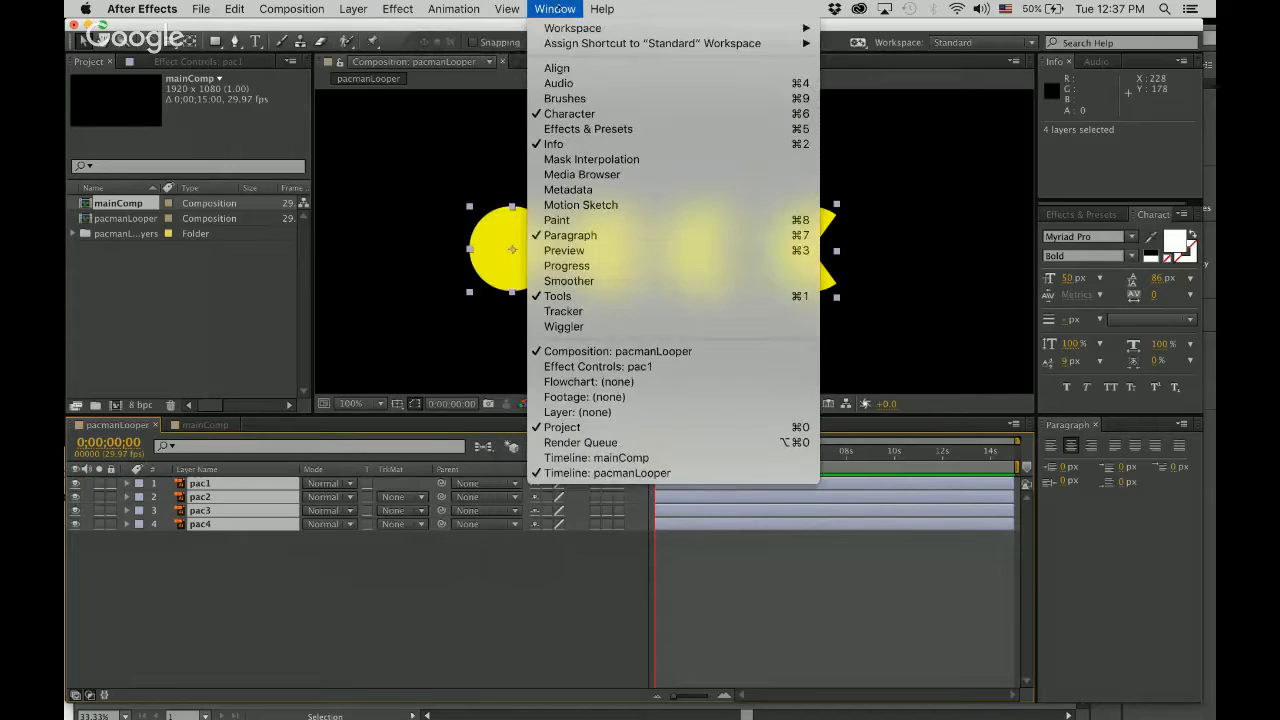
left_click(577, 69)
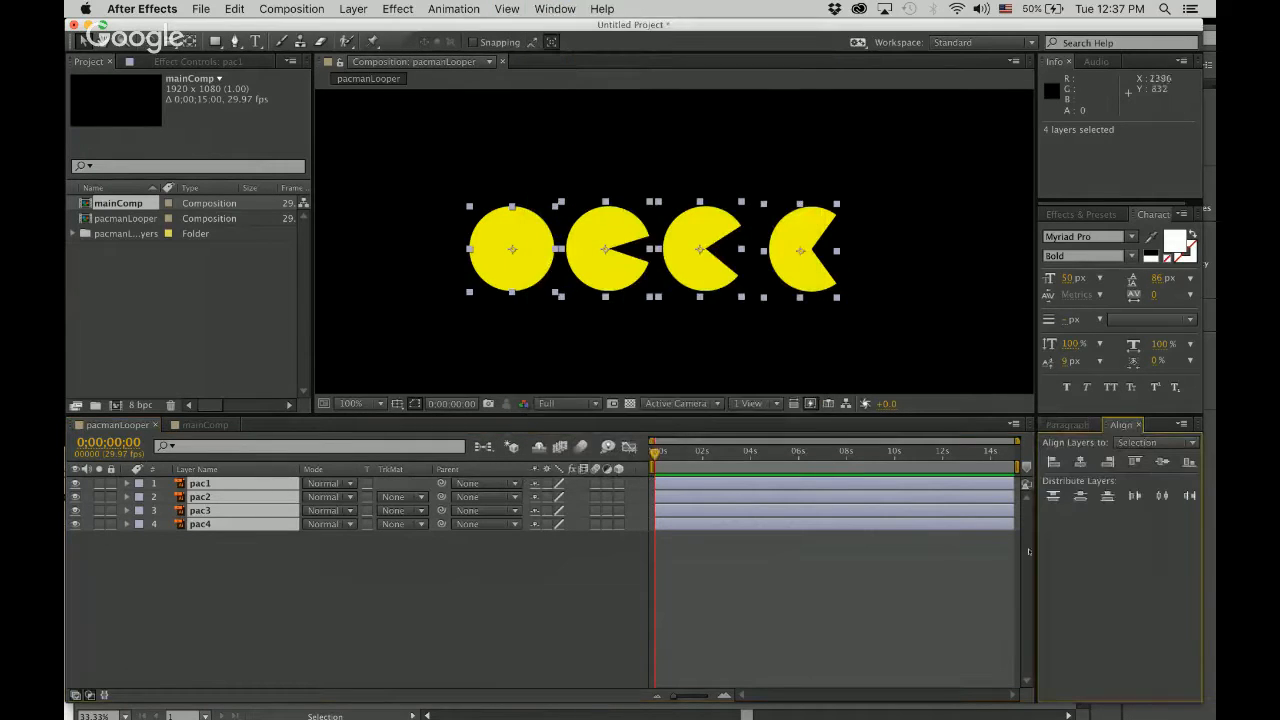
mouse_move(1127, 424)
left_mouse_down()
mouse_move(811, 308)
mouse_move(1125, 440)
mouse_move(1127, 404)
mouse_move(1130, 426)
left_mouse_up()
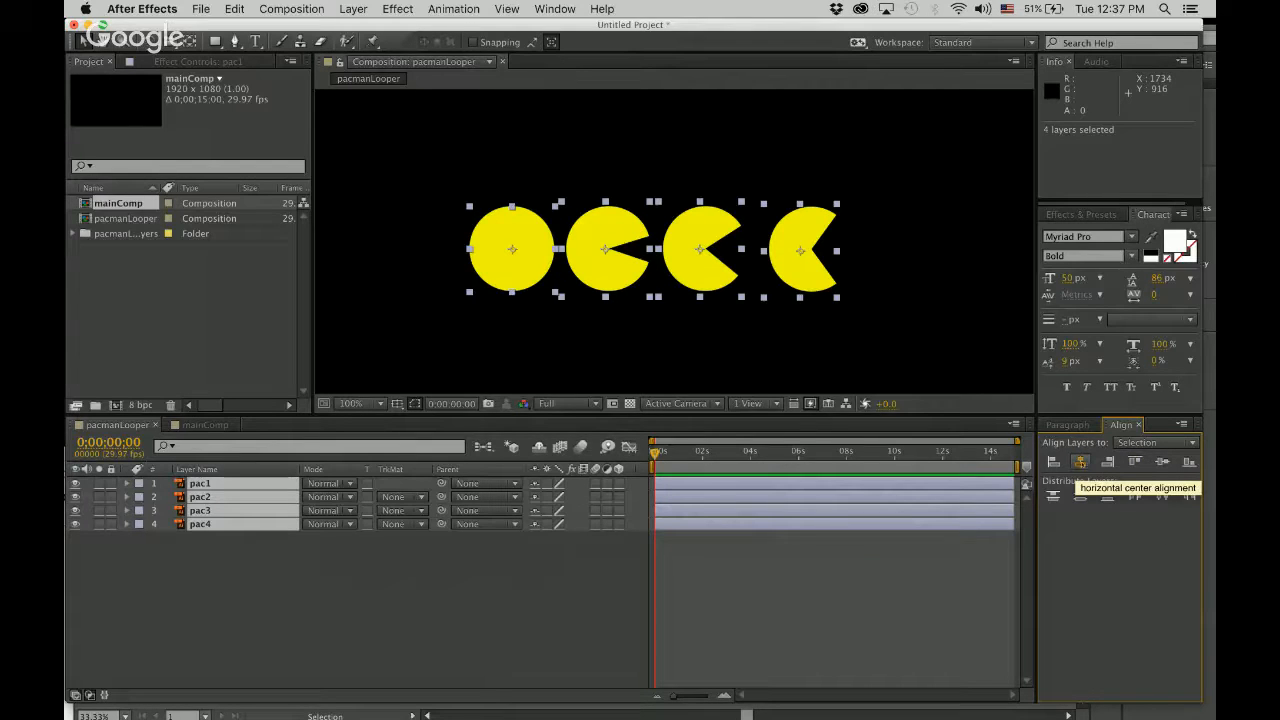
left_click(1080, 462)
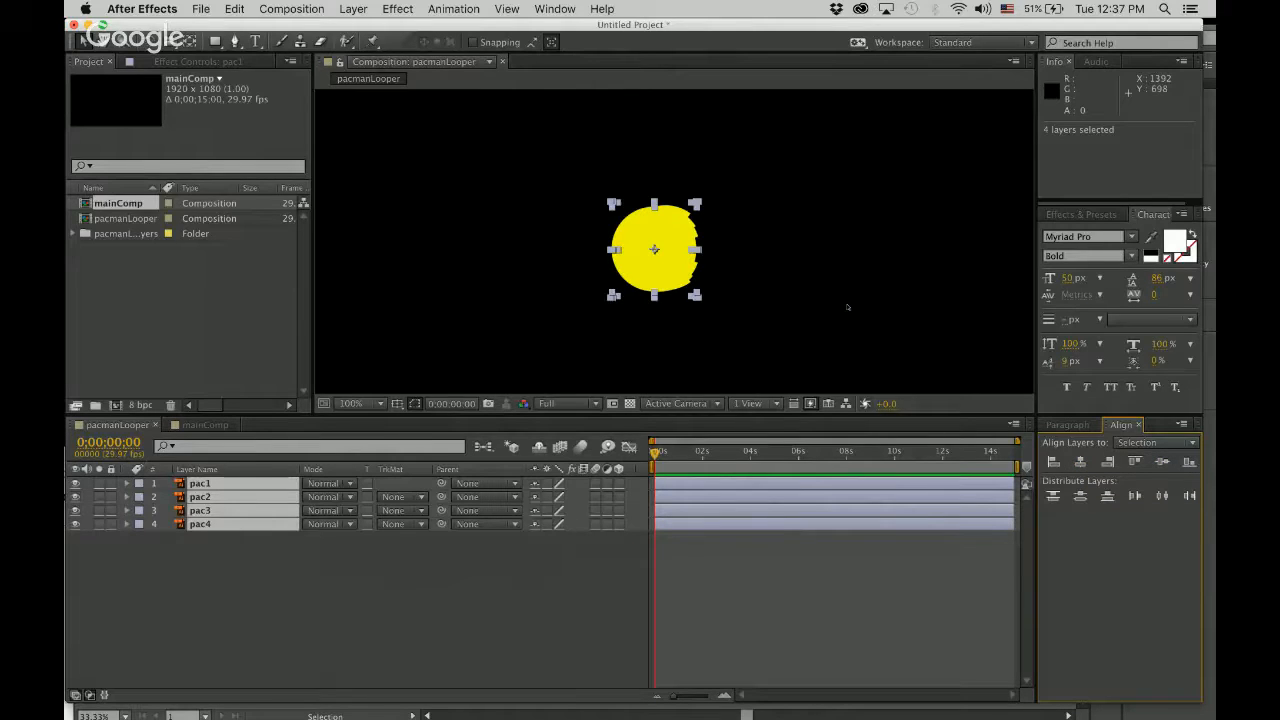
left_click(765, 294)
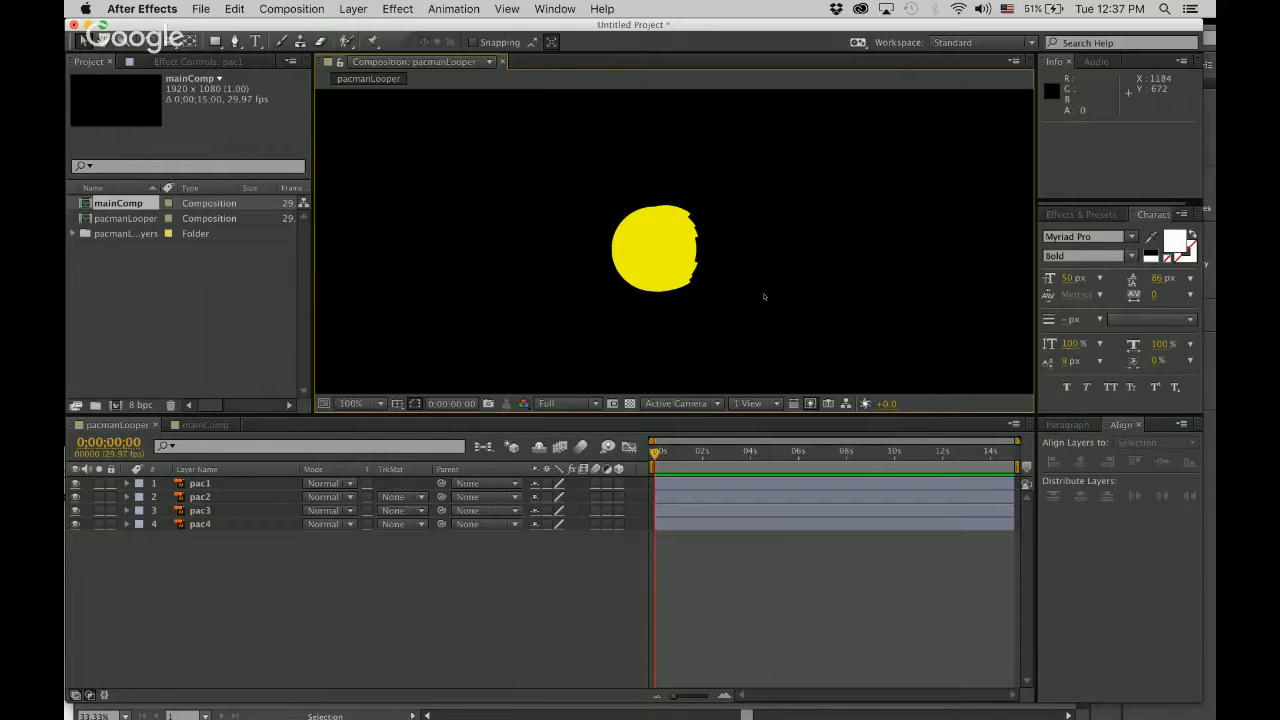
Step: Try nudging pac1 to about position 924.9, 560.6 to line it up with the other Pac-Man sprites
left_click(643, 248)
key("Right")
key("Right")
key("Right")
key("Right")
key("Right")
key("Right")
key("Right")
key("Right")
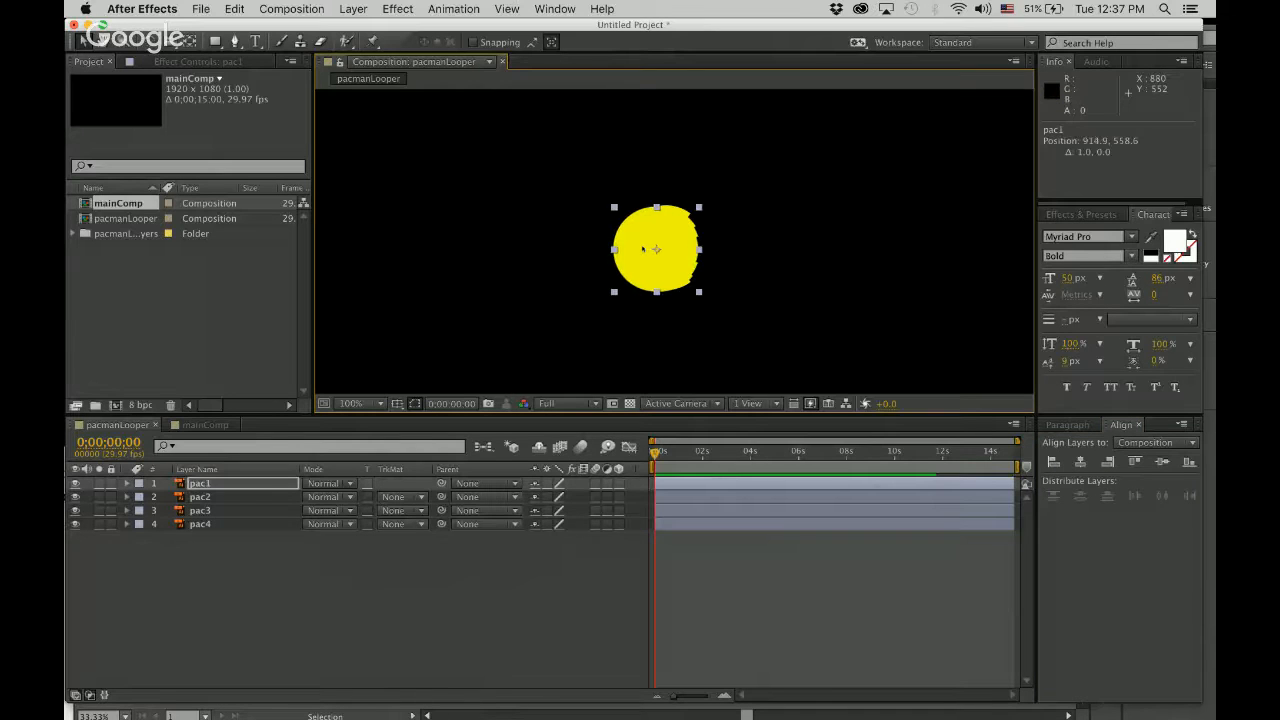
key("Right")
key("Right")
key("Right")
key("Right")
key("Right")
key("Right")
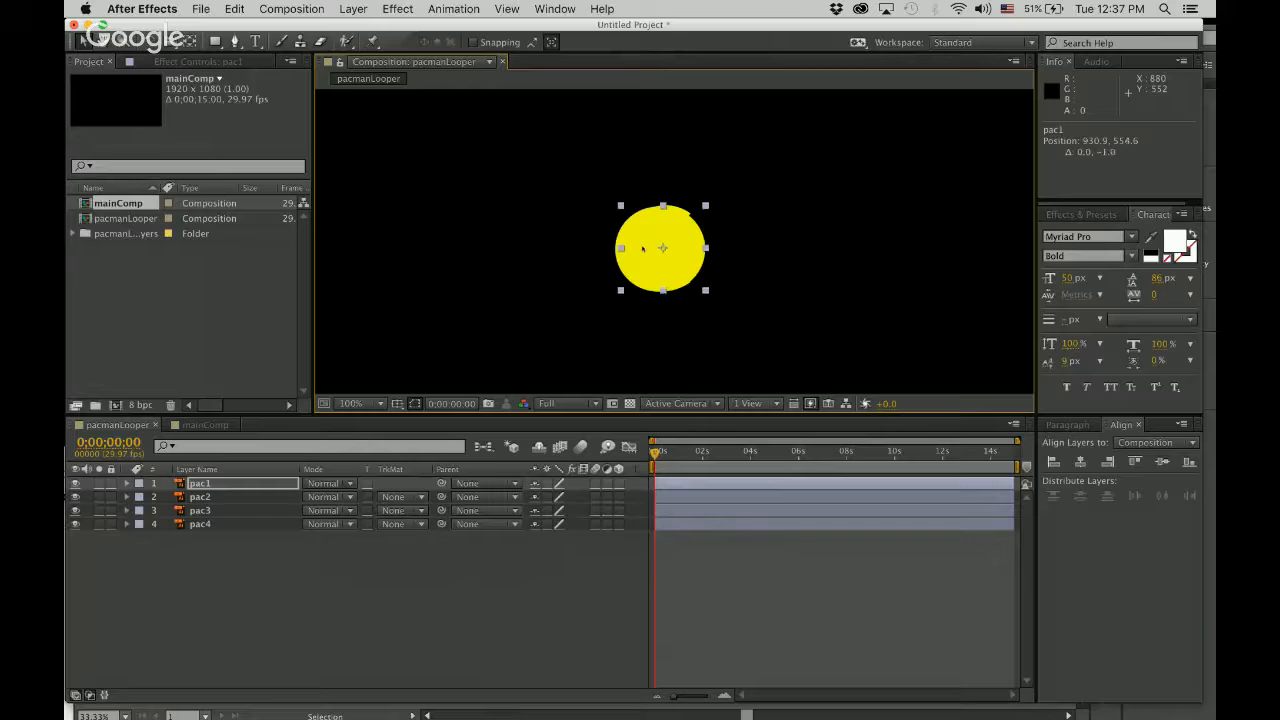
key("Up")
key("Up")
key("Up")
key("Up")
key("Up")
key("Up")
key("Up")
key("Up")
key("Up")
key("Up")
key("Up")
key("Up")
key("Up")
key("Up")
key("Down")
key("Down")
key("Down")
key("Down")
key("Down")
key("Down")
key("Down")
key("Down")
key("Down")
key("Down")
key("Down")
key("Down")
key("Down")
key("Down")
key("Down")
key("Down")
key("Left")
key("Left")
key("Left")
key("Left")
key("Left")
key("Left")
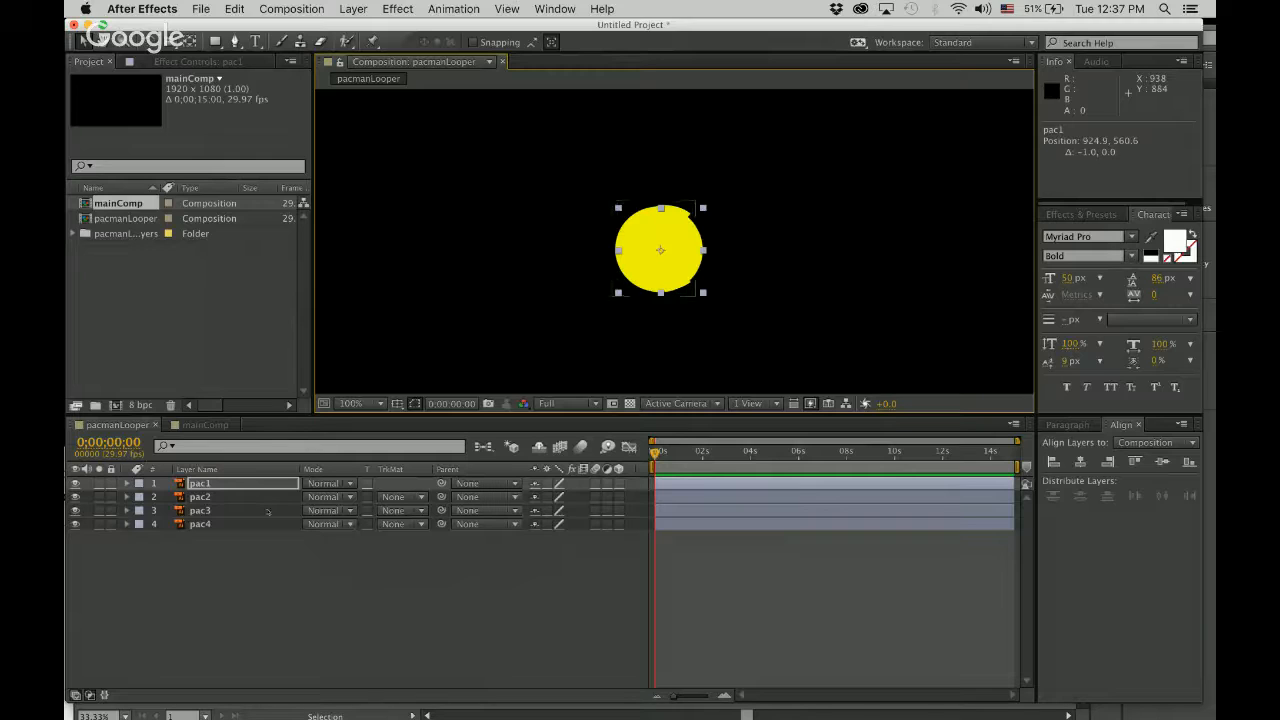
left_click(800, 335)
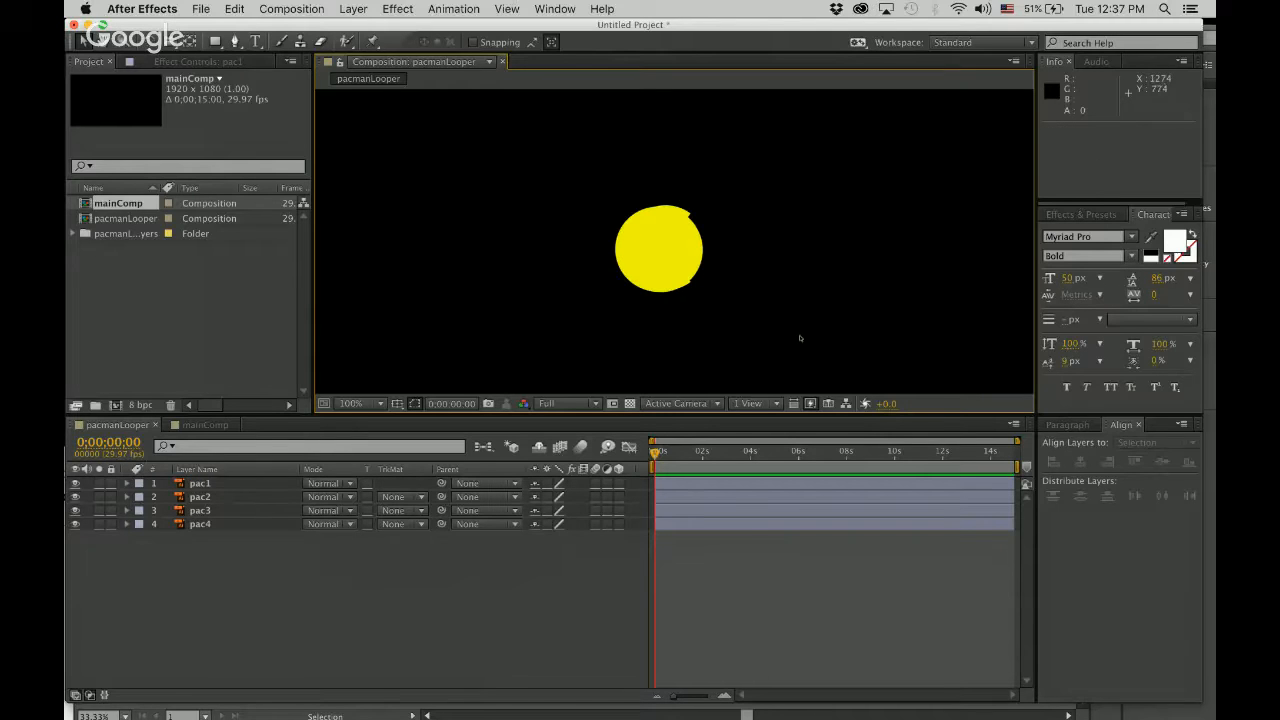
Step: Nudge pac1 around over the stacked sprites and bring it to position 916.9, 558.6
left_click(670, 267)
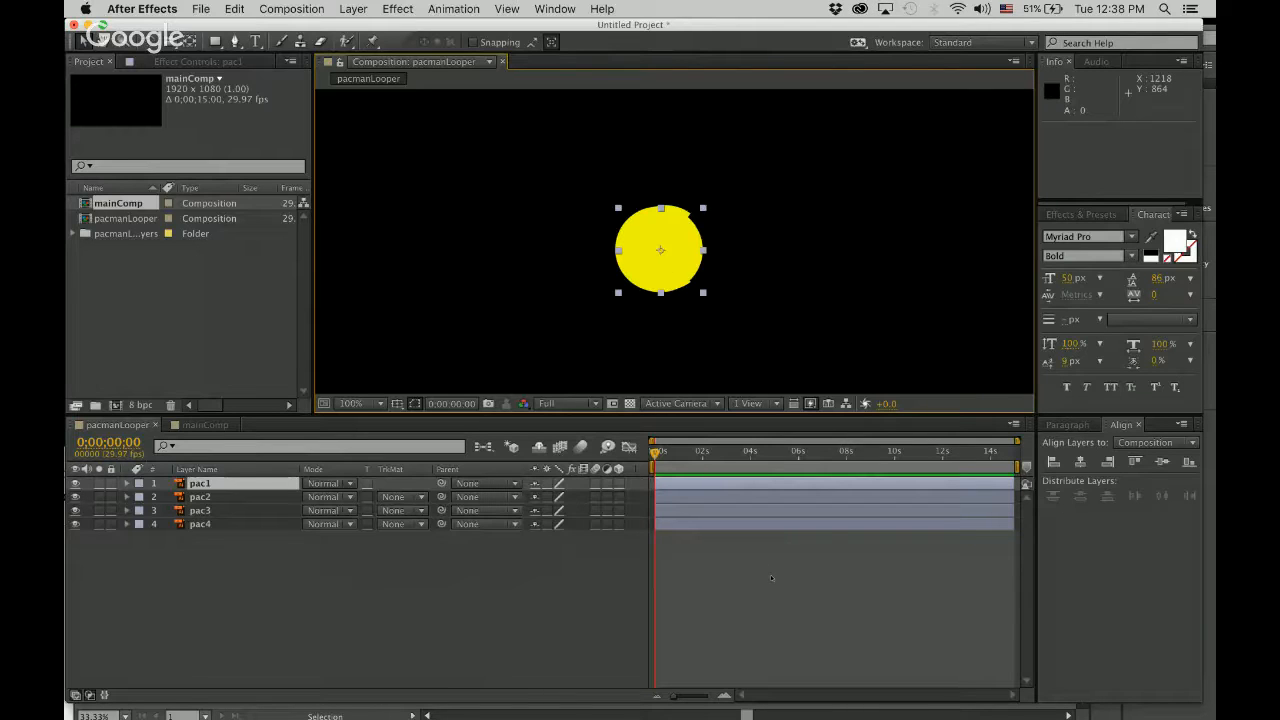
key("Up")
key("Up")
key("Up")
key("Up")
key("Up")
key("Up")
key("Up")
key("Up")
key("Up")
key("Up")
key("Right")
key("Right")
key("Right")
key("Right")
key("Right")
key("Right")
key("Right")
key("Right")
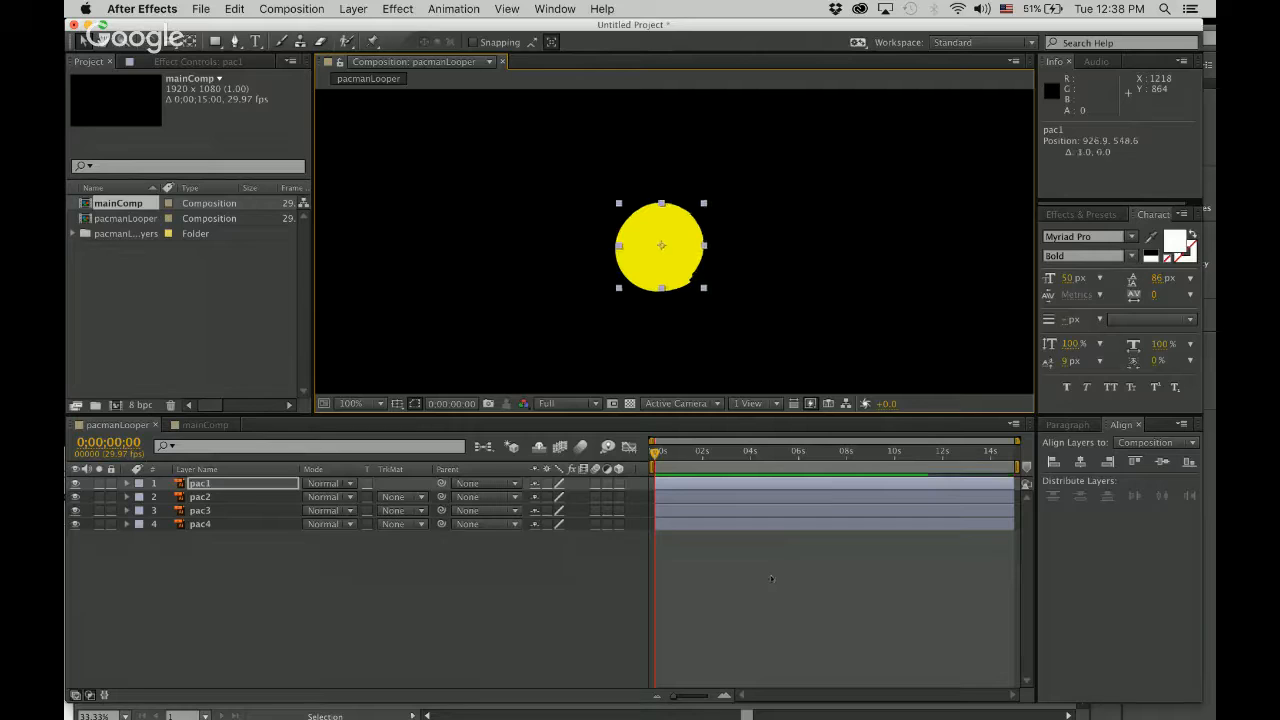
key("Down")
key("Down")
key("Down")
key("Down")
key("Down")
key("Down")
key("Down")
key("Down")
key("Left")
key("Left")
key("Left")
key("Left")
key("Left")
key("Left")
key("Left")
key("Left")
key("Left")
key("Left")
key("Left")
key("Left")
key("Left")
key("Left")
key("Left")
key("Left")
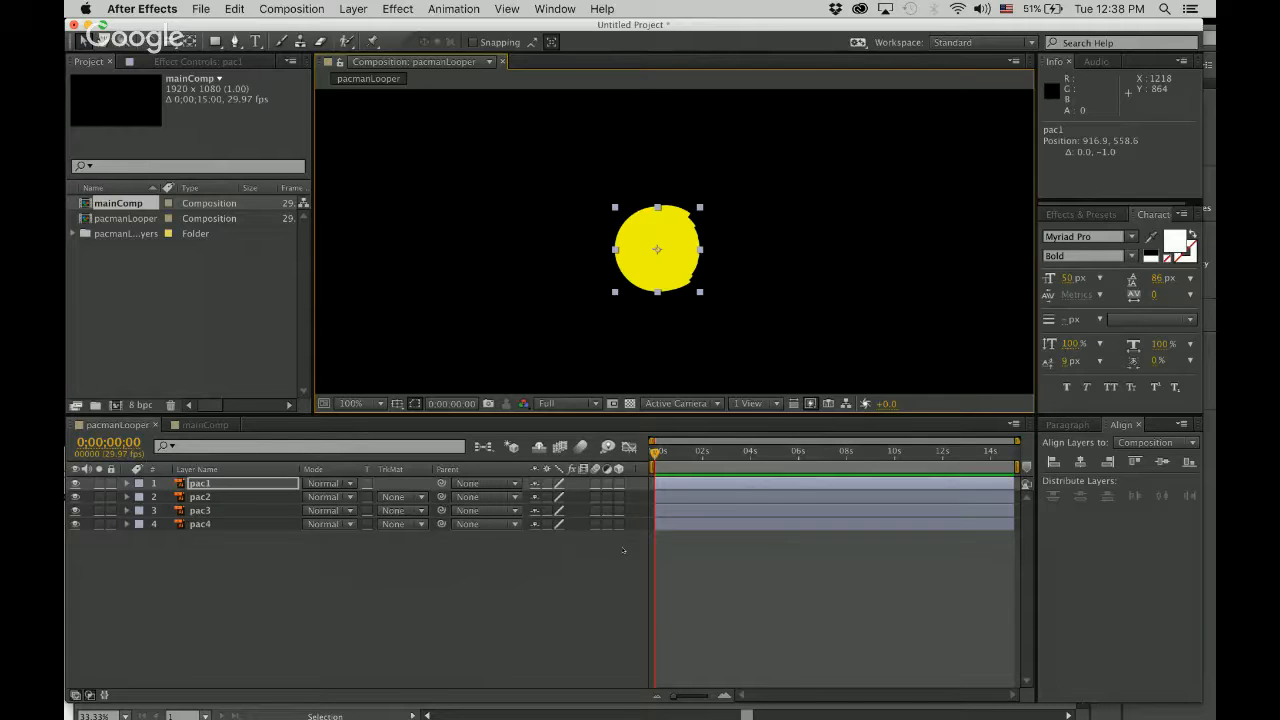
Step: Align all four pac layers to each other along their left edges and deselect them
left_click(231, 524, "shift")
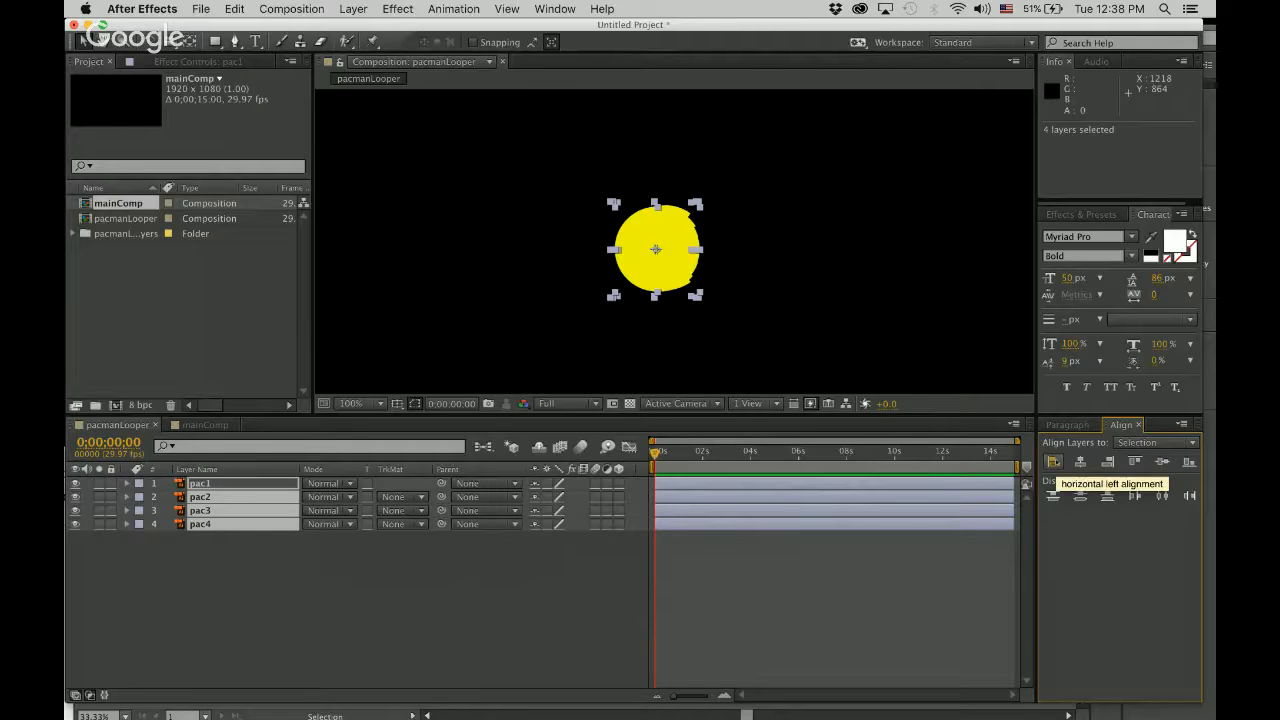
left_click(1053, 461)
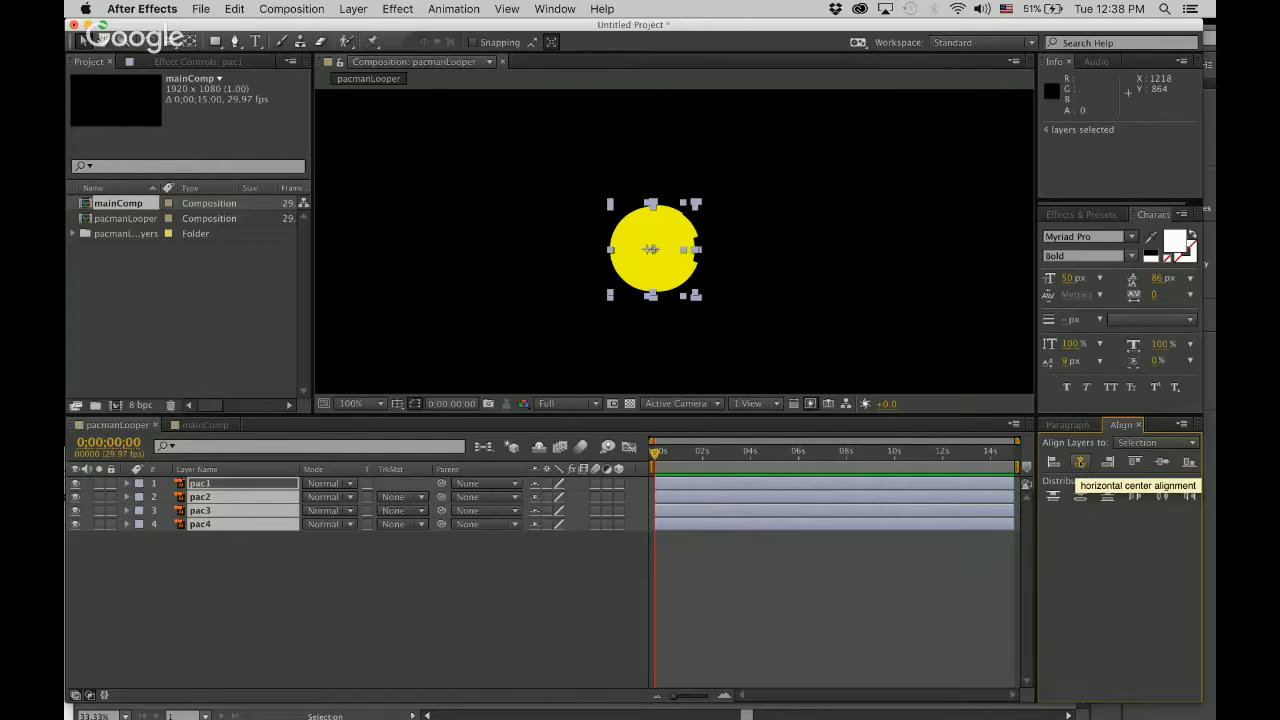
left_click(801, 617)
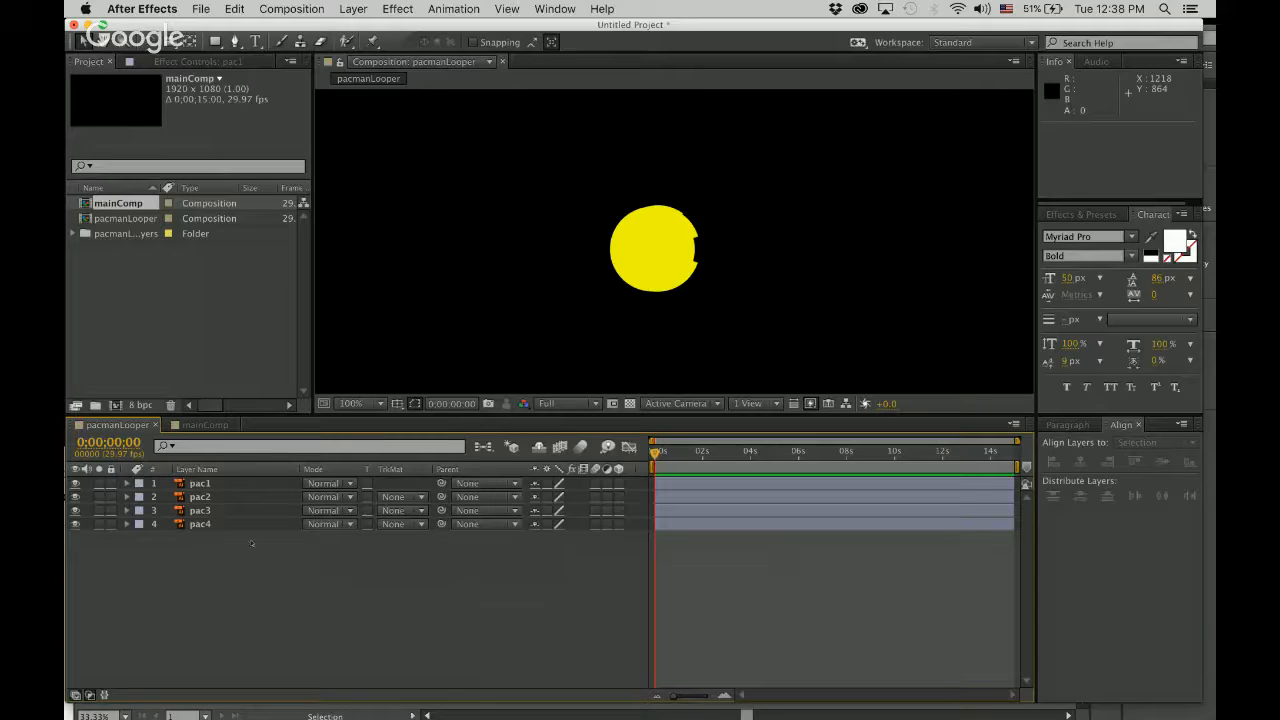
Step: Try shifting the pac1 layer in time and undo the shift
left_click(199, 483)
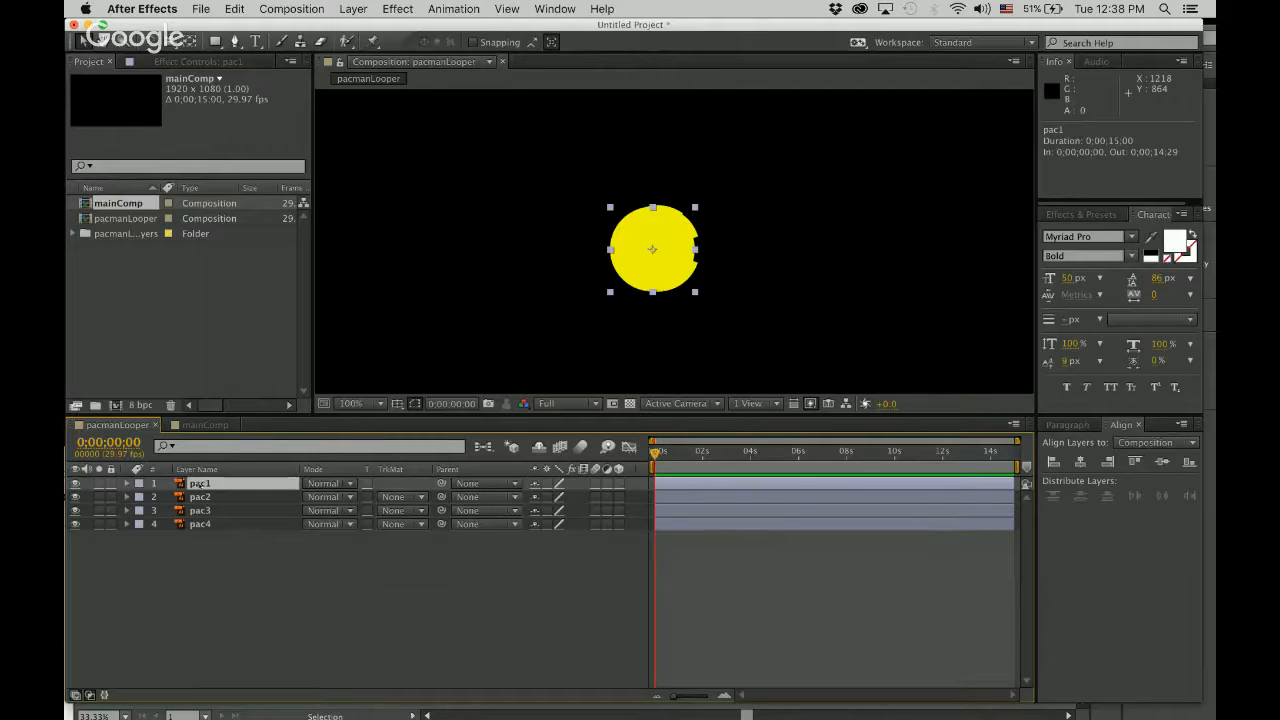
mouse_move(684, 487)
left_mouse_down()
mouse_move(712, 487)
mouse_move(667, 488)
mouse_move(745, 487)
mouse_move(671, 500)
left_mouse_up()
key("super+z")
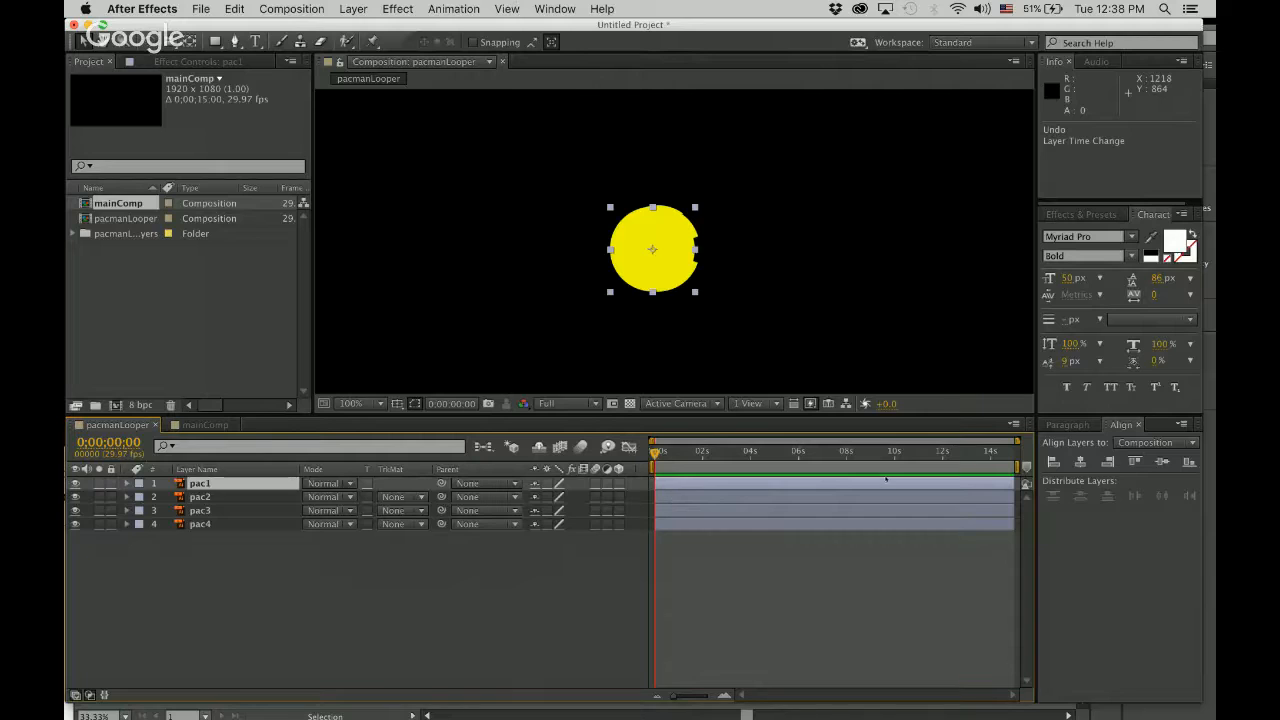
Step: Try trimming the end of pac1 to 0;00;05;14 and undo the trim
left_click_drag(1012, 483, 786, 483)
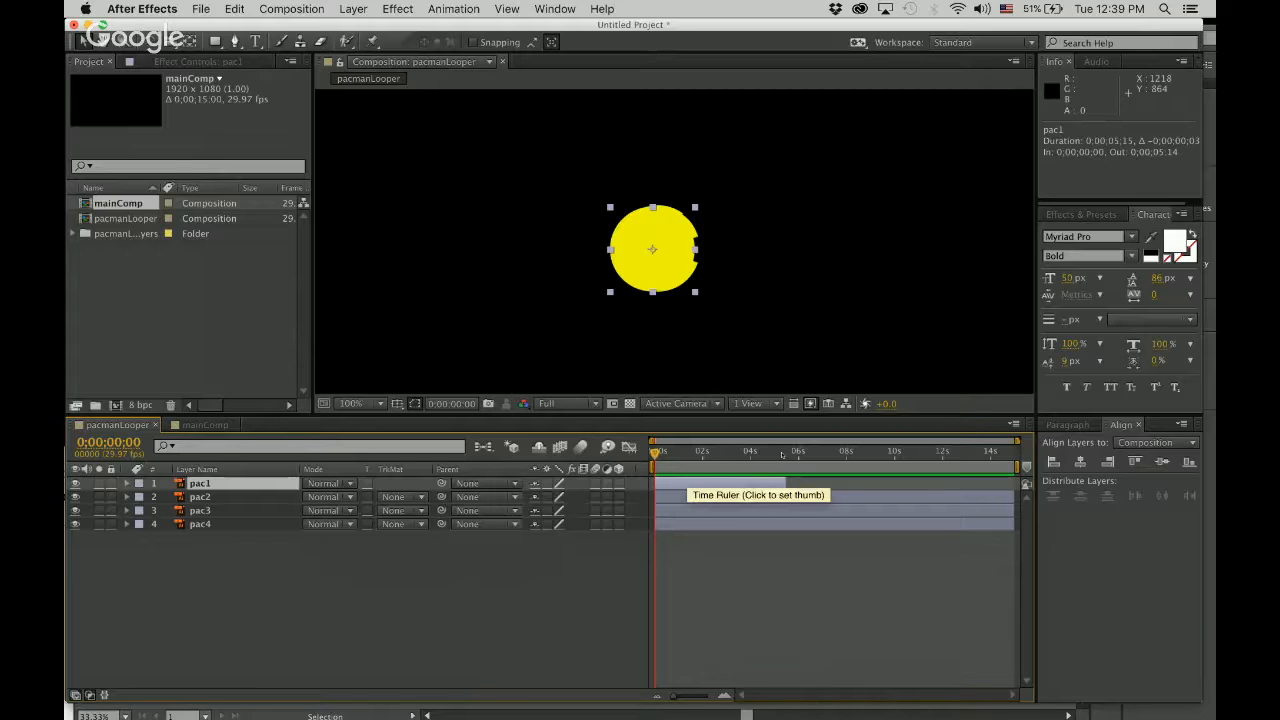
left_click(728, 696)
left_click(728, 696)
left_click(728, 696)
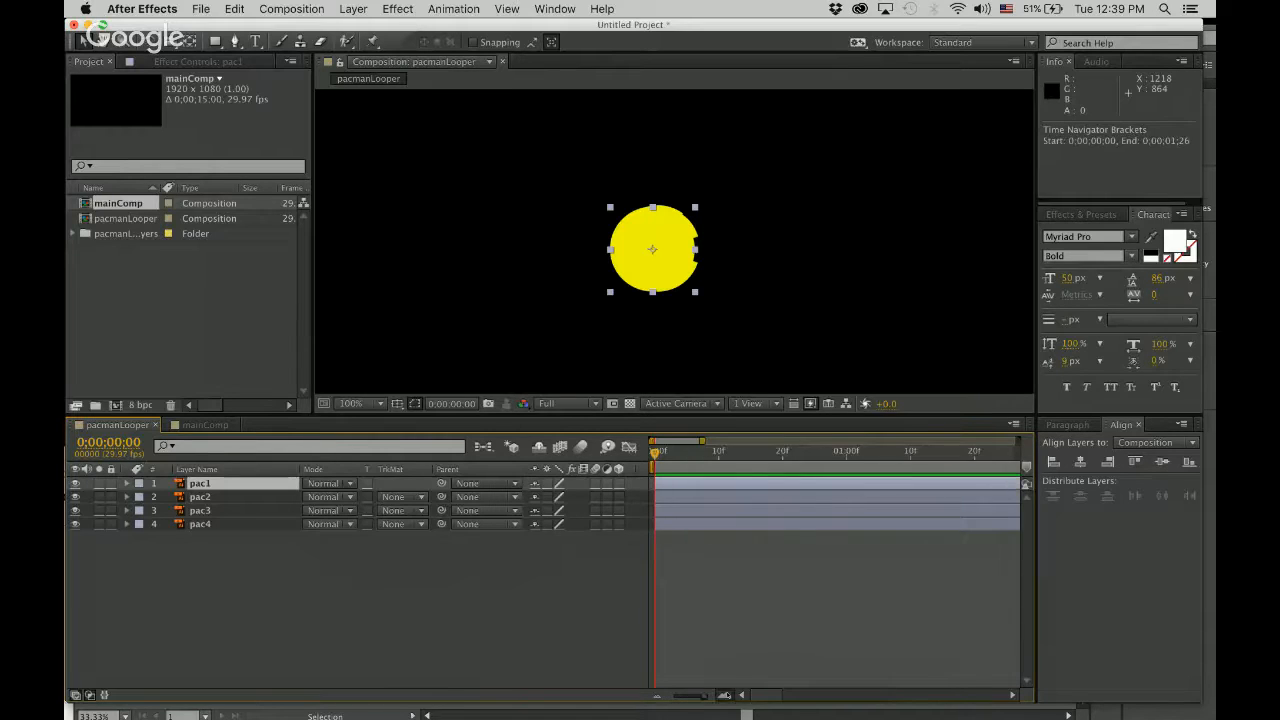
left_click(728, 696)
left_click(728, 696)
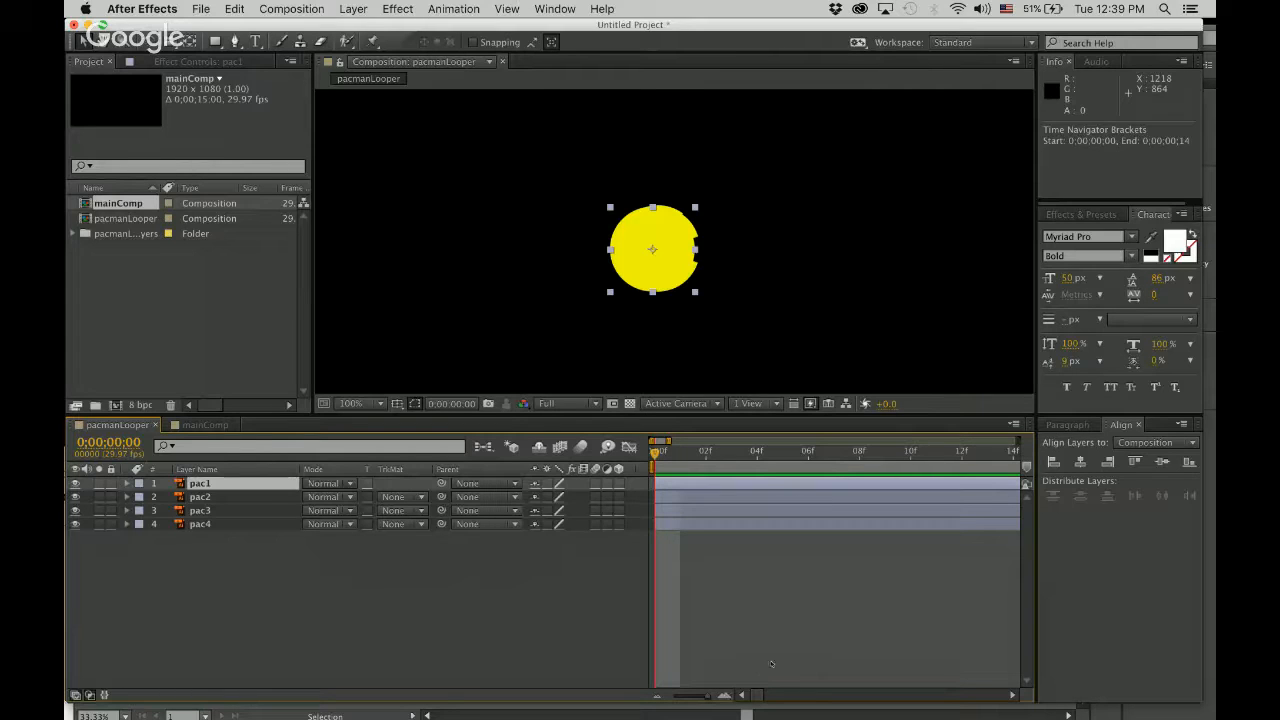
left_click(658, 696)
left_click(658, 696)
left_click(658, 696)
left_click(658, 696)
left_click(658, 696)
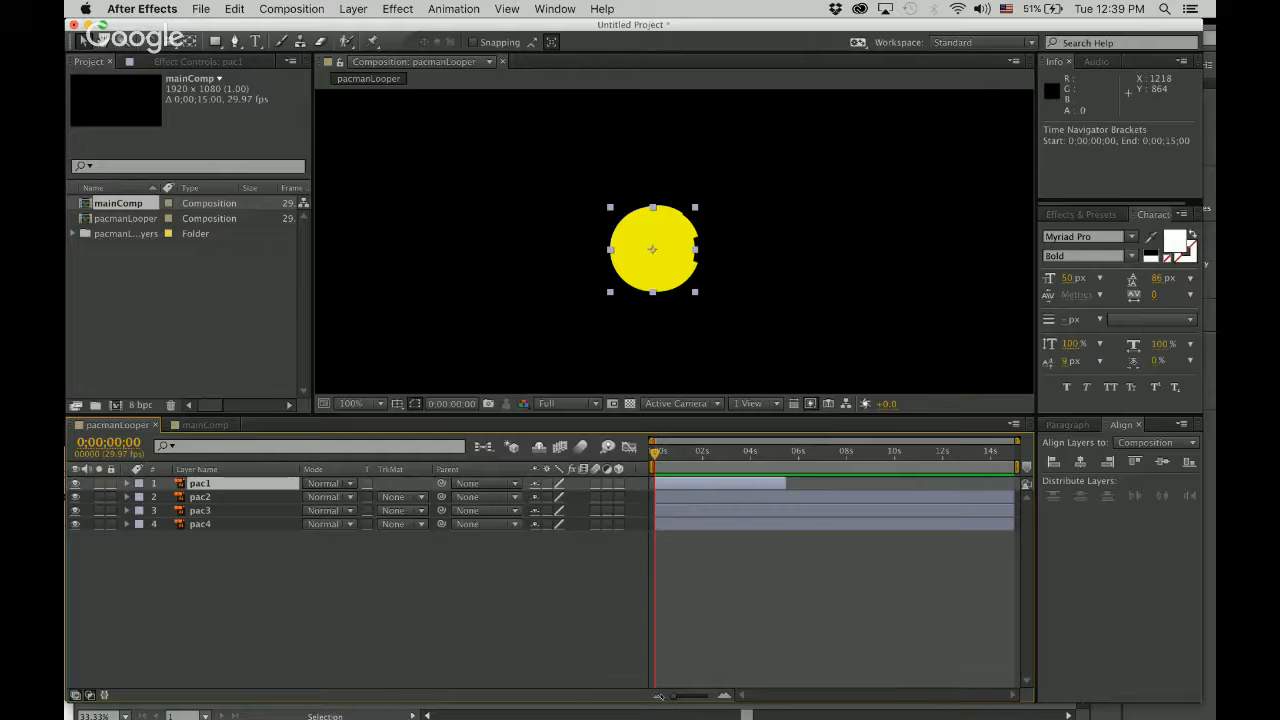
key("super+z")
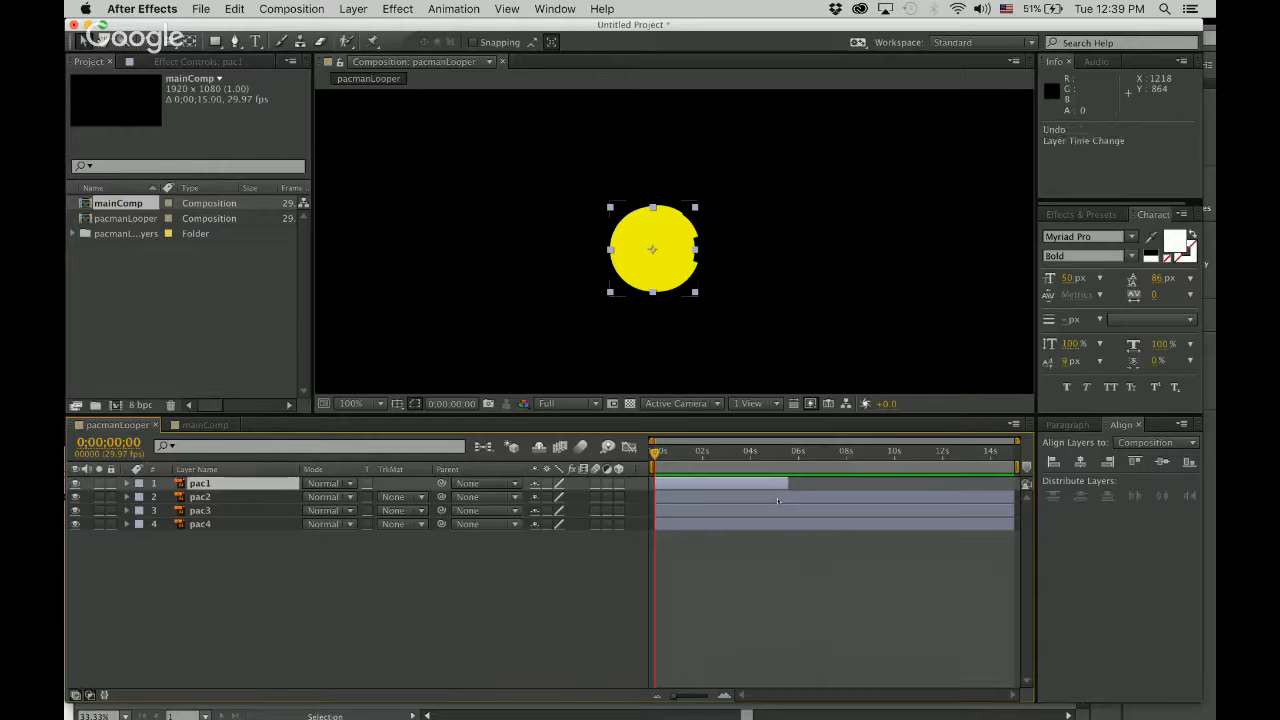
key("super+z")
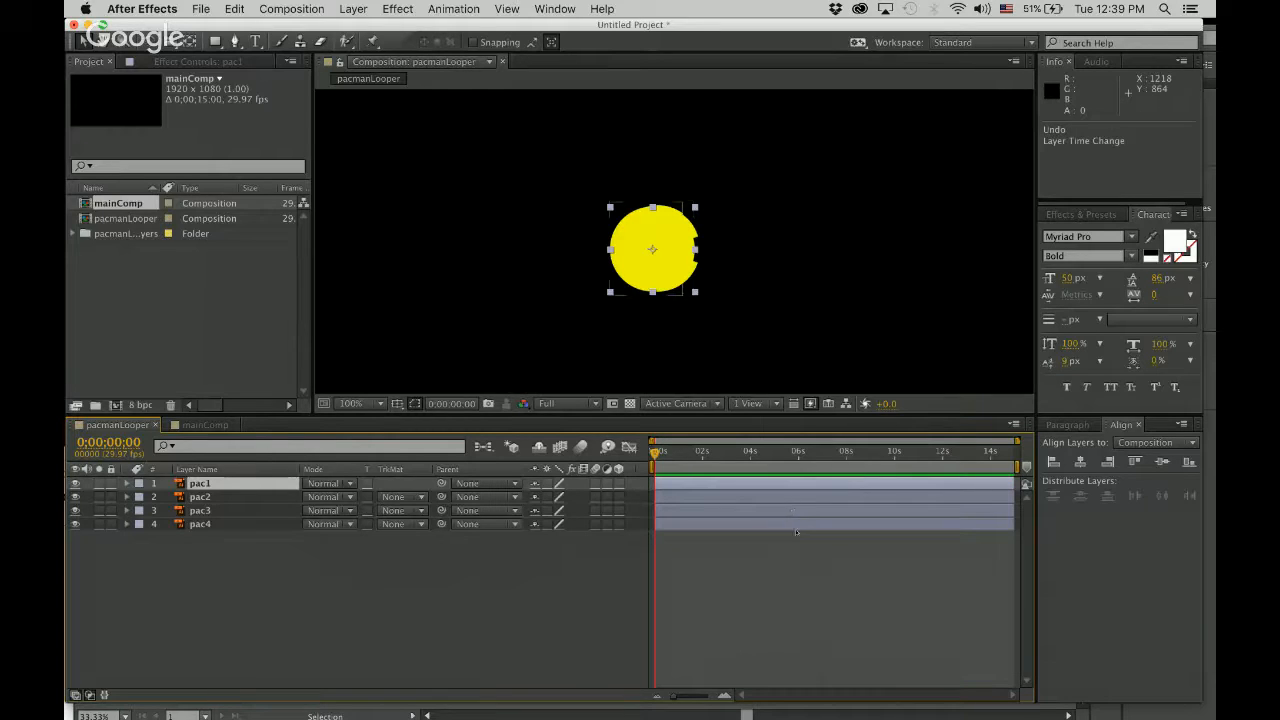
Step: Trim all four pac layers to a duration of one frame, starting and ending at 0;00;00;00
key("super+a")
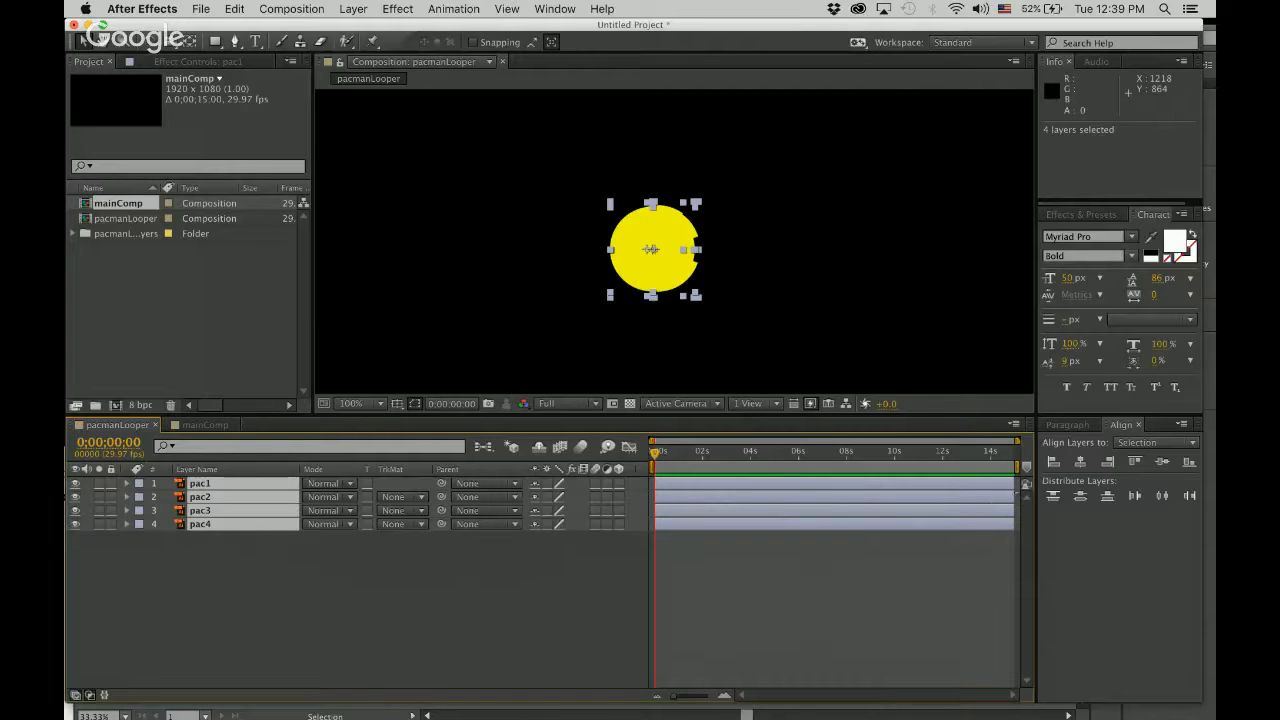
left_click_drag(1013, 483, 667, 494)
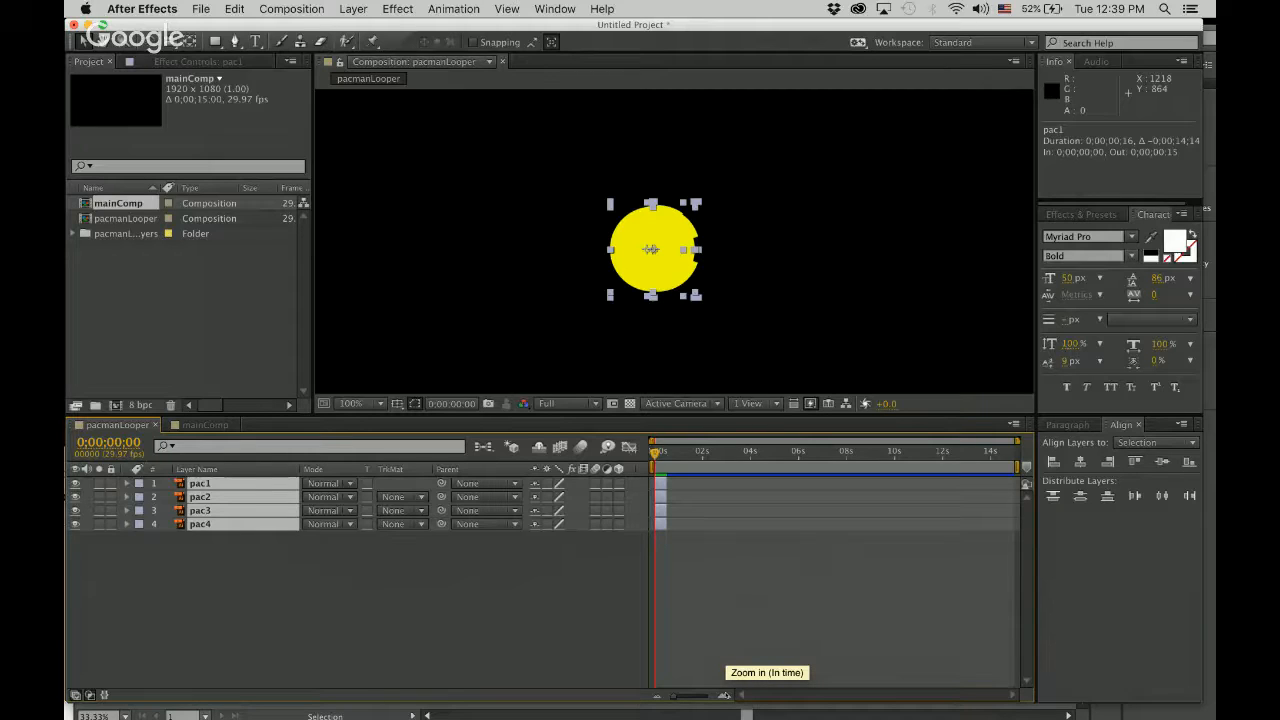
left_click(724, 694)
left_click(724, 694)
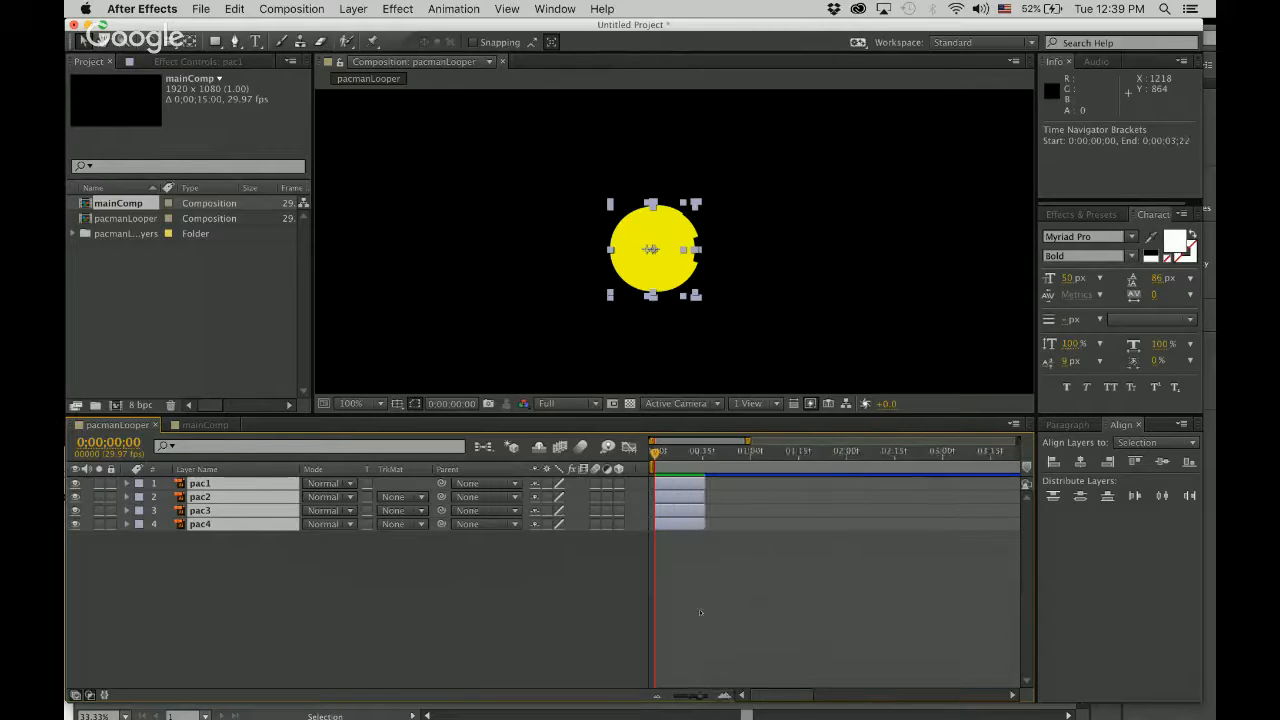
left_click(724, 694)
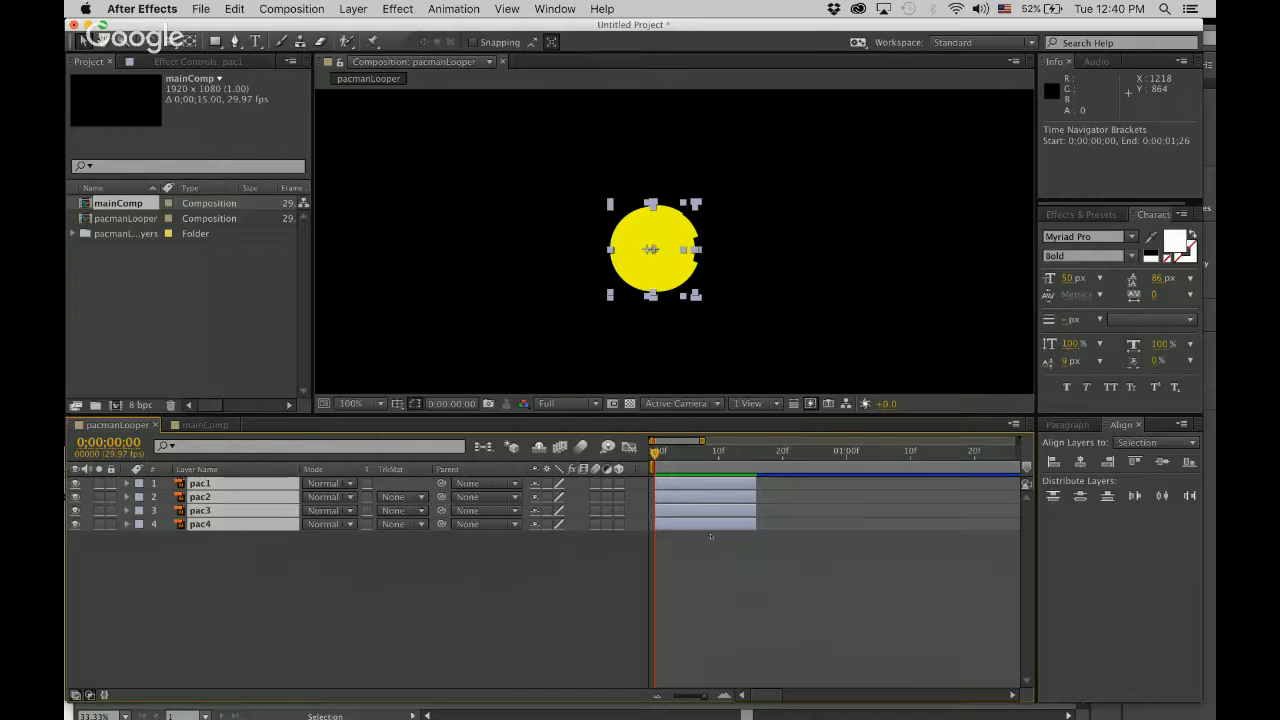
left_click(723, 696)
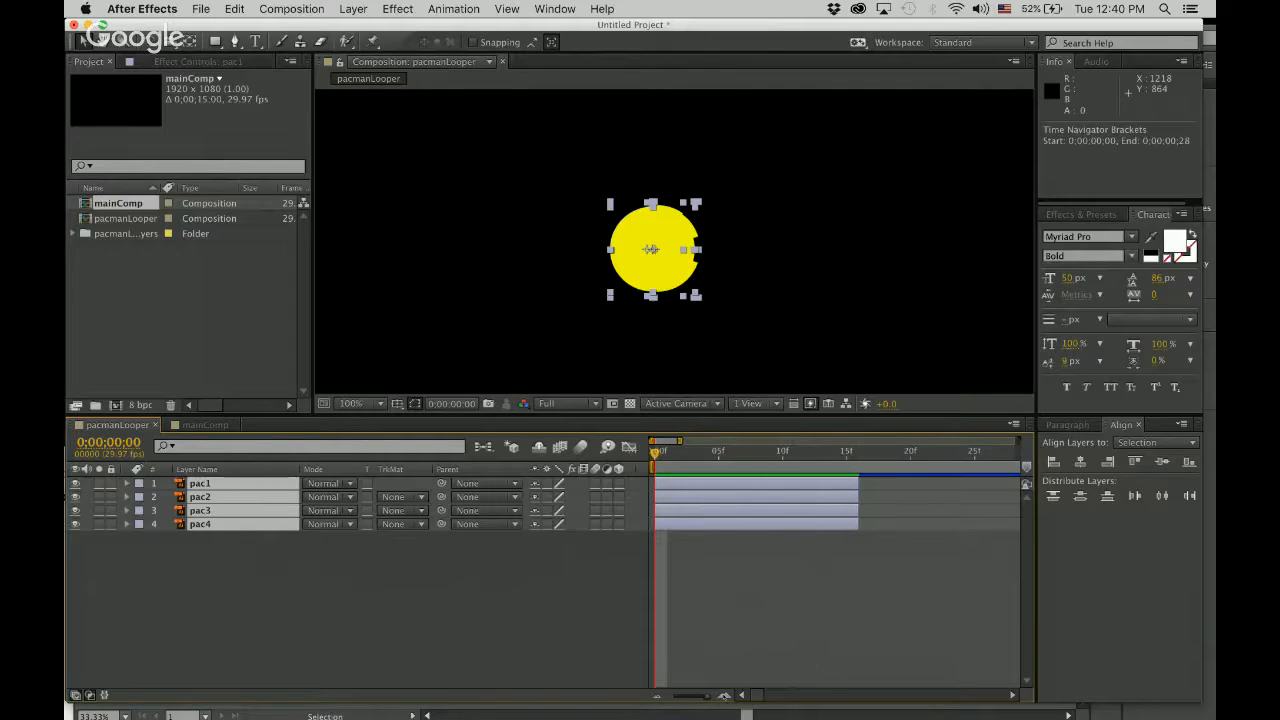
left_click(723, 696)
left_click(659, 696)
left_click_drag(858, 483, 664, 483)
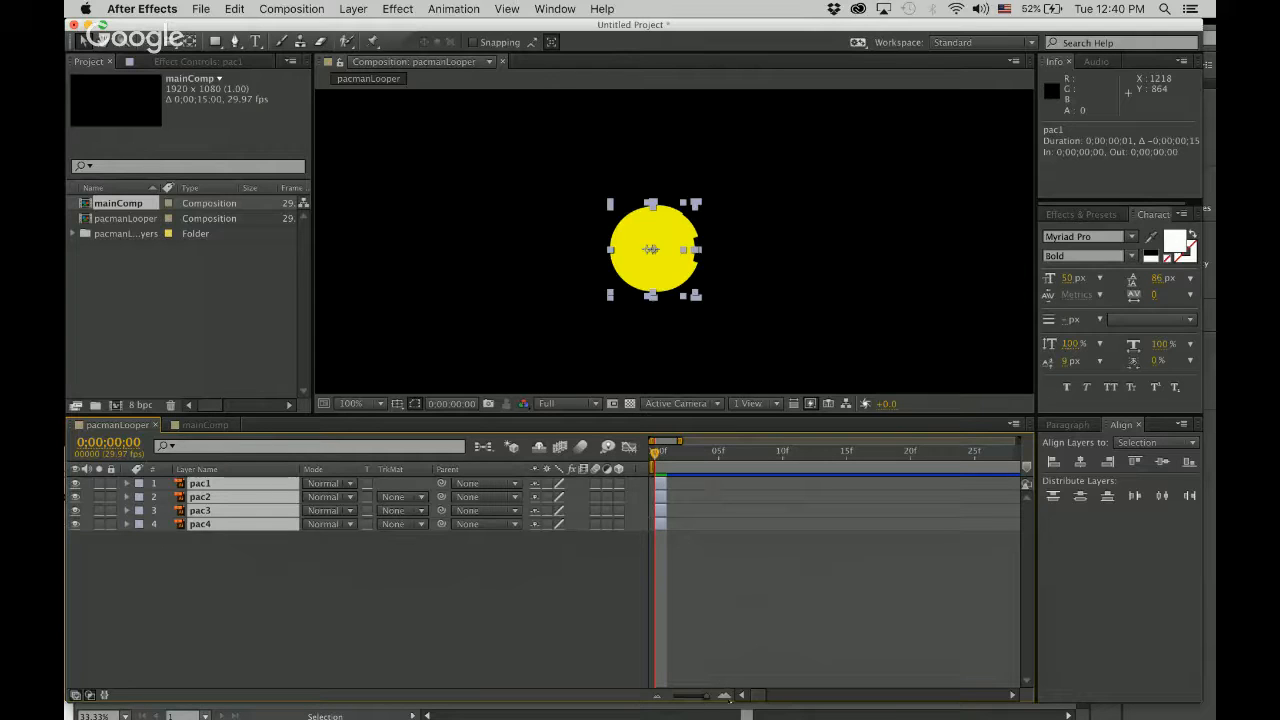
Step: Shift the pac2, pac3 and pac4 layers one frame later so they start at 0;00;00;01, leaving pac1 in place
left_click(725, 696)
left_click(725, 696)
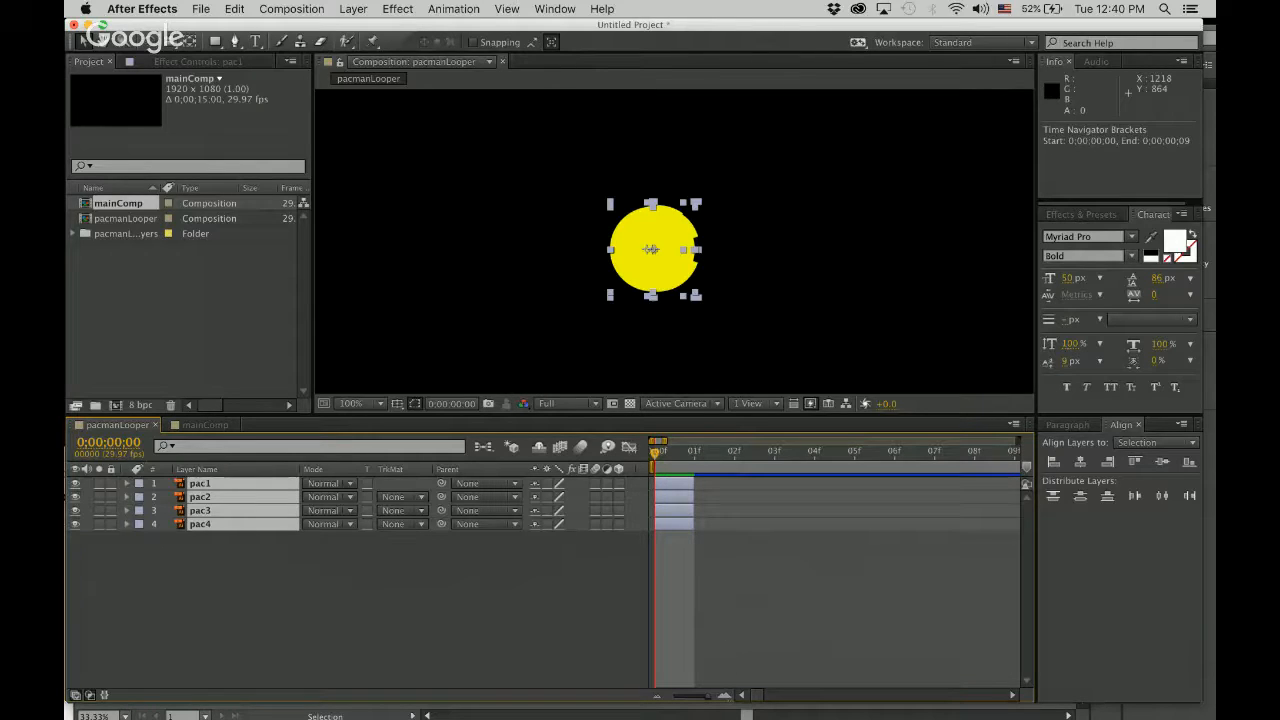
left_click(747, 587)
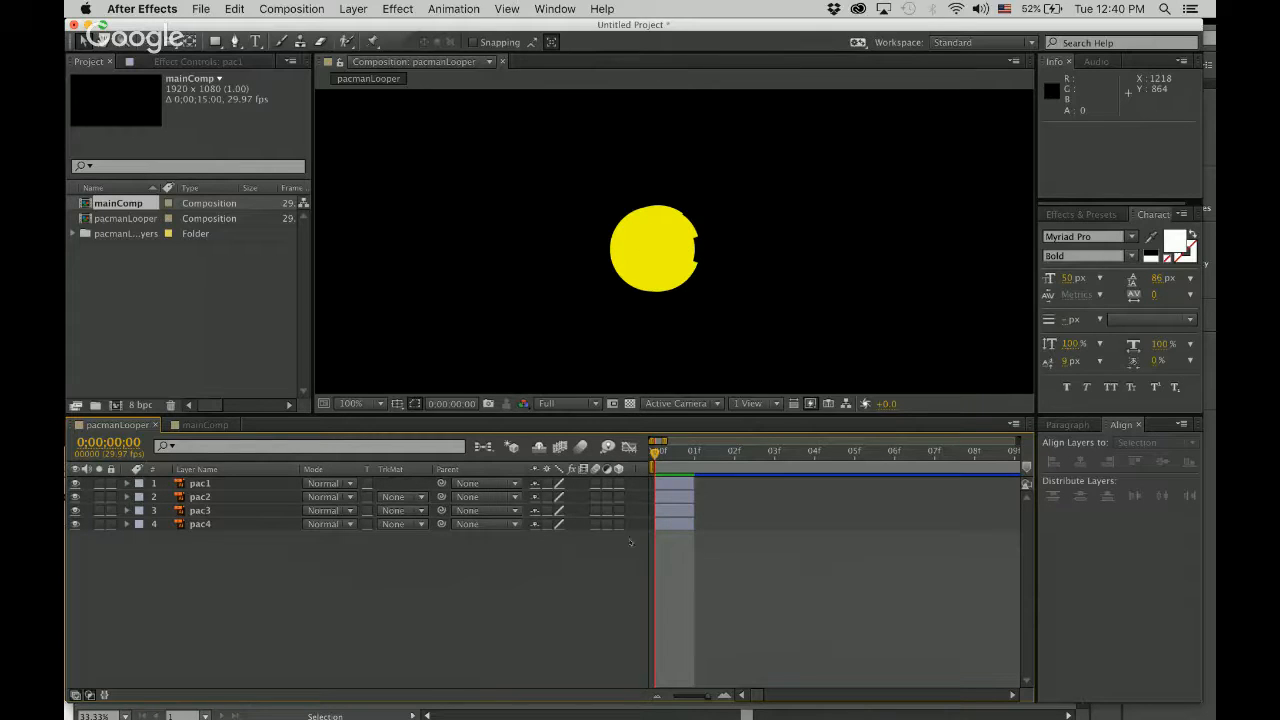
left_click(228, 496)
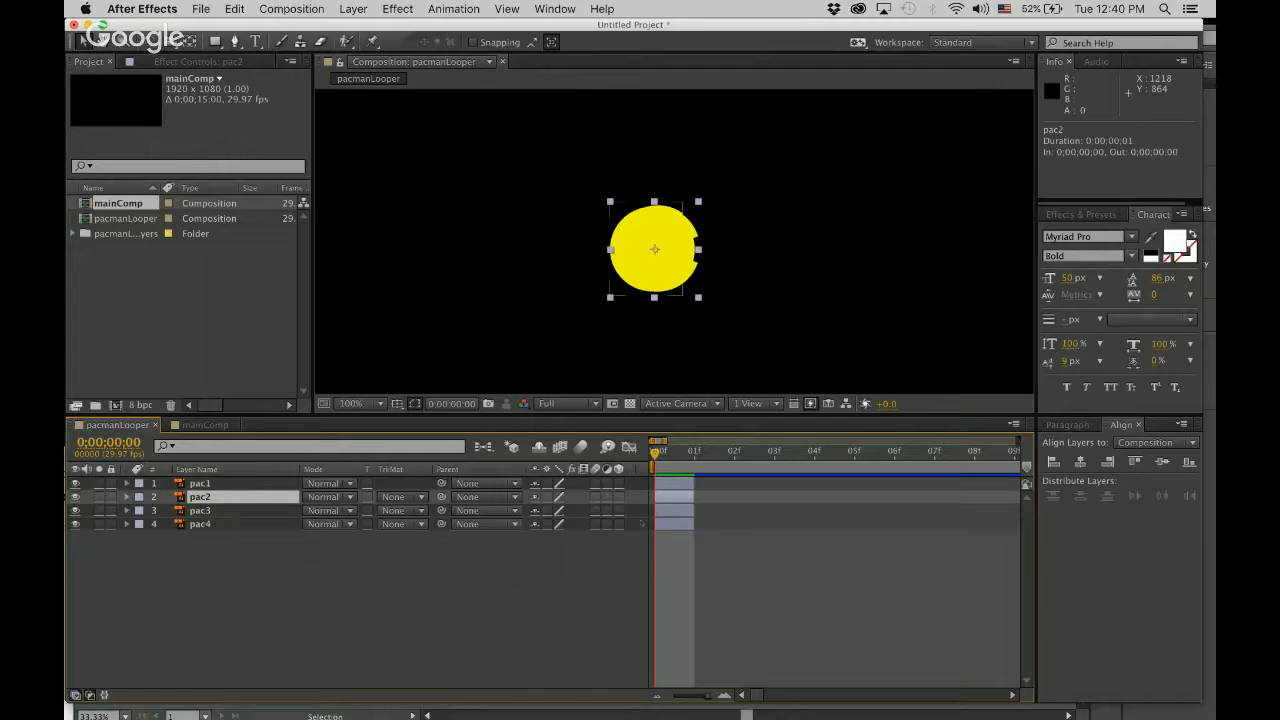
left_click(213, 525, "shift")
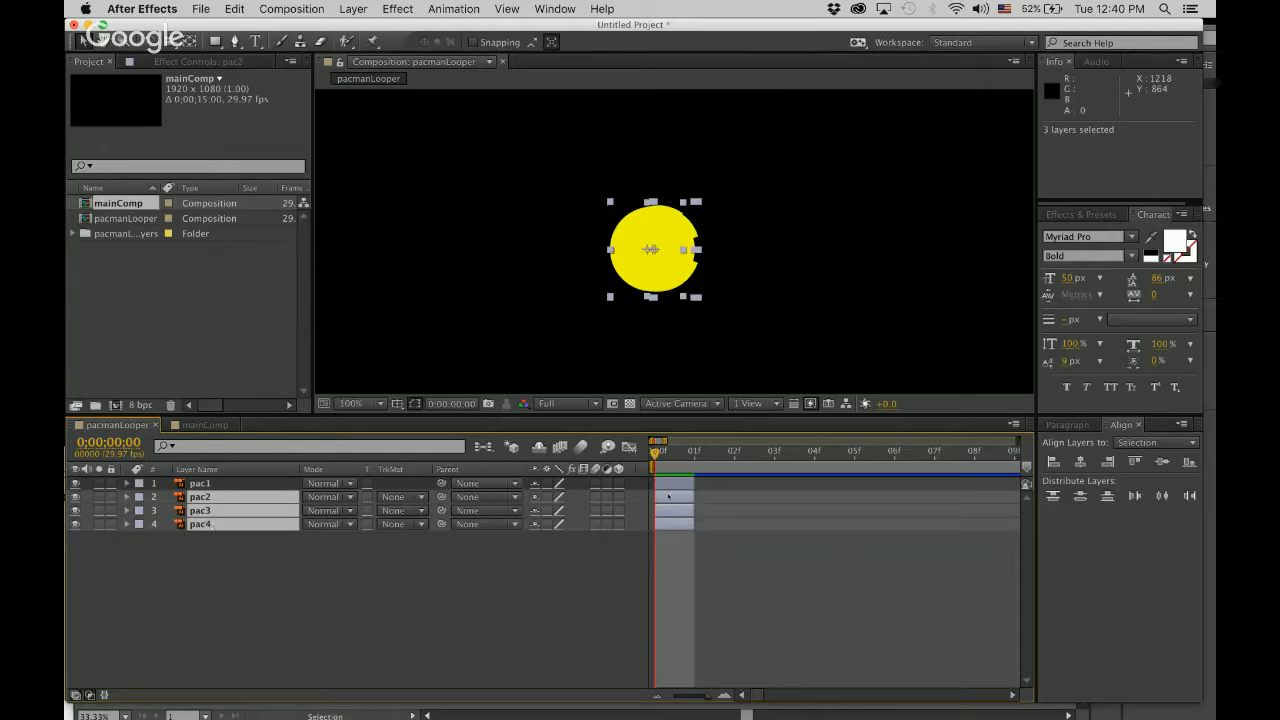
left_click_drag(668, 496, 697, 498)
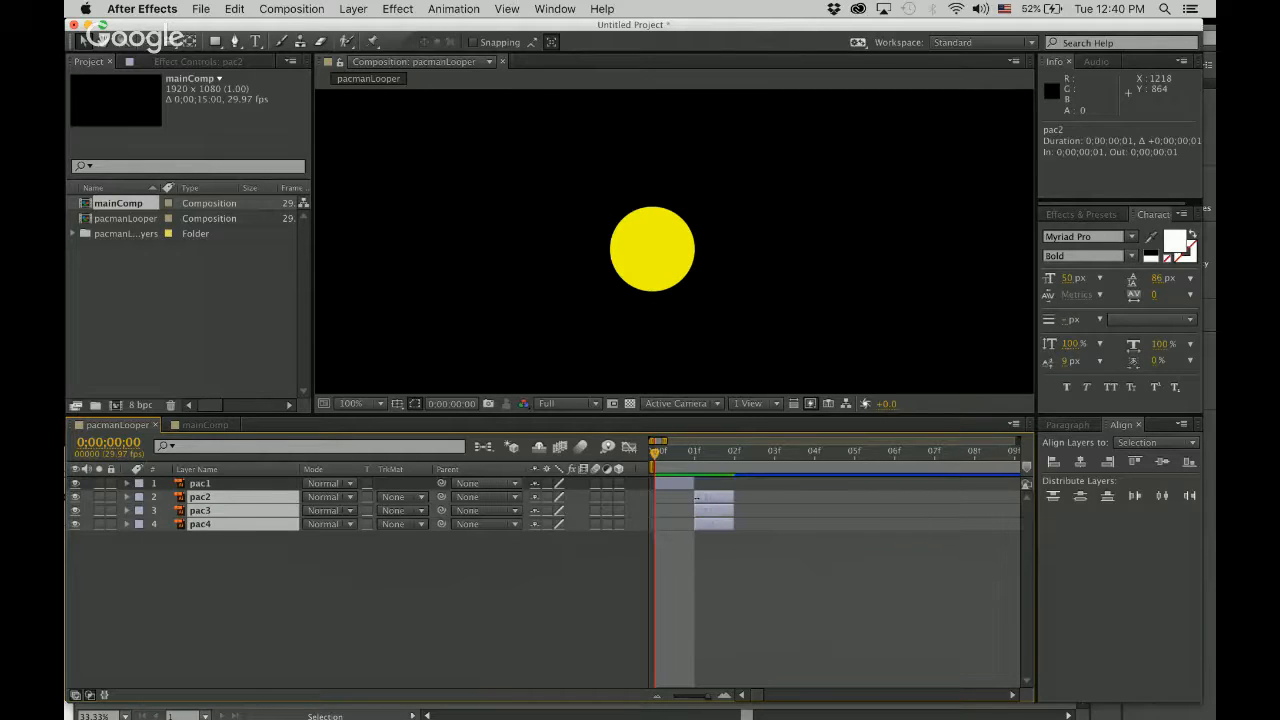
left_click(750, 577)
Step: Stagger the remaining sprites so that pac3 starts at 0;00;00;02 and pac4 starts at 0;00;00;03
left_click(194, 511)
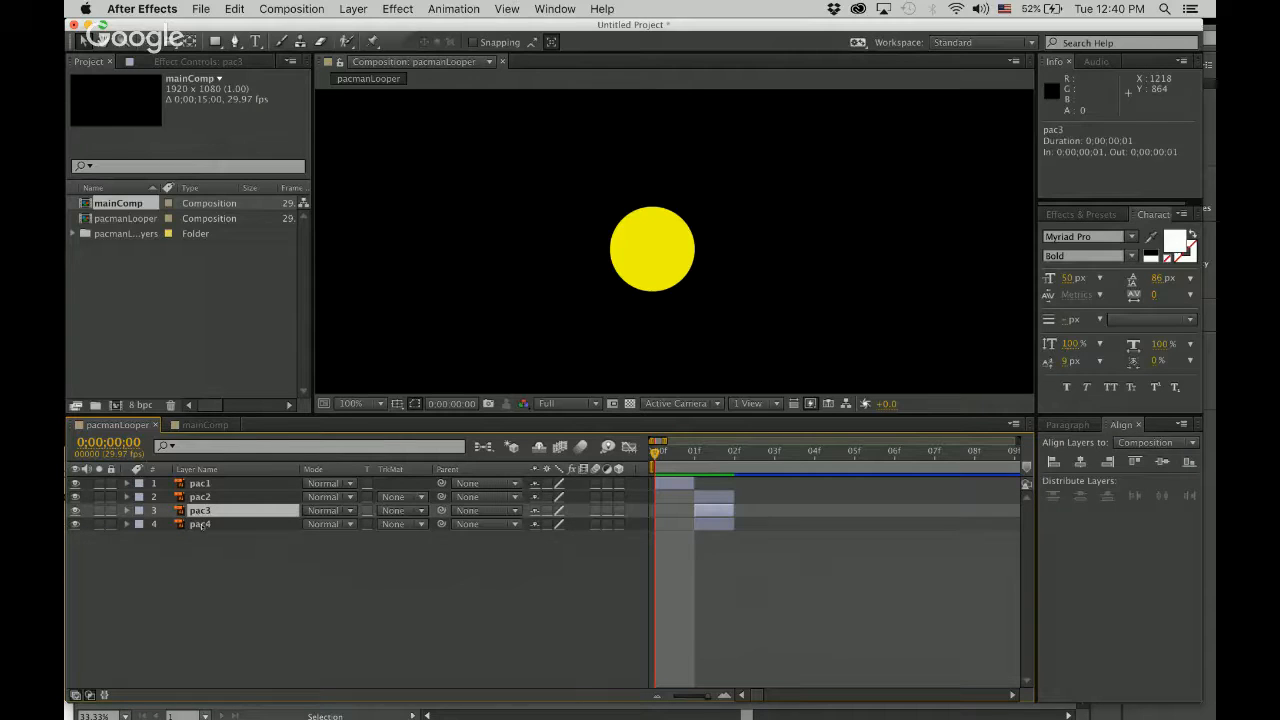
left_click(199, 524, "shift")
left_click_drag(712, 513, 740, 513)
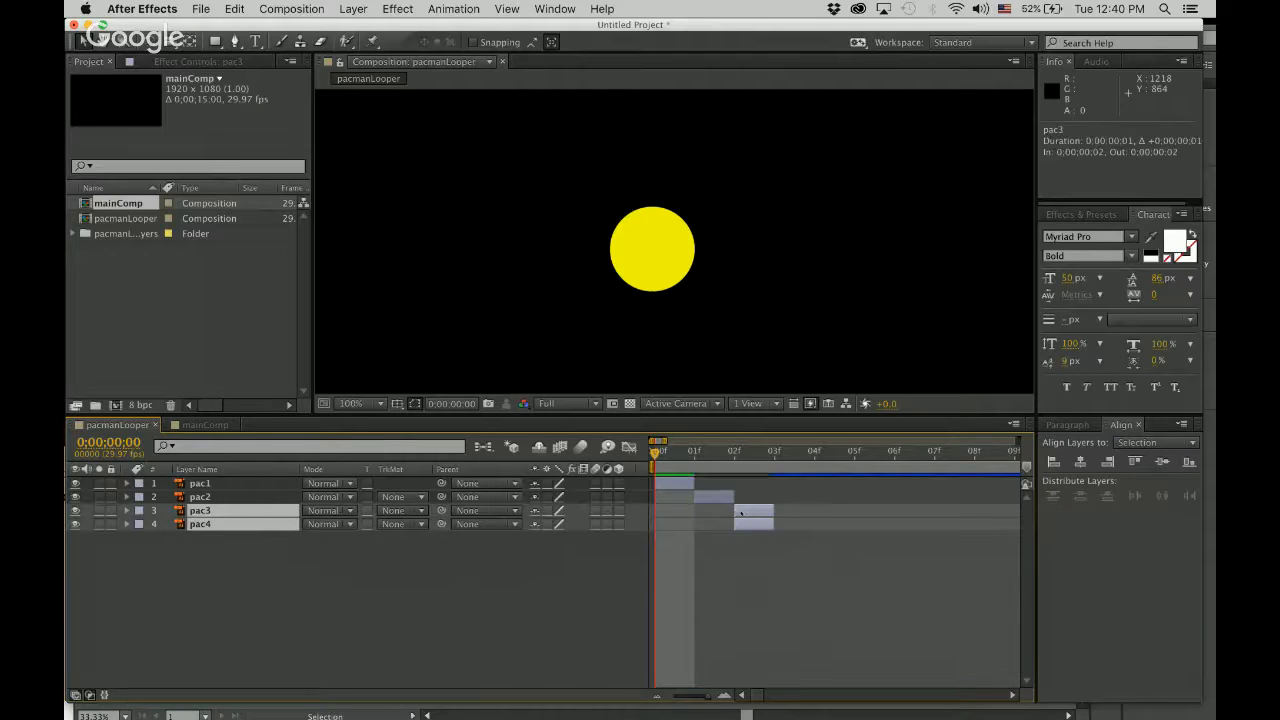
left_click(786, 598)
left_click(205, 524)
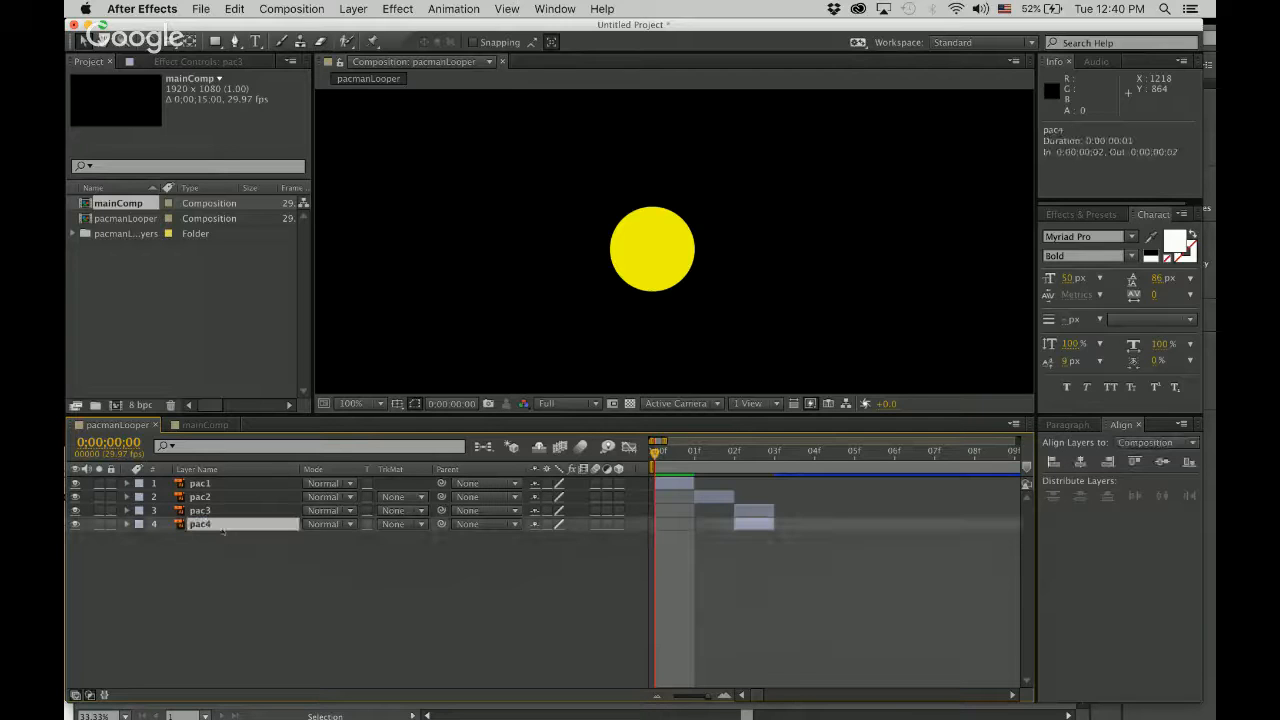
left_click_drag(761, 523, 791, 524)
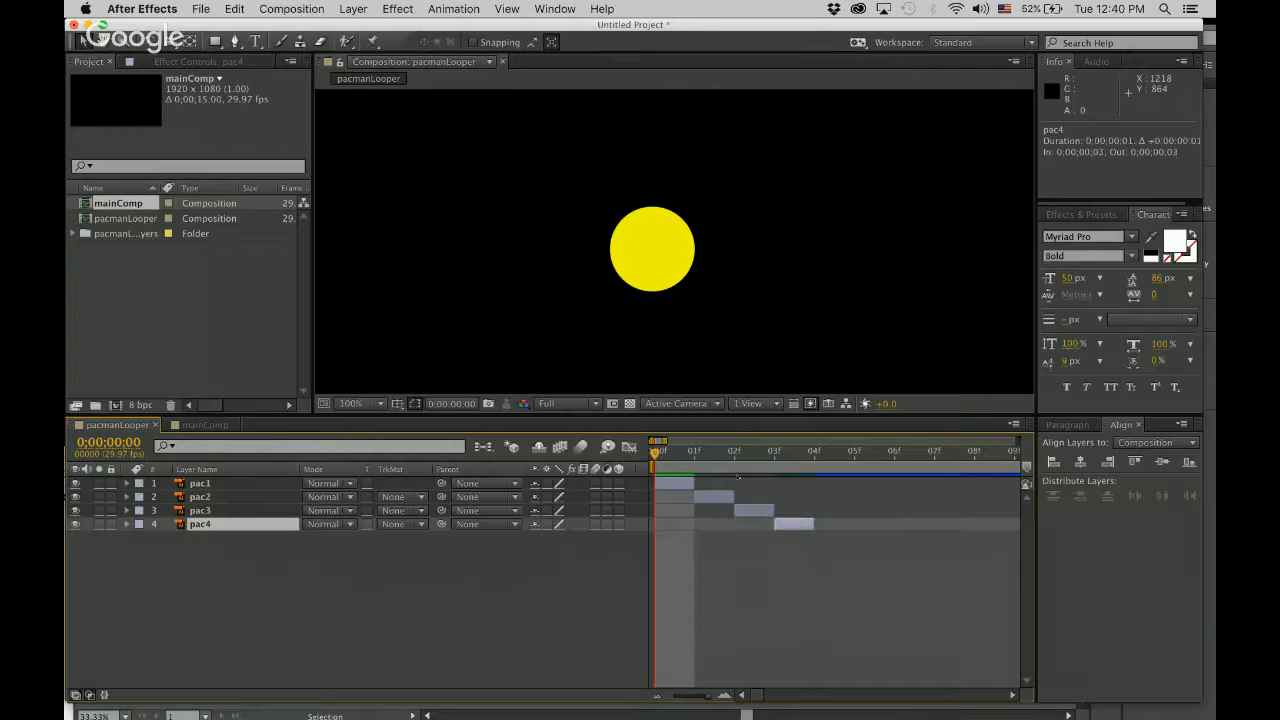
Step: Align all four pac layers to each other on their horizontal centres and preview the animation
mouse_move(656, 455)
left_mouse_down()
mouse_move(790, 475)
mouse_move(656, 458)
mouse_move(732, 460)
mouse_move(656, 458)
mouse_move(694, 458)
mouse_move(668, 457)
left_mouse_up()
left_click(668, 484)
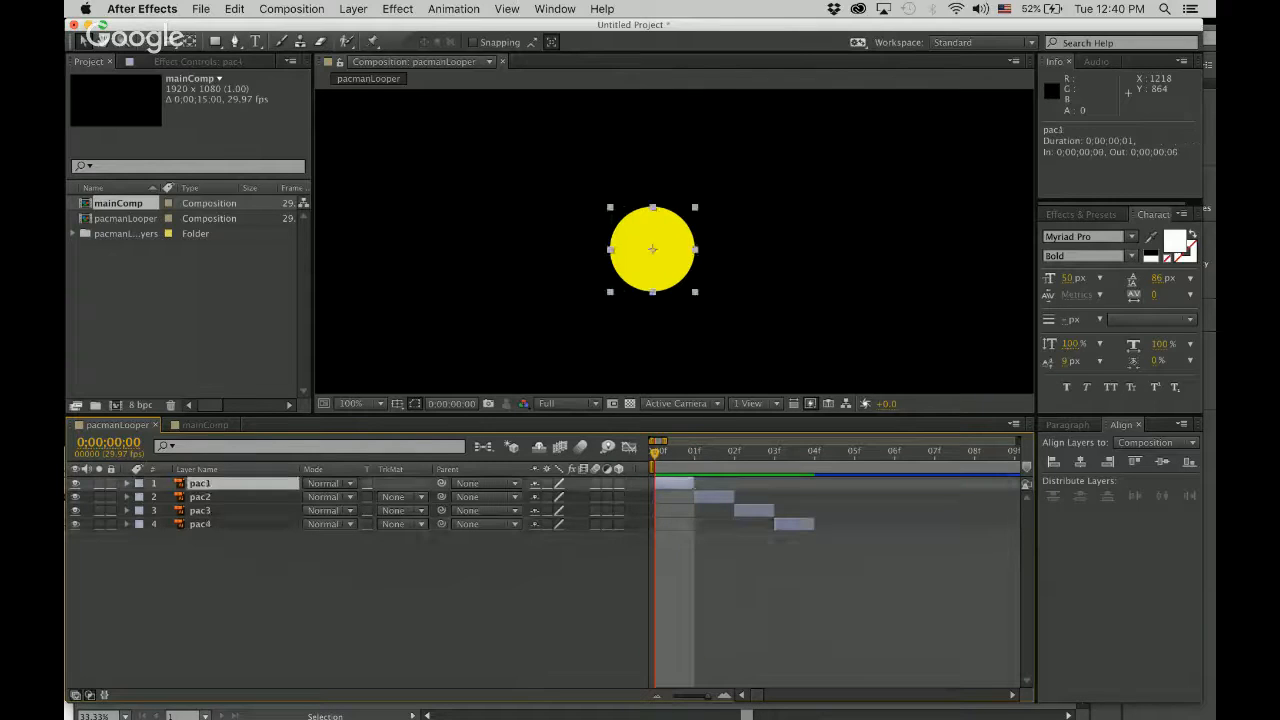
left_click(783, 526, "shift")
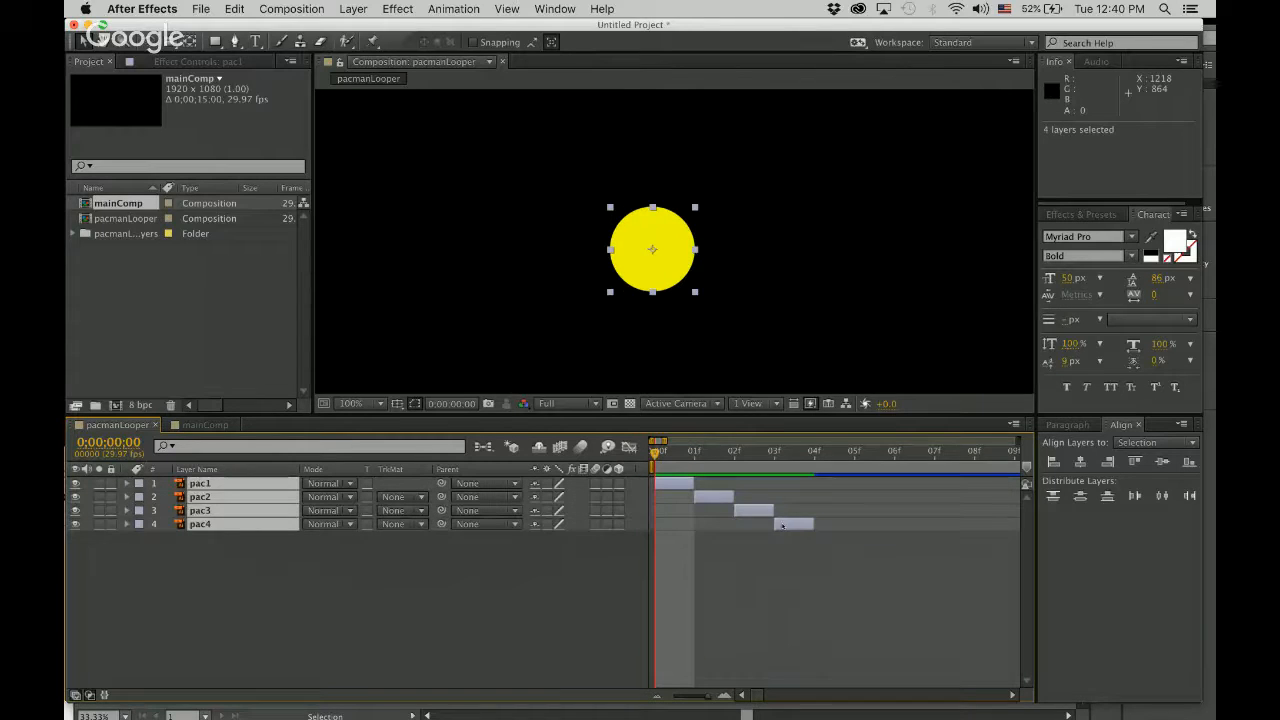
left_click(1080, 462)
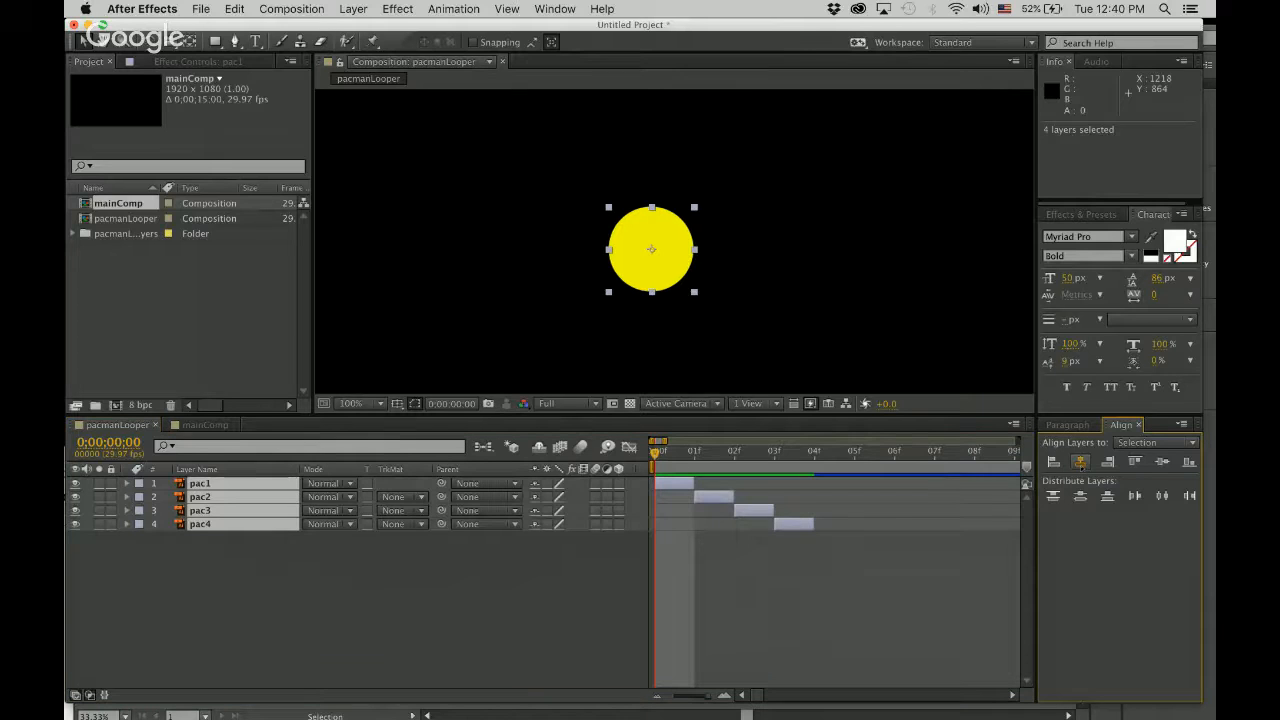
left_click(807, 657)
key("space")
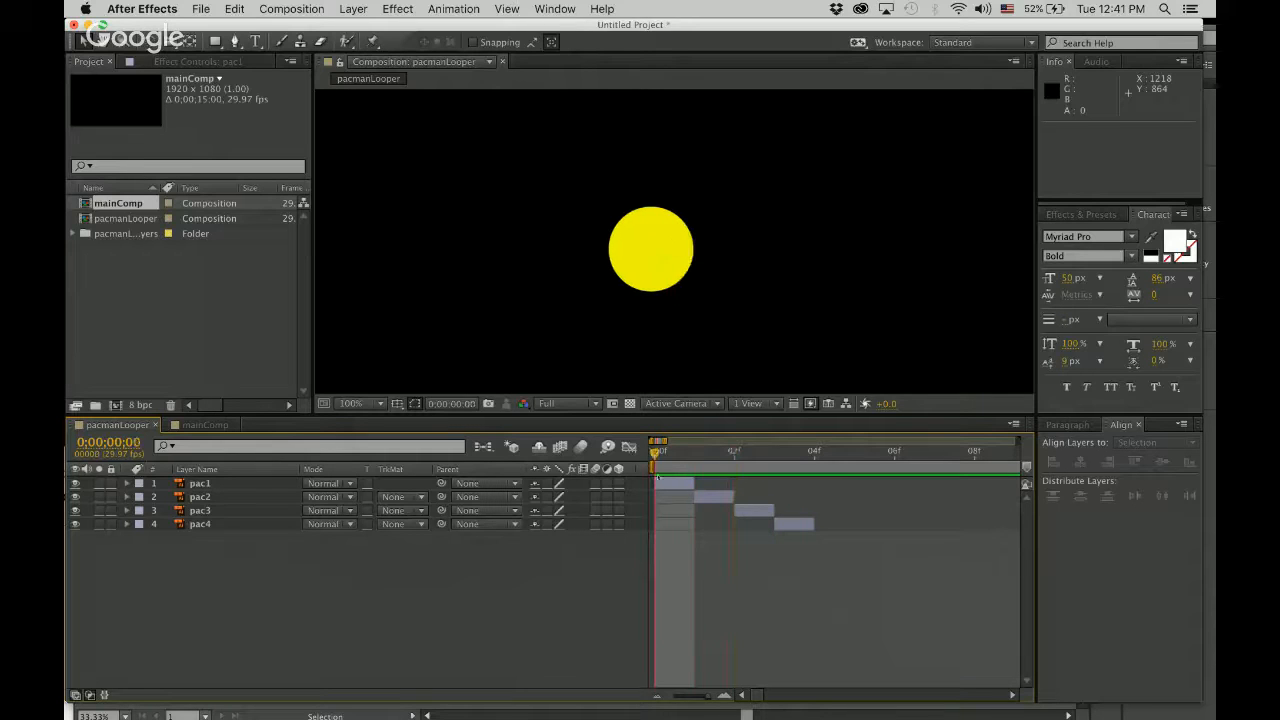
Step: Nudge the pac1 layer to the right to position 913.7, 558.6 on the first frame
left_click(667, 483)
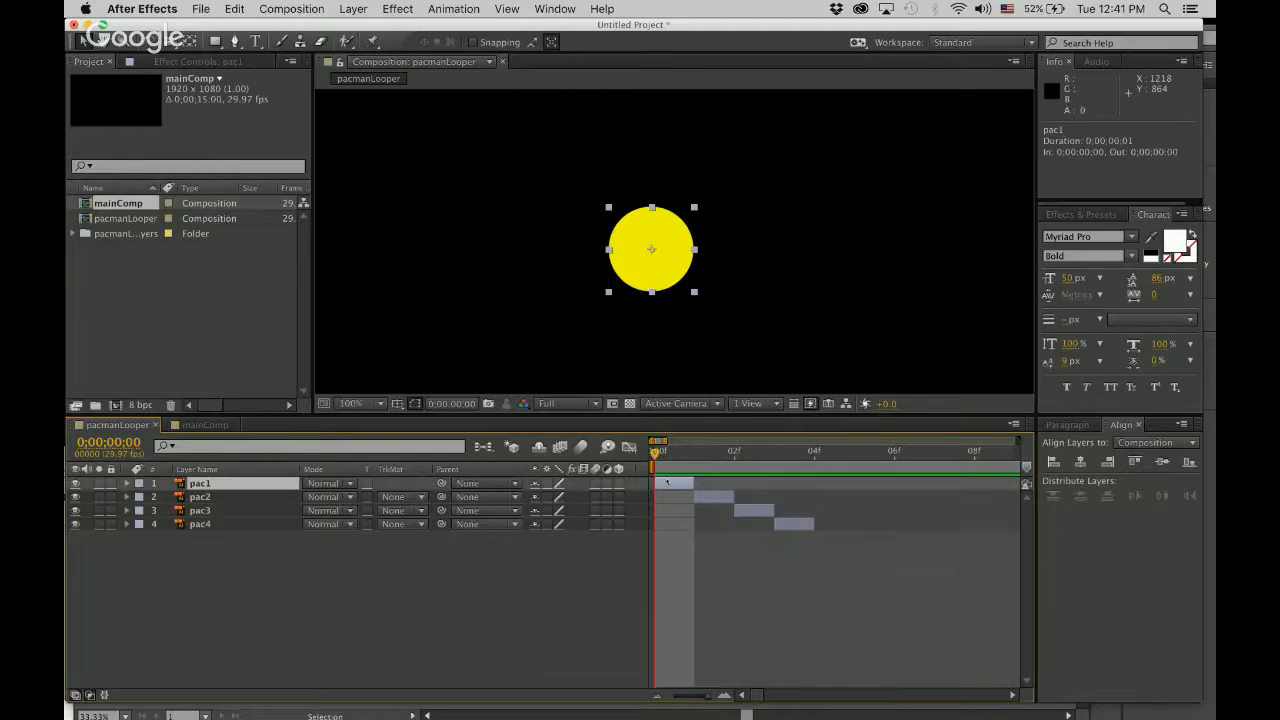
mouse_move(671, 452)
left_mouse_down()
mouse_move(694, 452)
mouse_move(657, 452)
left_mouse_up()
key("Right")
key("Right")
key("Right")
key("Right")
key("Right")
key("Right")
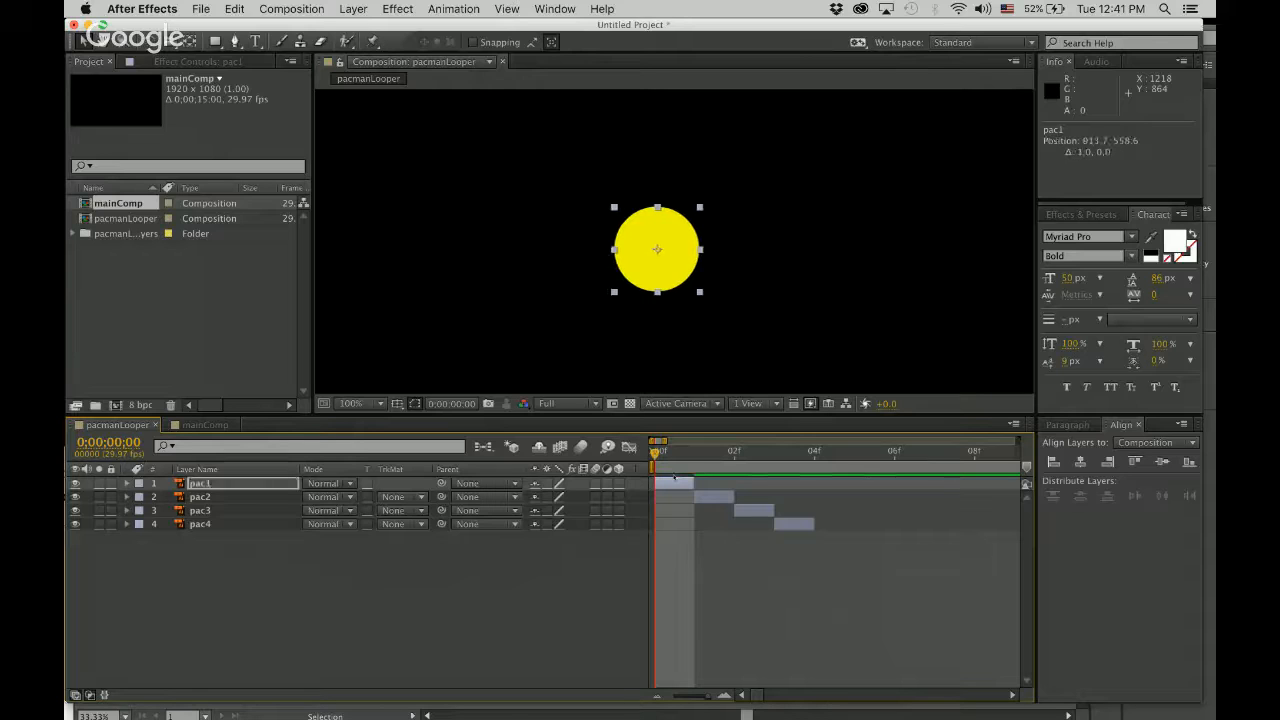
Step: Nudge pac3 to position 903.8, 558.7 and pac4 to 900.0, 562.8, and return to the first frame
left_click_drag(659, 457, 748, 475)
left_click(655, 268)
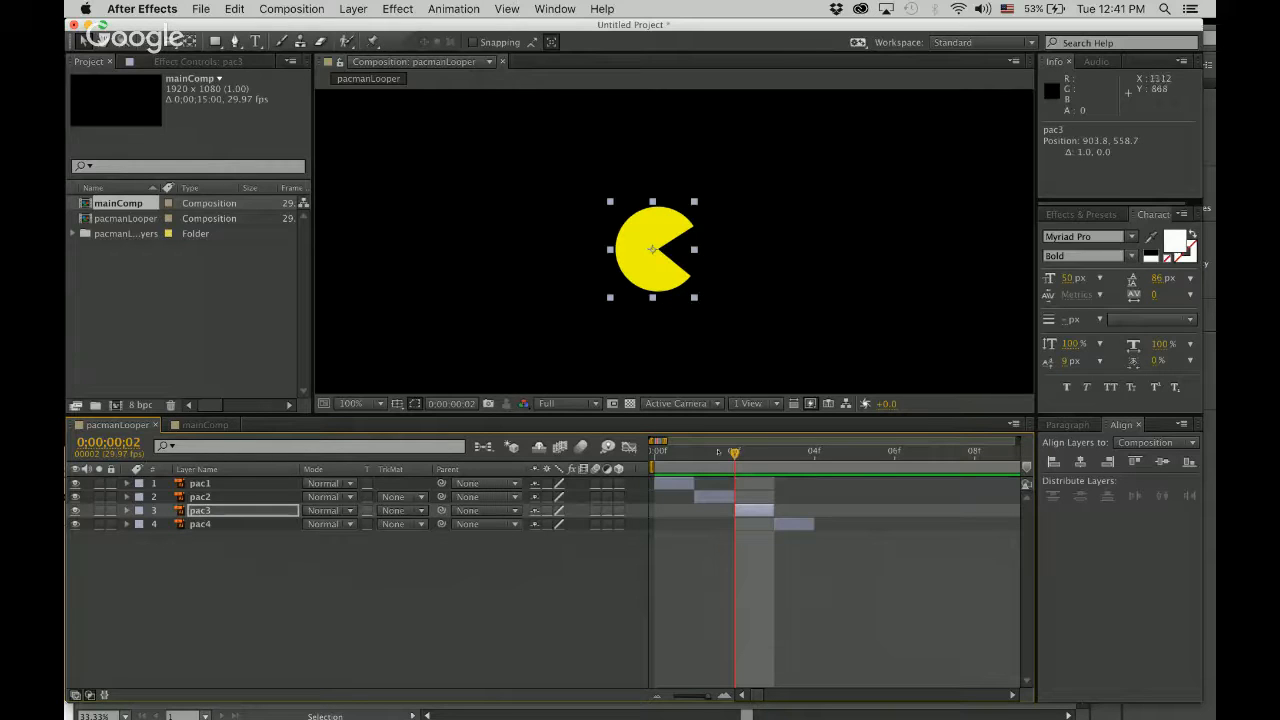
left_click_drag(718, 452, 783, 455)
key("Down")
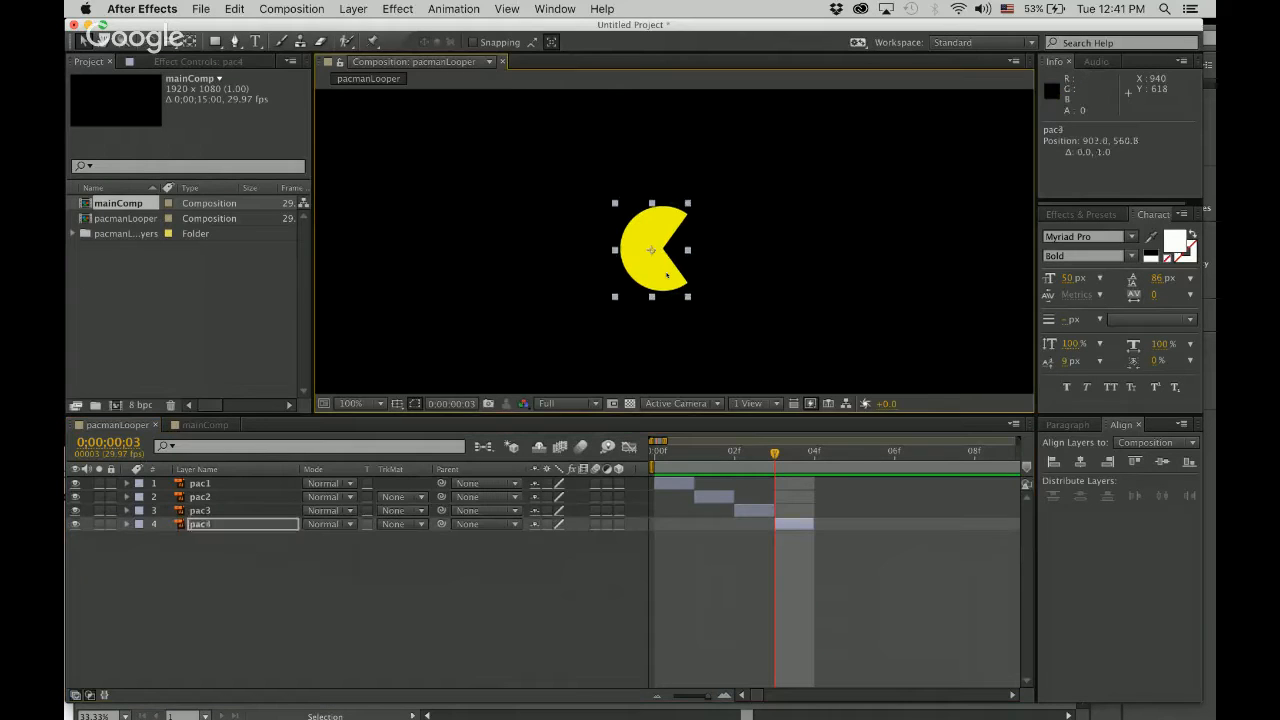
key("Left")
key("Down")
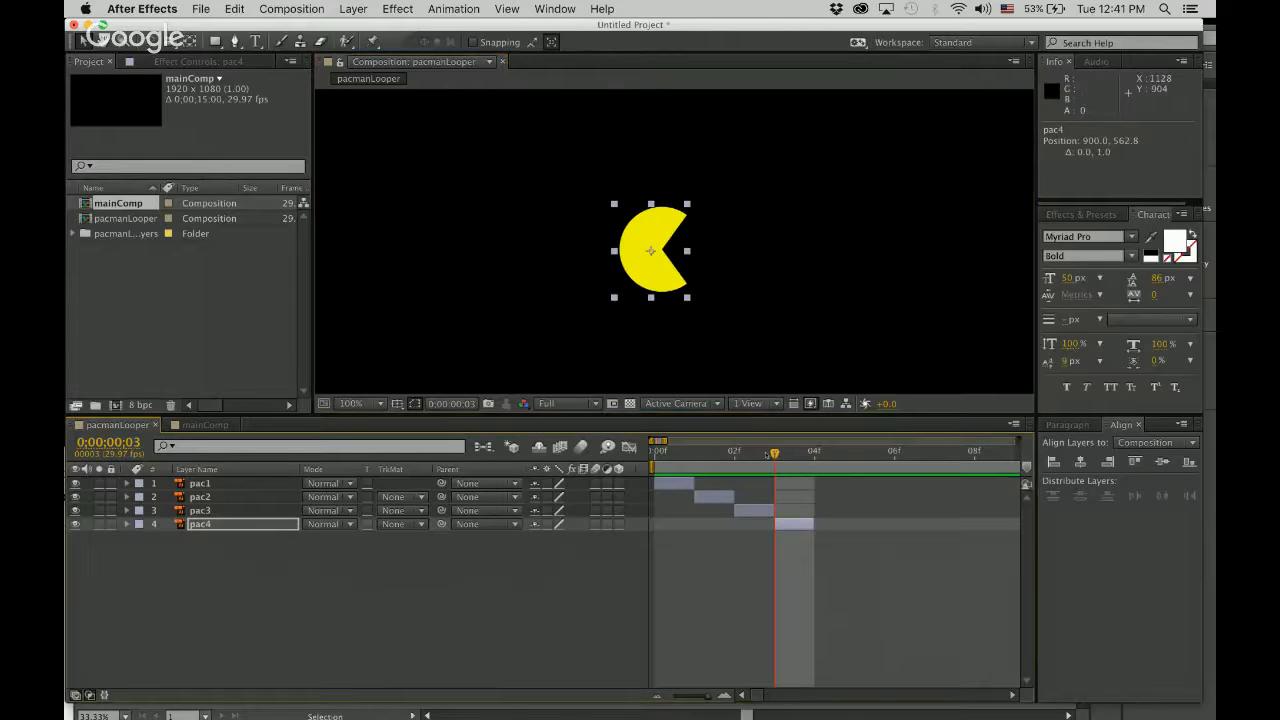
left_click_drag(768, 456, 655, 455)
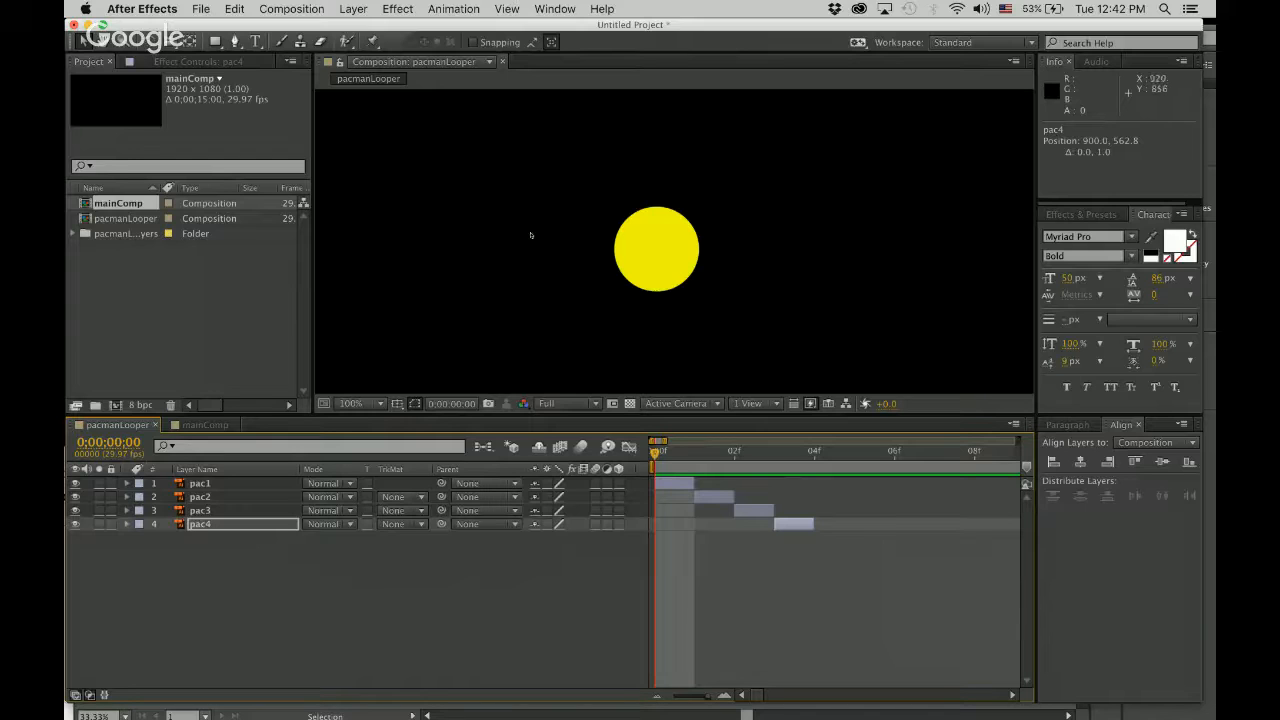
Step: Set the duration of the pacmanLooper composition to four frames, 0;00;00;04, and preview the loop
left_click(301, 5)
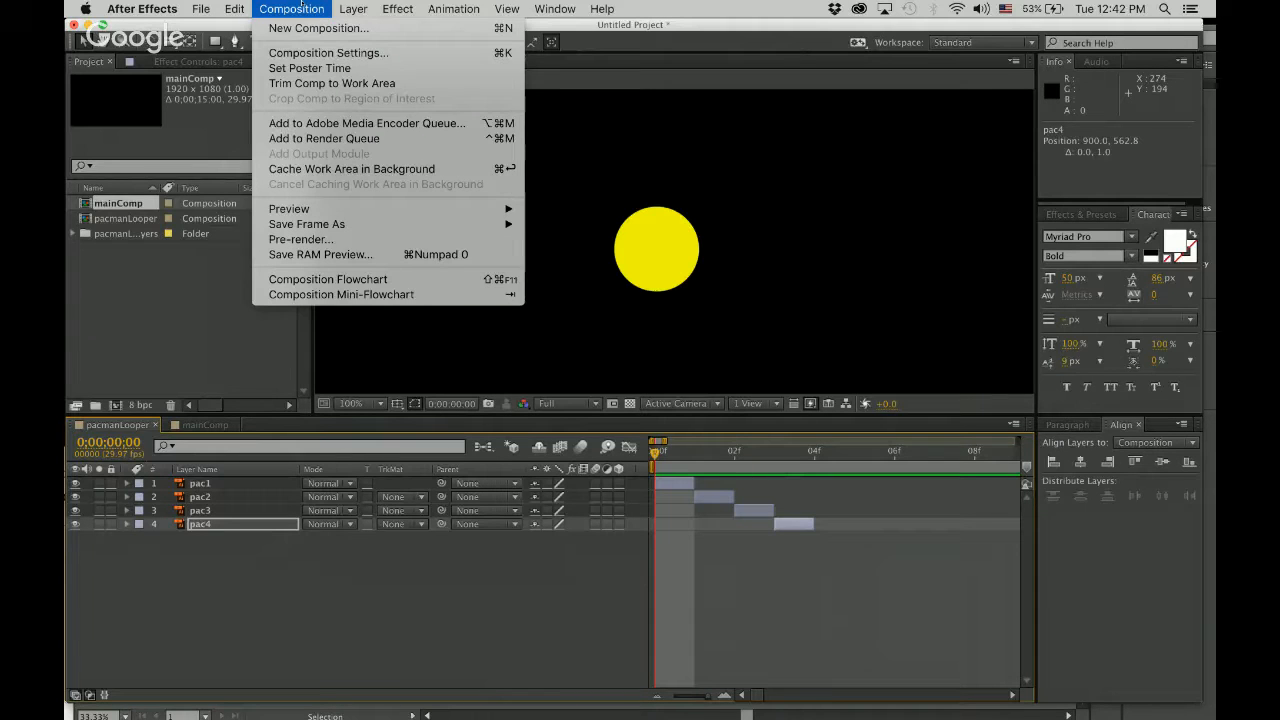
left_click(328, 53)
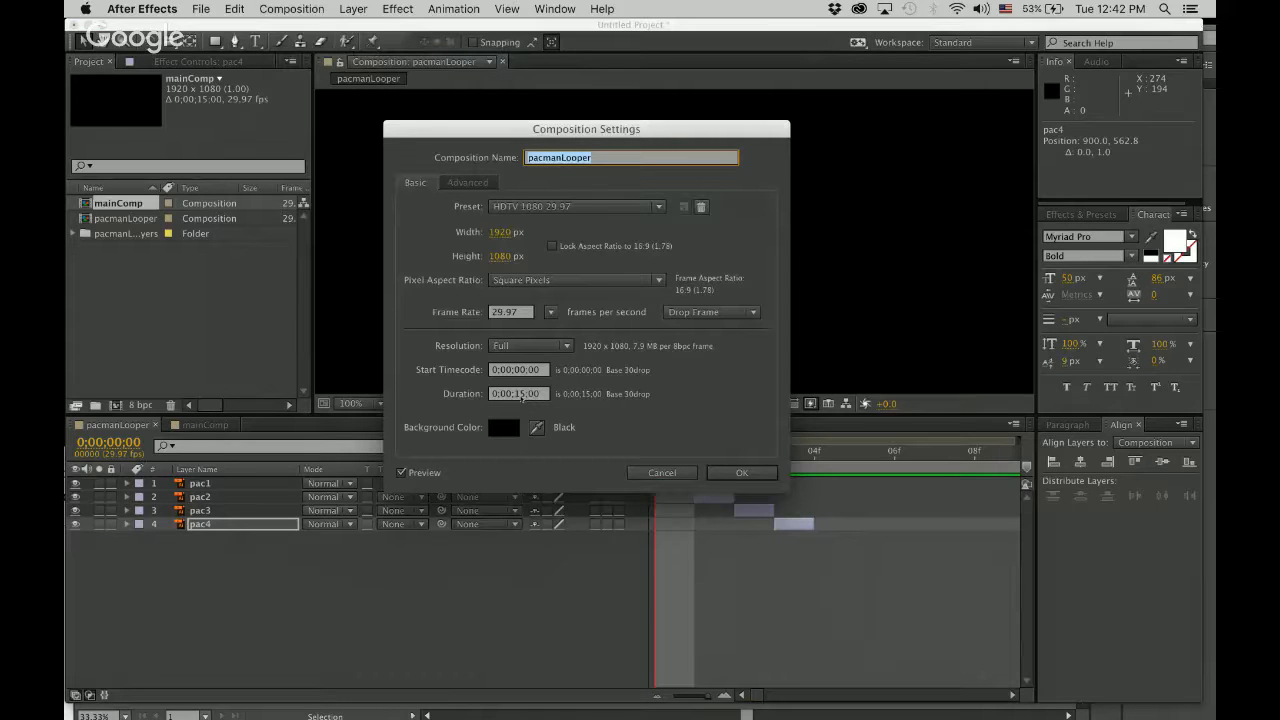
left_click(519, 394)
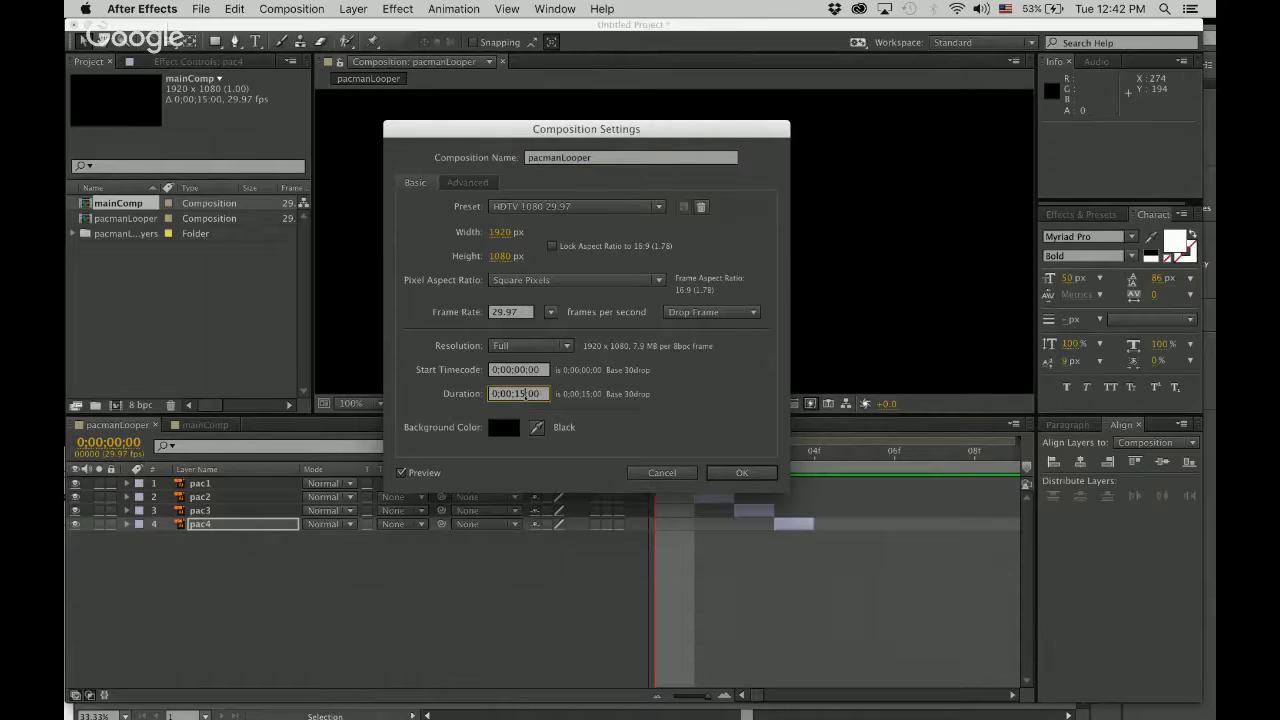
key("BackSpace")
key("BackSpace")
type("00")
key("Right")
key("Right")
key("Right")
key("BackSpace")
type("4")
left_click(742, 472)
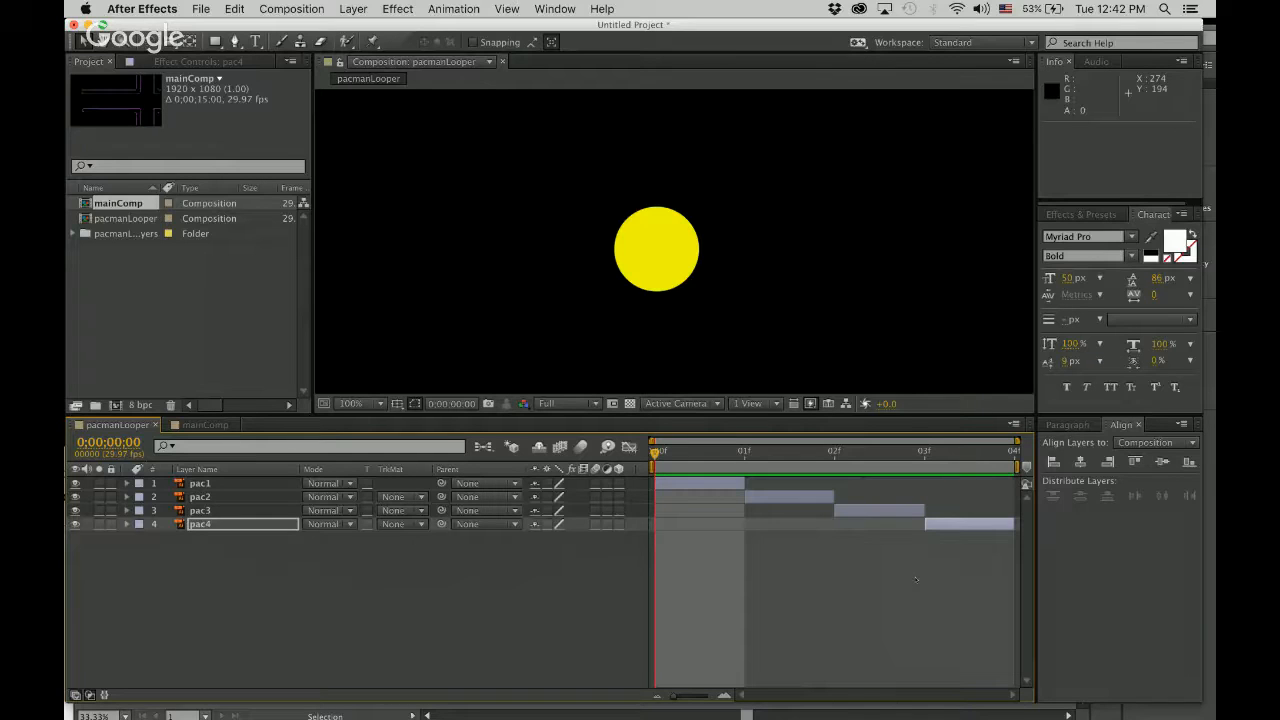
key("space")
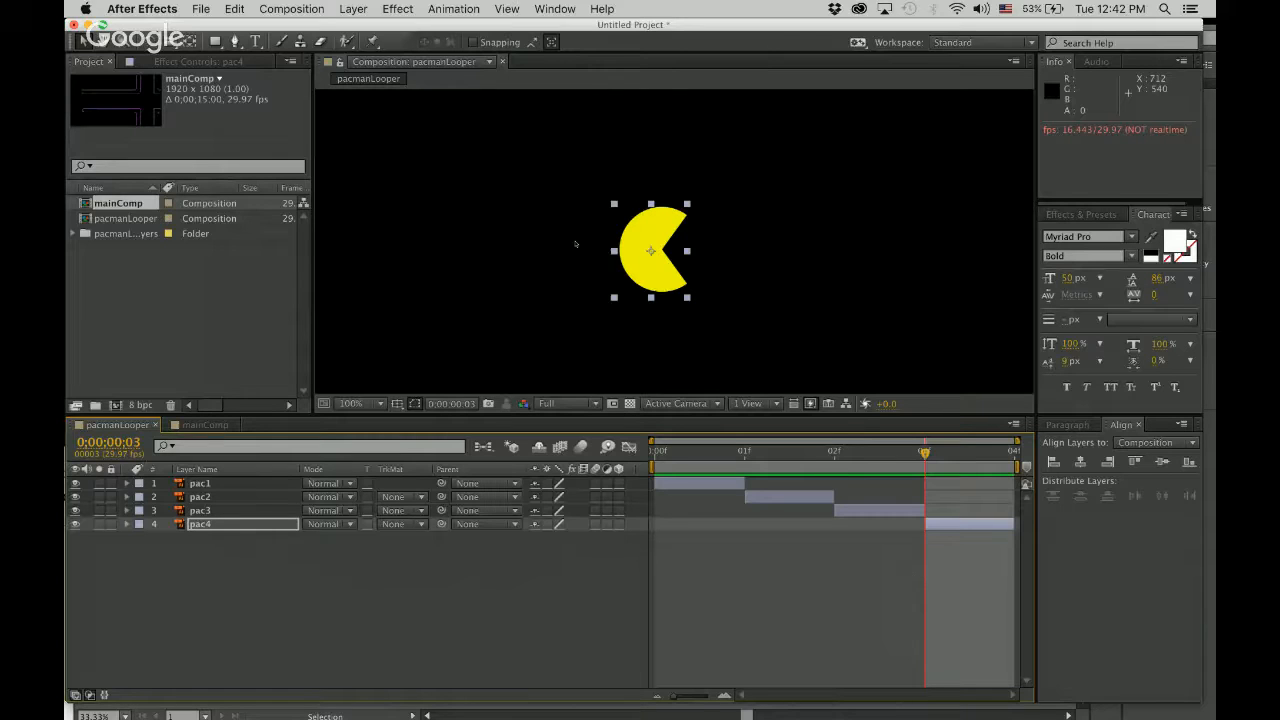
Step: Save the project as simpleLooperSprite in the simpleSpriteLoop folder on the Desktop and check the folder in Finder
left_click(200, 9)
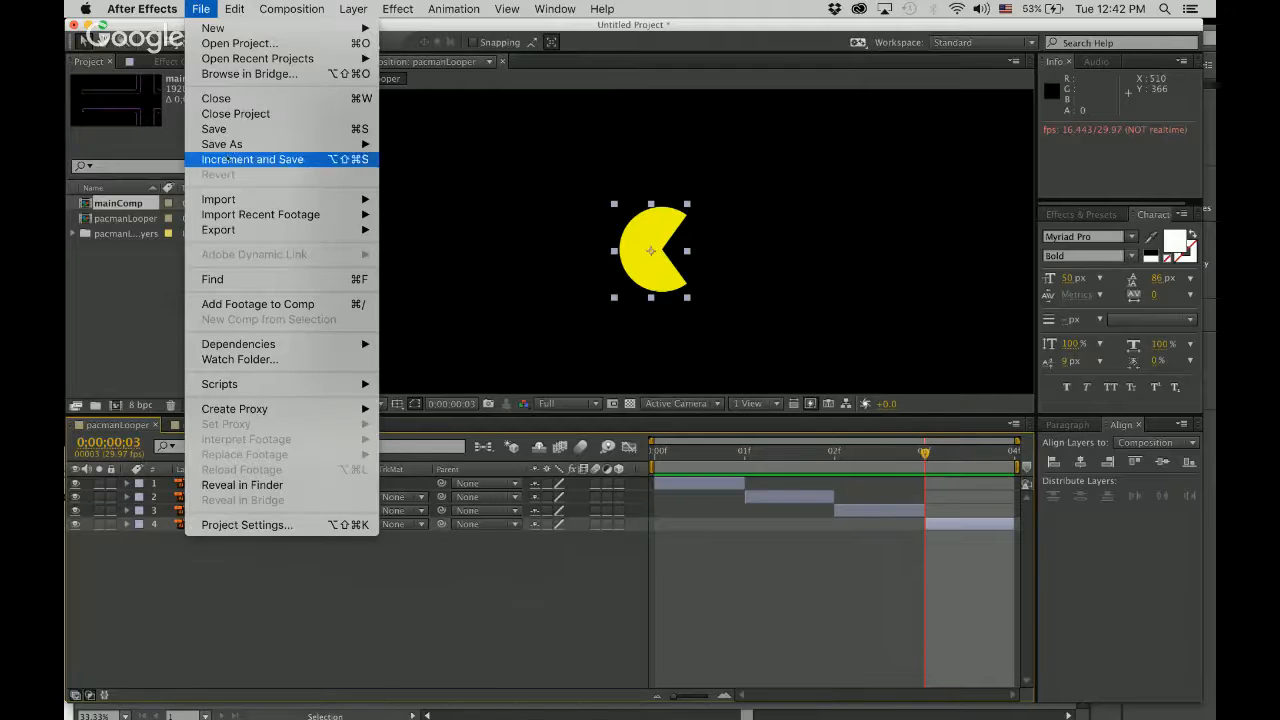
mouse_move(223, 147)
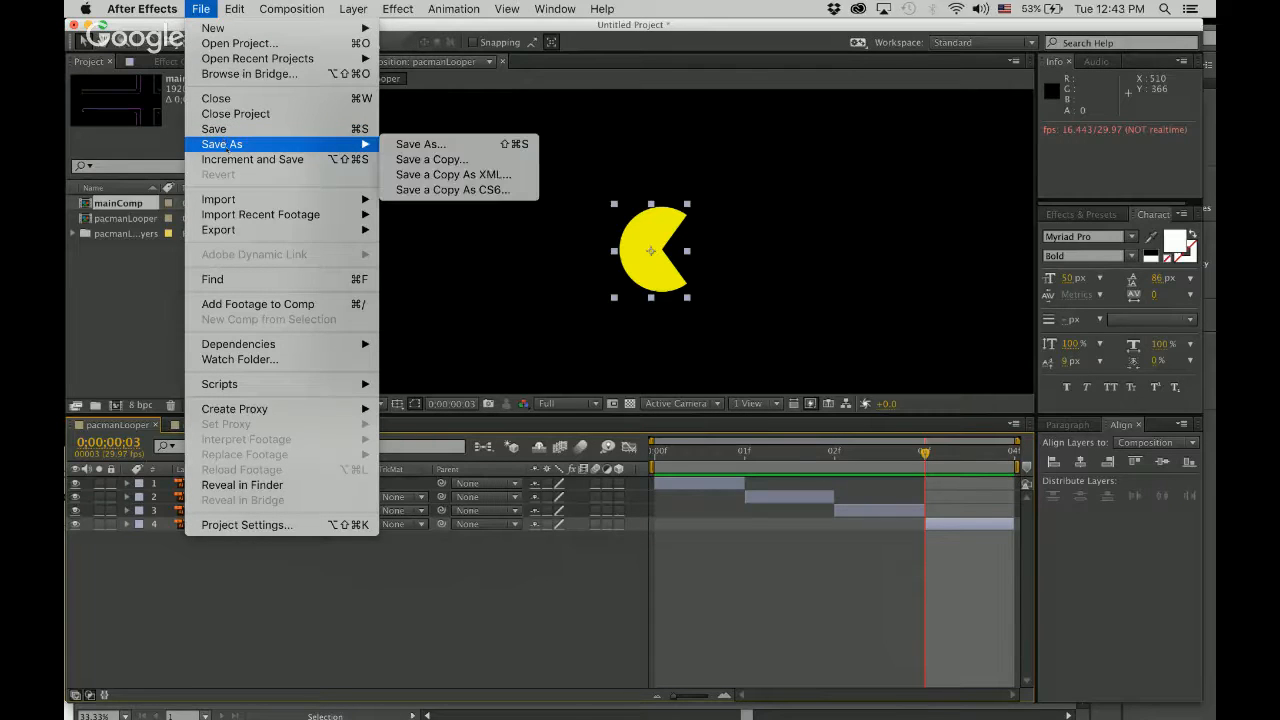
left_click(401, 148)
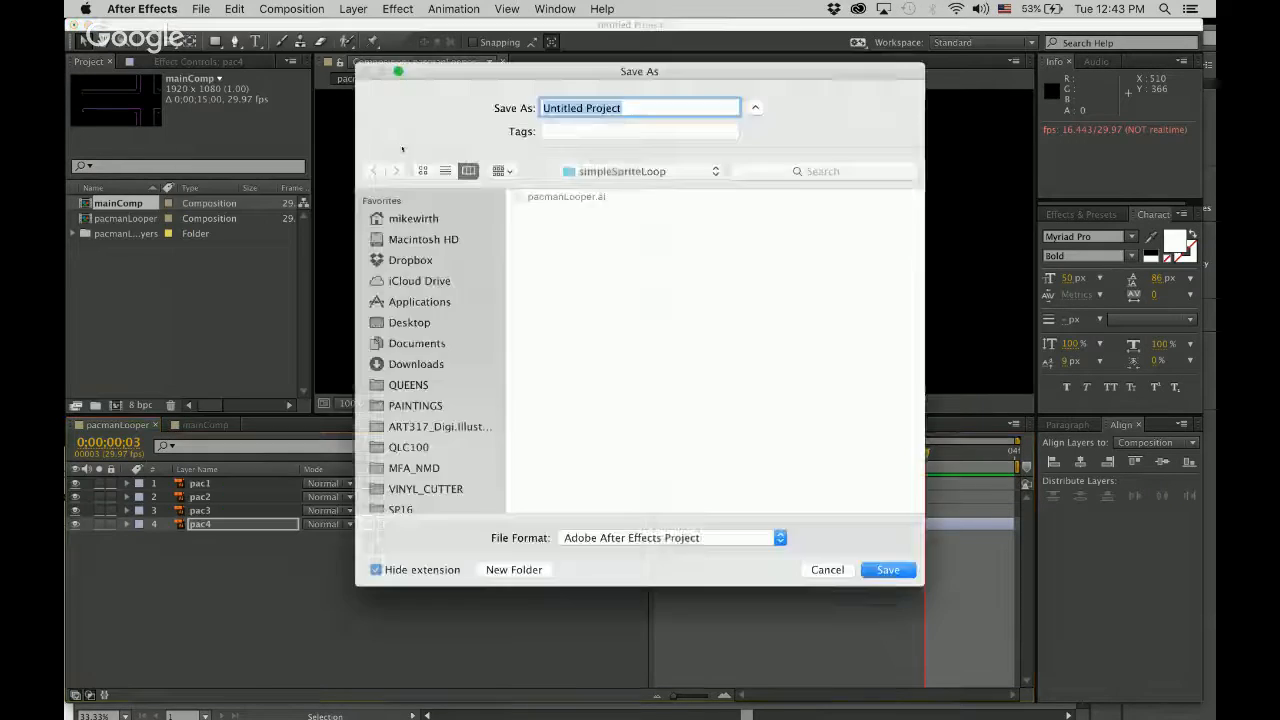
scroll(562, 458, "down", 2)
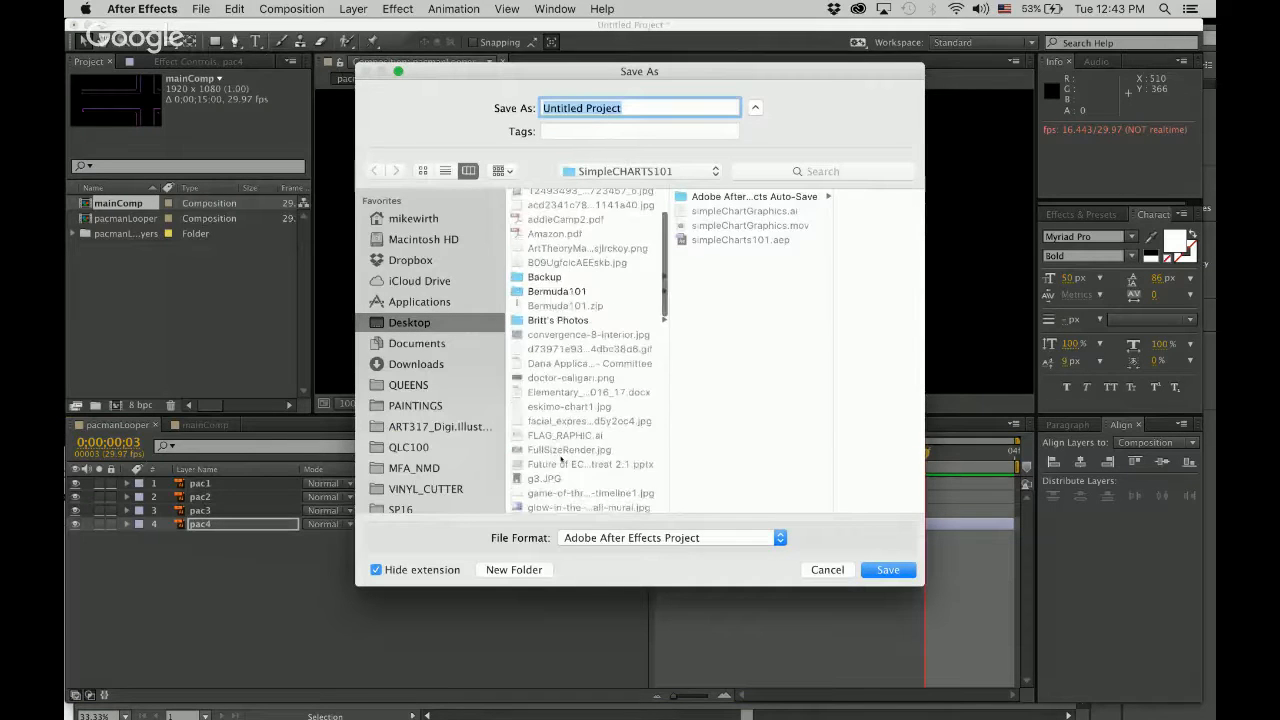
scroll(562, 458, "down", 10)
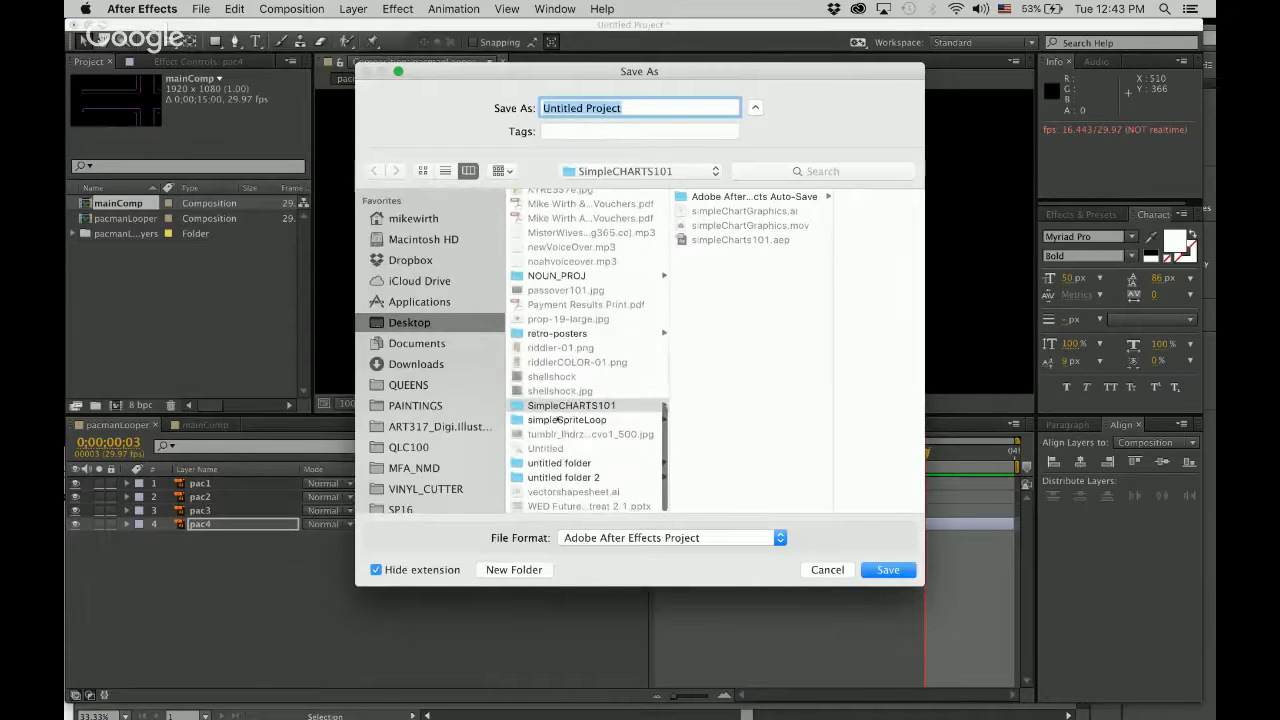
left_click(555, 420)
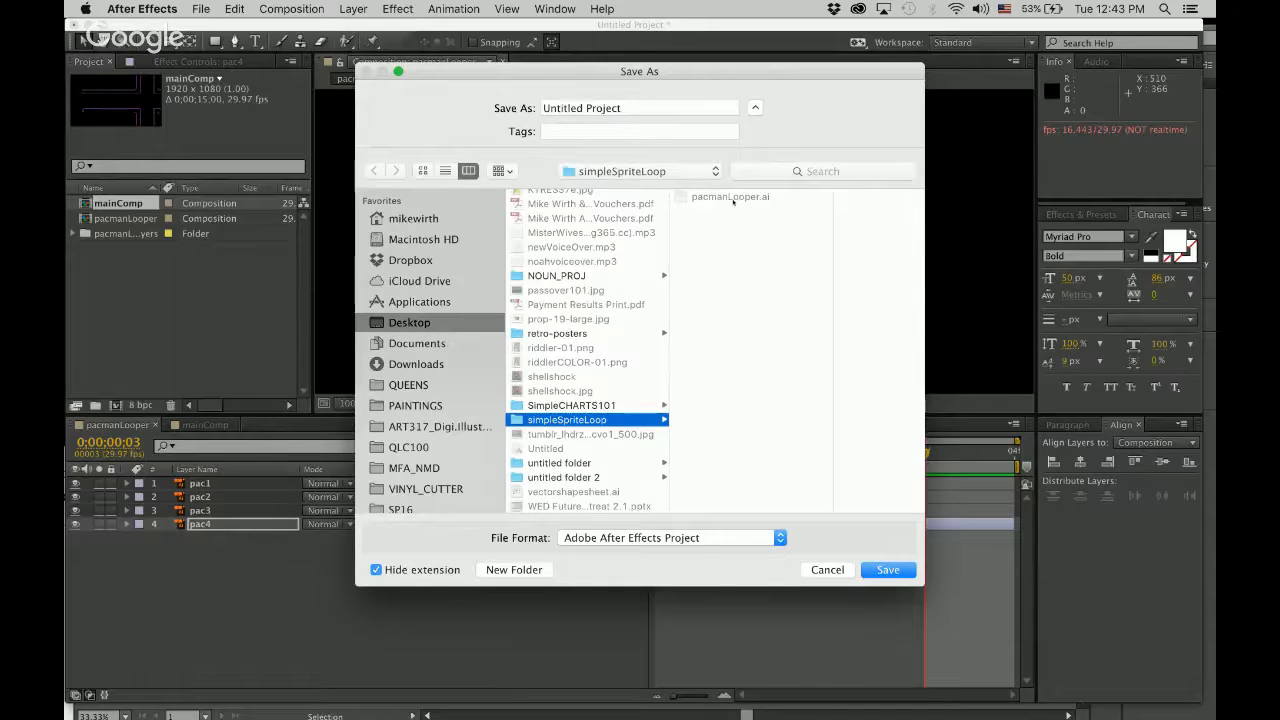
triple_click(658, 108)
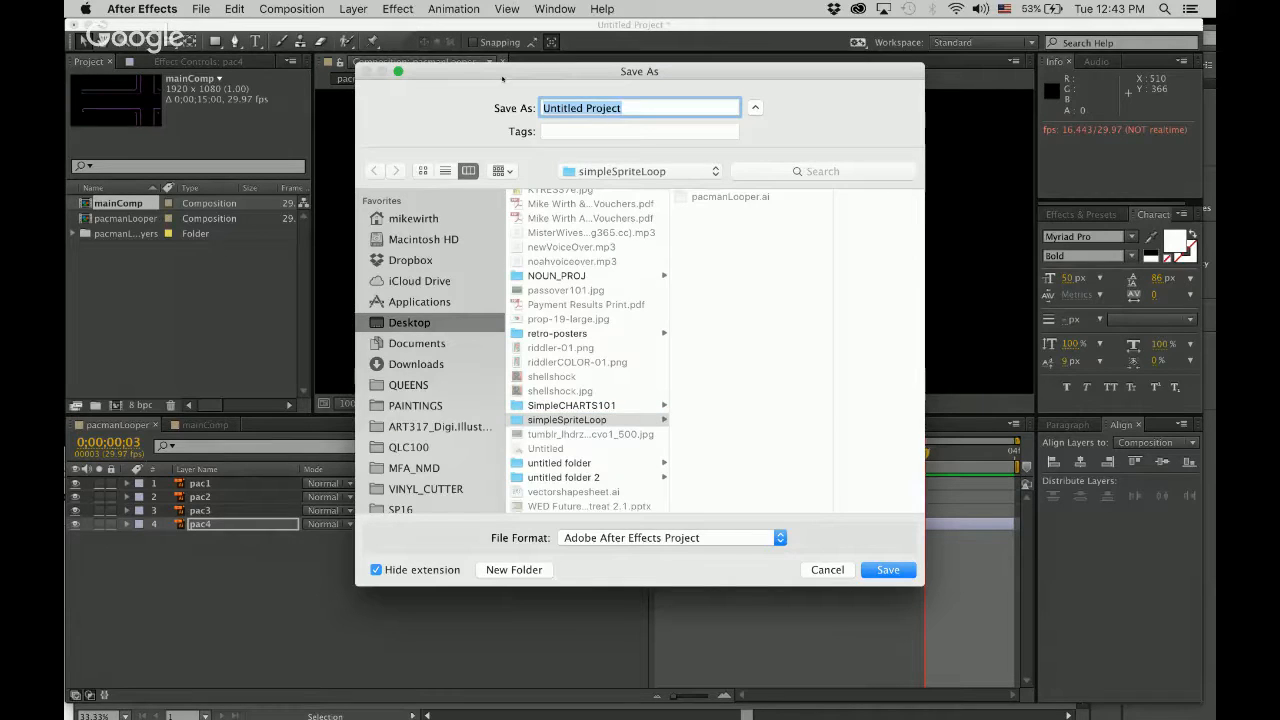
type("simp")
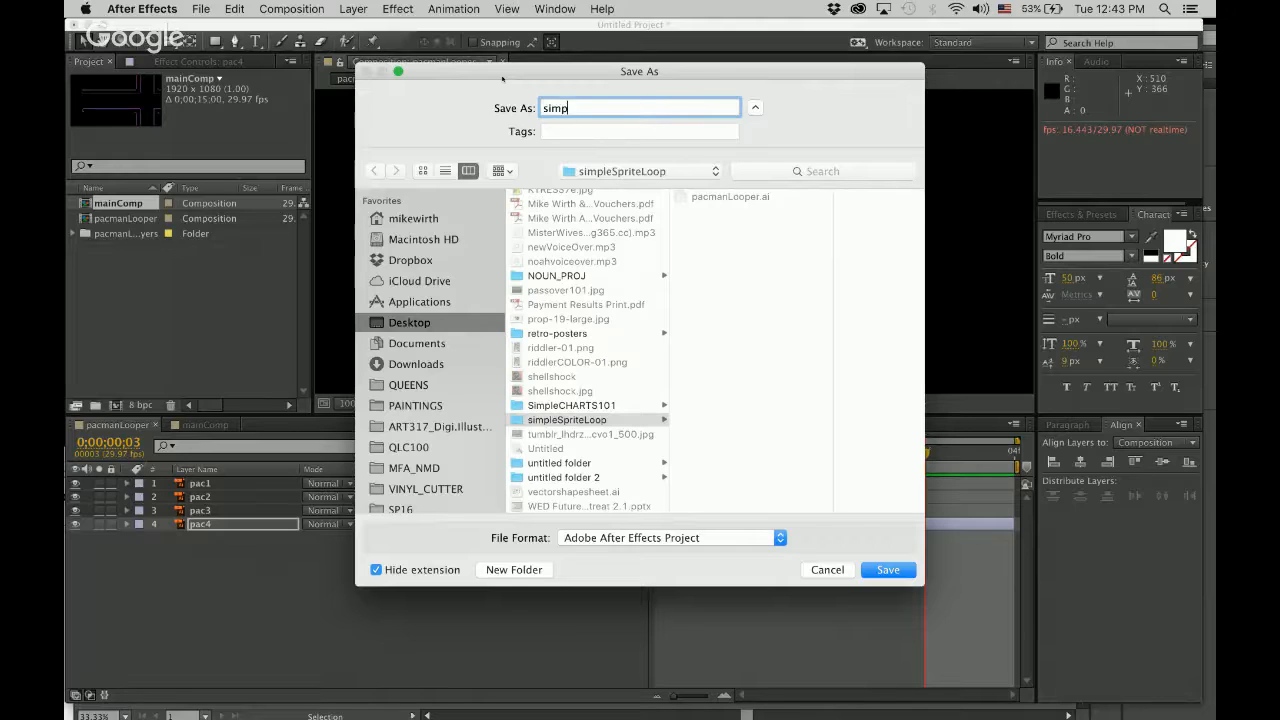
type("leLooperSprite")
left_click(888, 570)
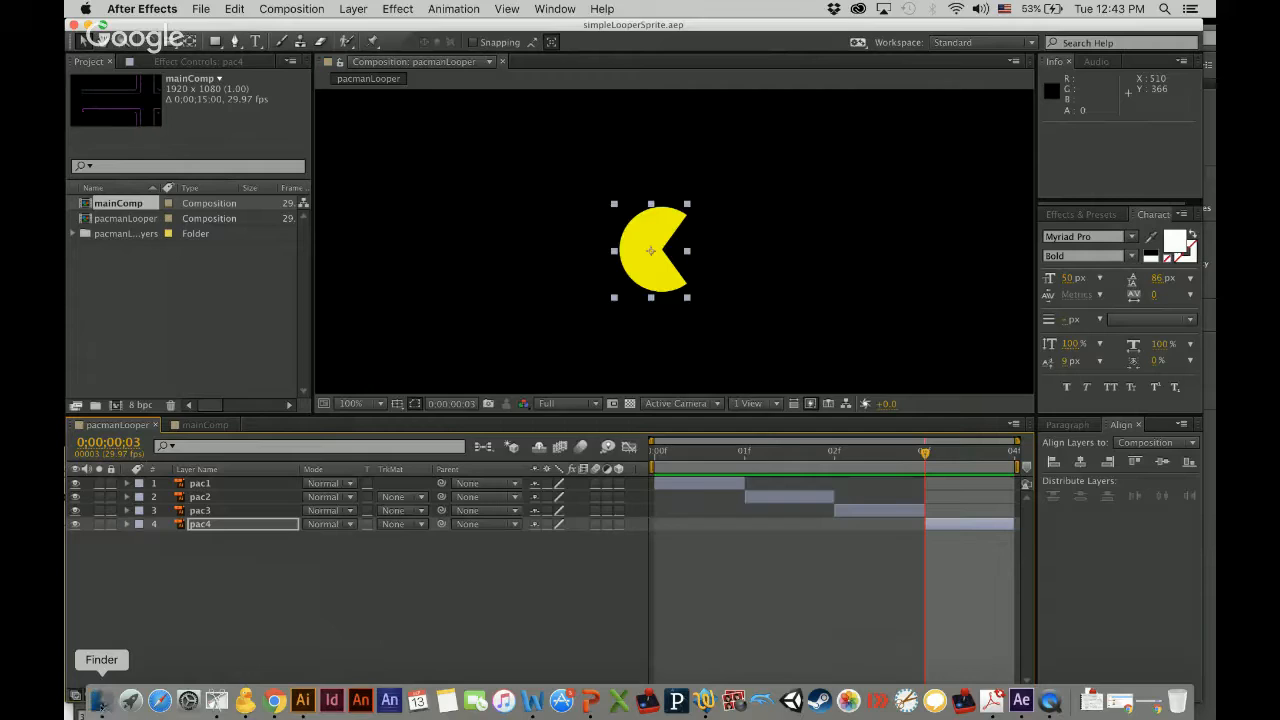
left_click(102, 702)
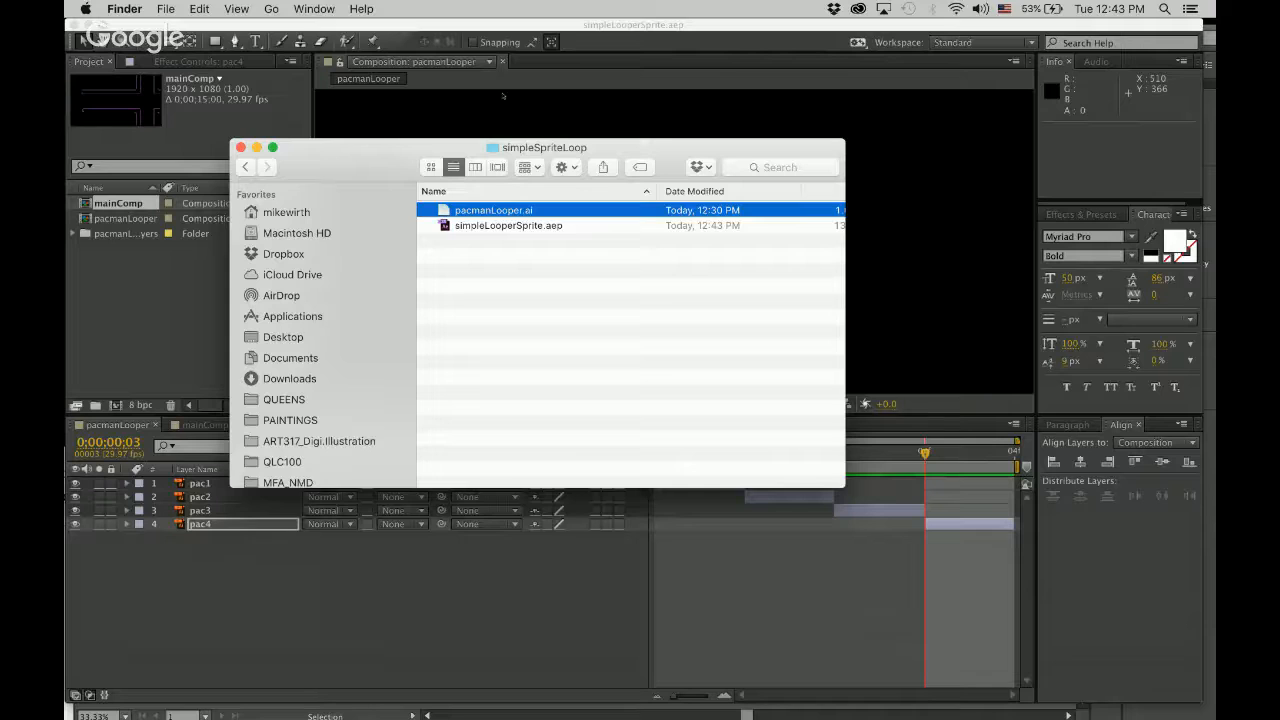
left_click(601, 26)
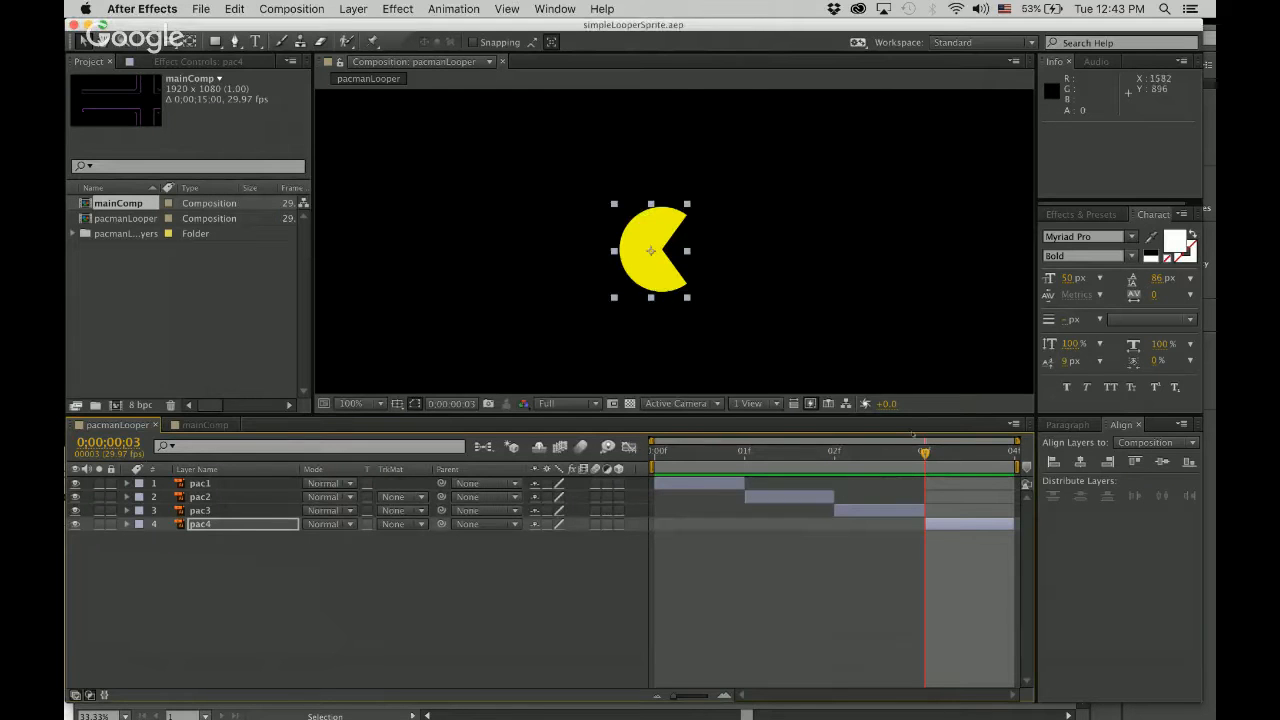
Step: Preview the loop in pacmanLooper and add the pacmanLooper composition to mainComp above the board layer
key("space")
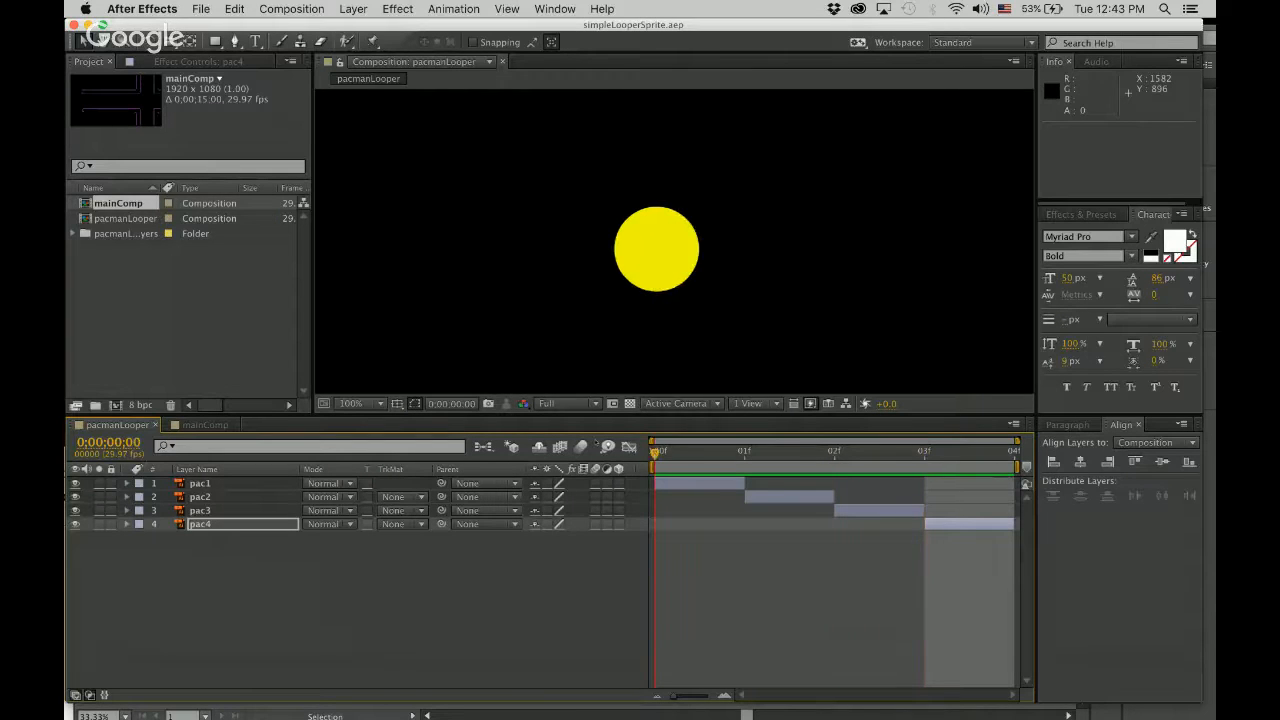
key("space")
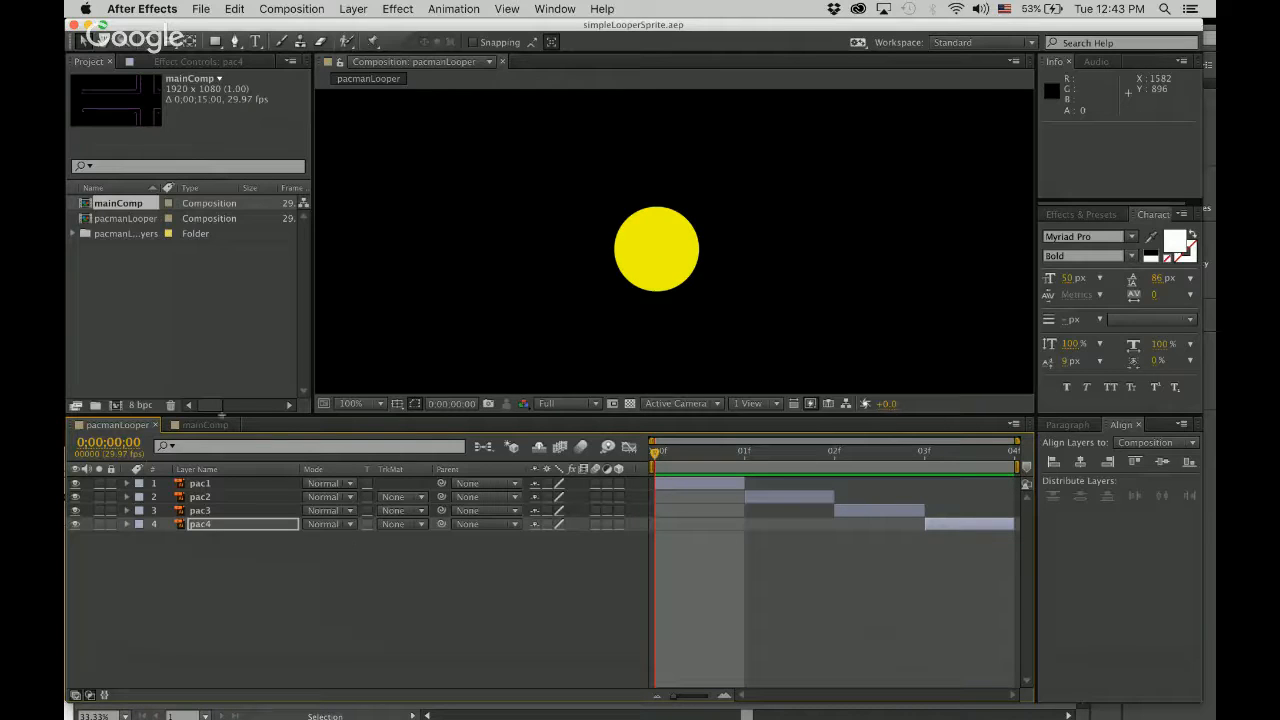
left_click(205, 425)
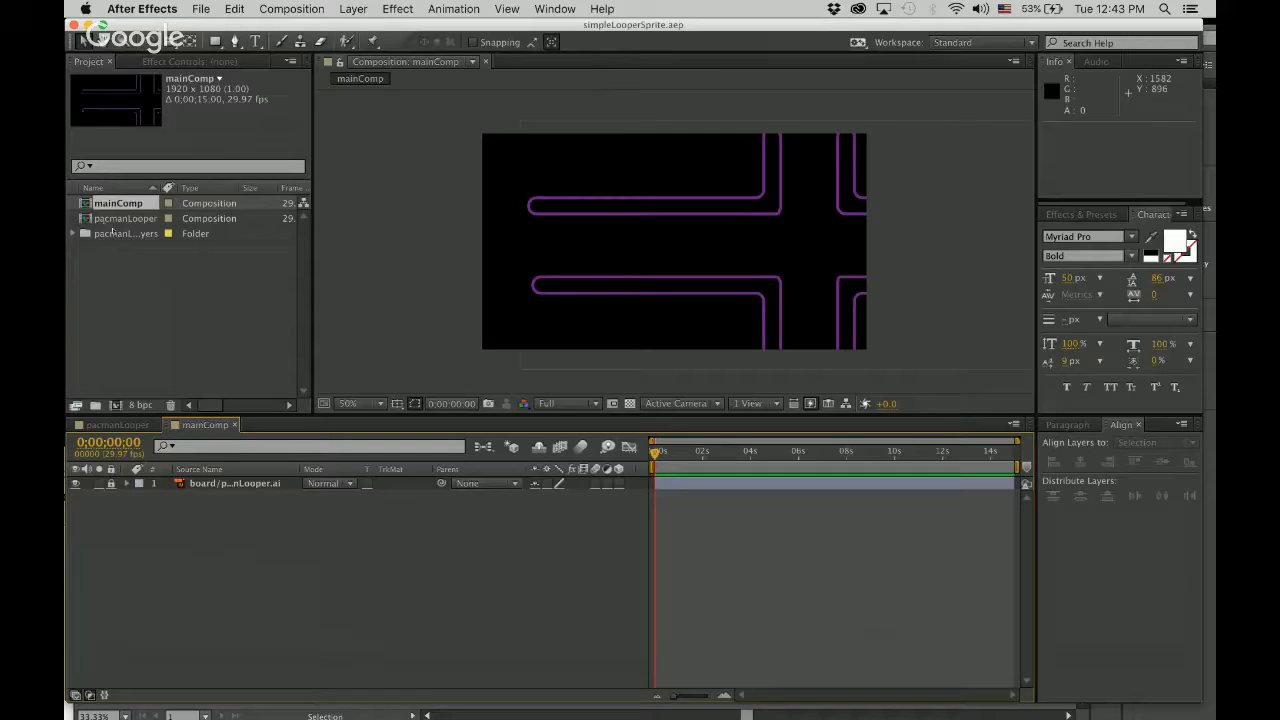
left_click(88, 219)
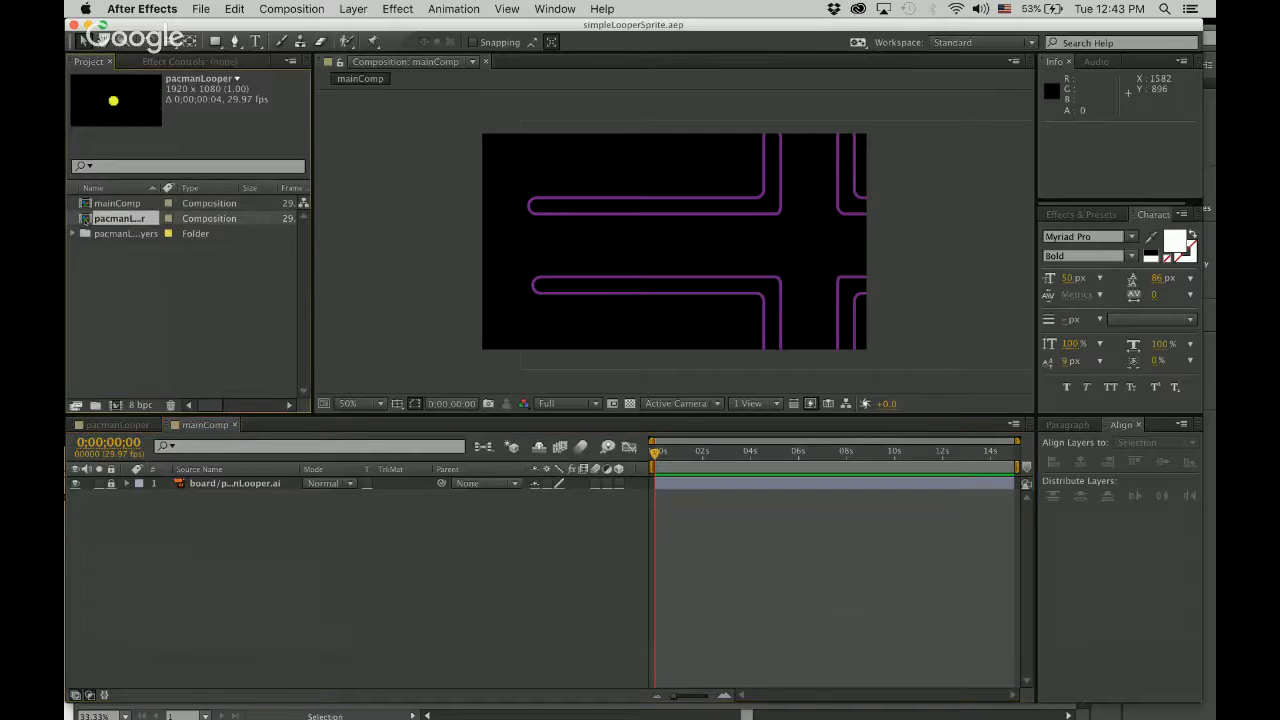
left_click_drag(85, 218, 612, 255)
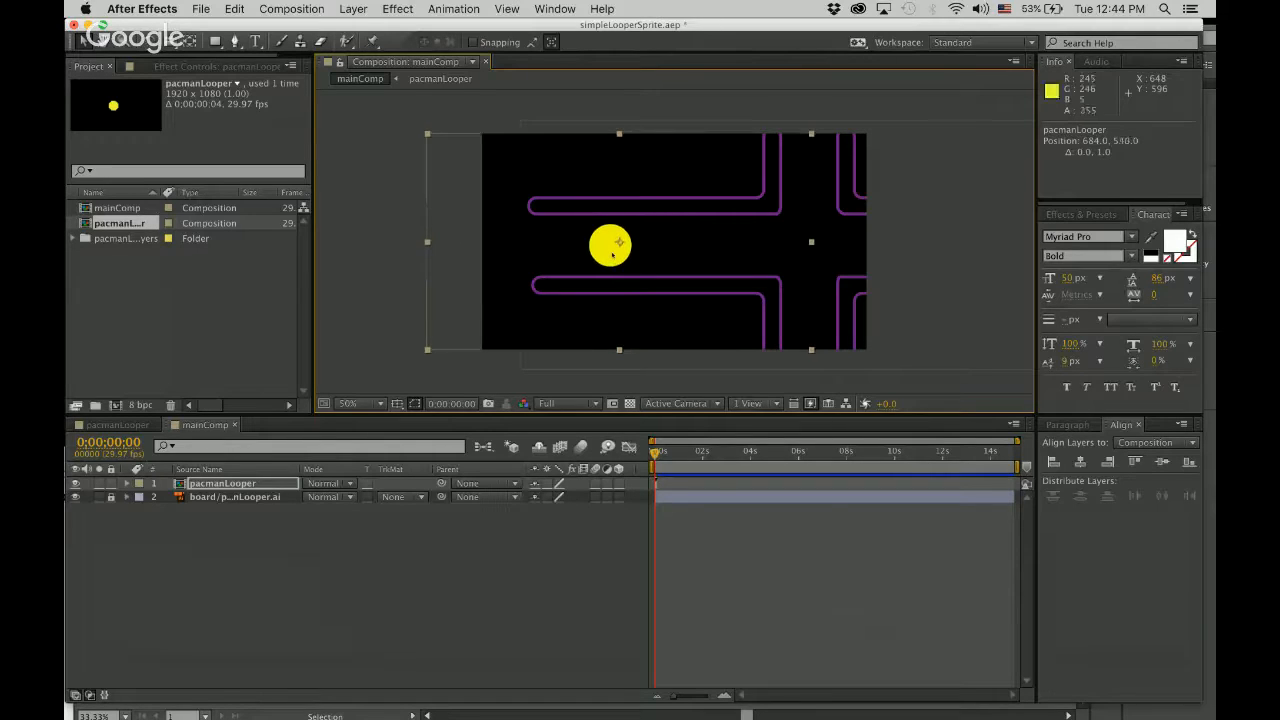
Step: Move the pacmanLooper layer to position 288.0, 540.0, at the open left end of the board's horizontal corridor
key("Left")
key("Left")
key("Left")
key("Left")
key("Left")
key("Left")
key("Left")
key("Left")
key("Left")
key("Left")
key("Left")
key("Left")
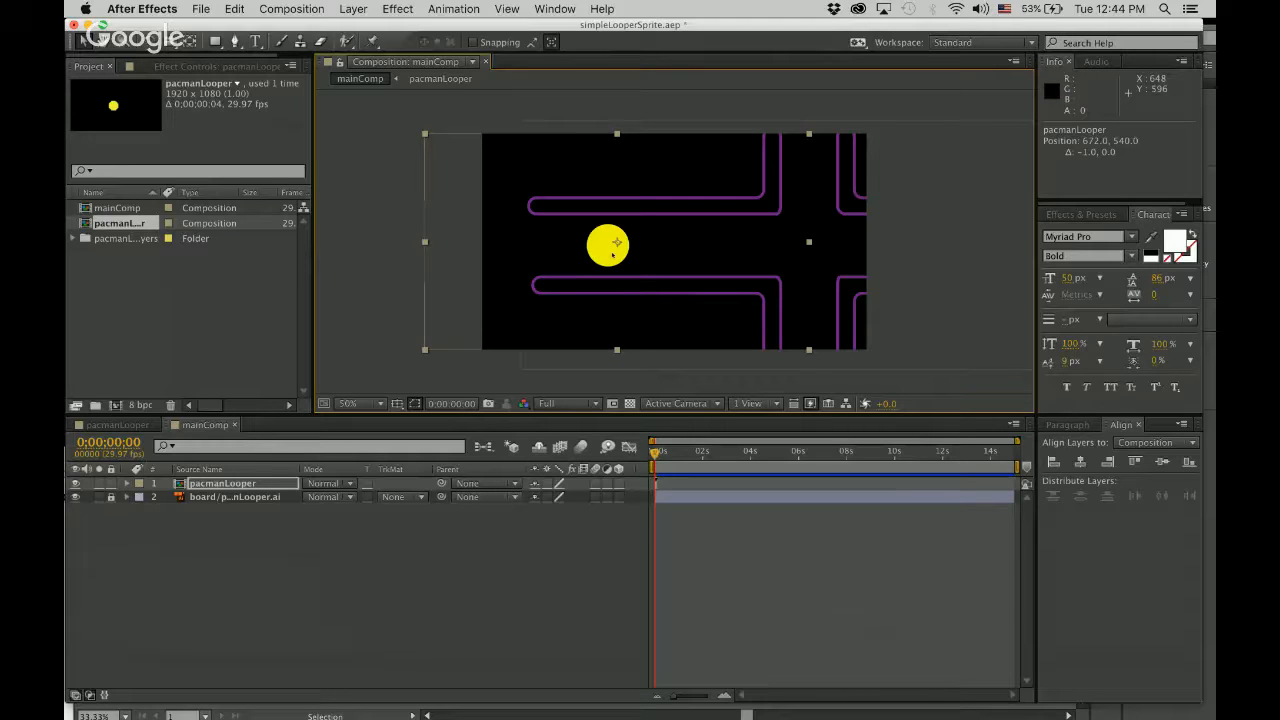
left_click_drag(613, 256, 545, 266)
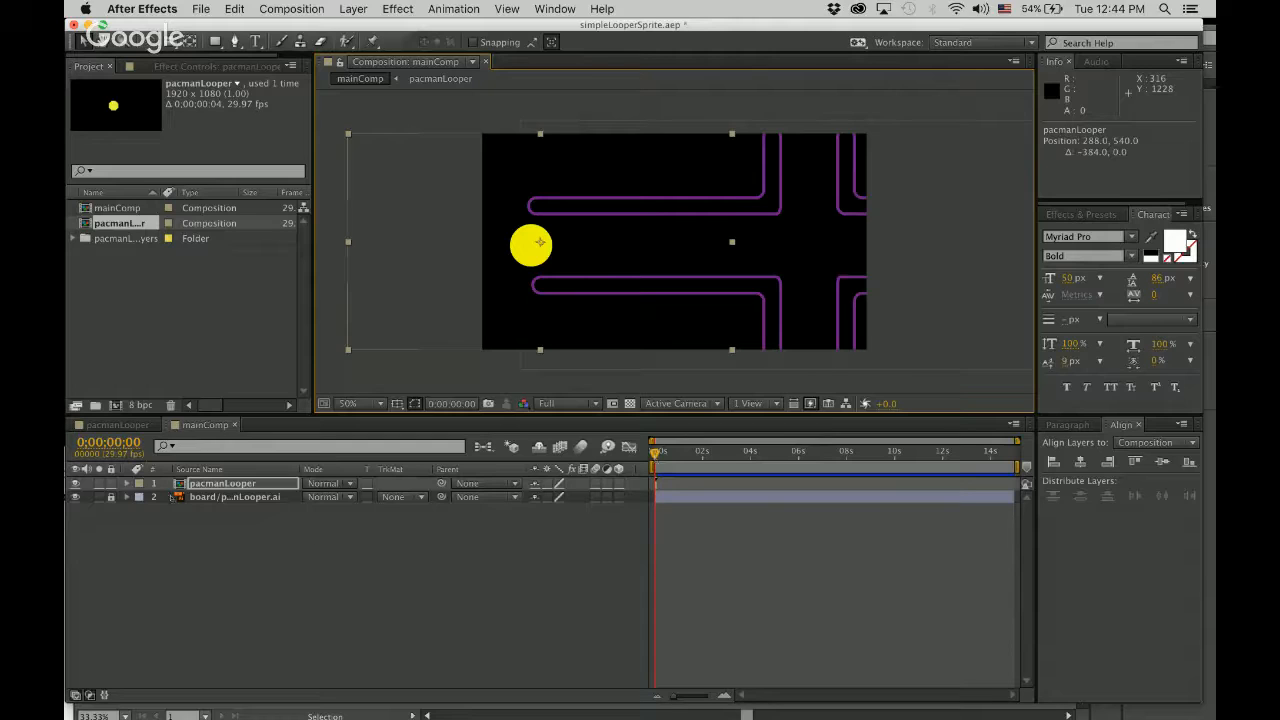
Step: Show the transform properties of the pacmanLooper layer in mainComp and enable time remapping on it
left_click(127, 483)
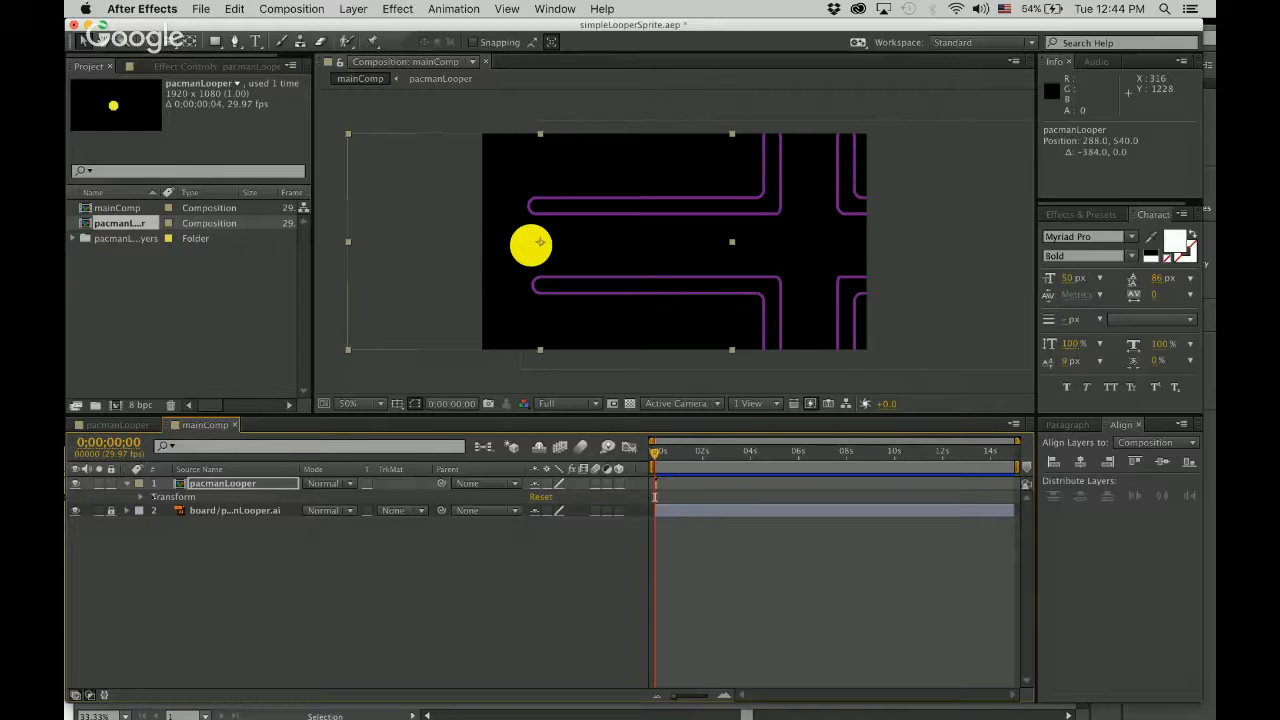
left_click(141, 497)
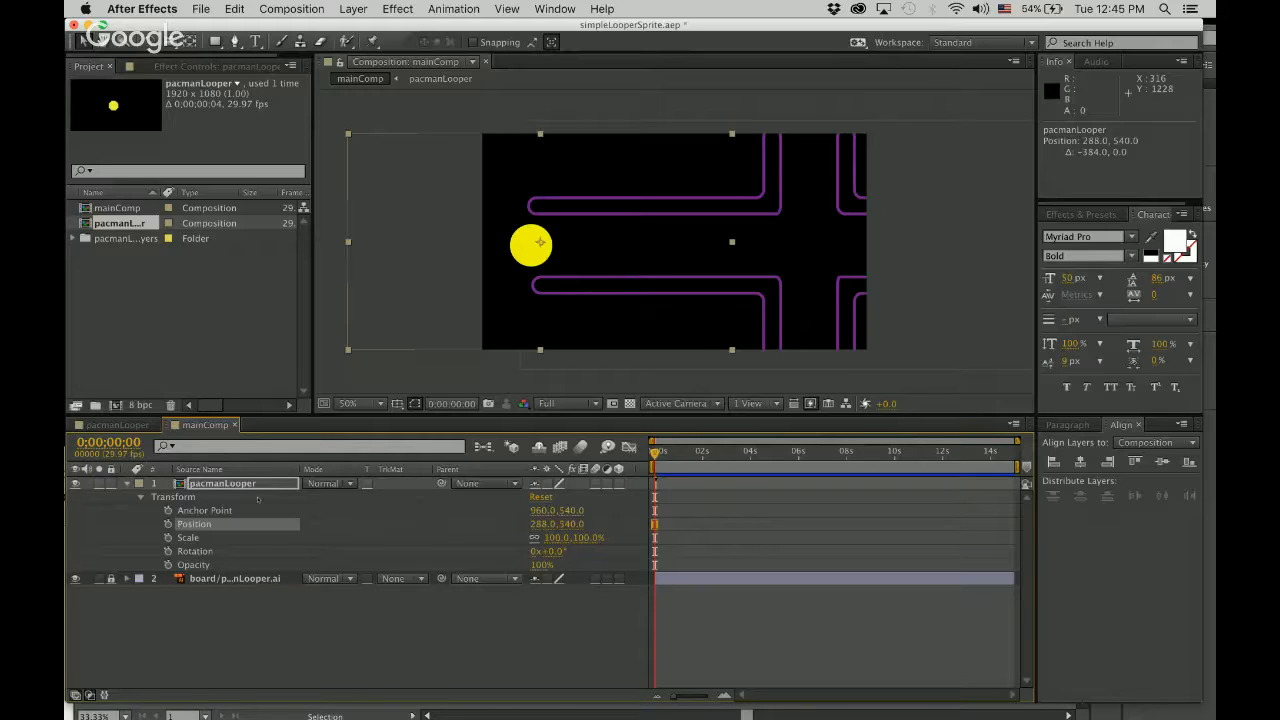
left_click(222, 484)
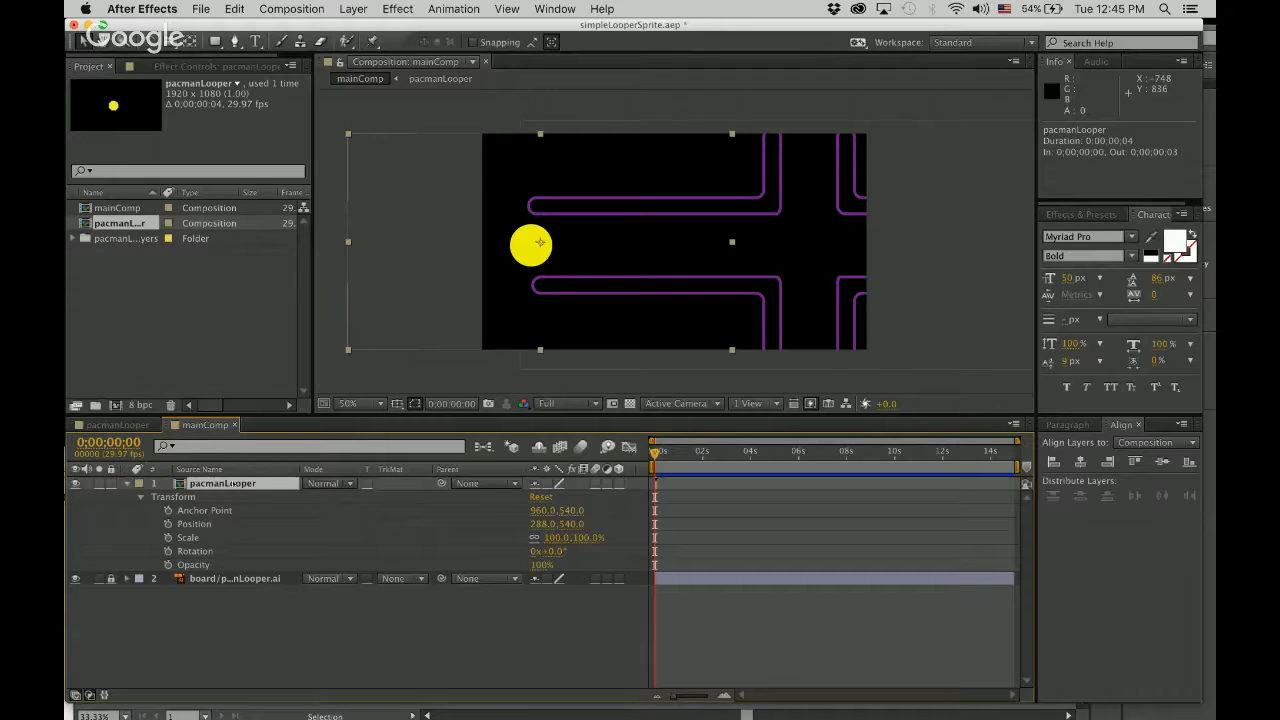
right_click(237, 491)
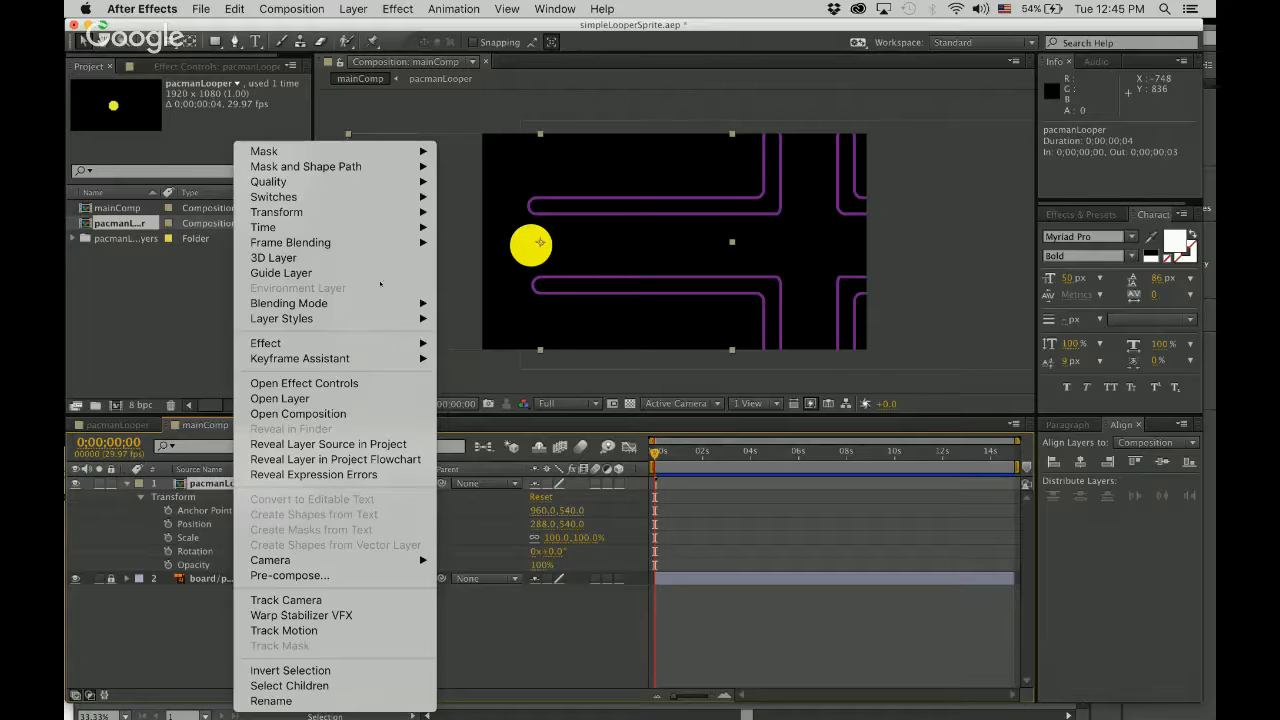
mouse_move(371, 231)
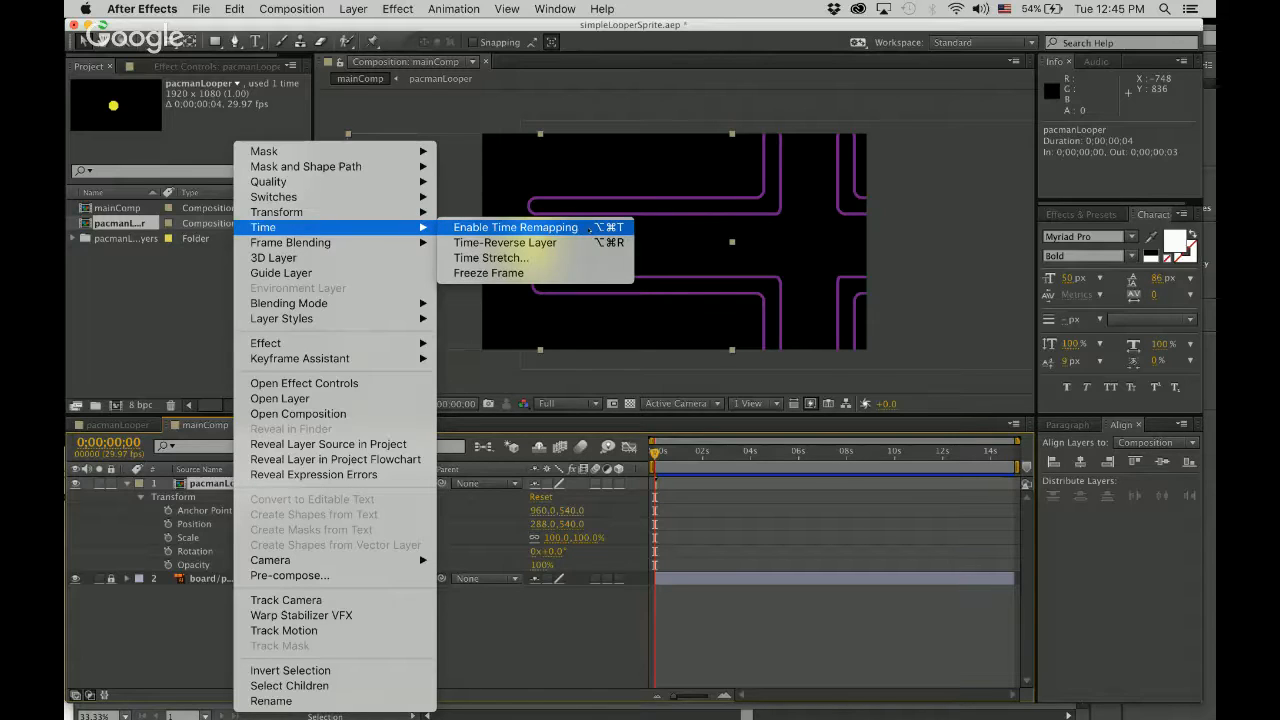
left_click(590, 228)
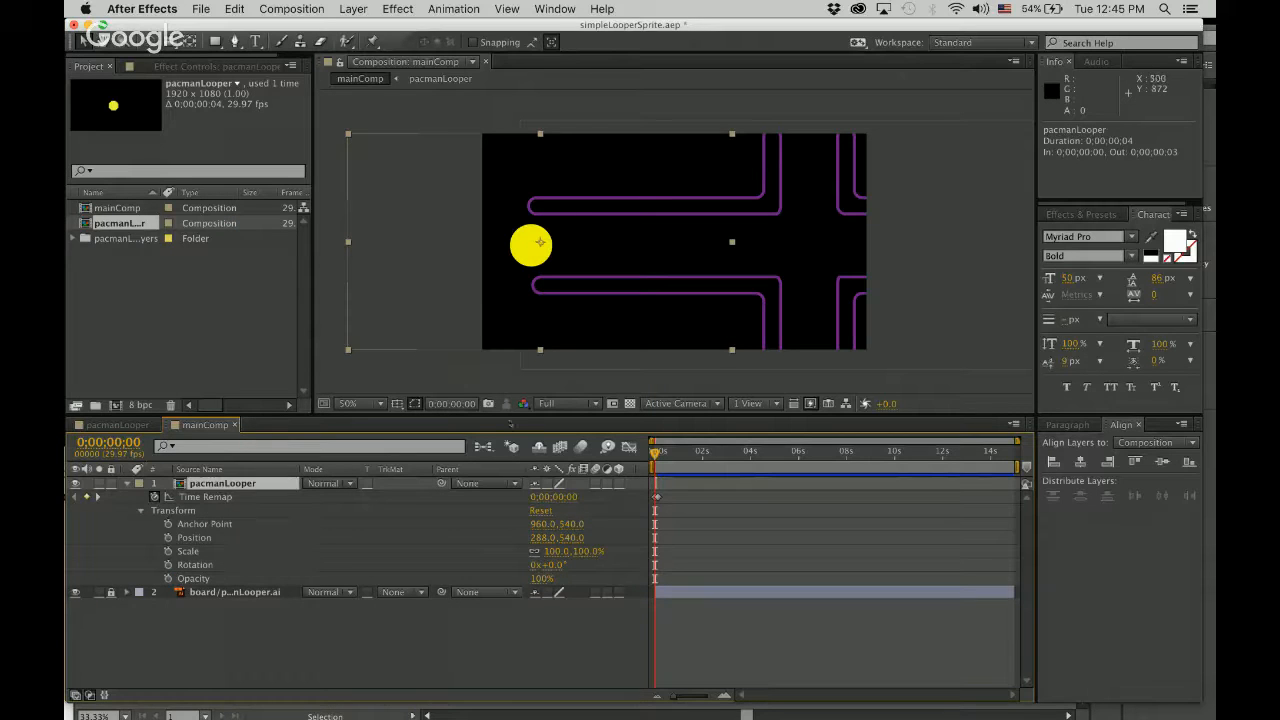
Step: Extend the end of the time-remapped pacmanLooper layer past the end of mainComp to 0;00;15;05
left_click(727, 696)
left_click(727, 696)
left_click(727, 696)
left_click(727, 696)
left_click(727, 696)
left_click(727, 696)
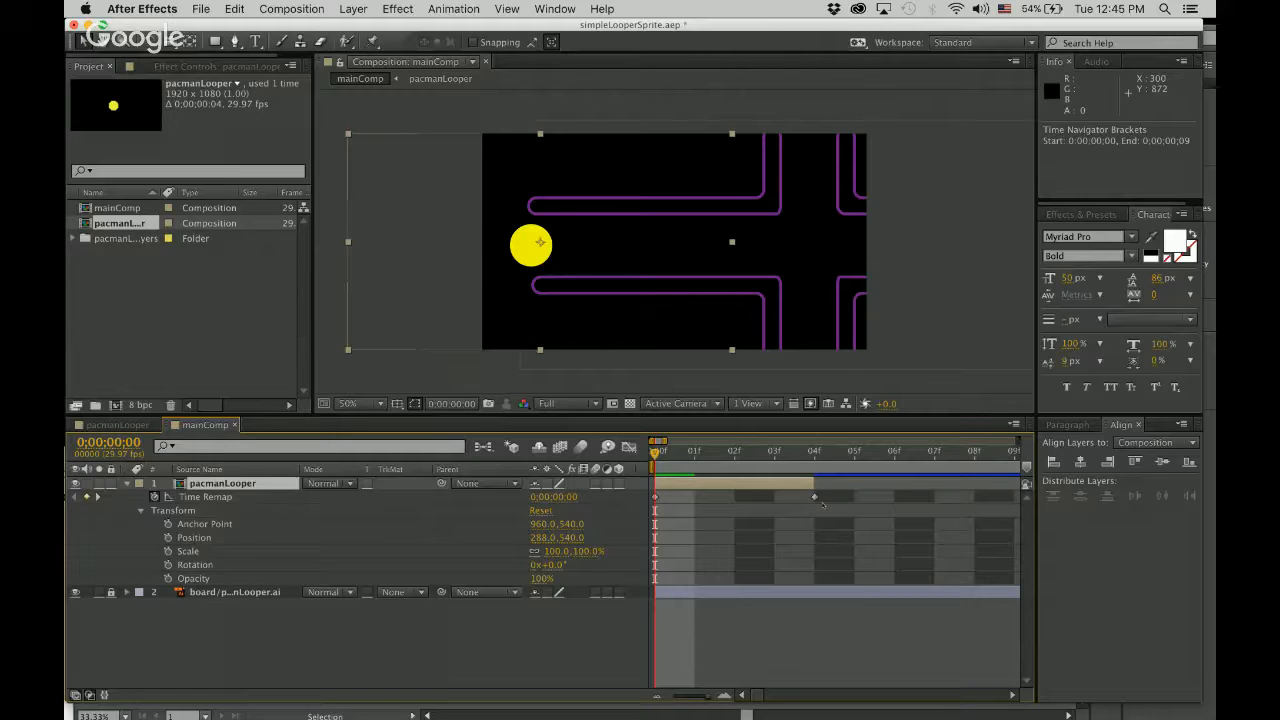
mouse_move(657, 456)
left_mouse_down()
mouse_move(824, 461)
mouse_move(635, 453)
left_mouse_up()
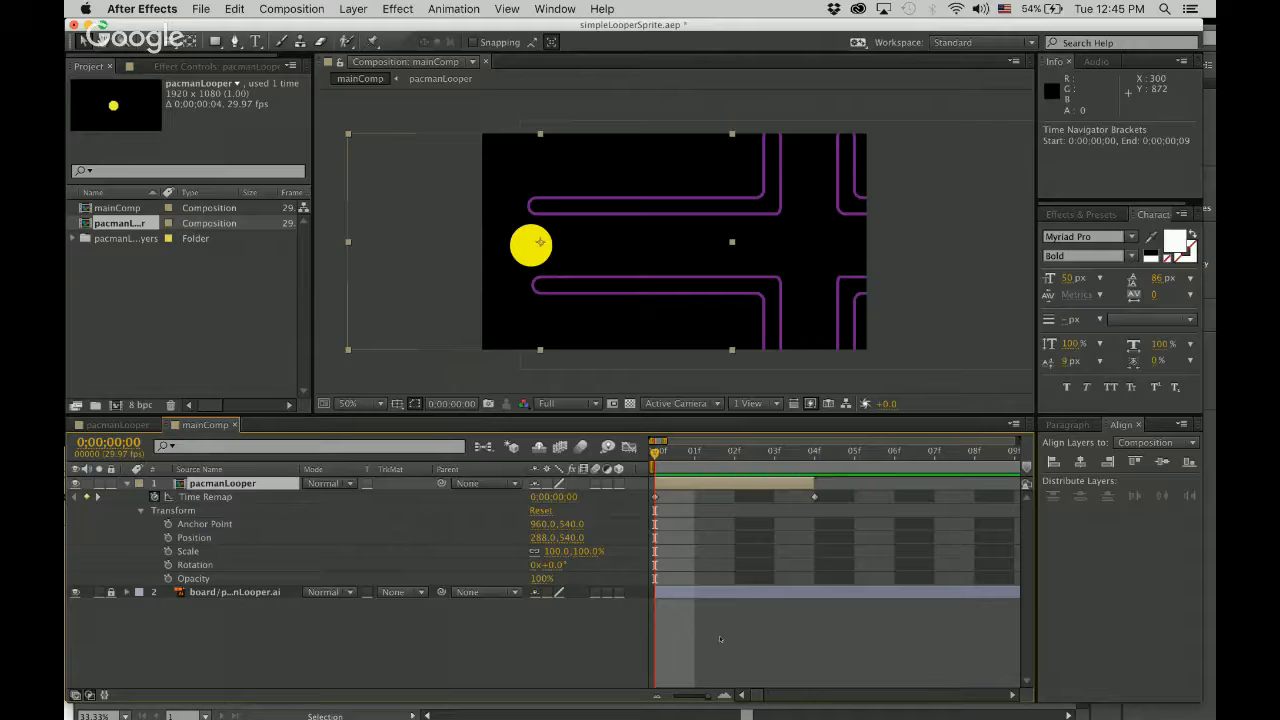
left_click(658, 696)
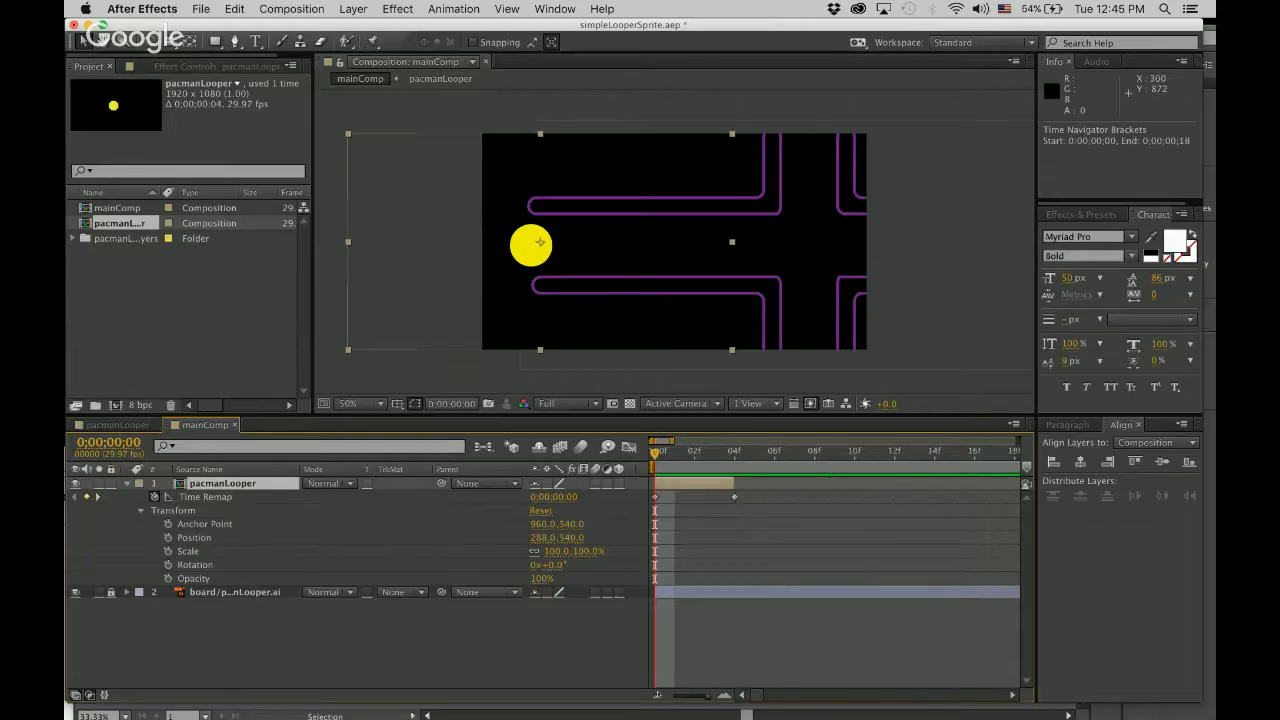
left_click(658, 696)
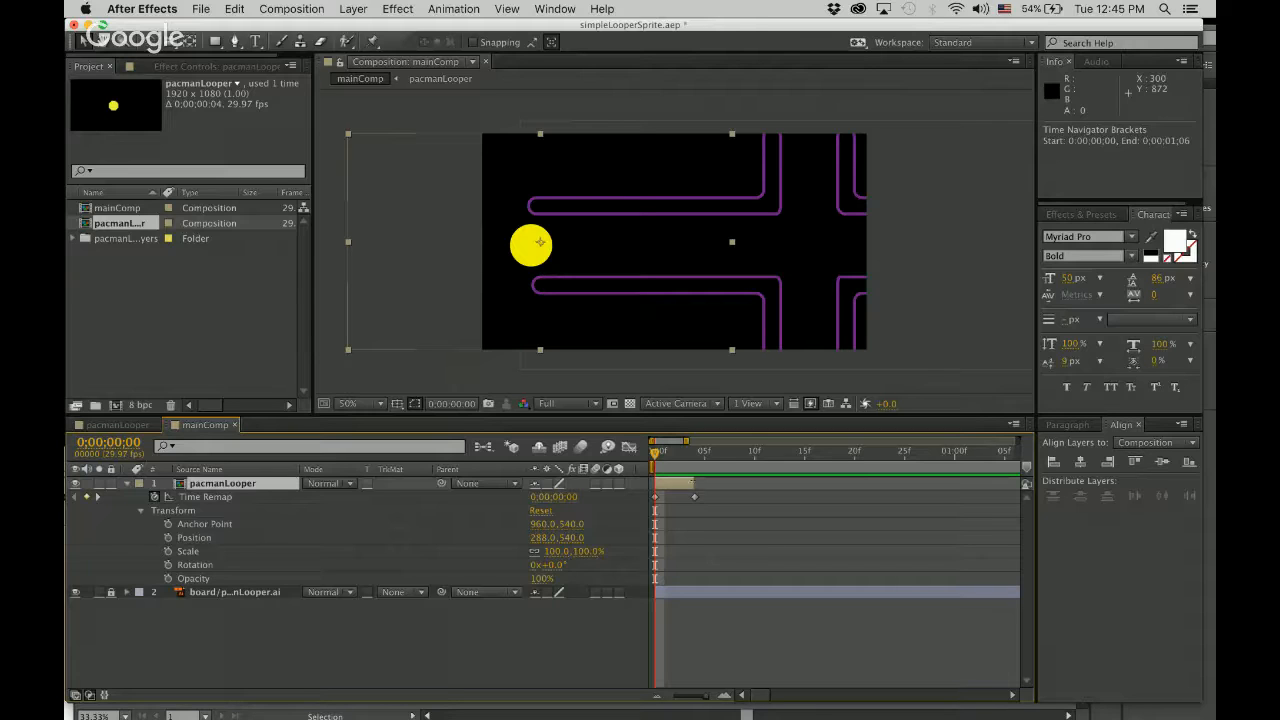
left_click_drag(690, 483, 1018, 483)
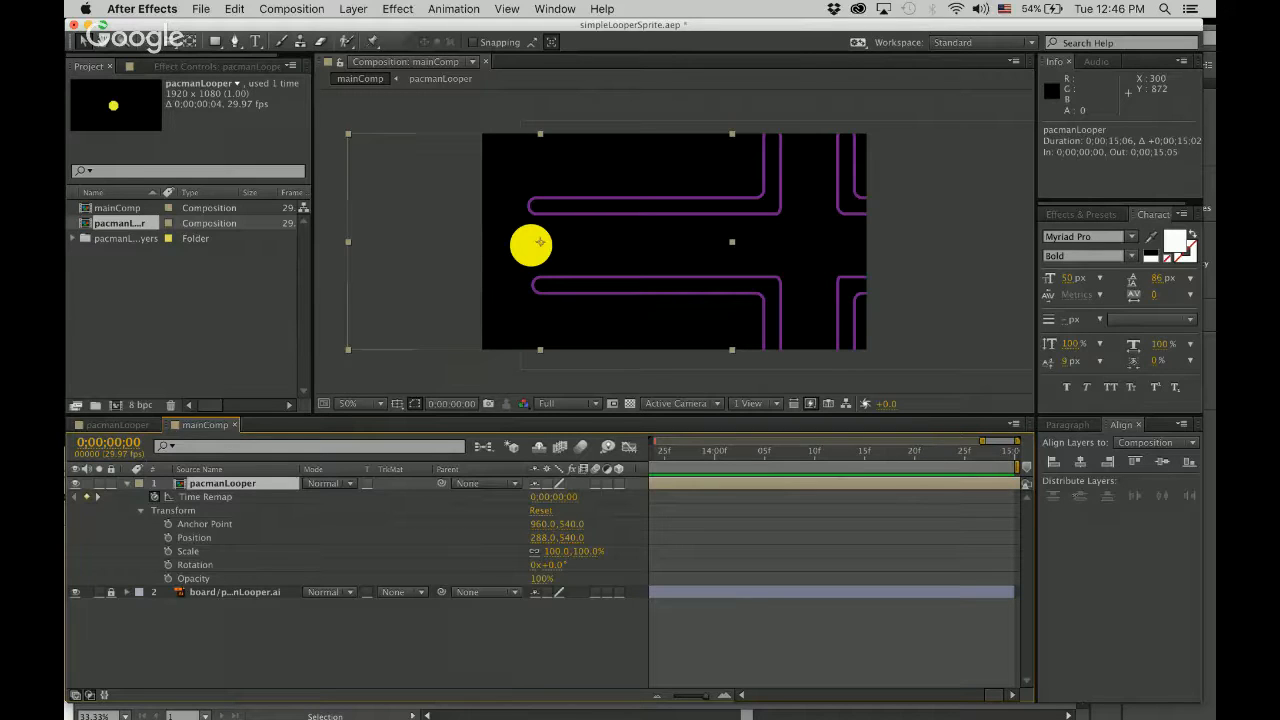
Step: Preview mainComp from the start with the extended pacmanLooper layer, and return to the first frame
left_click_drag(990, 695, 704, 715)
key("space")
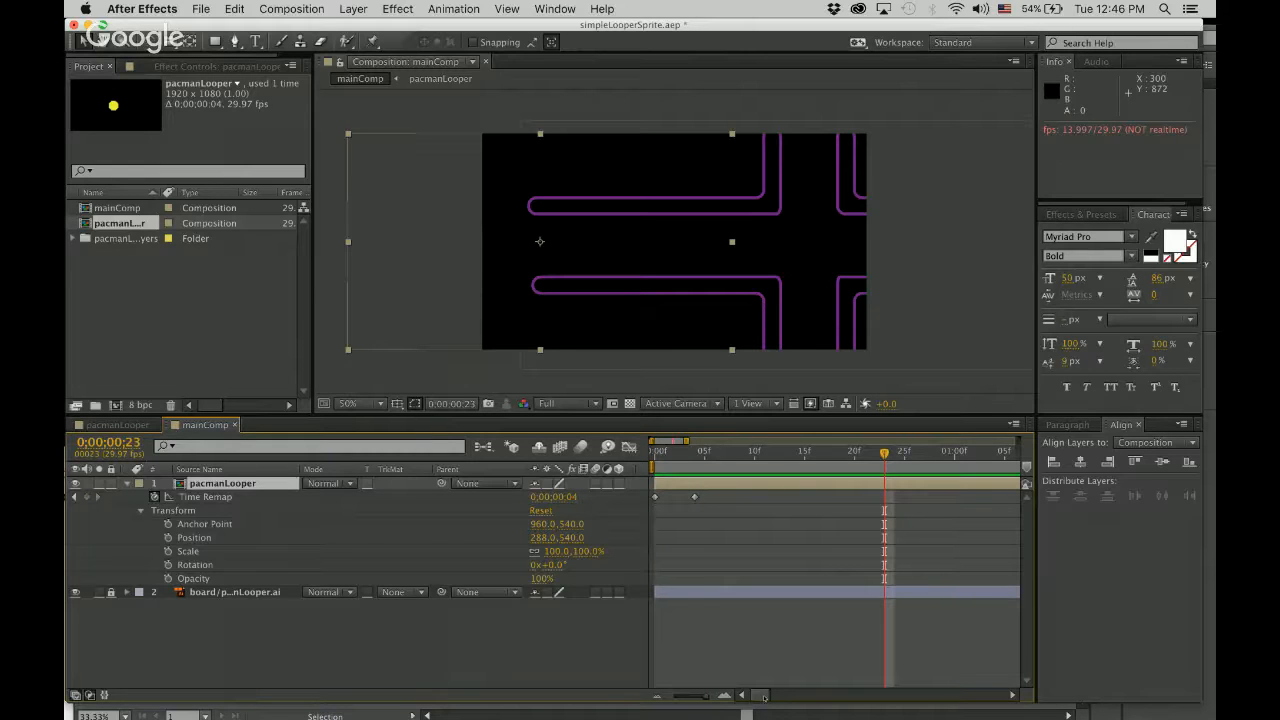
key("Home")
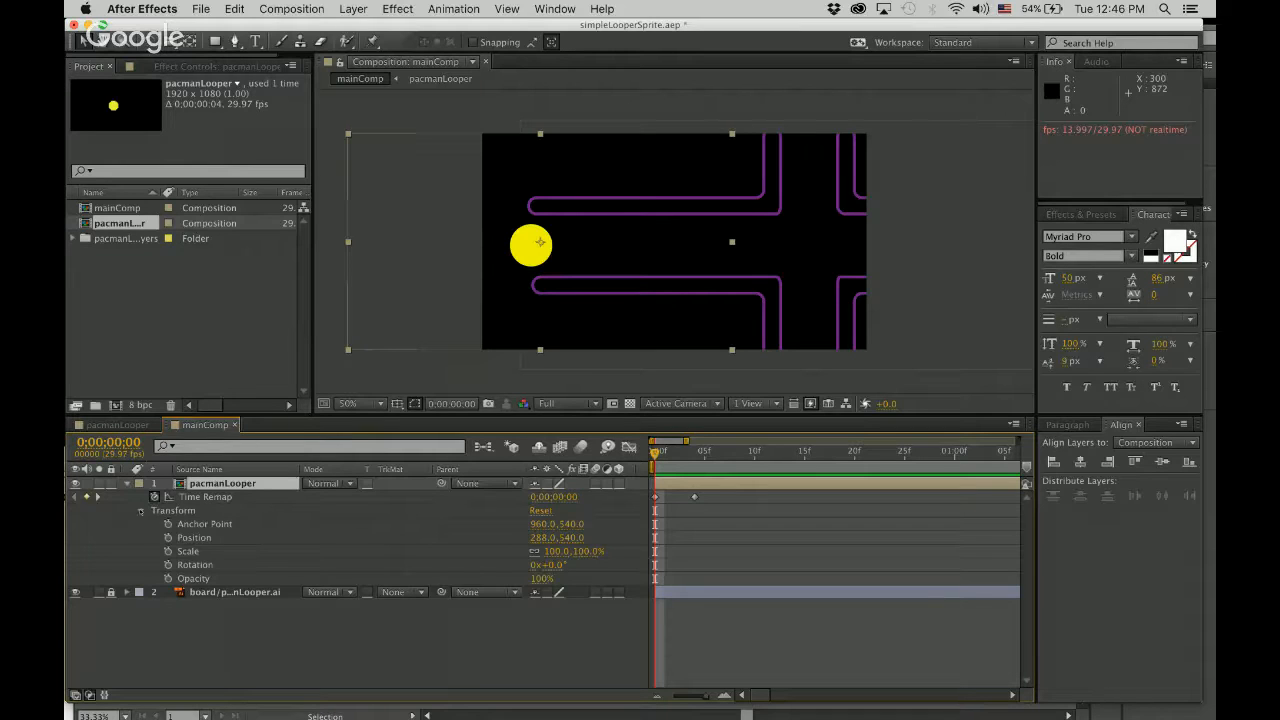
Step: Add the expression loopOut("cycle,0") to the Time Remap property of the pacmanLooper layer
left_click(205, 497)
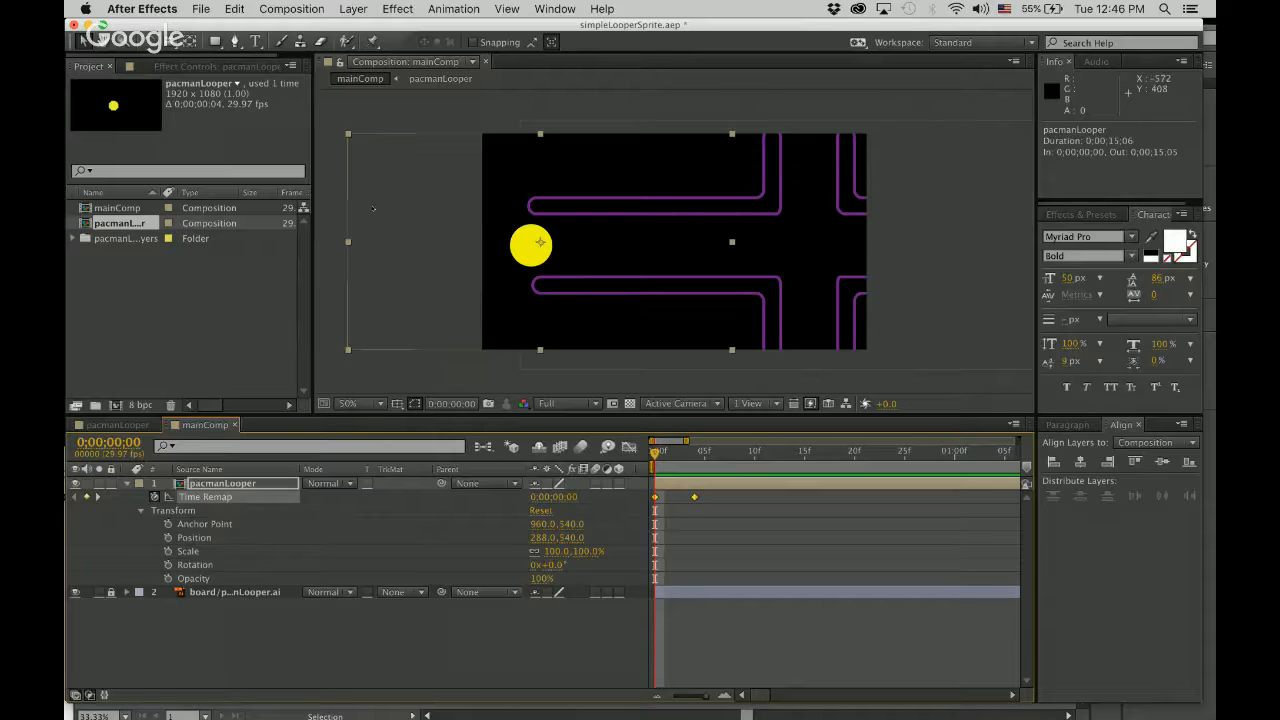
left_click(455, 9)
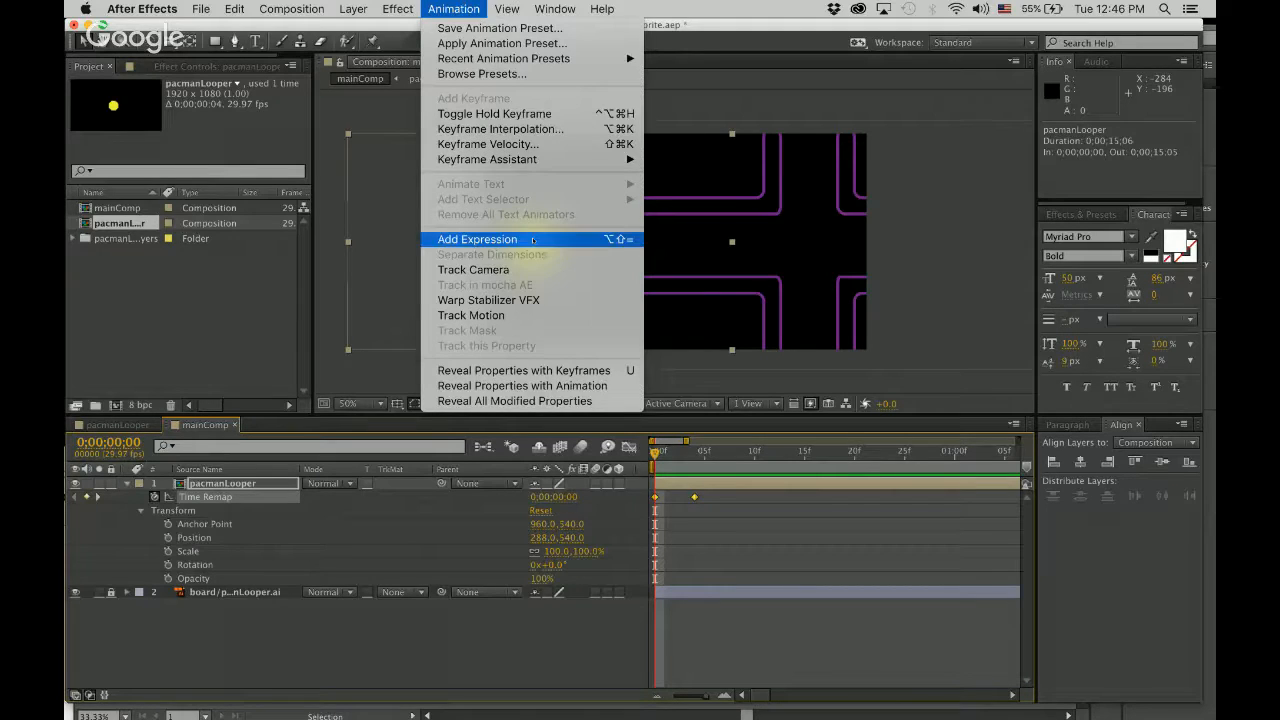
left_click(533, 240)
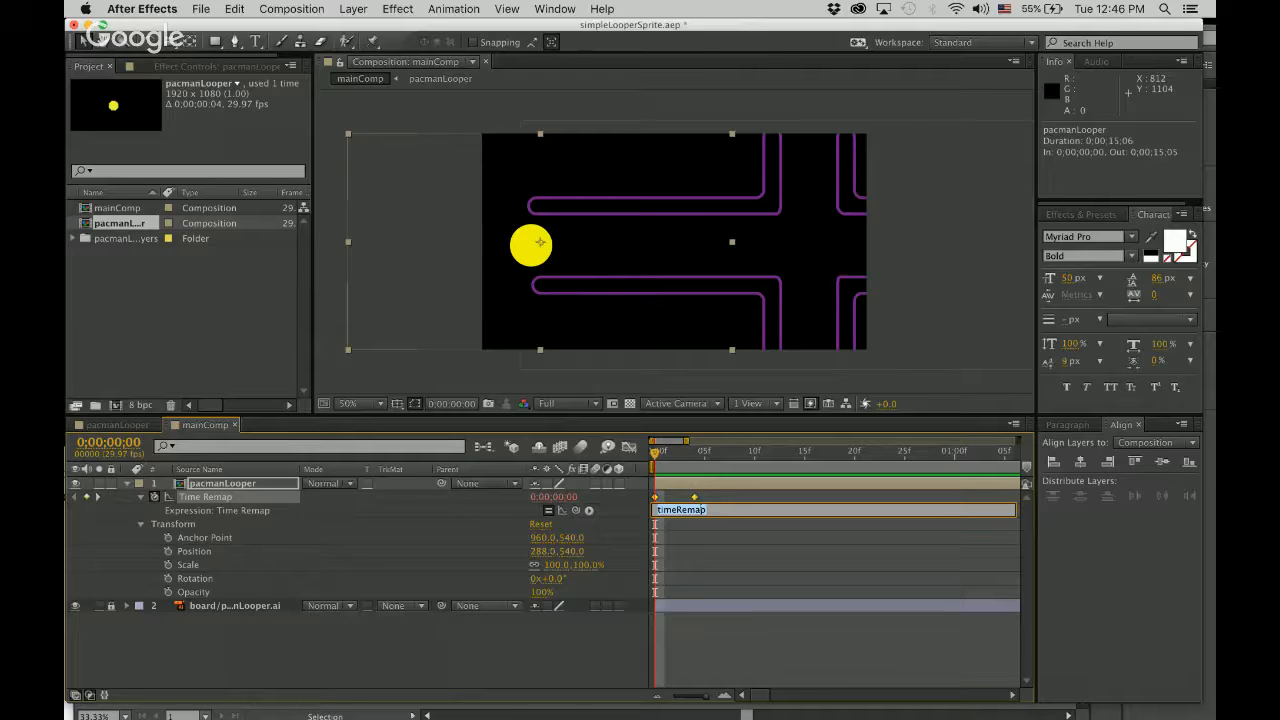
key("BackSpace")
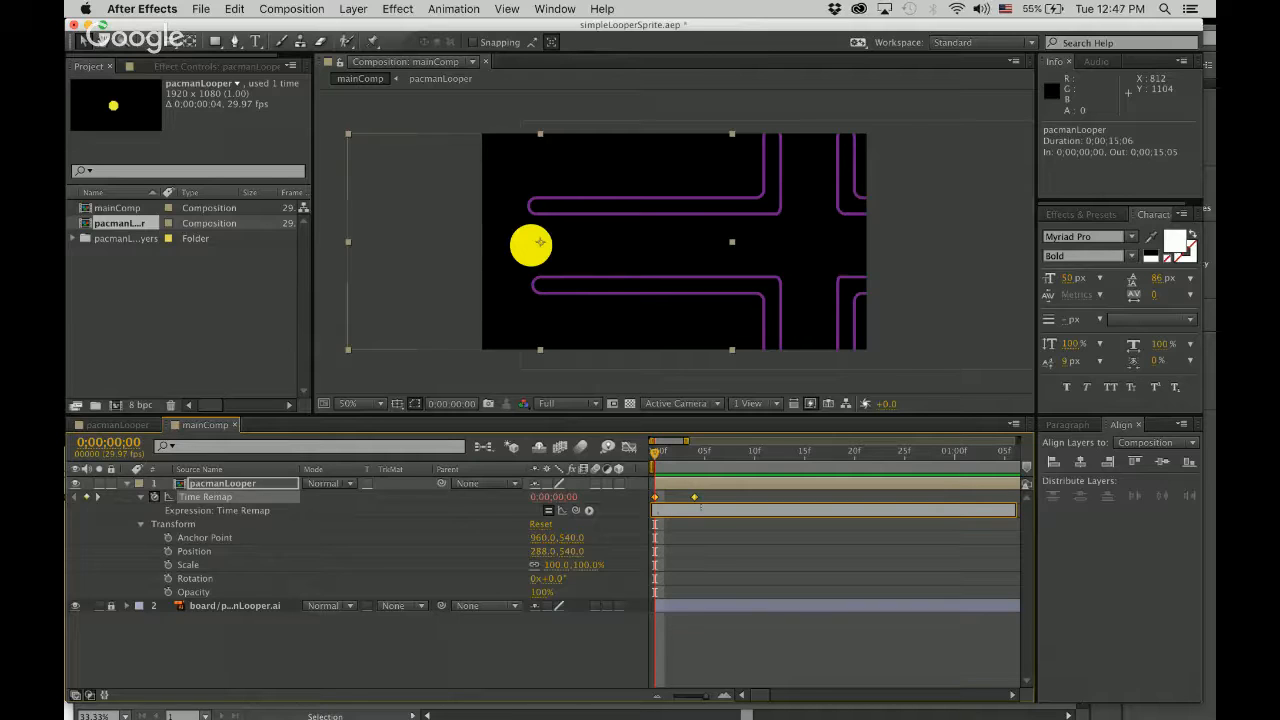
type("loopOut(\"cycle,0\")")
left_click(751, 572)
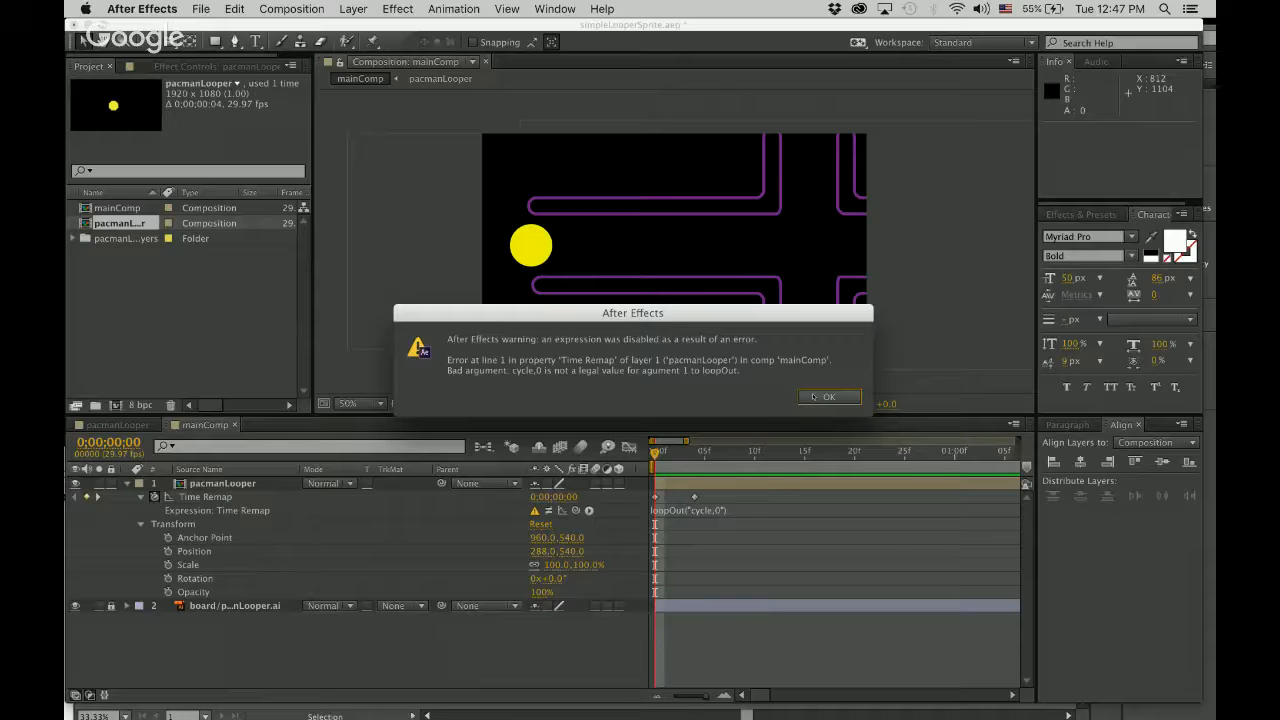
left_click(814, 397)
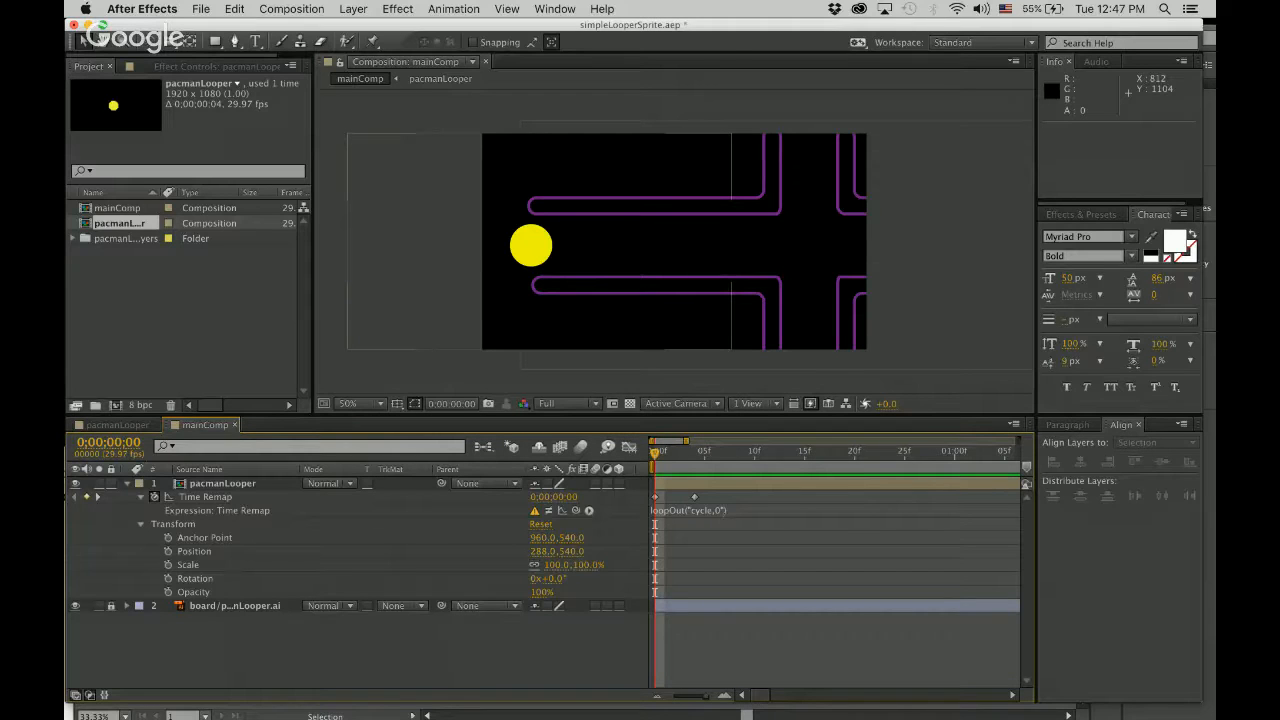
Step: Correct the Time Remap expression's quotation marks so that it reads loopOut("cycle",0)
left_click(724, 511)
left_click(729, 510)
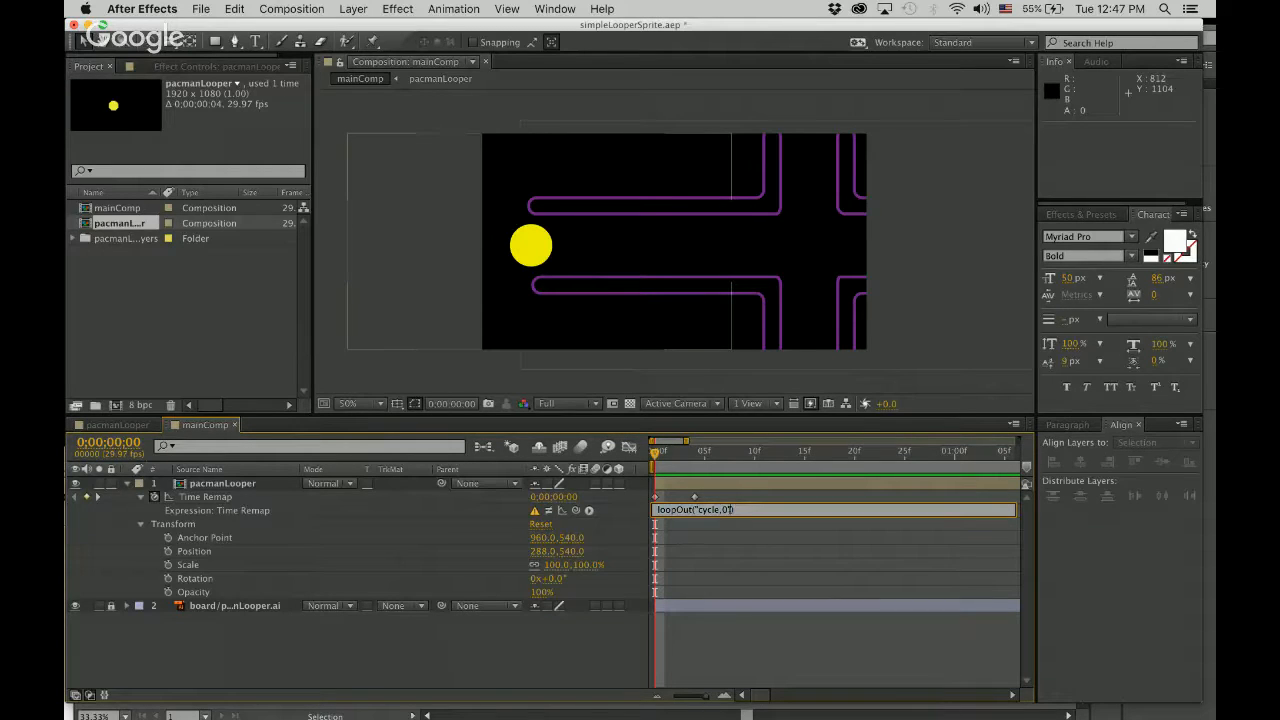
key("BackSpace")
type("\"")
left_click(773, 533)
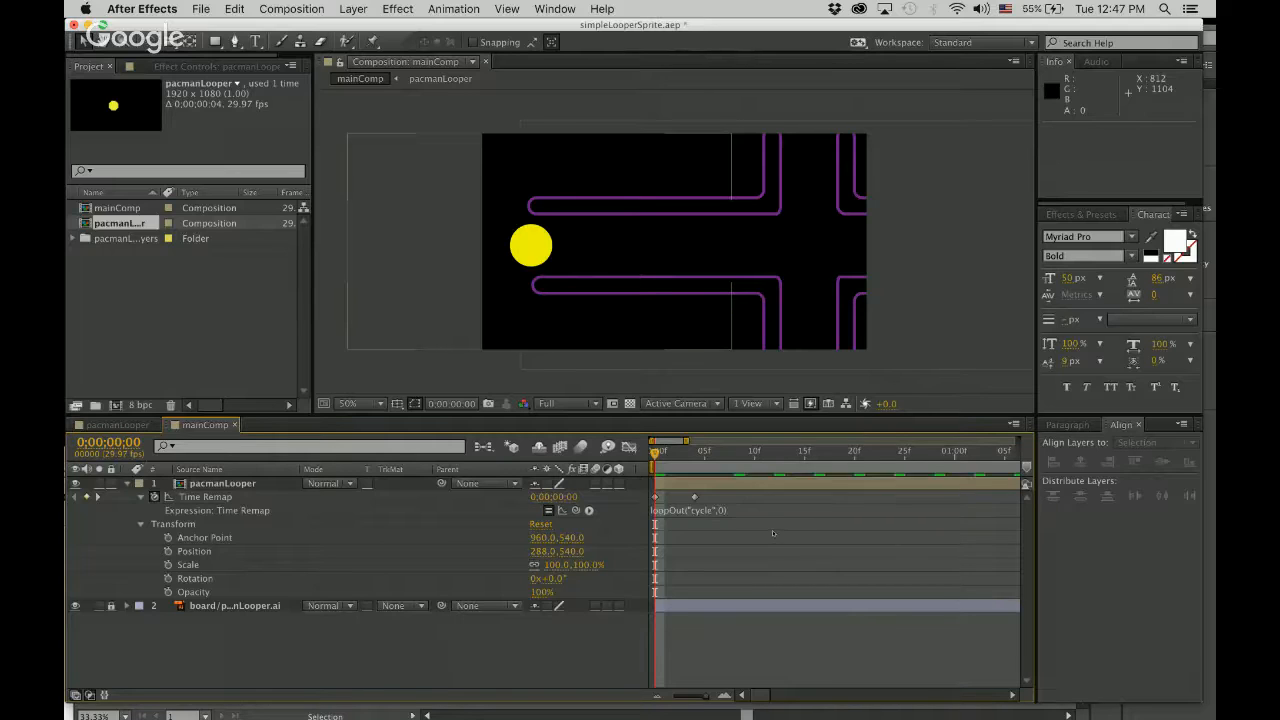
left_click(720, 510)
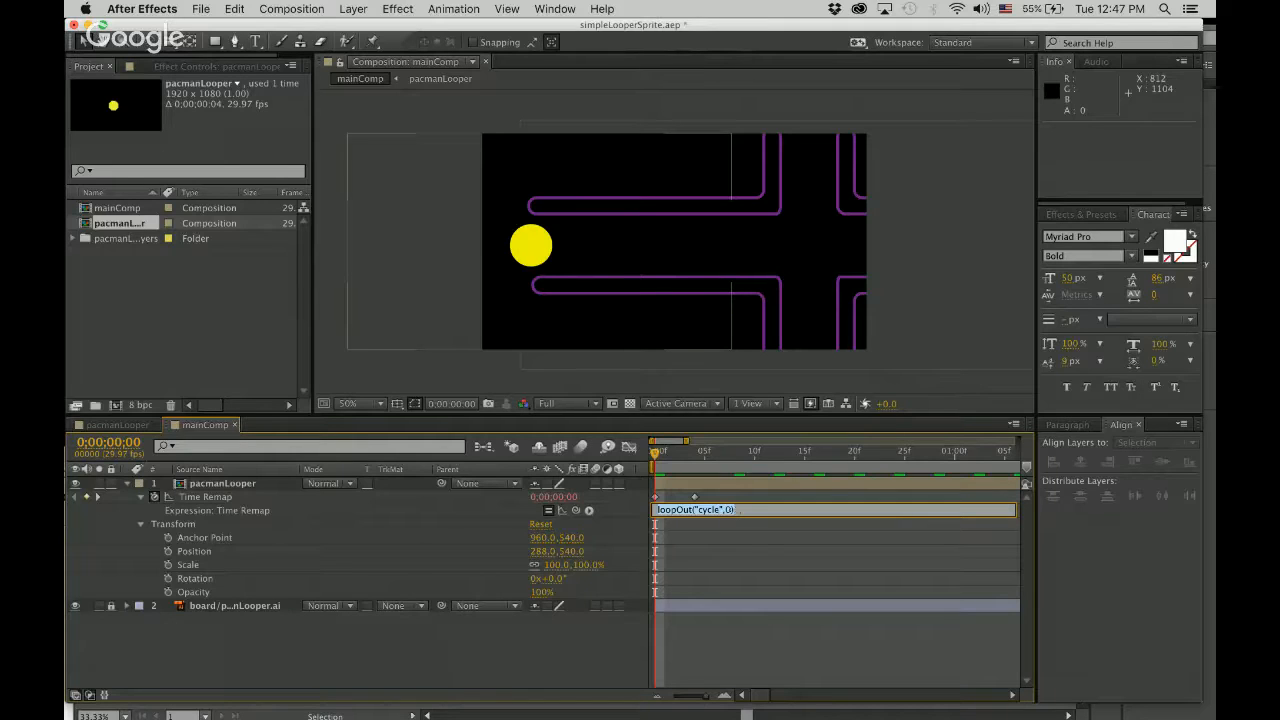
left_click(731, 510)
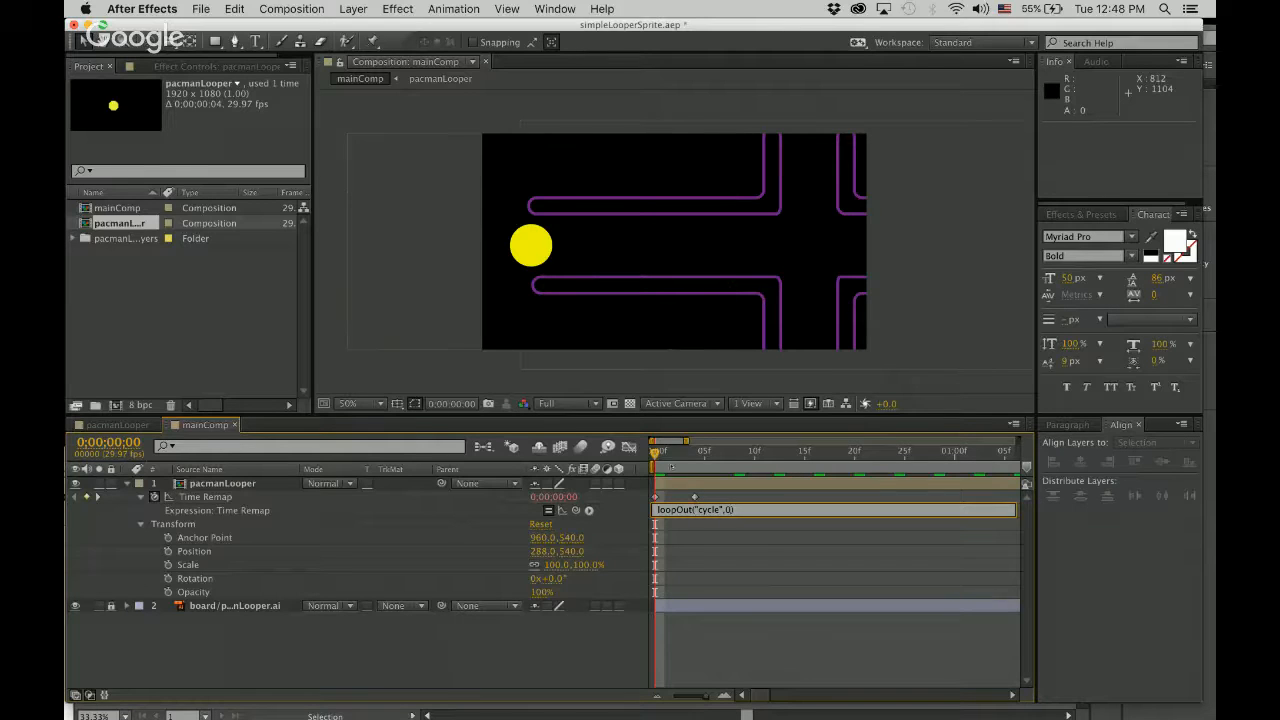
left_click(669, 568)
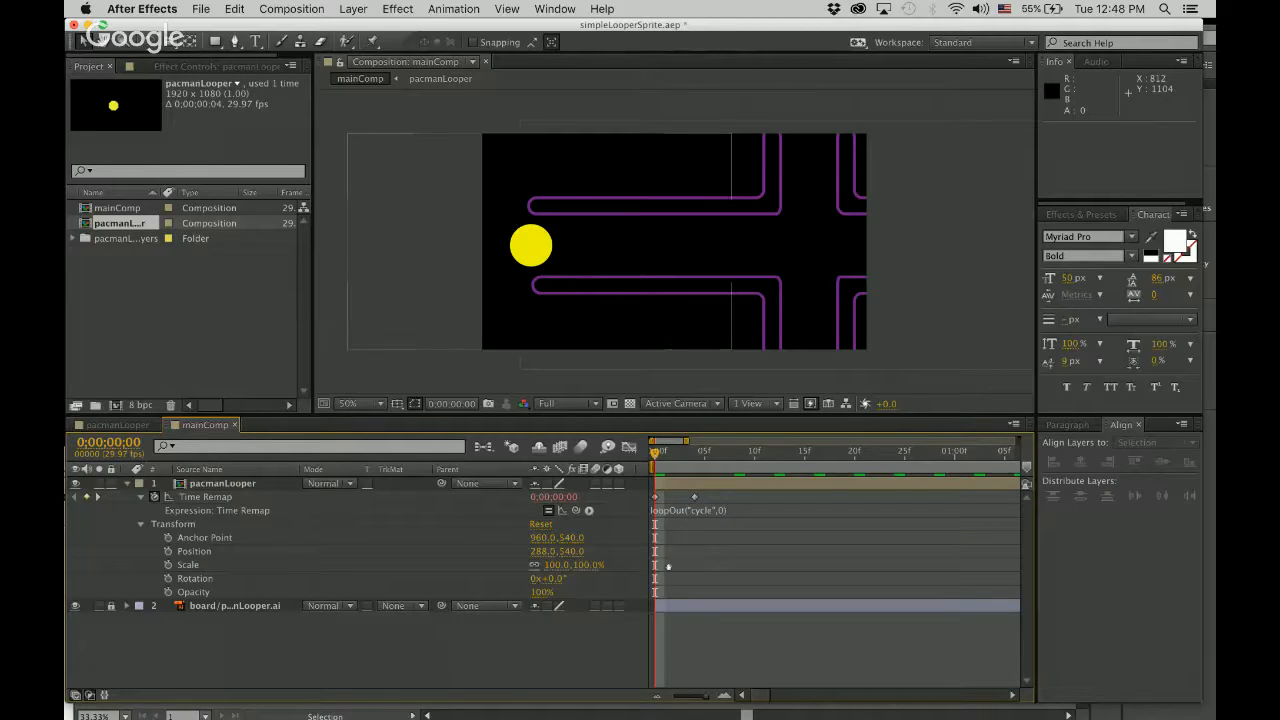
Step: Preview the looping Pac-Man in mainComp and show the composition's full 15-second time range
key("space")
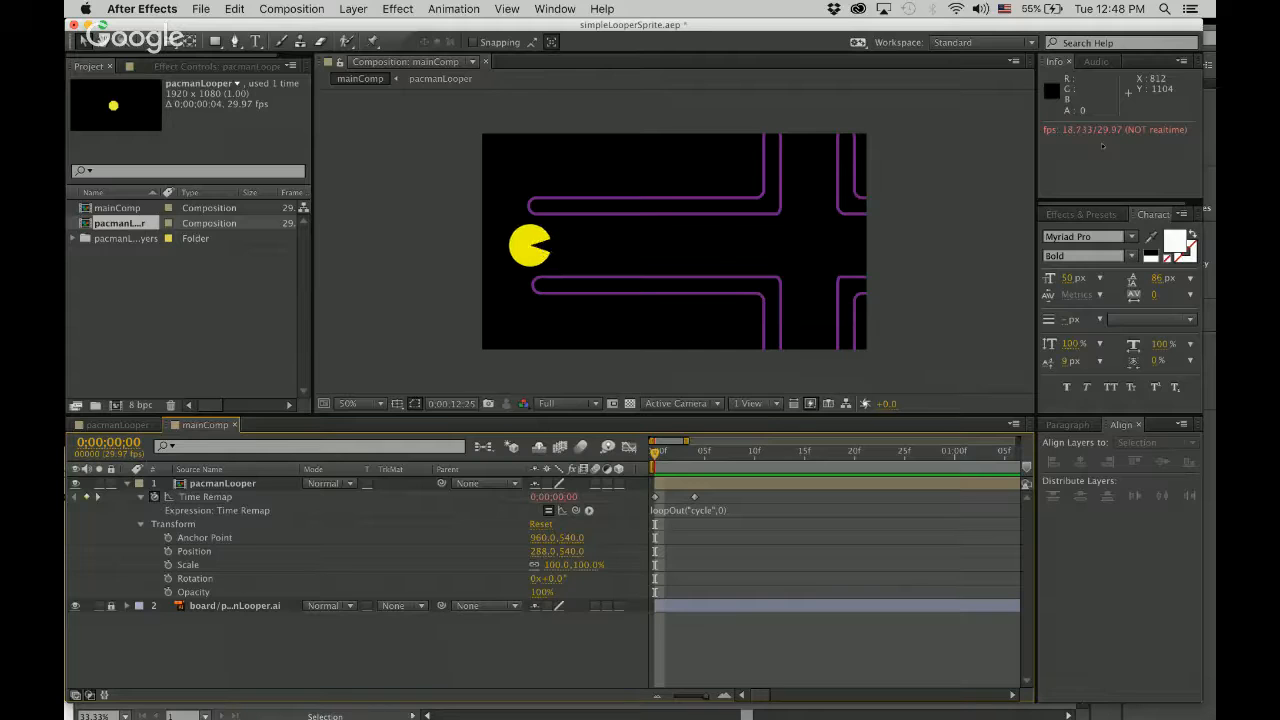
key("space")
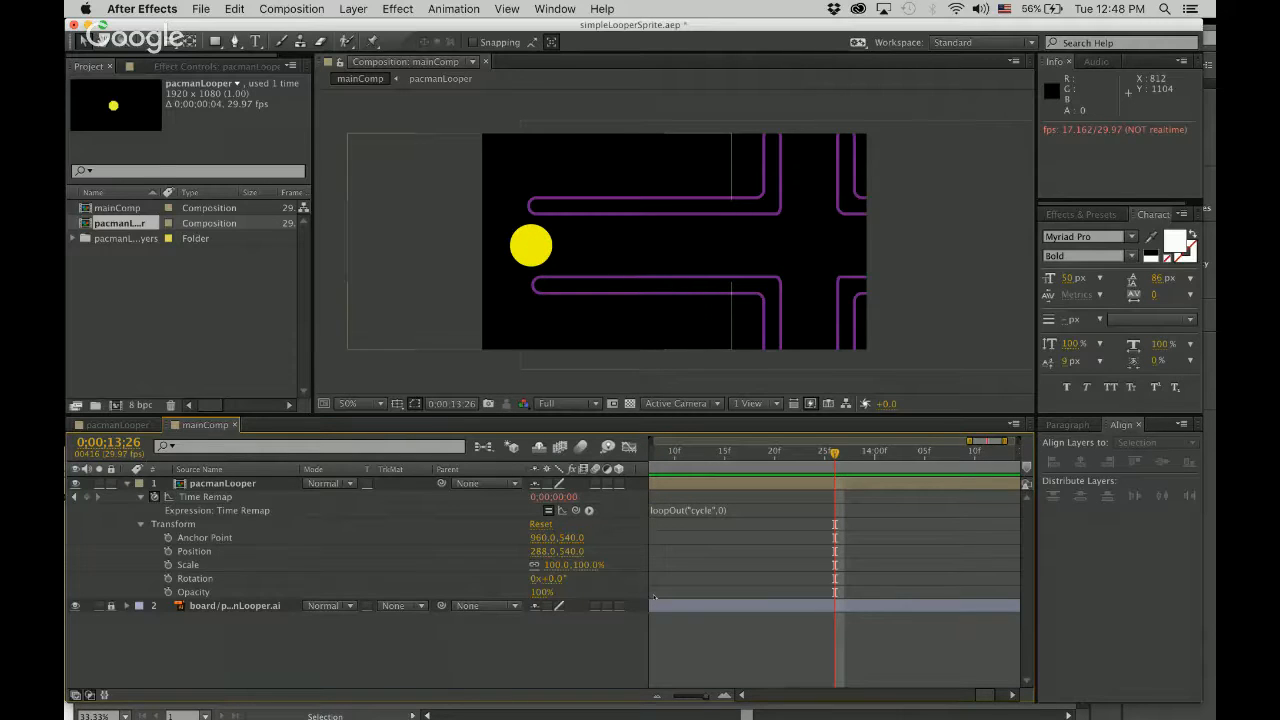
left_click(656, 695)
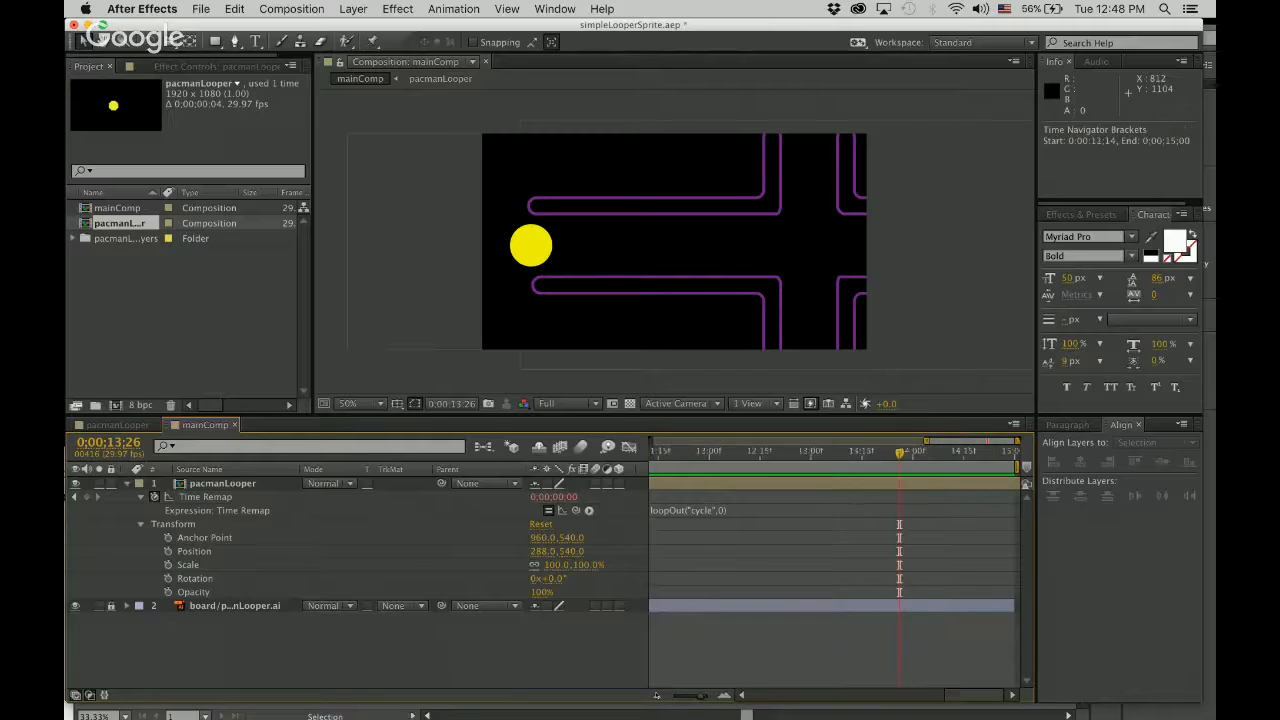
left_click_drag(926, 441, 648, 441)
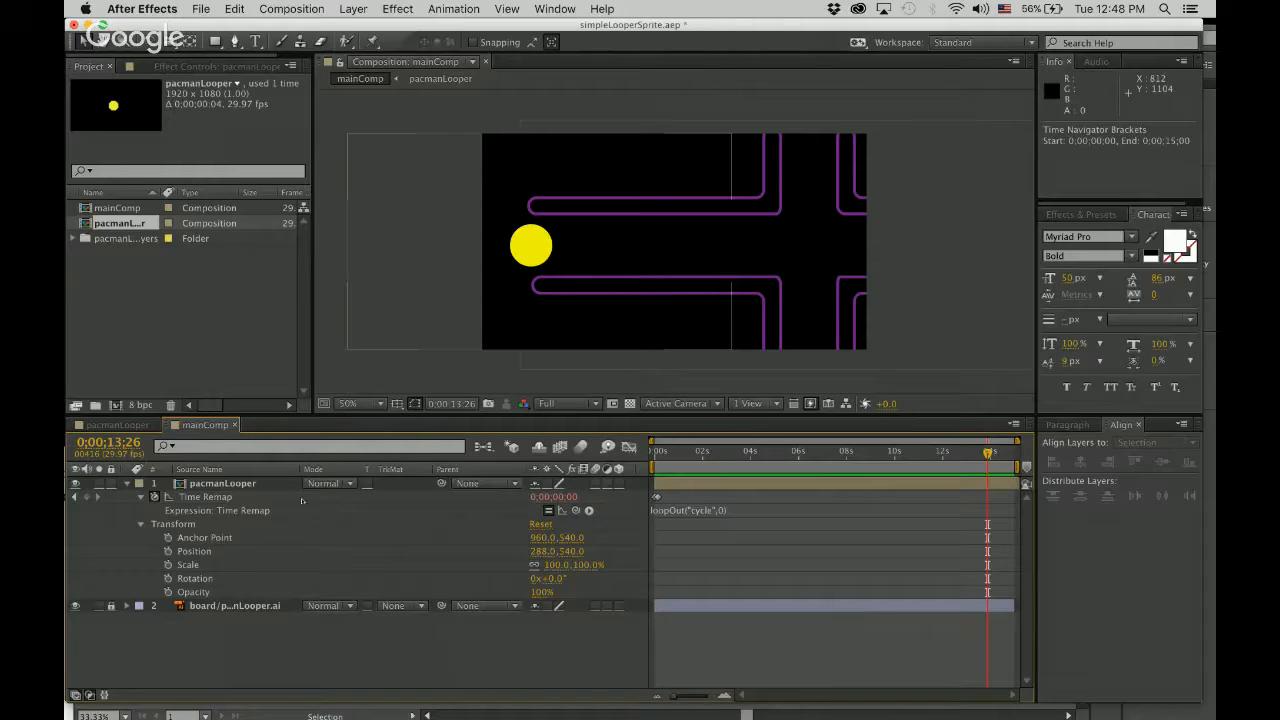
Step: At the first frame of mainComp, move the pacmanLooper layer off the board's left side to -100, 540 and add a Position keyframe
left_click(538, 244)
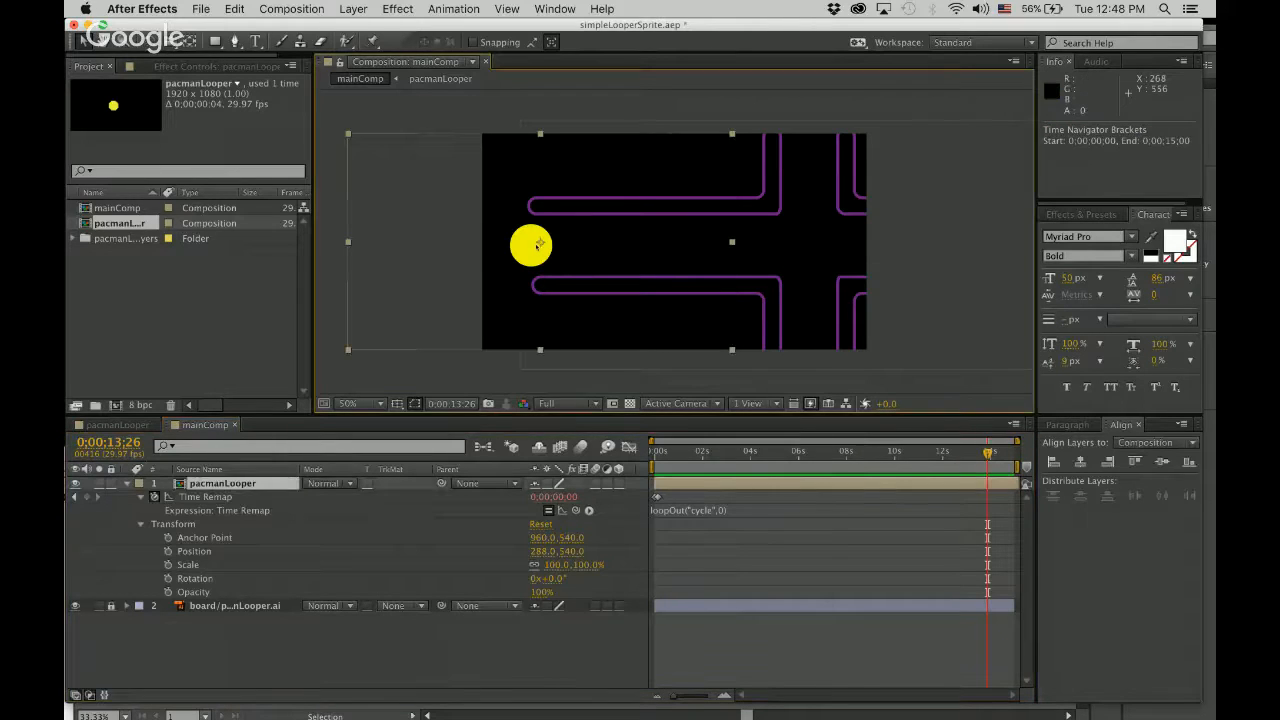
left_click_drag(988, 452, 655, 452)
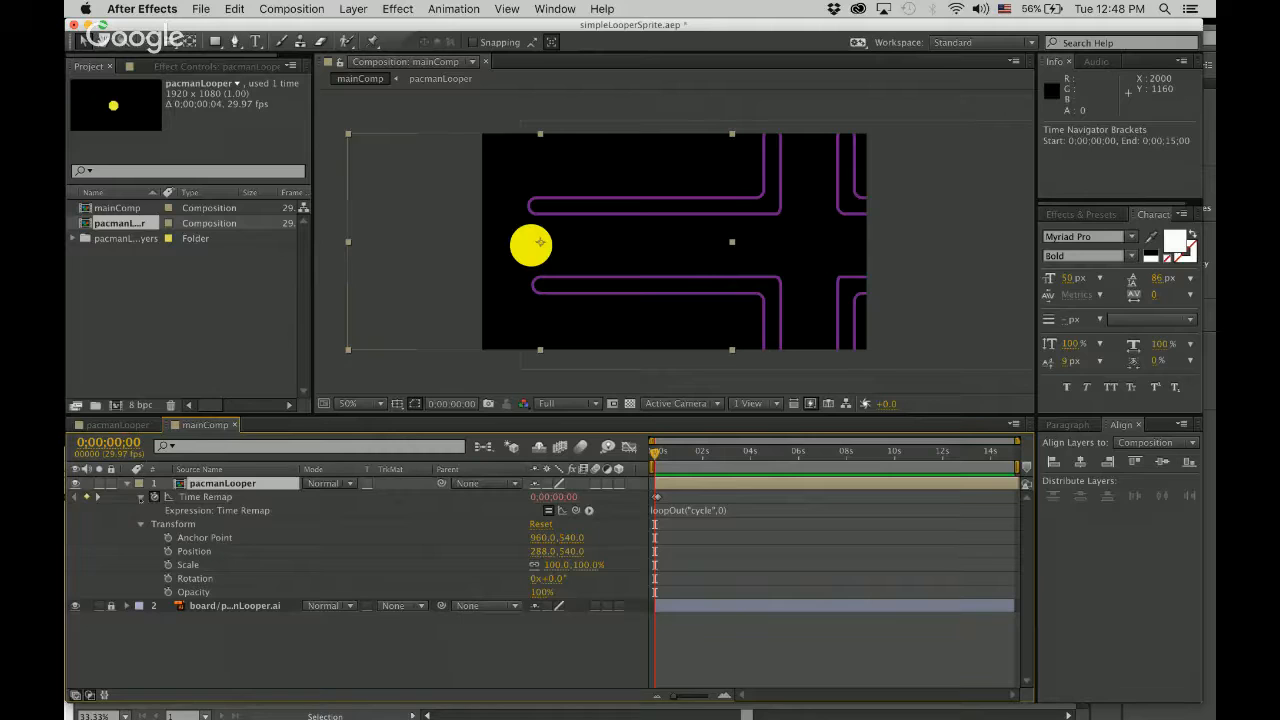
left_click(141, 497)
left_click(175, 510)
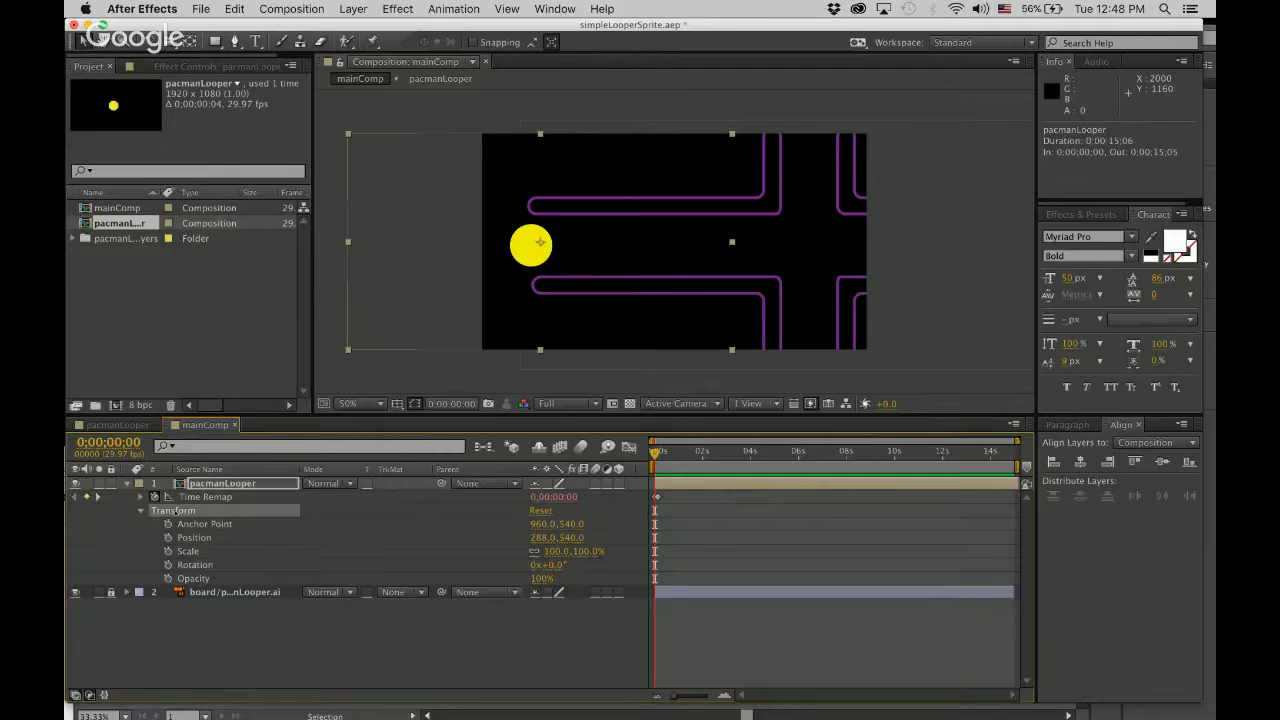
left_click(141, 511)
left_click(141, 511)
left_click_drag(525, 258, 447, 260)
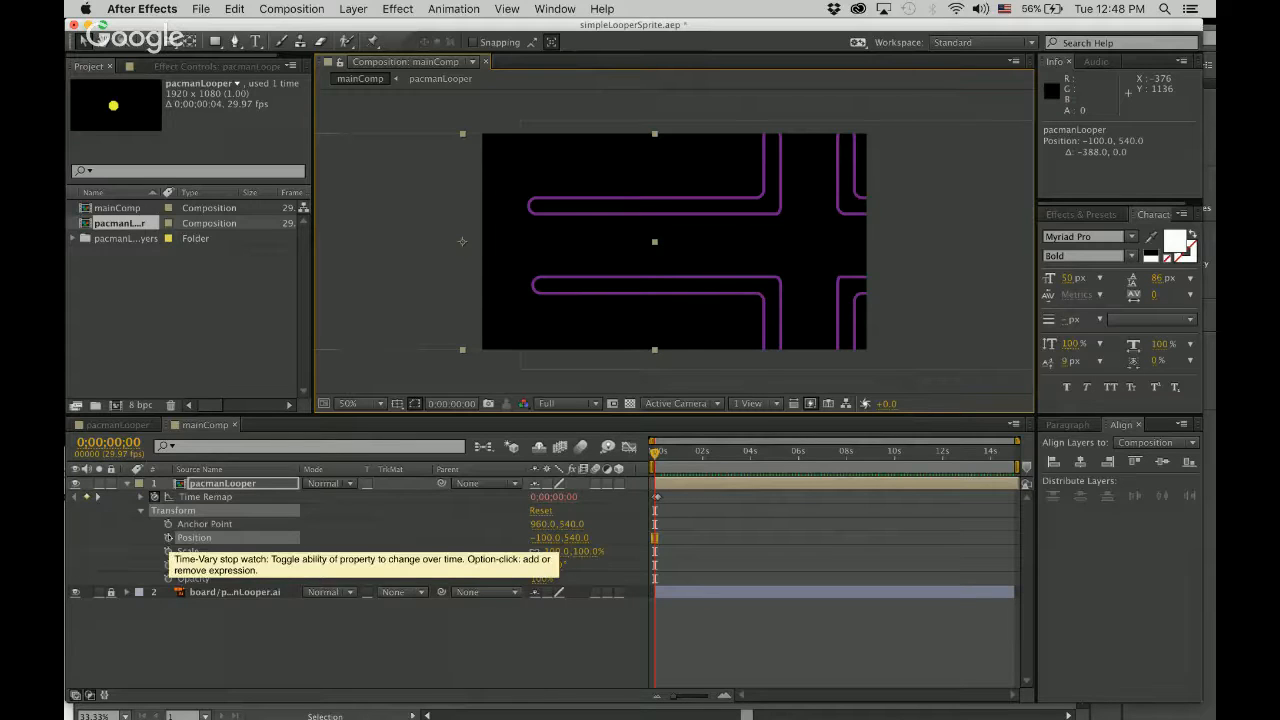
left_click(168, 538)
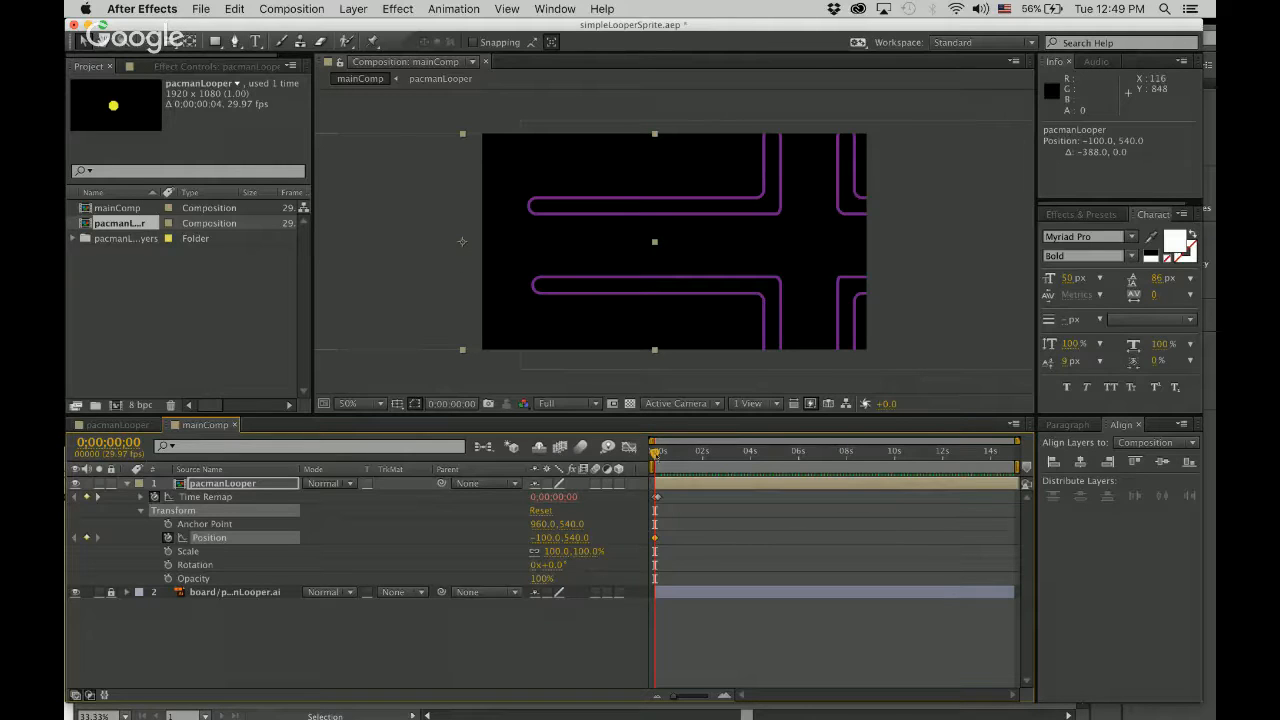
Step: At 0;00;02;16, move the pacmanLooper layer horizontally past the board's right side to 2120, 540 for the second Position keyframe
key("space")
left_click_drag(727, 455, 715, 455)
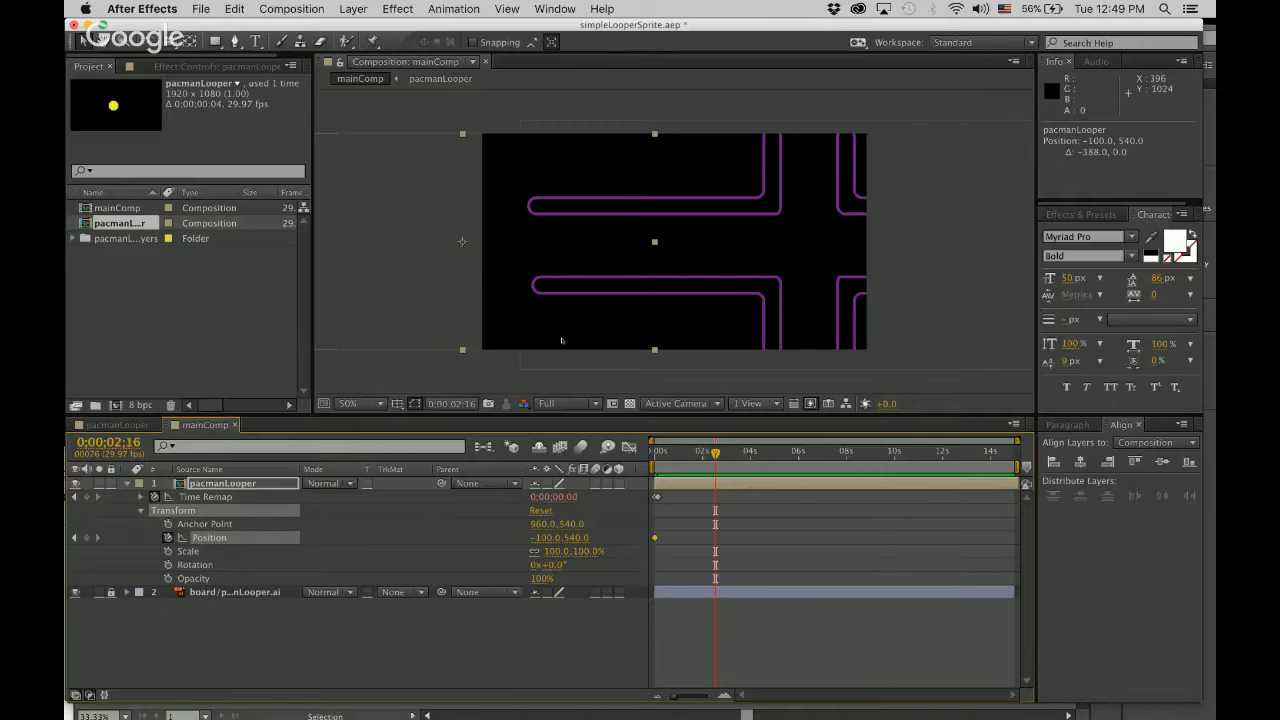
left_click_drag(489, 270, 810, 277)
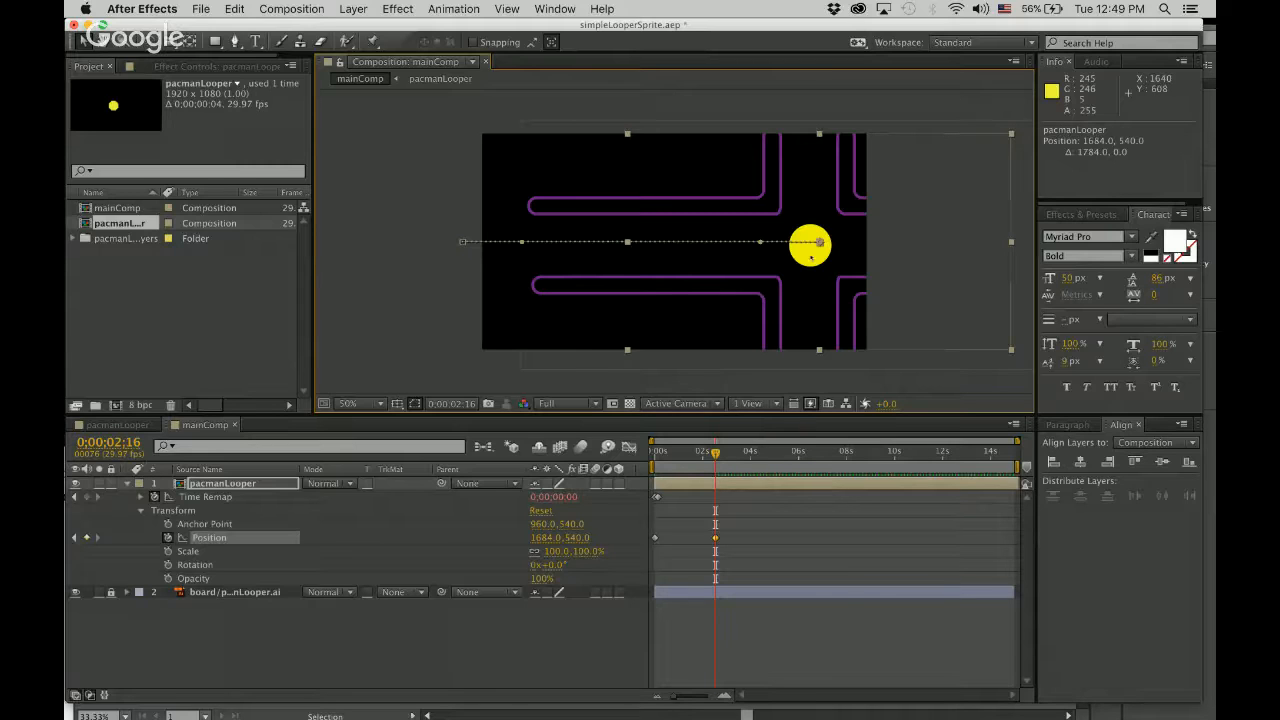
left_click_drag(811, 258, 894, 264)
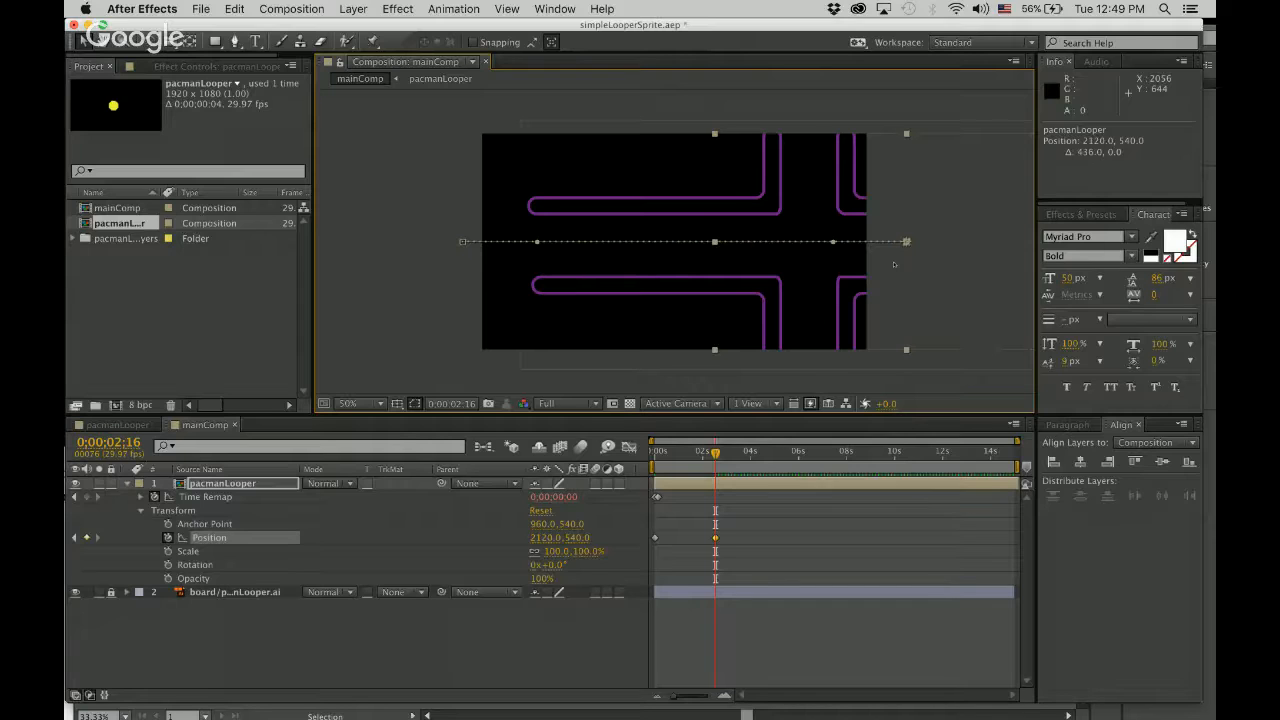
left_click(940, 526)
Step: Preview Pac-Man's travel across the board in mainComp from the first frame
left_click_drag(716, 456, 655, 456)
key("space")
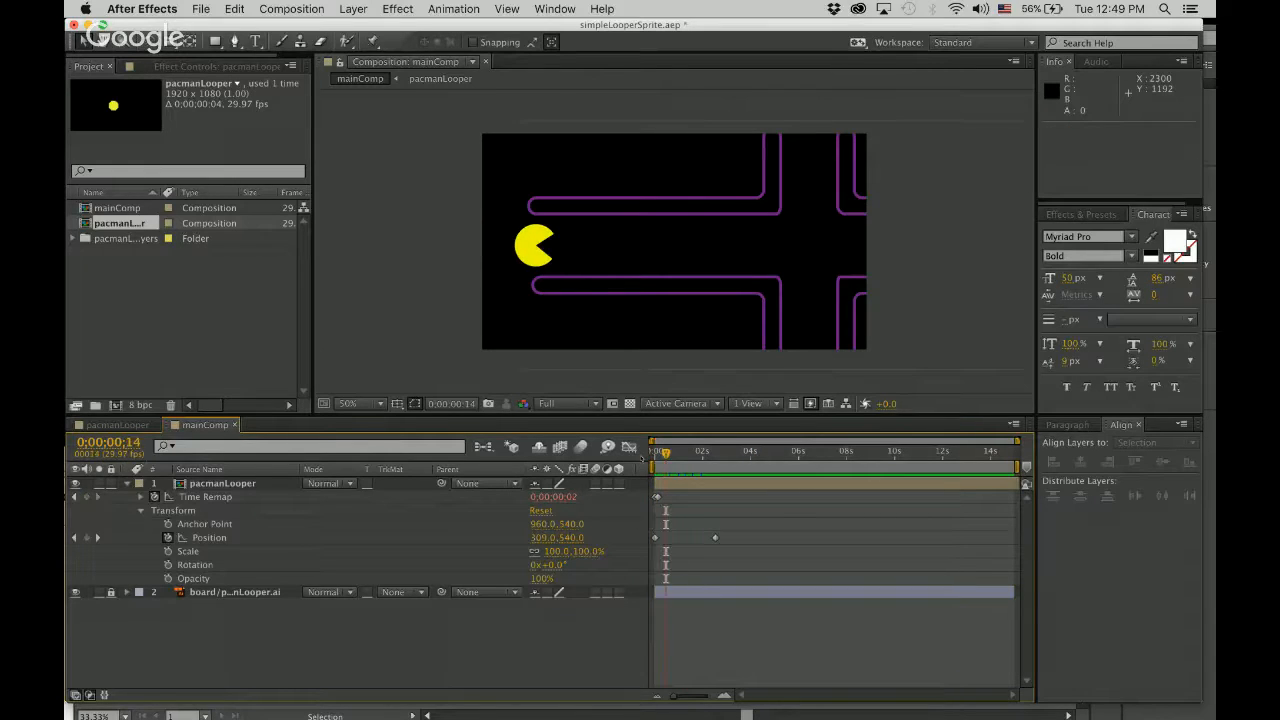
key("period")
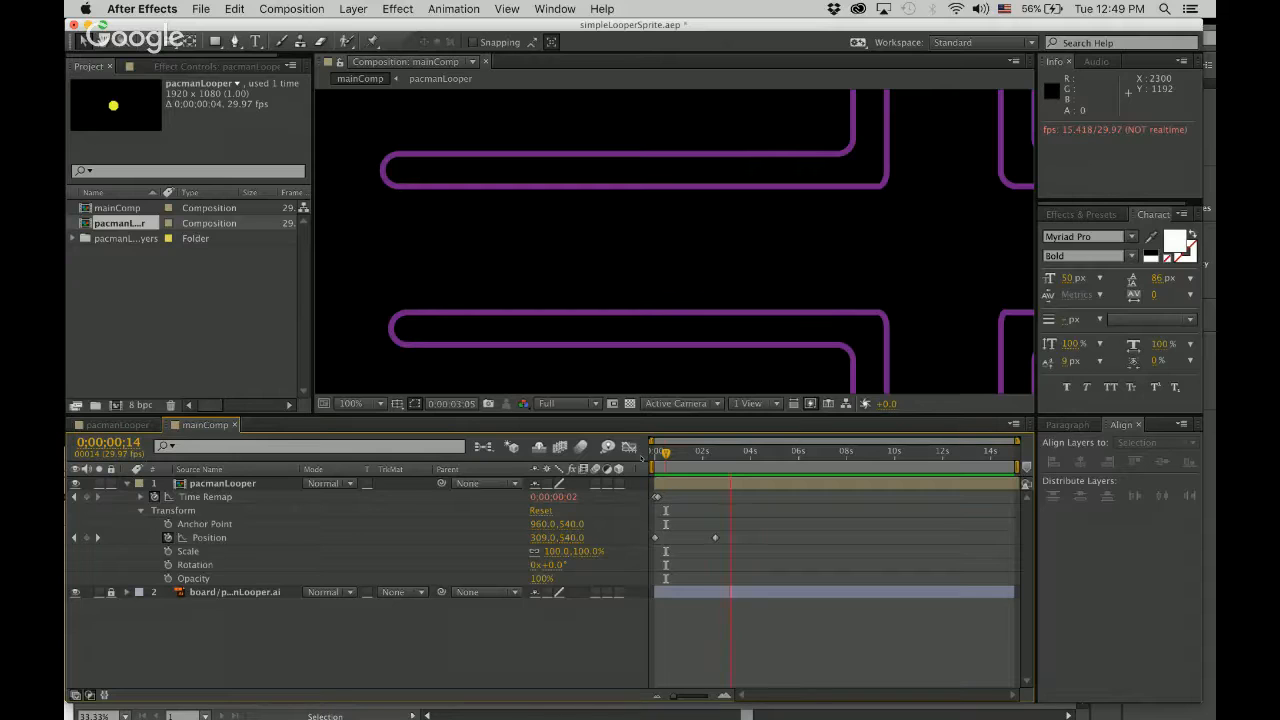
key("space")
key("comma")
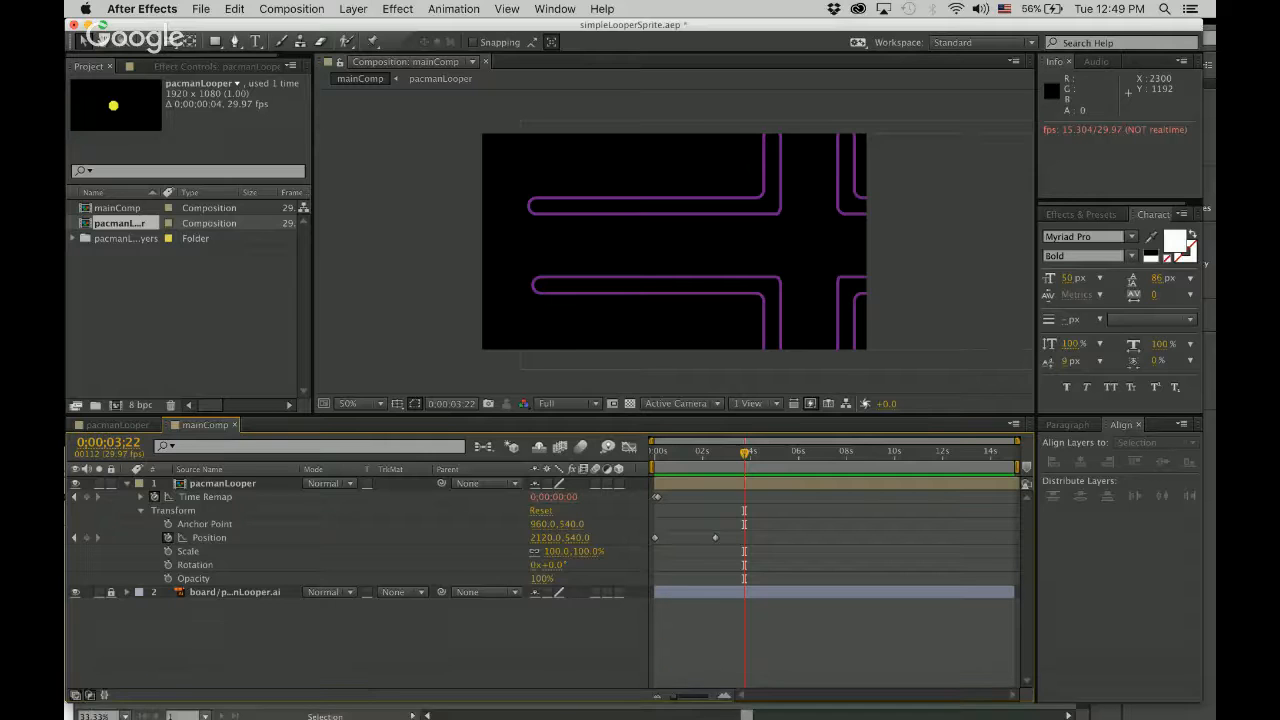
Step: Switch to Illustrator to review the board and pac1 to pac4 layers of pacmanLooper.ai, and return to After Effects
left_click(302, 700)
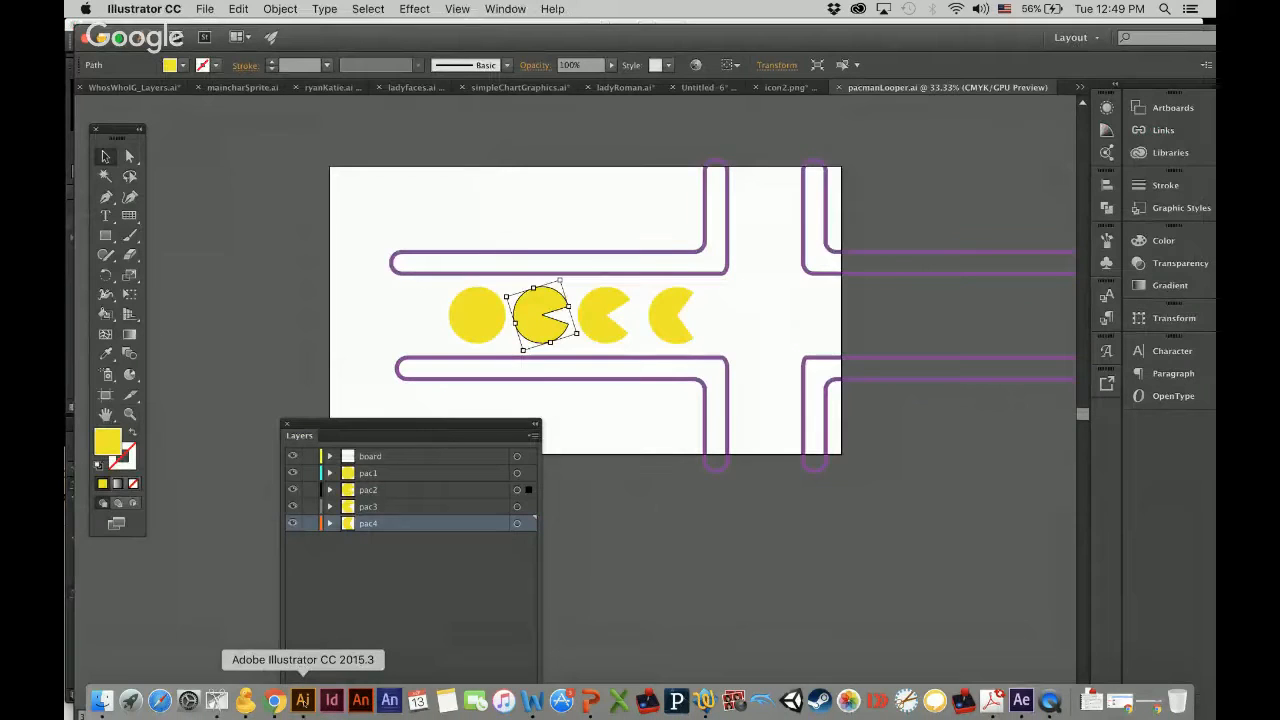
left_click_drag(476, 425, 427, 400)
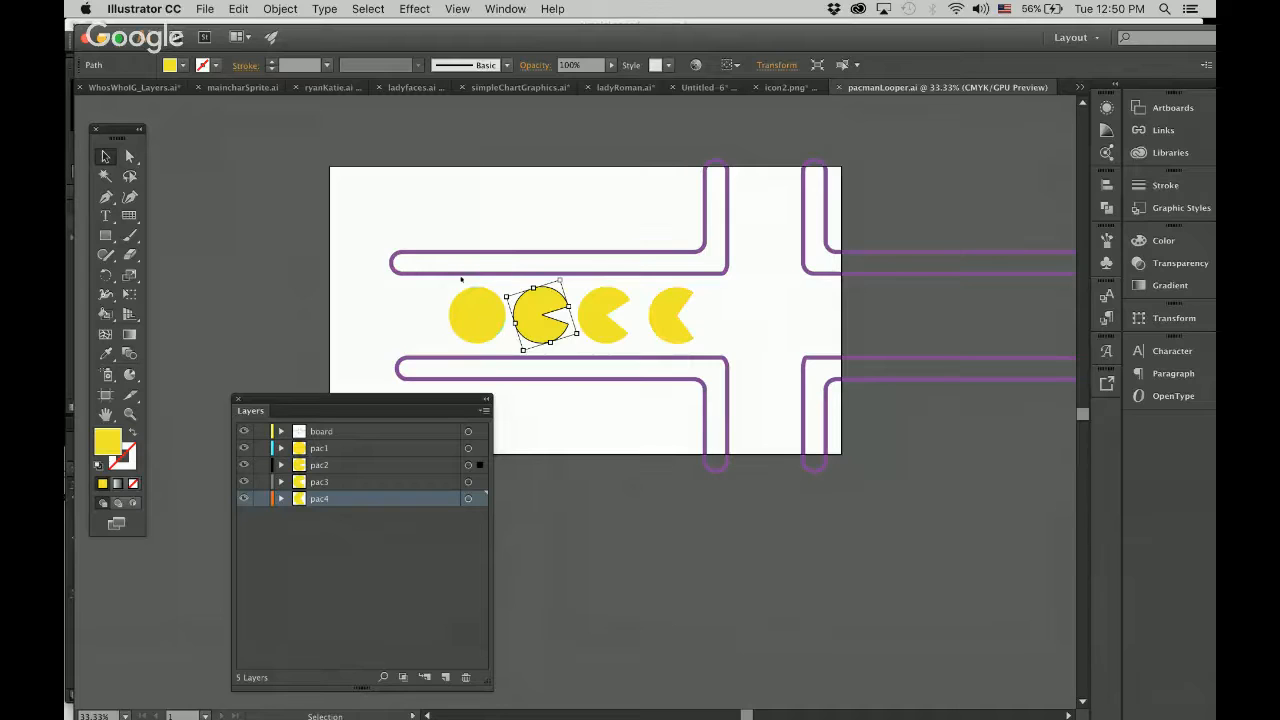
mouse_move(447, 702)
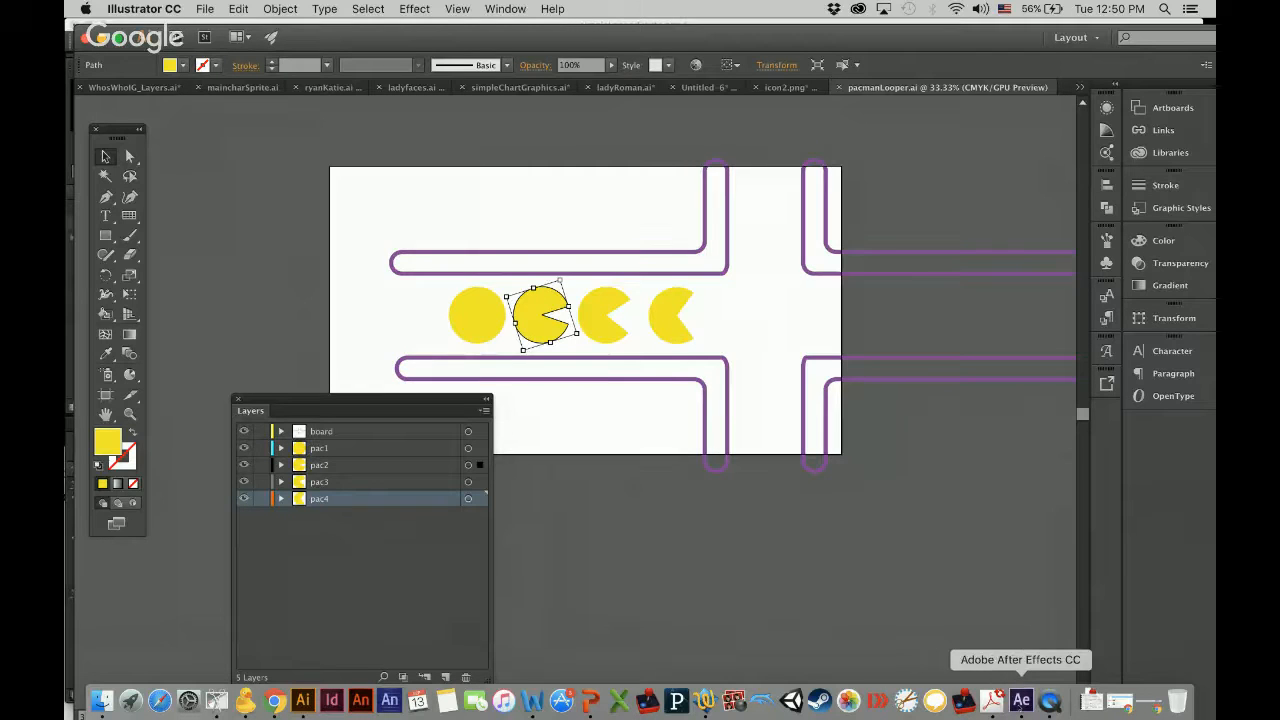
left_click(1020, 701)
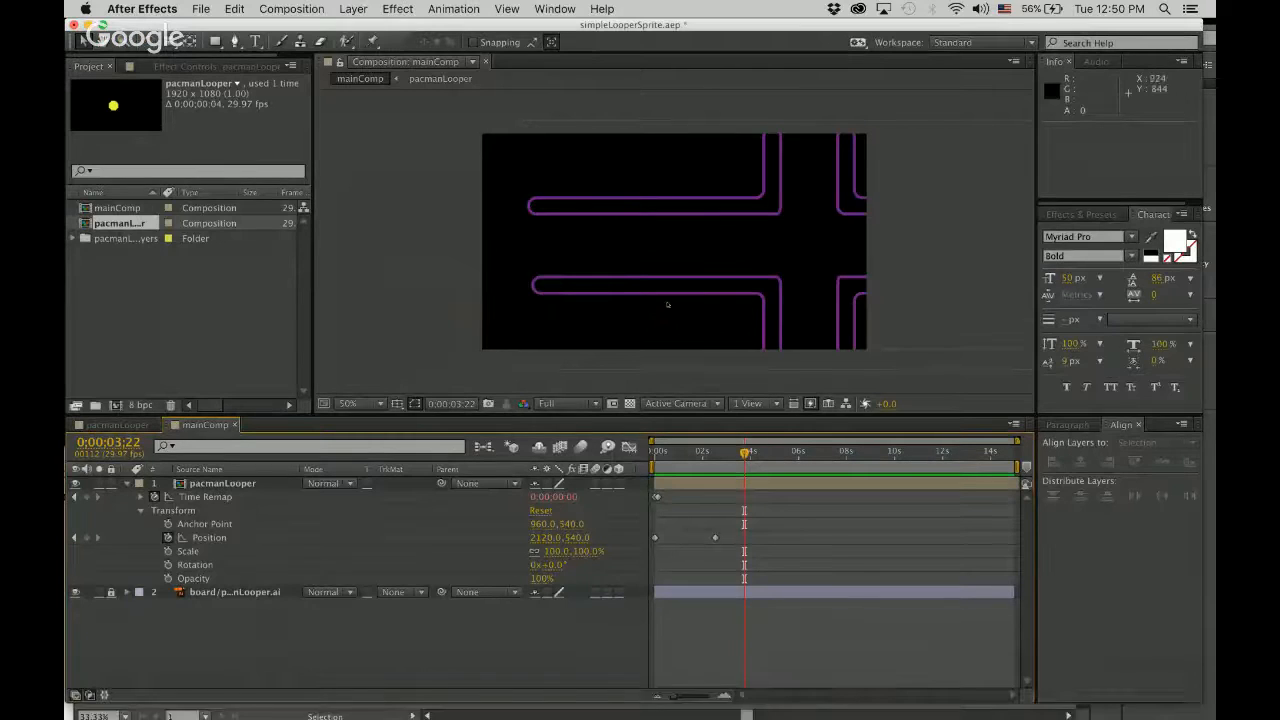
Step: Review the two compositions in the project and the artwork files inside the pacmanLooper layers folder
left_click(122, 208)
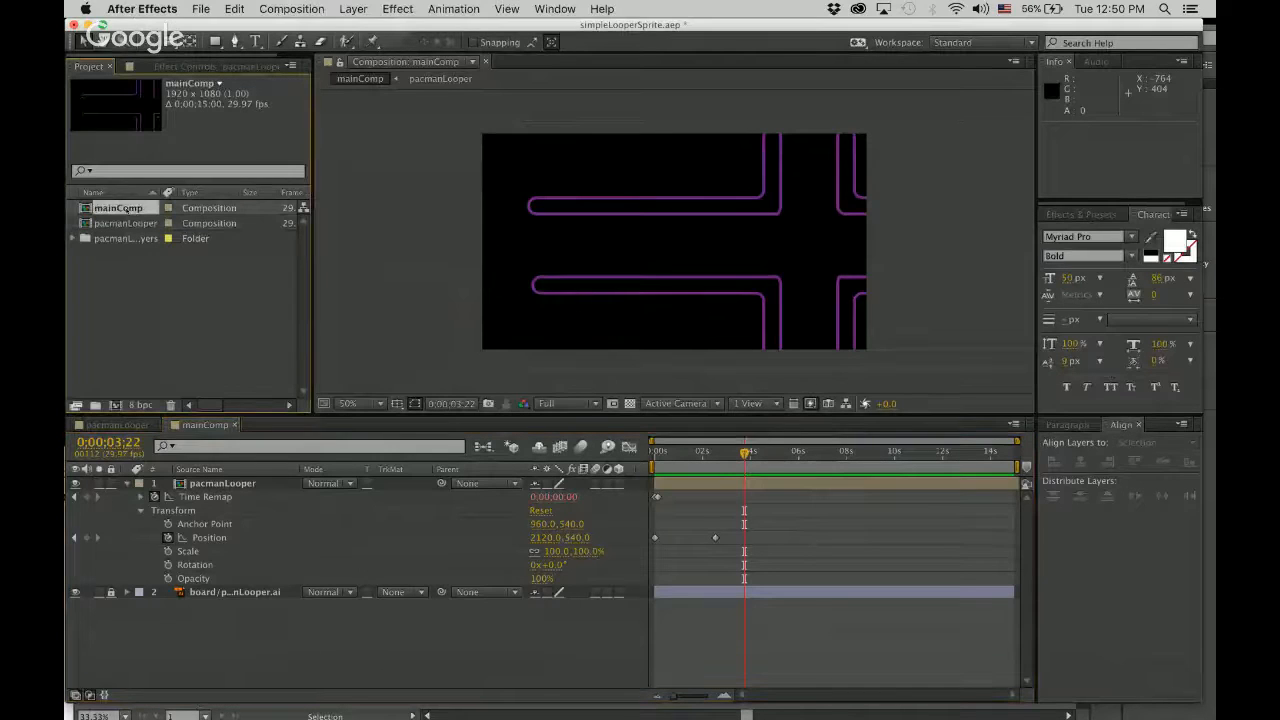
left_click(125, 225)
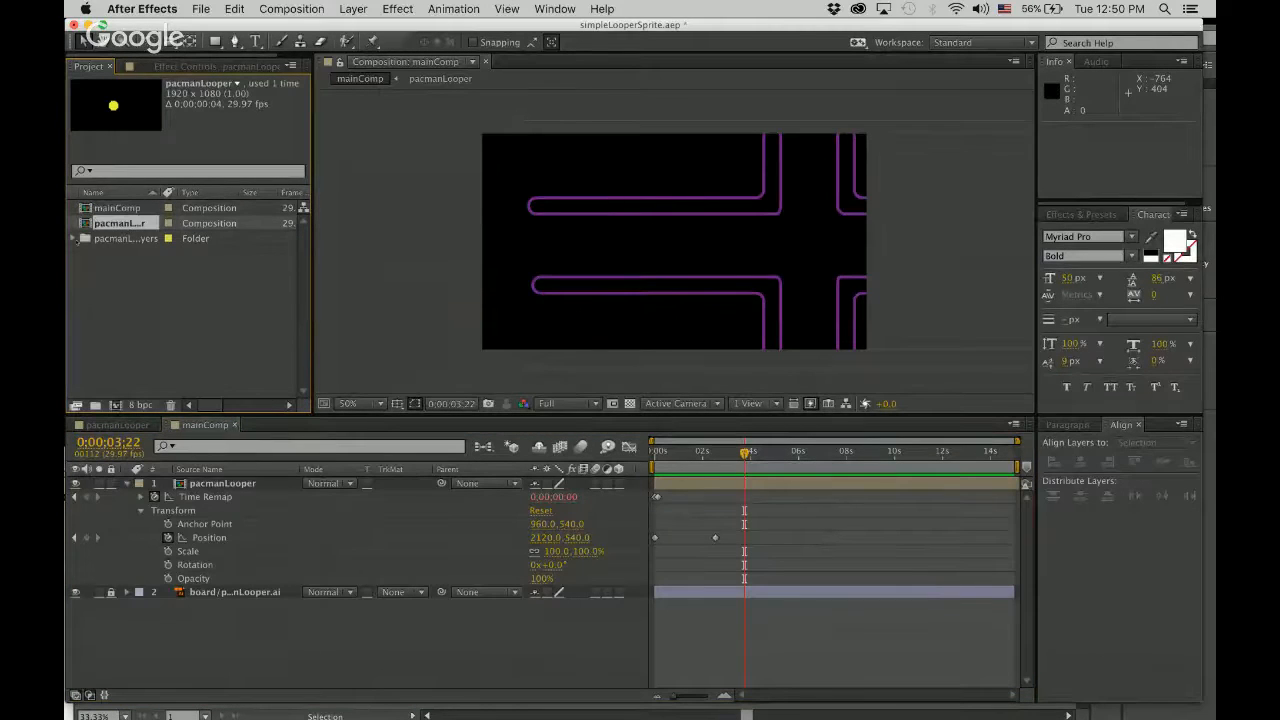
left_click(74, 239)
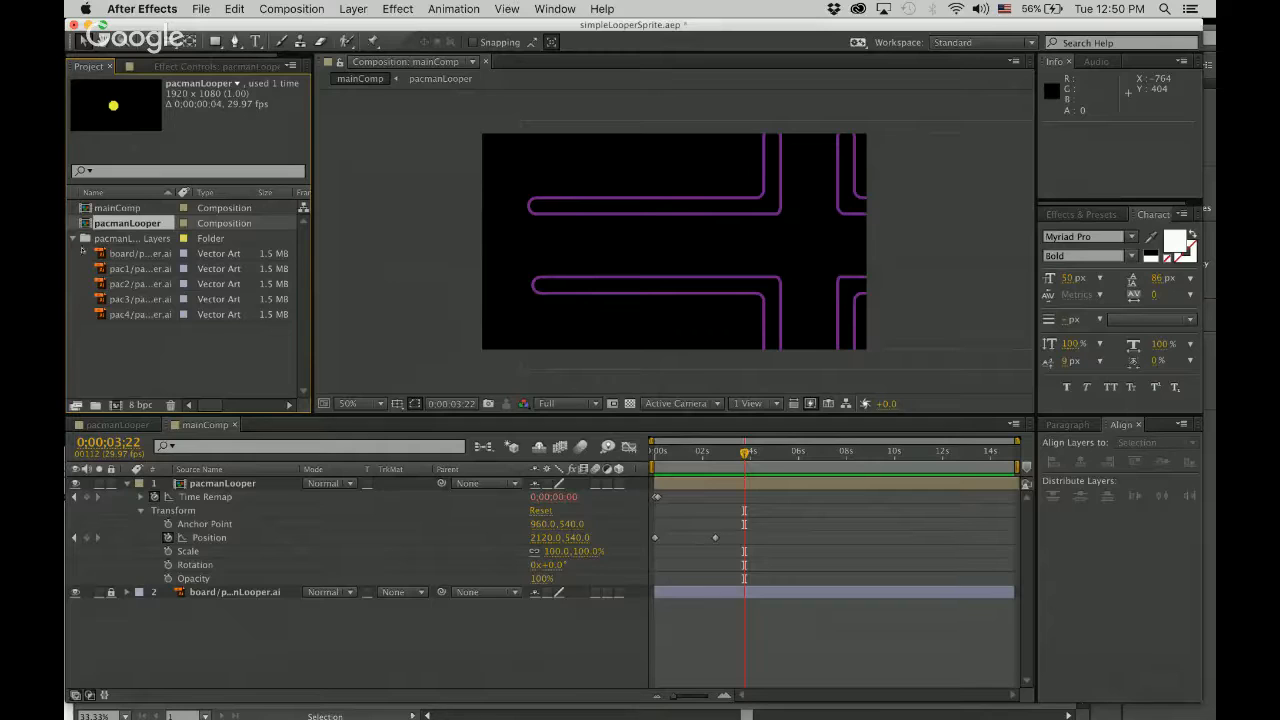
left_click(74, 239)
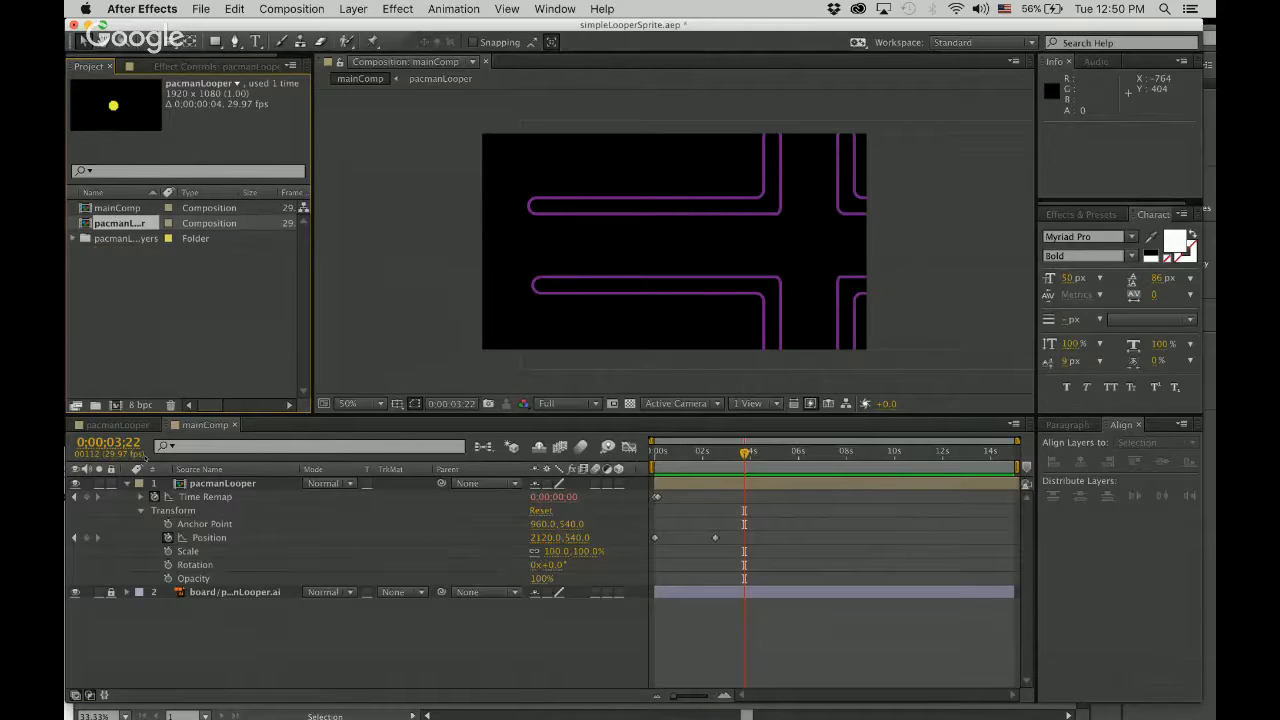
Step: Open the pacmanLooper composition and preview its sequence of one-frame layers pac1 to pac4
left_click(118, 426)
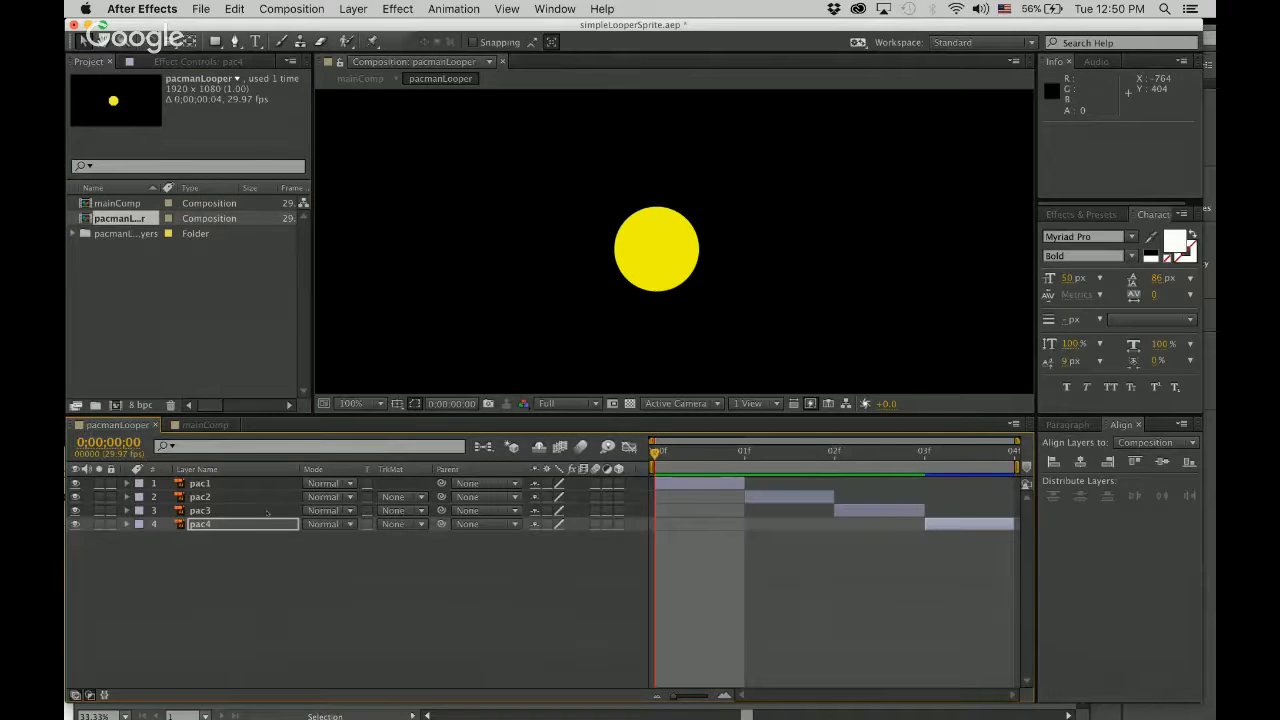
left_click(730, 483)
key("space")
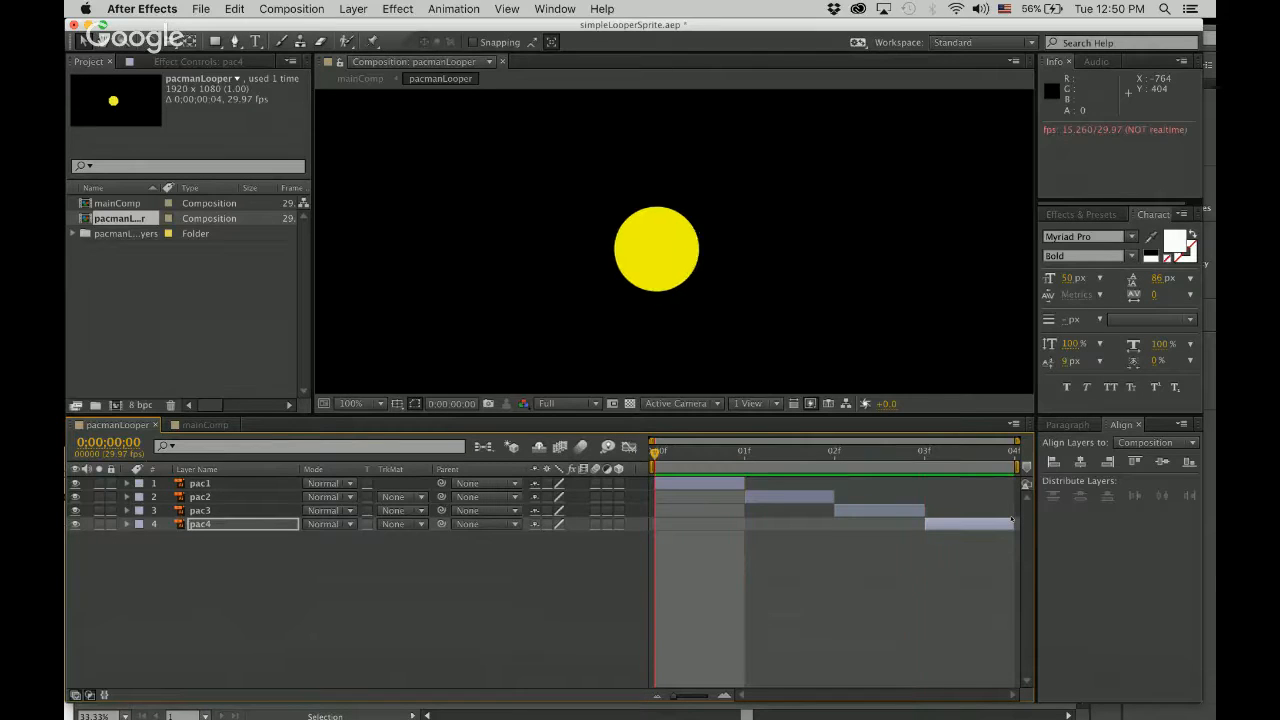
key("space")
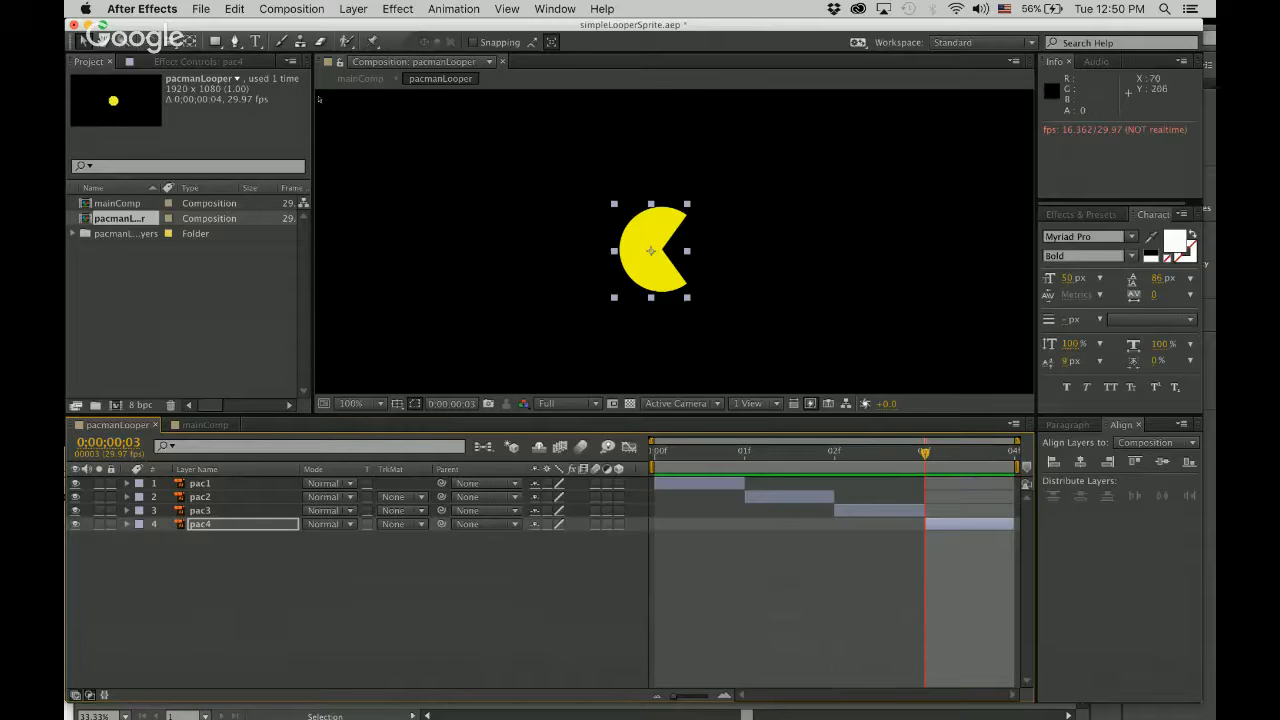
Step: Check the pacmanLooper composition's duration and frame rate in its Composition Settings without changing anything
left_click(291, 9)
left_click(310, 50)
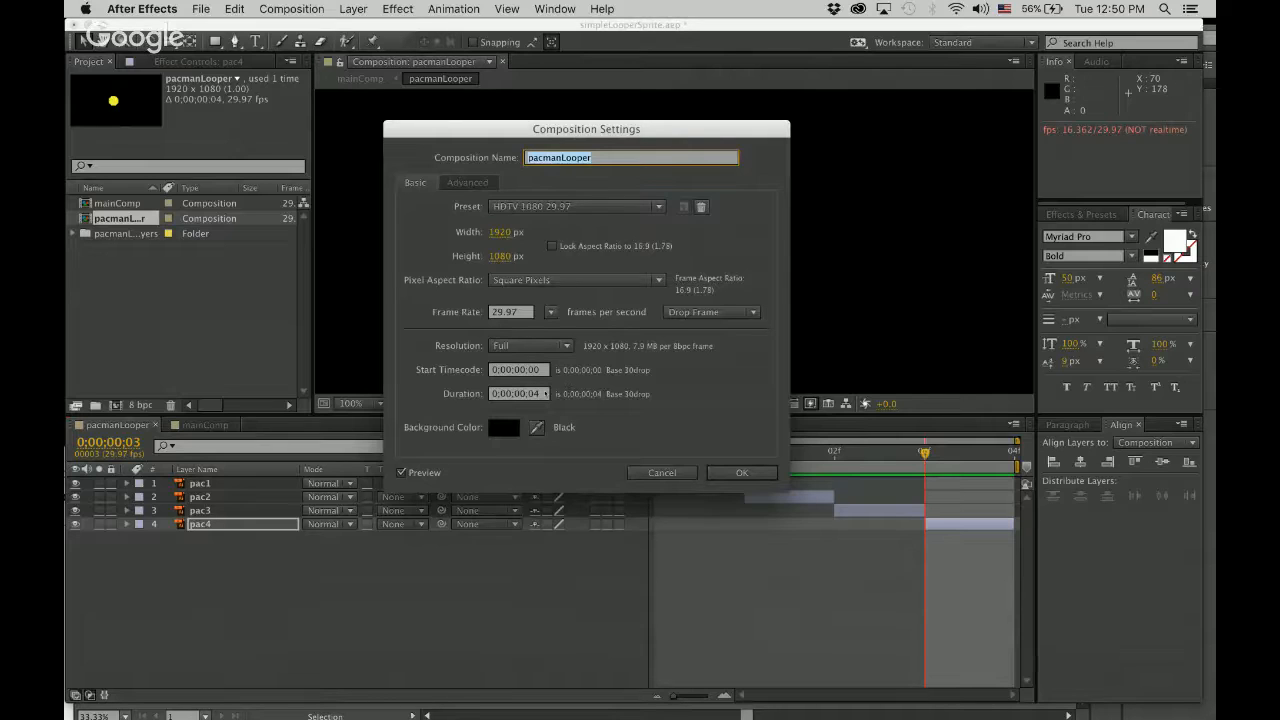
left_click(666, 471)
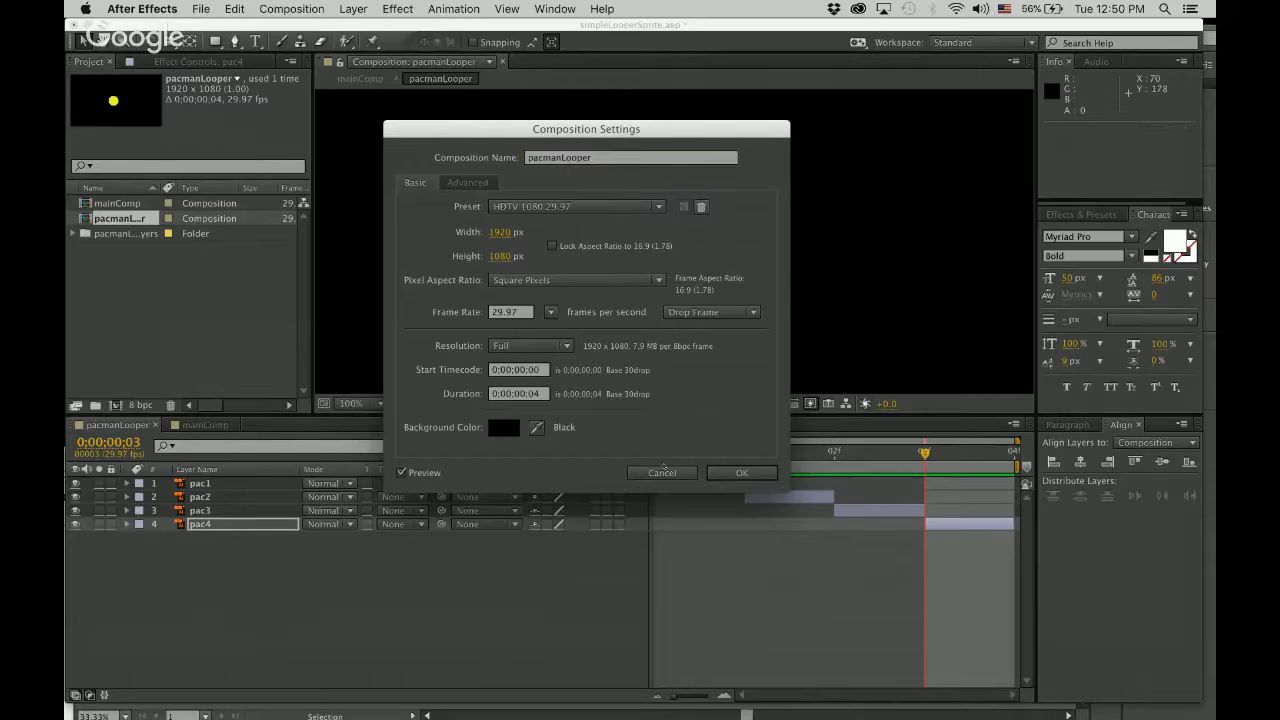
left_click(665, 472)
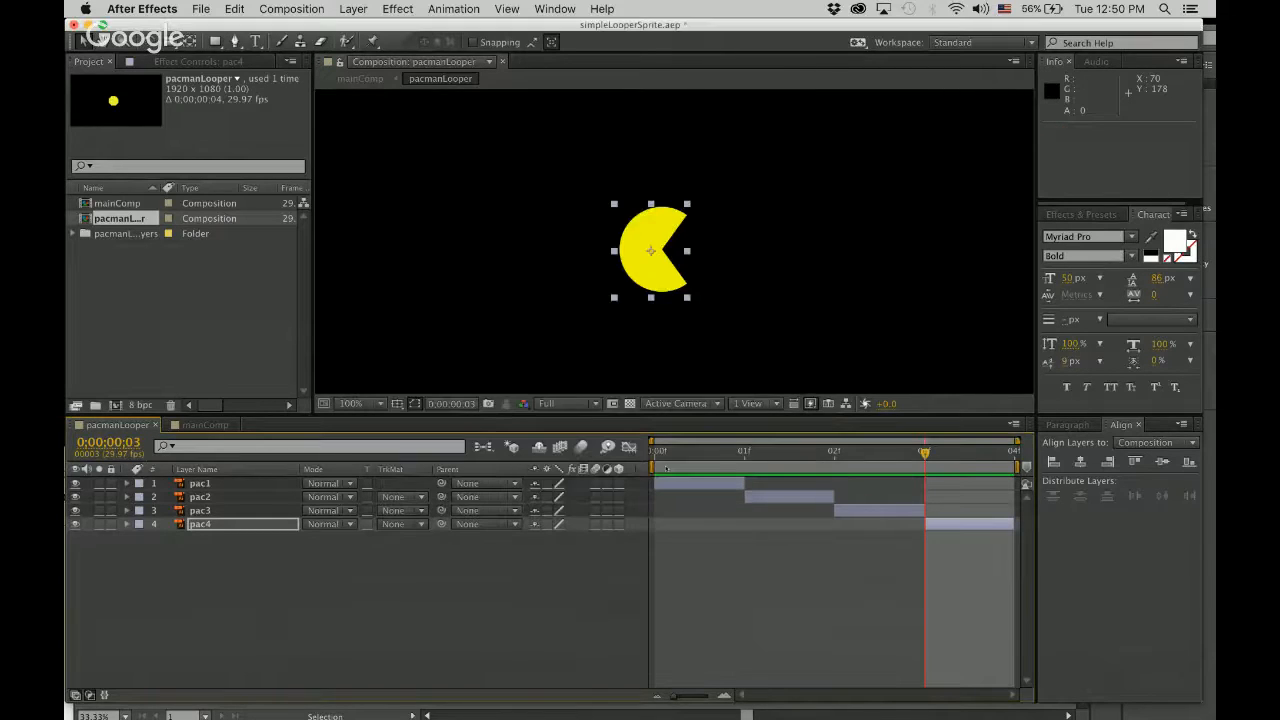
Step: Add a second pacmanLooper instance beneath the board layer in mainComp and preview it without time remapping
left_click(205, 425)
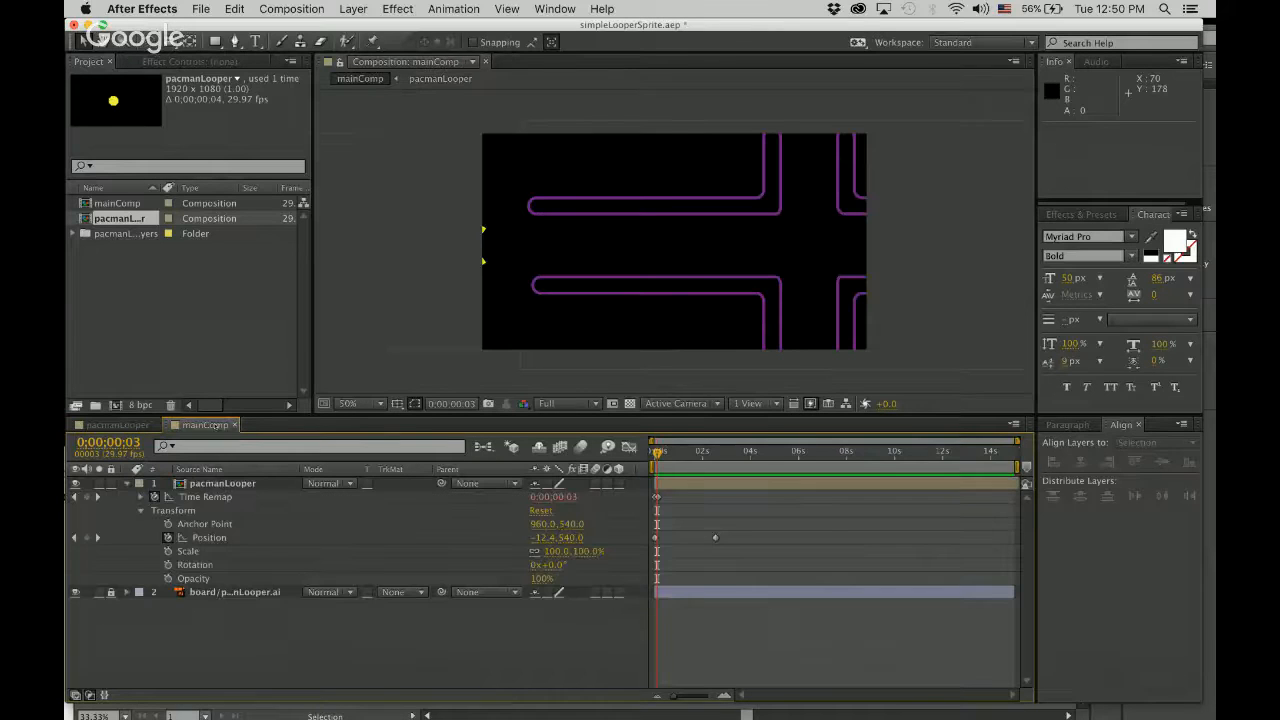
left_click(127, 483)
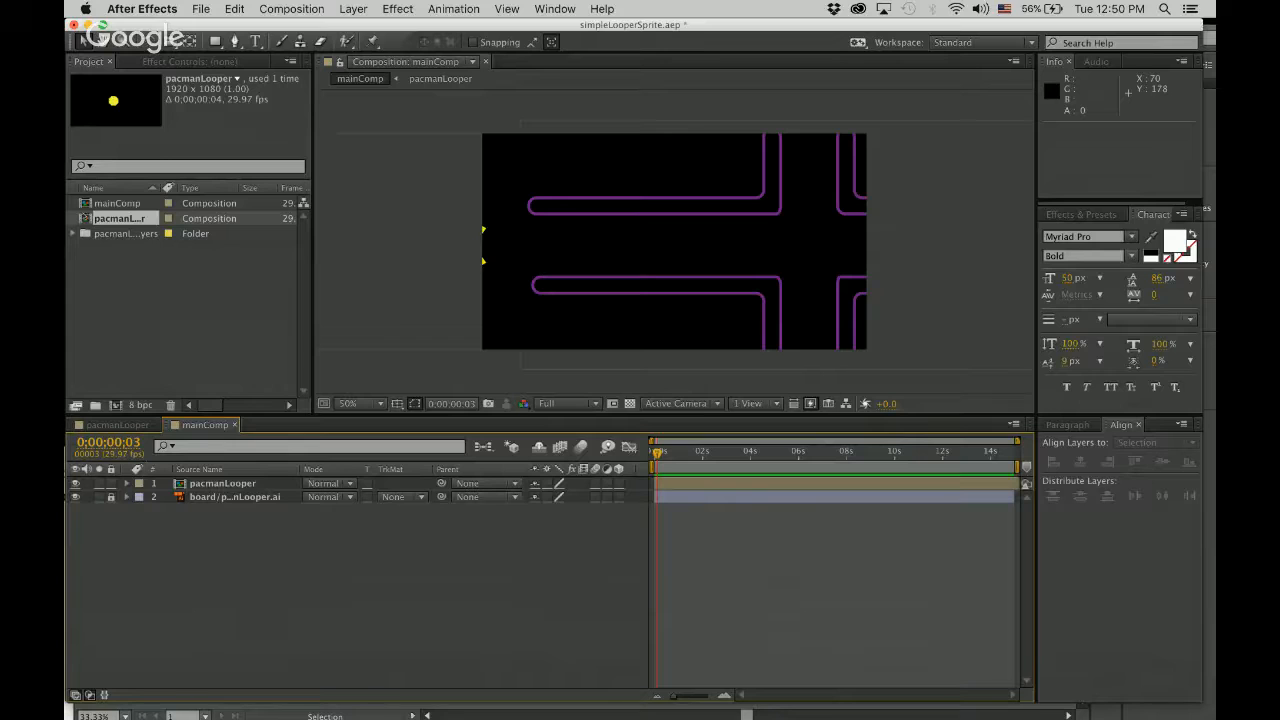
left_click_drag(125, 218, 241, 540)
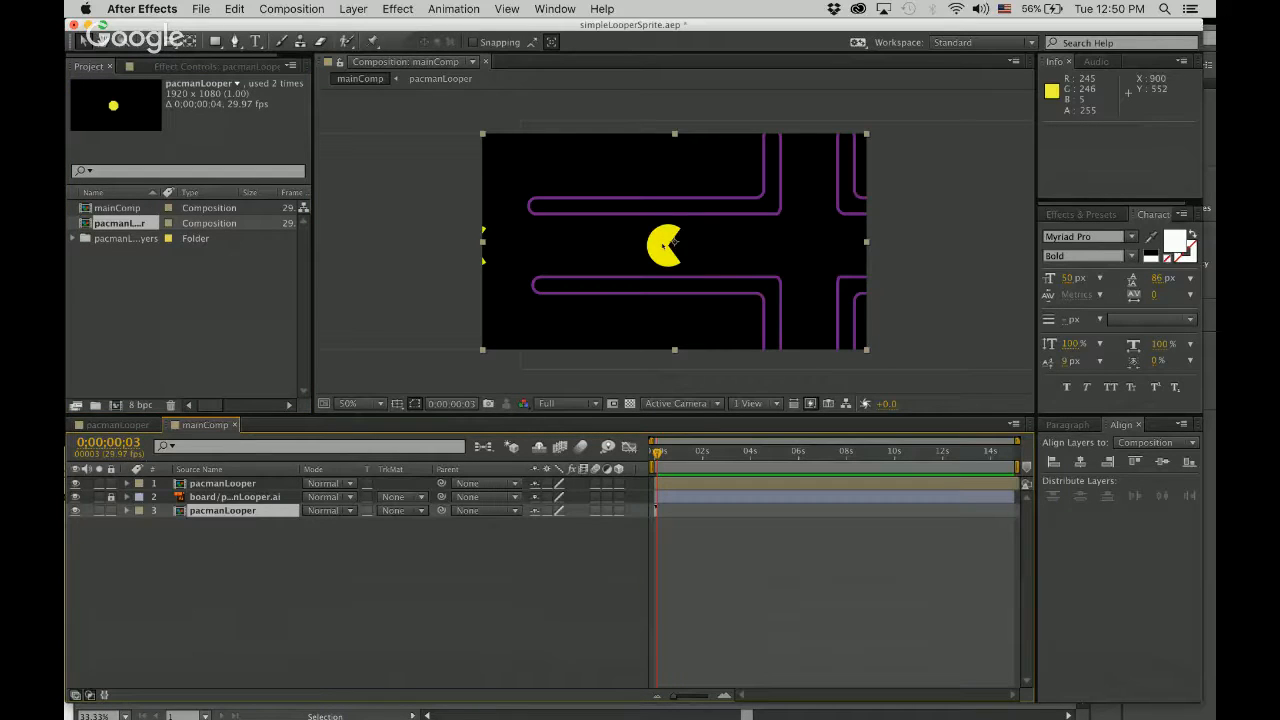
key("space")
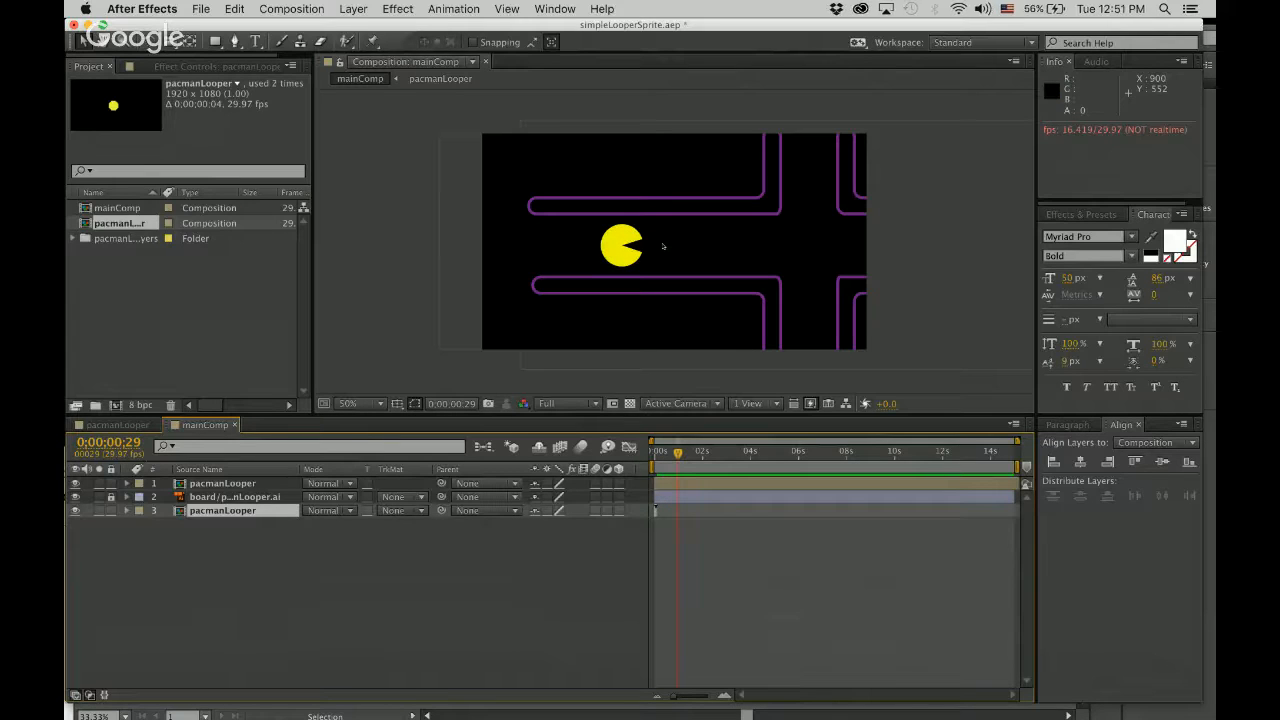
Step: Delete the extra pacmanLooper layer beneath the board and return mainComp to its first frame
left_click(205, 513)
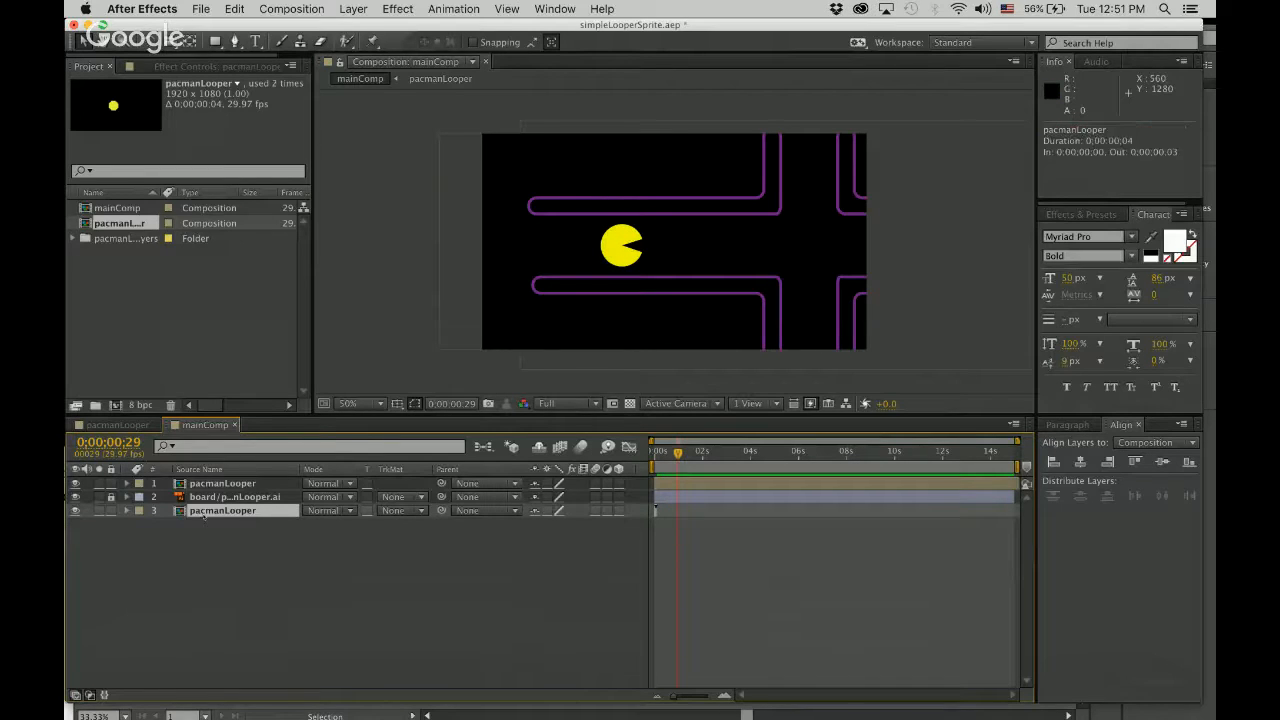
key("Delete")
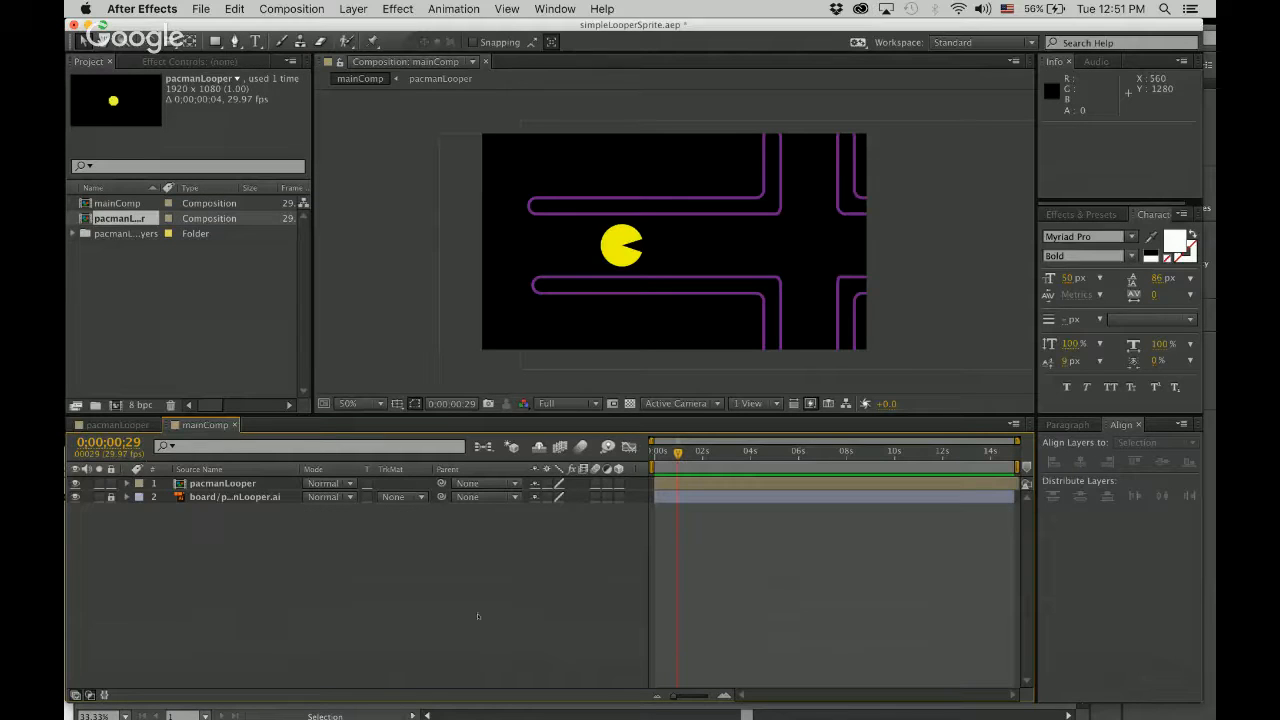
left_click_drag(678, 456, 650, 454)
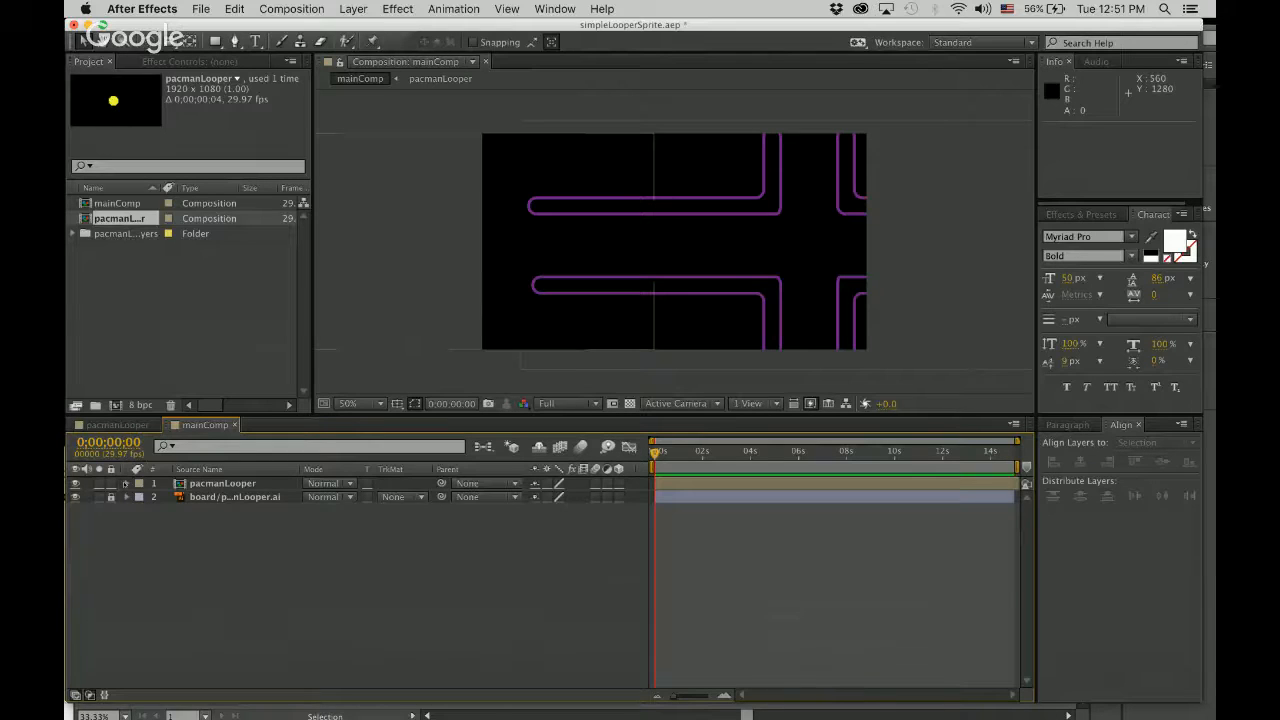
Step: Expand the pacmanLooper layer in mainComp and check that time remapping is enabled for it
left_click(126, 483)
left_click(204, 497)
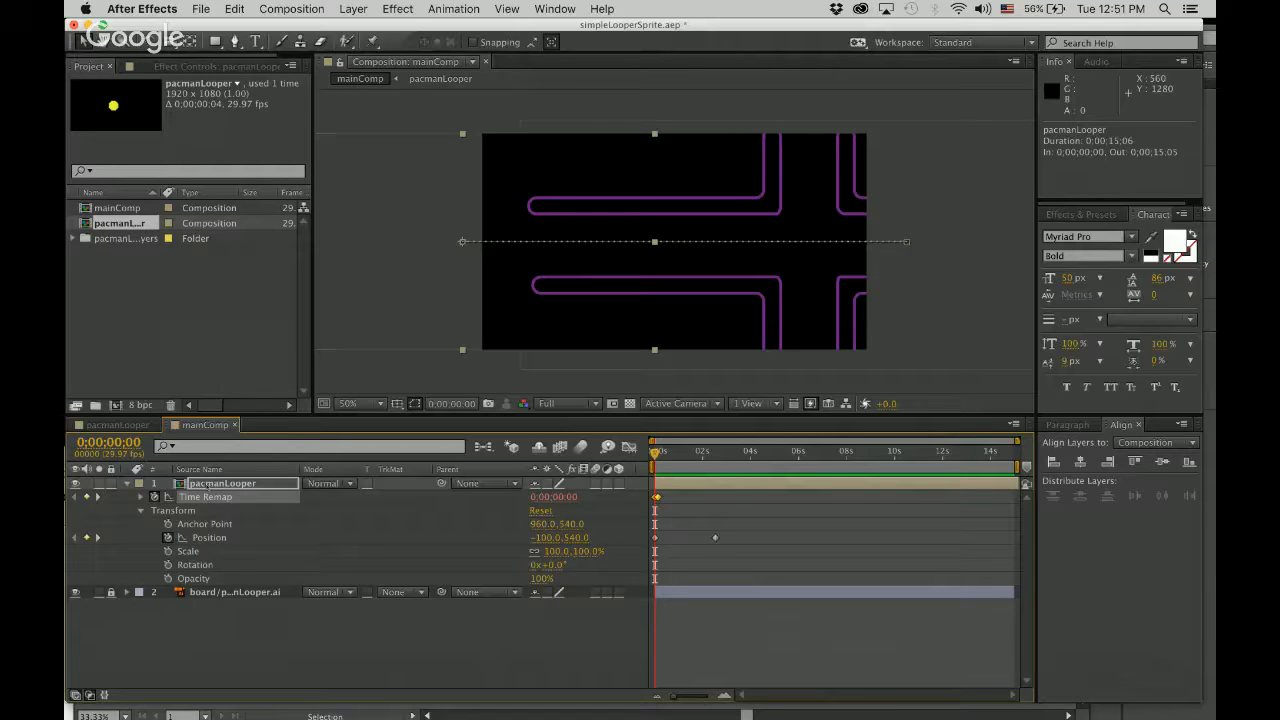
right_click(207, 486)
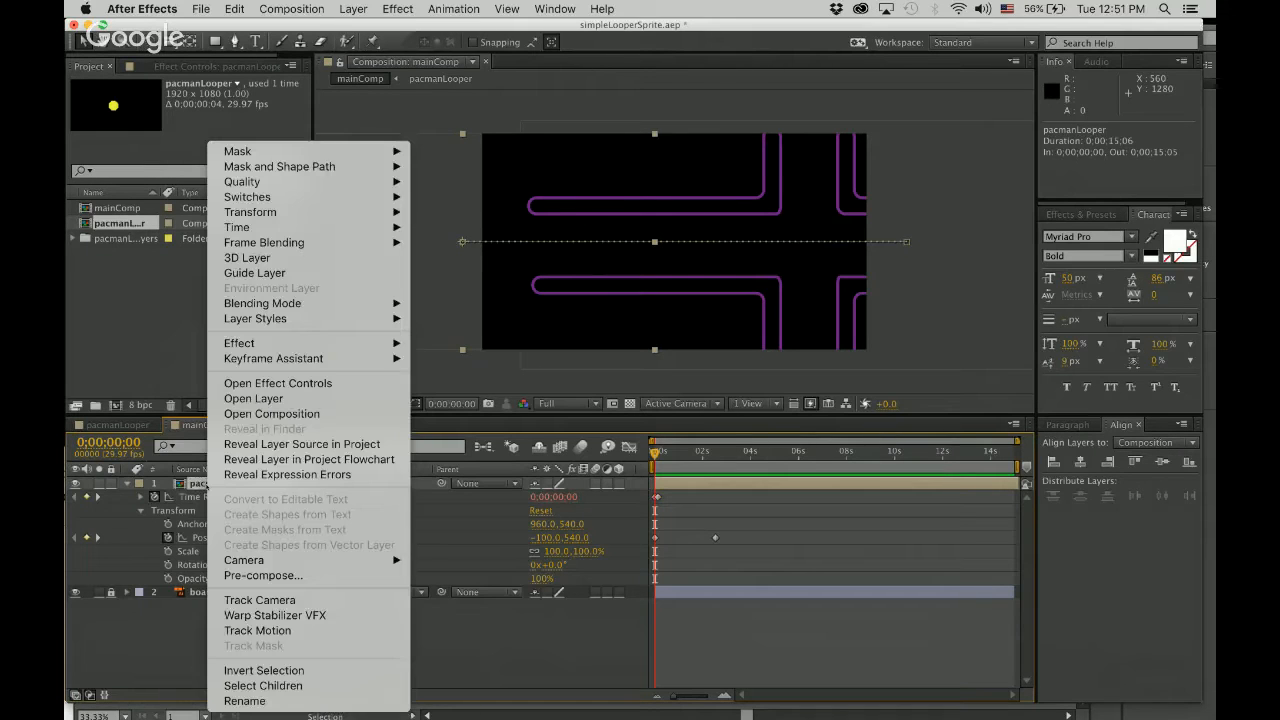
mouse_move(314, 232)
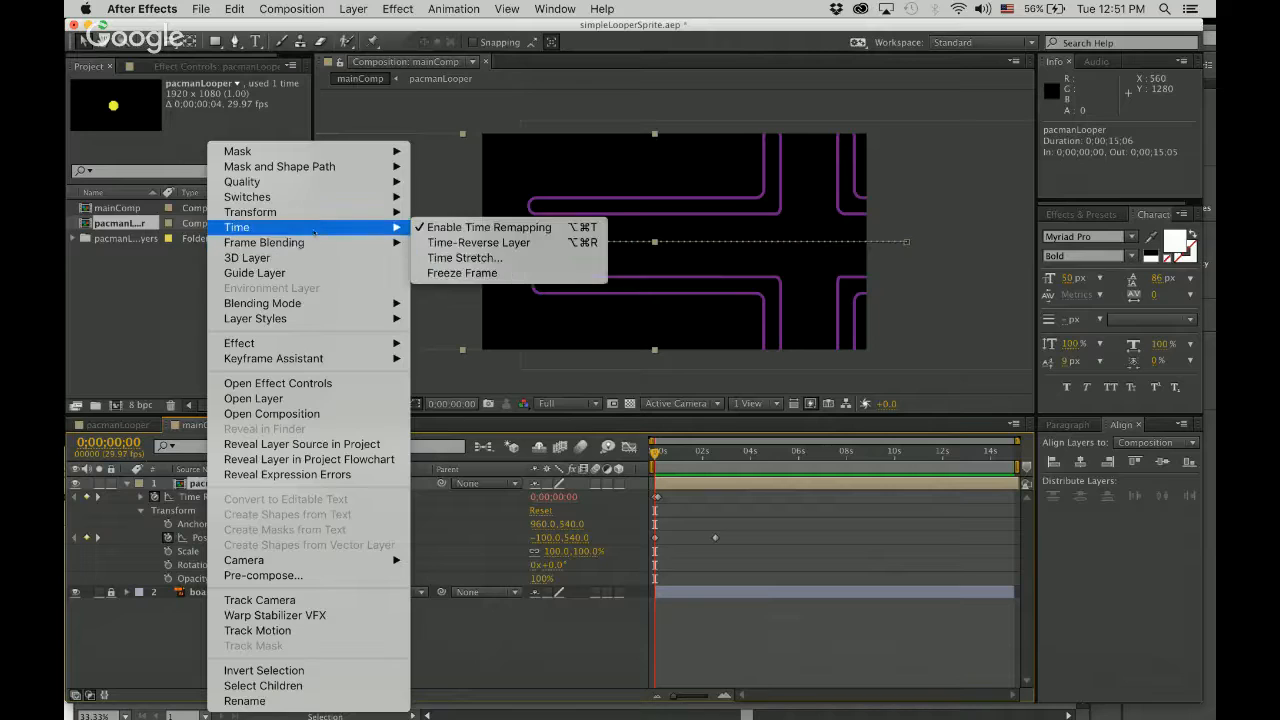
left_click(466, 227)
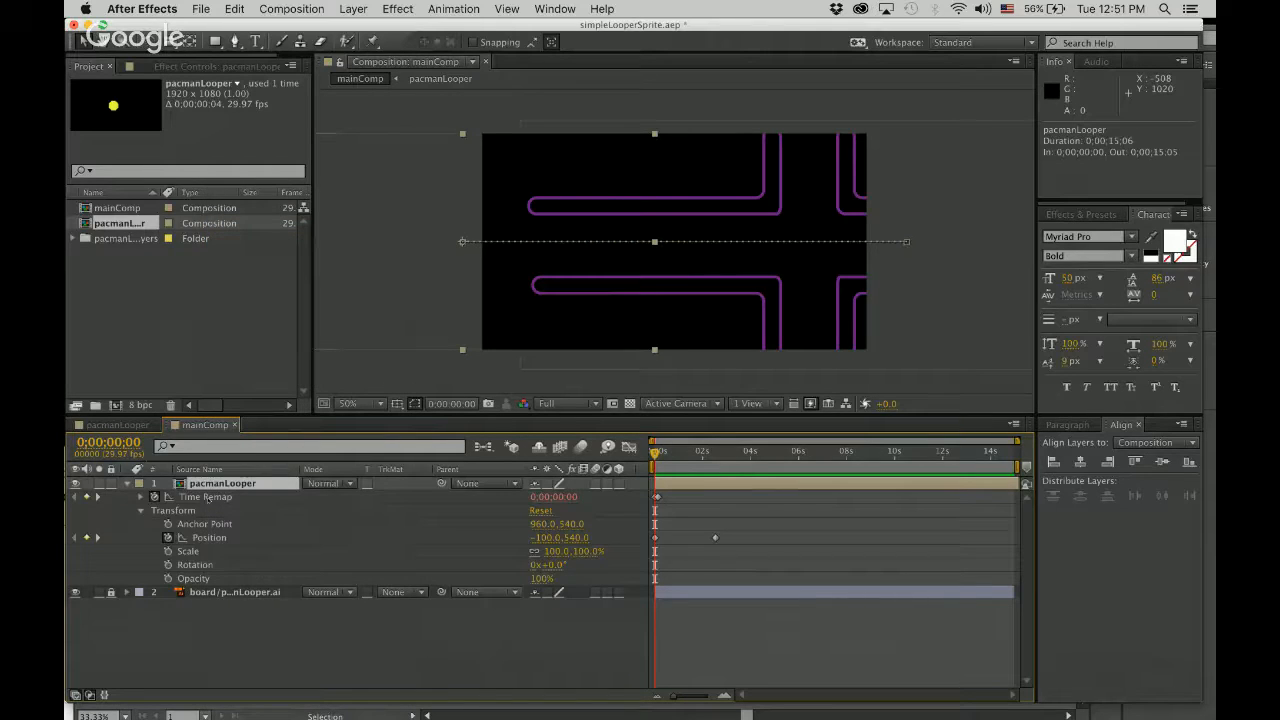
Step: Reveal the expression on the pacmanLooper layer's Time Remap property and review its loopOut code without changing it
left_click(207, 498)
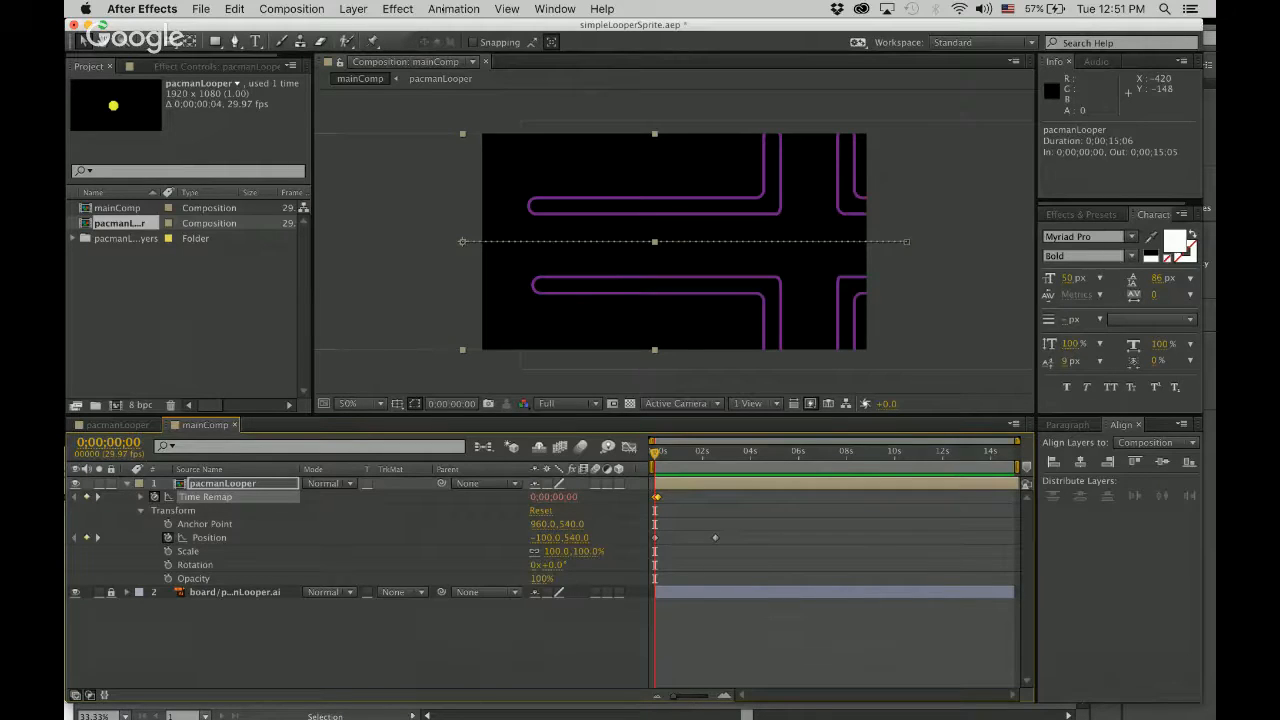
left_click(441, 8)
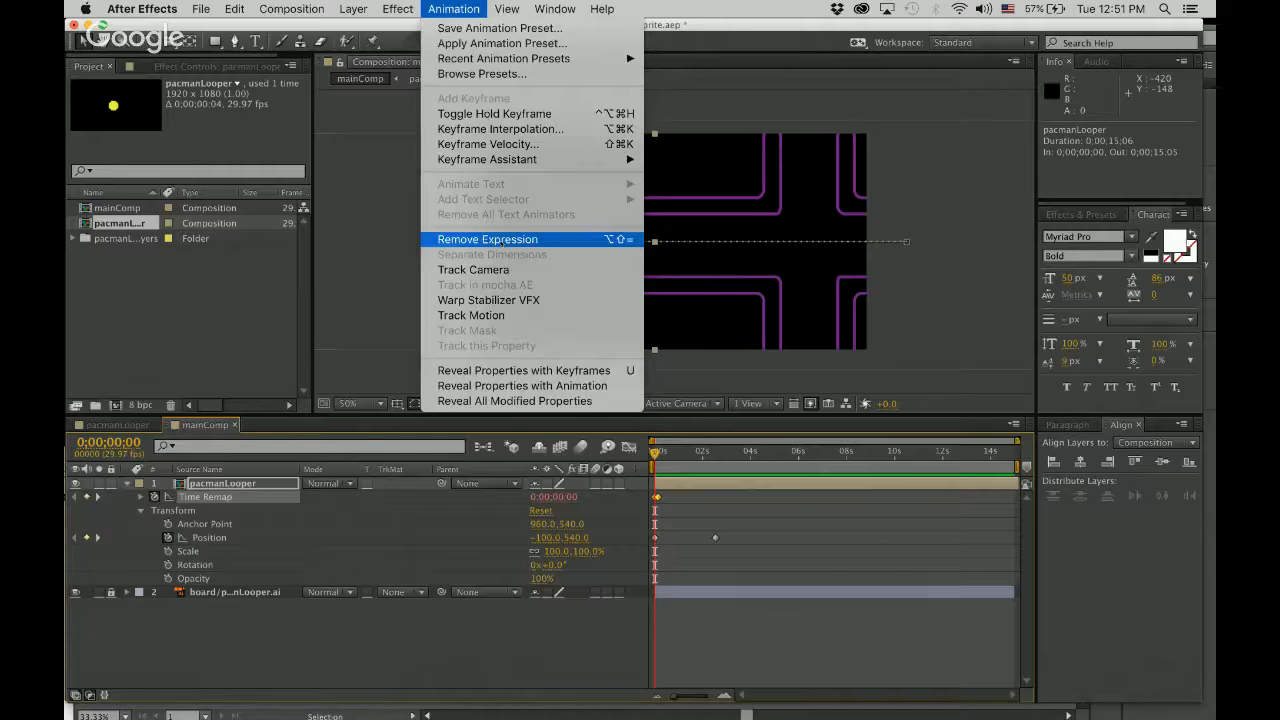
left_click(500, 243)
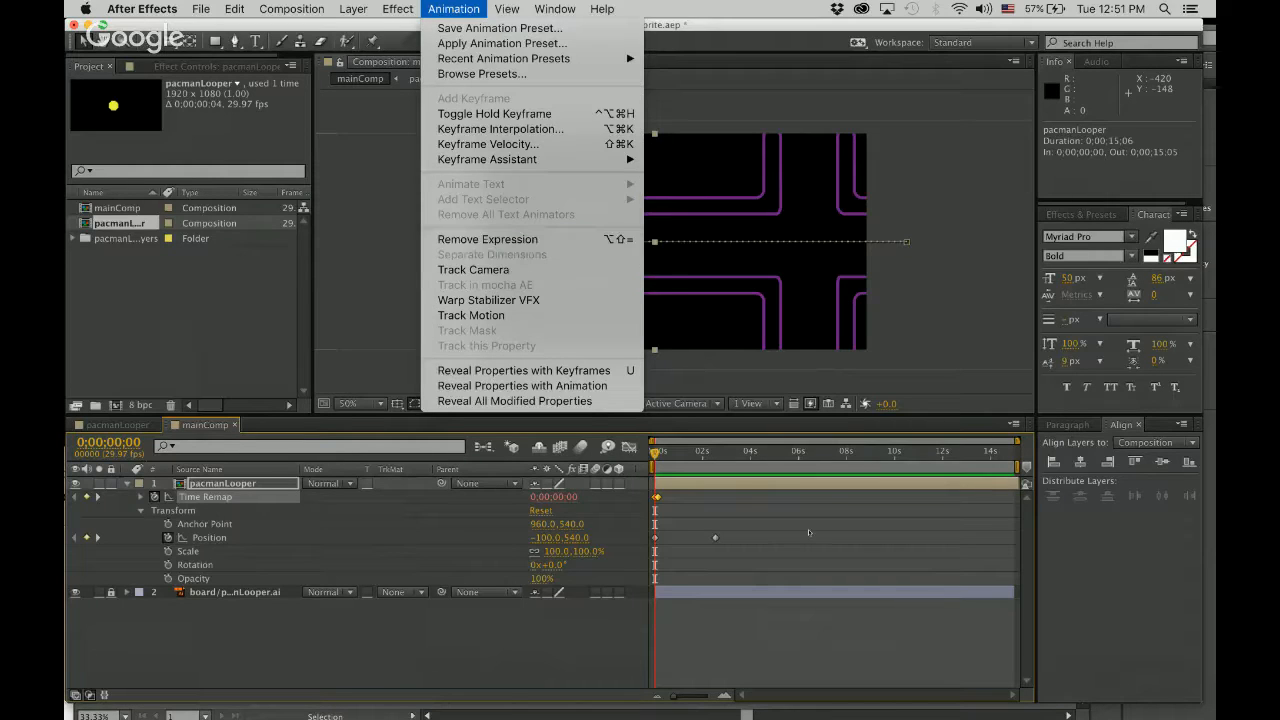
left_click(140, 497)
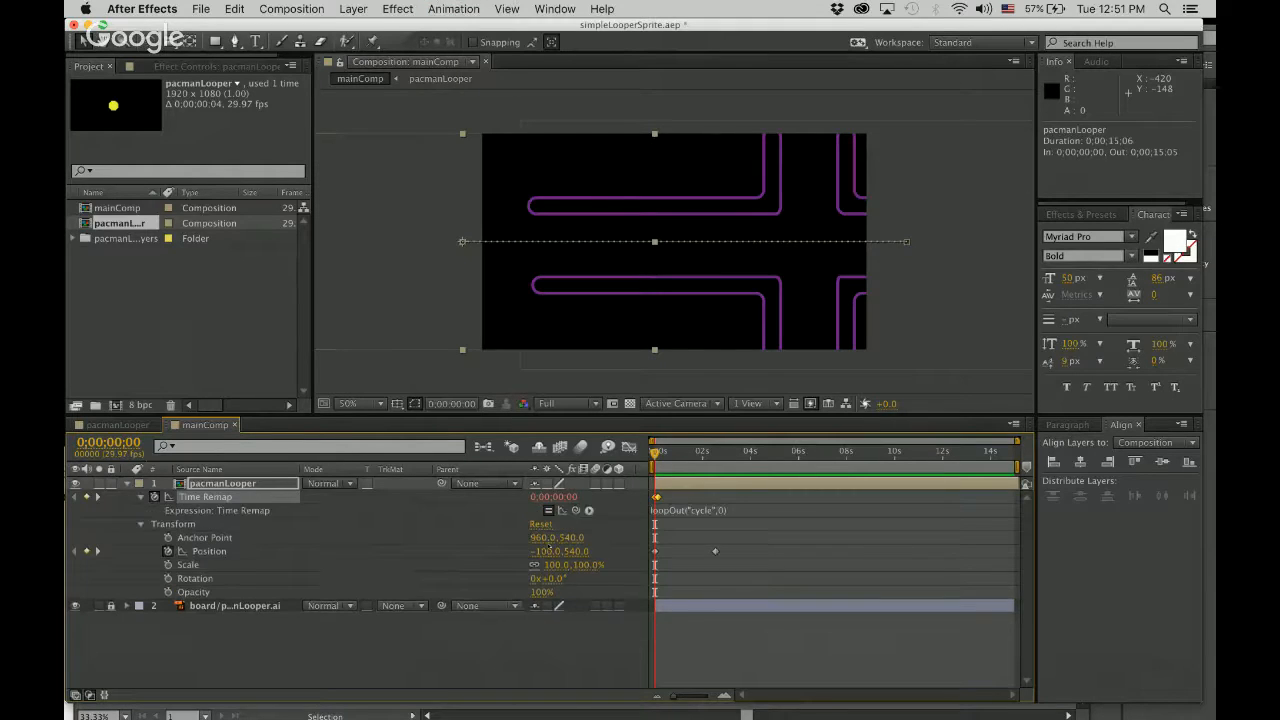
left_click(694, 511)
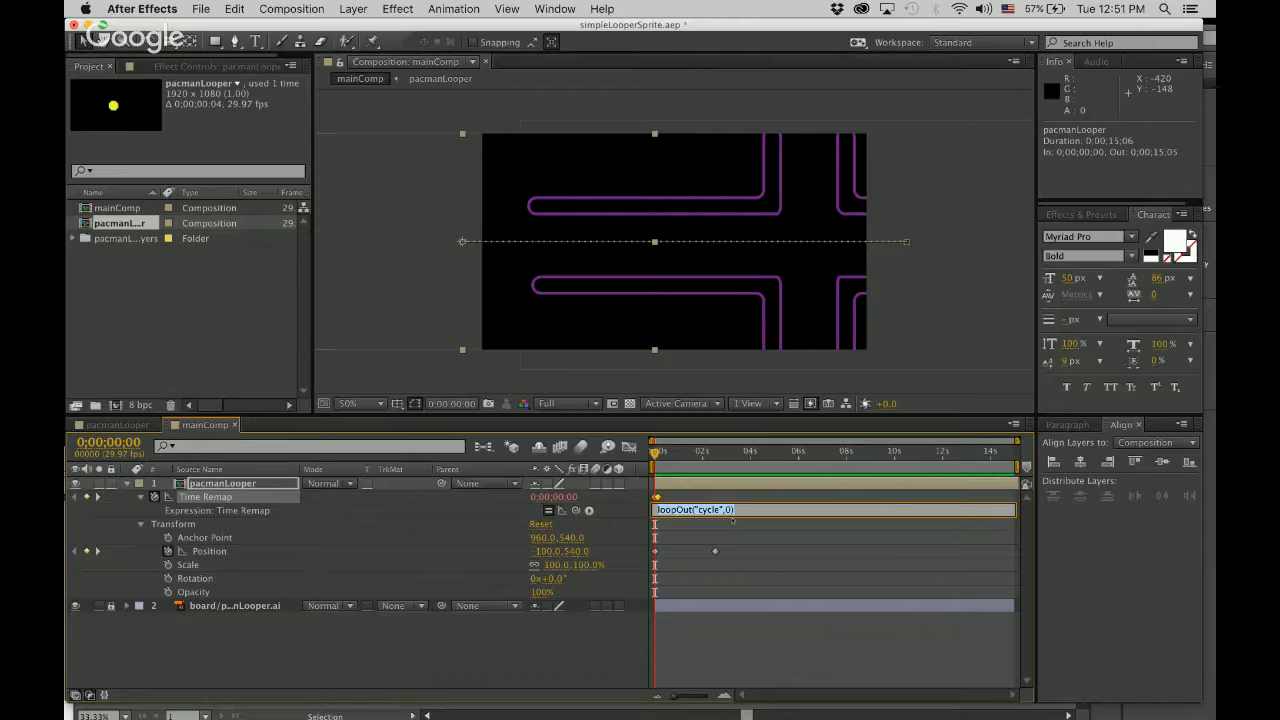
left_click(741, 567)
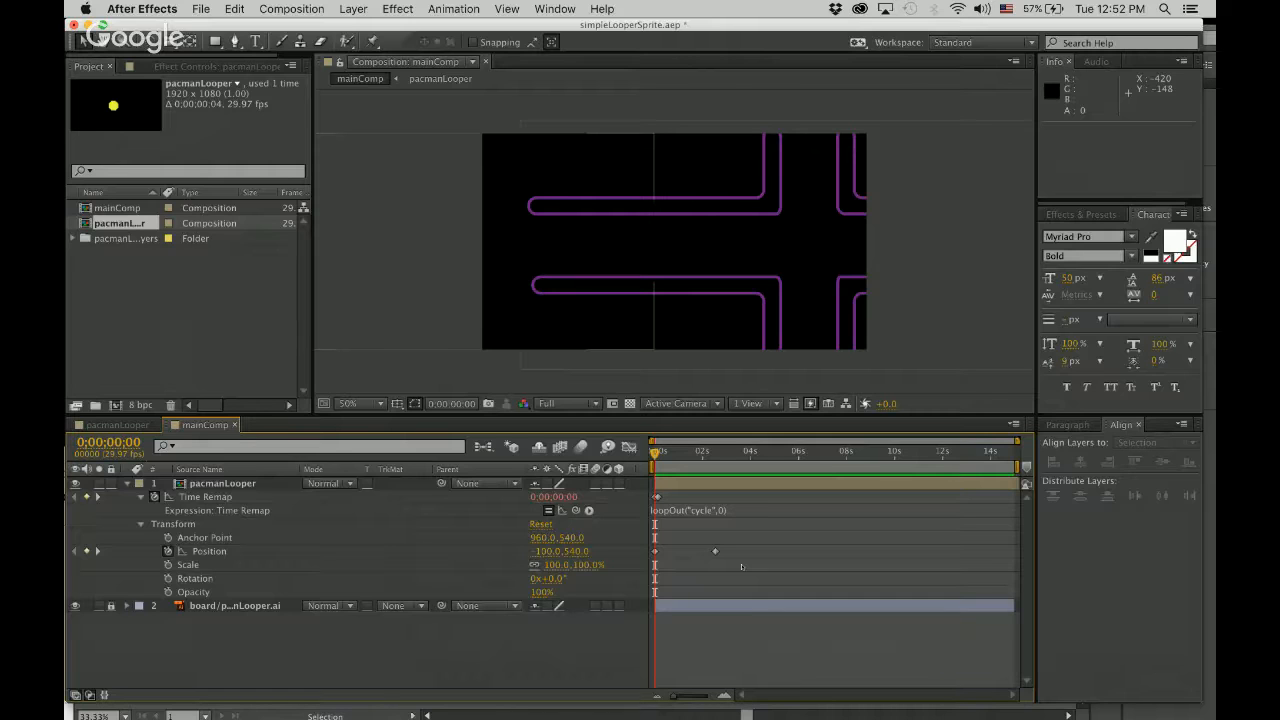
Step: Preview Pac-Man's looping movement across the board in mainComp and return to the first frame
key("space")
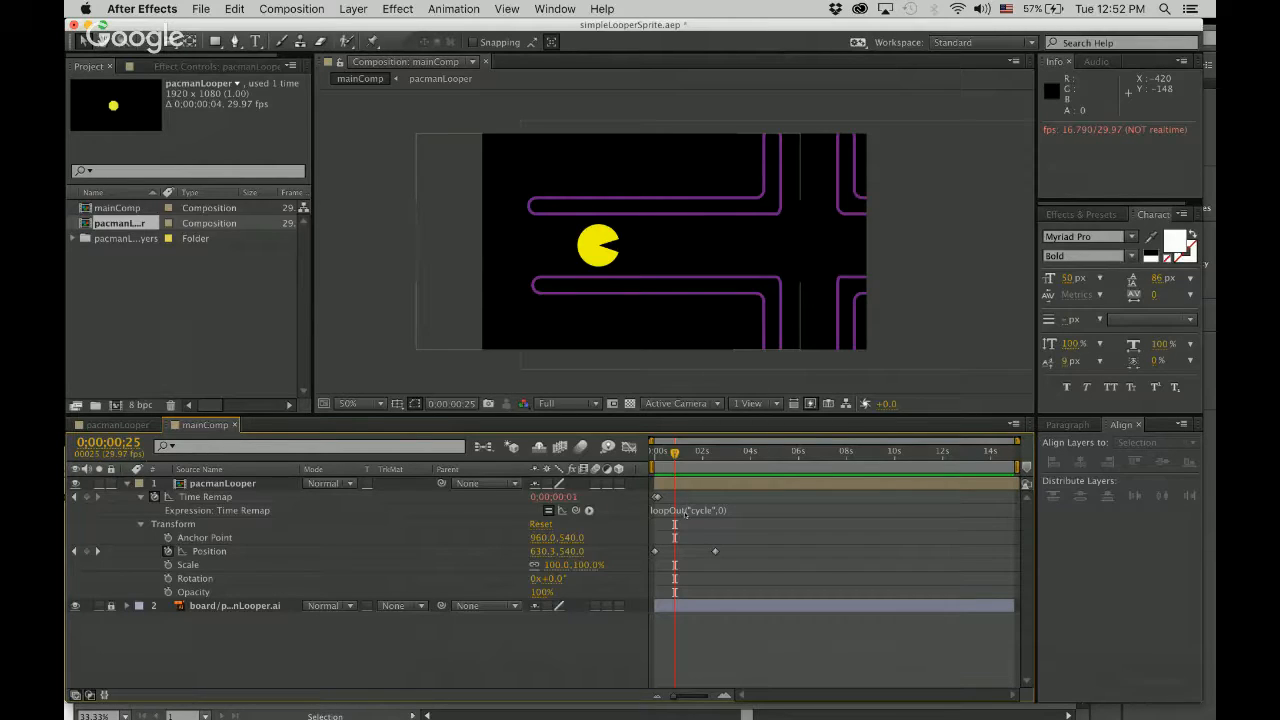
key("space")
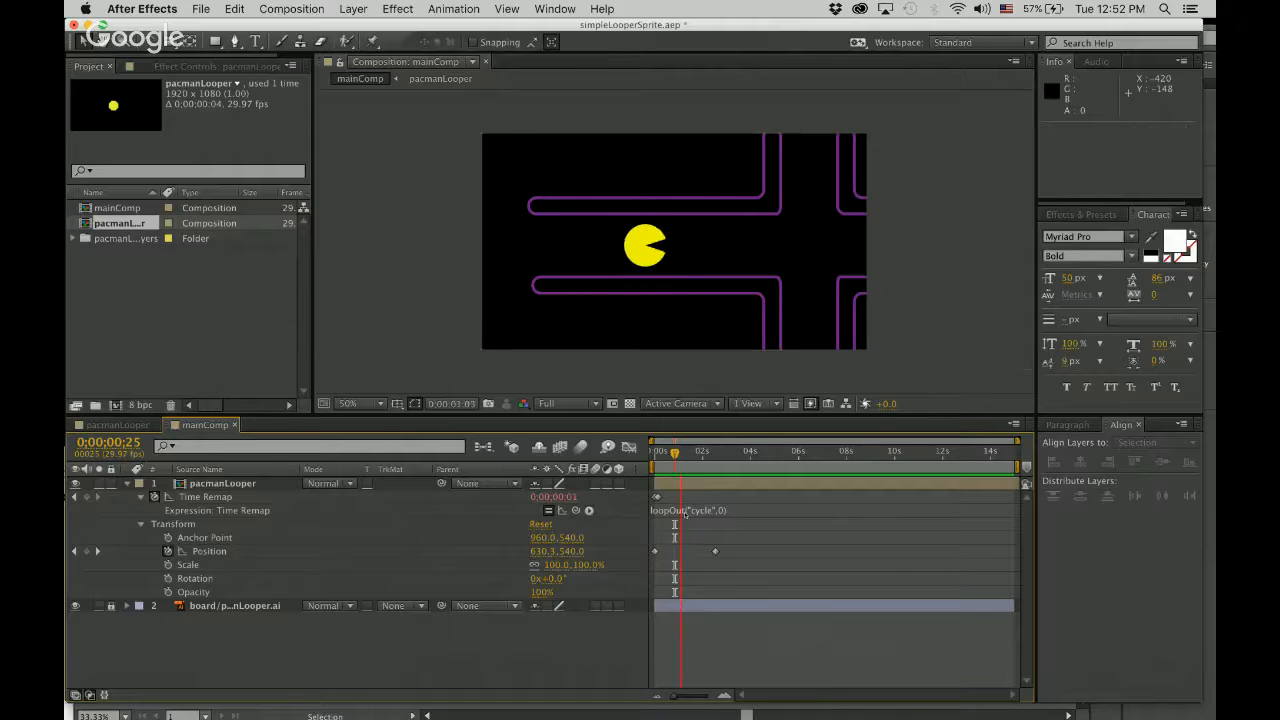
key("space")
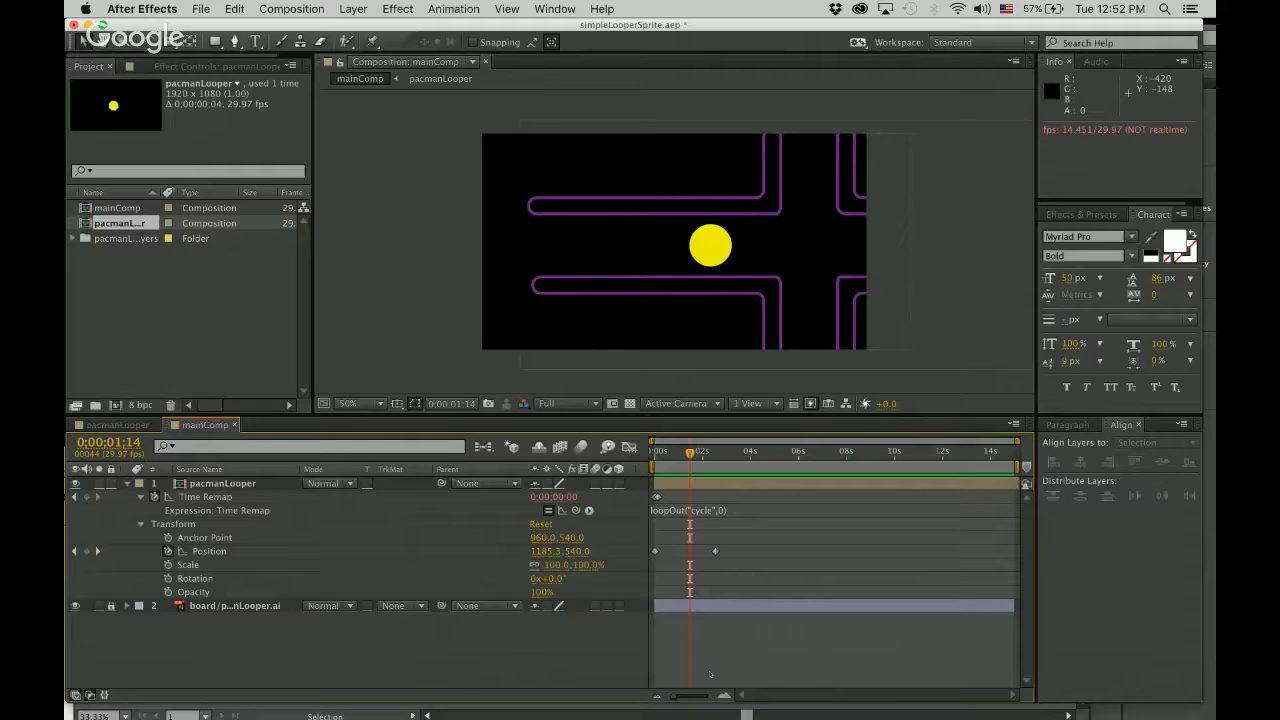
left_click_drag(689, 453, 640, 452)
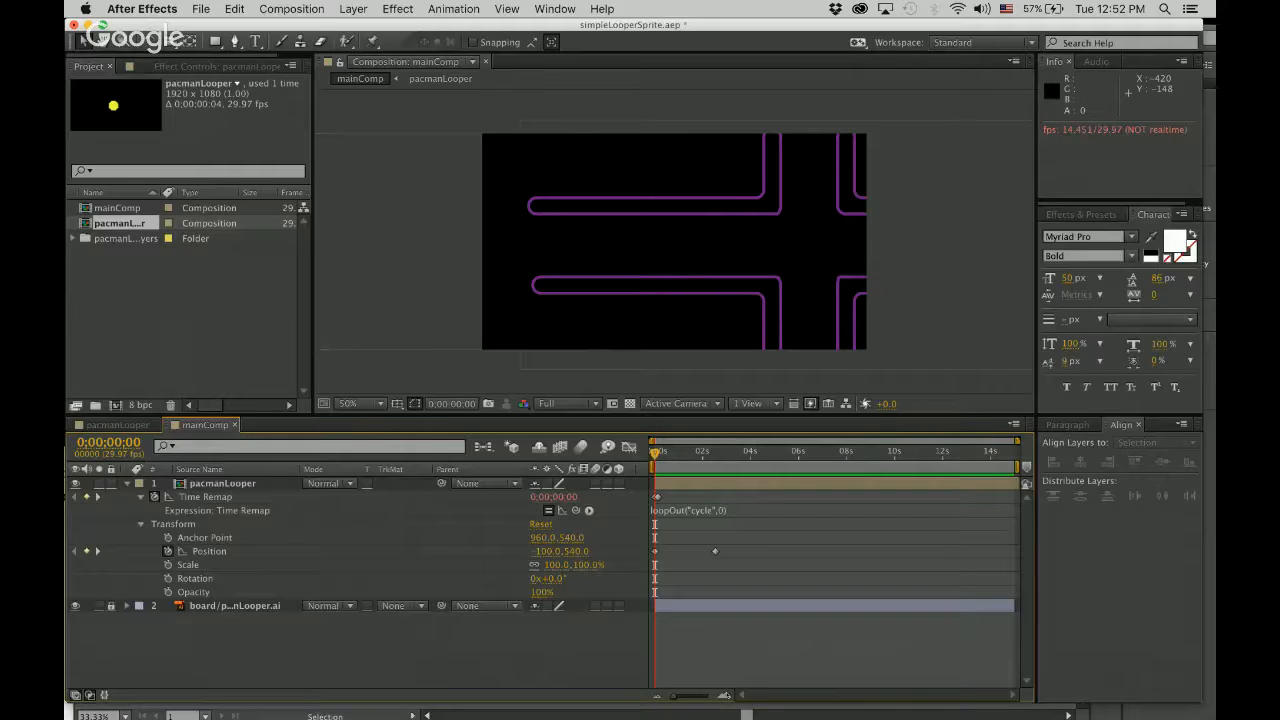
Step: Add a Time Remap keyframe to the pacmanLooper layer at 0;00;00;03
left_click(725, 694)
left_click(726, 694)
left_click(726, 694)
left_click(726, 694)
left_click(726, 694)
left_click(726, 694)
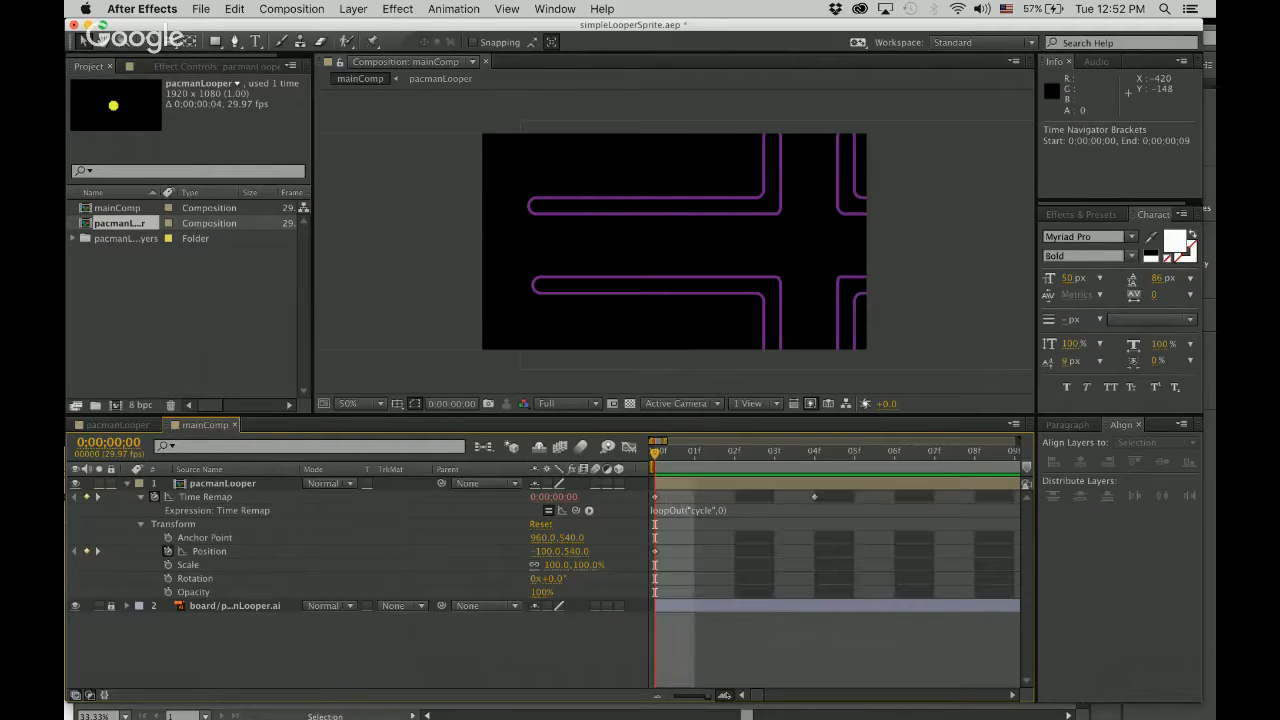
left_click_drag(655, 454, 790, 469)
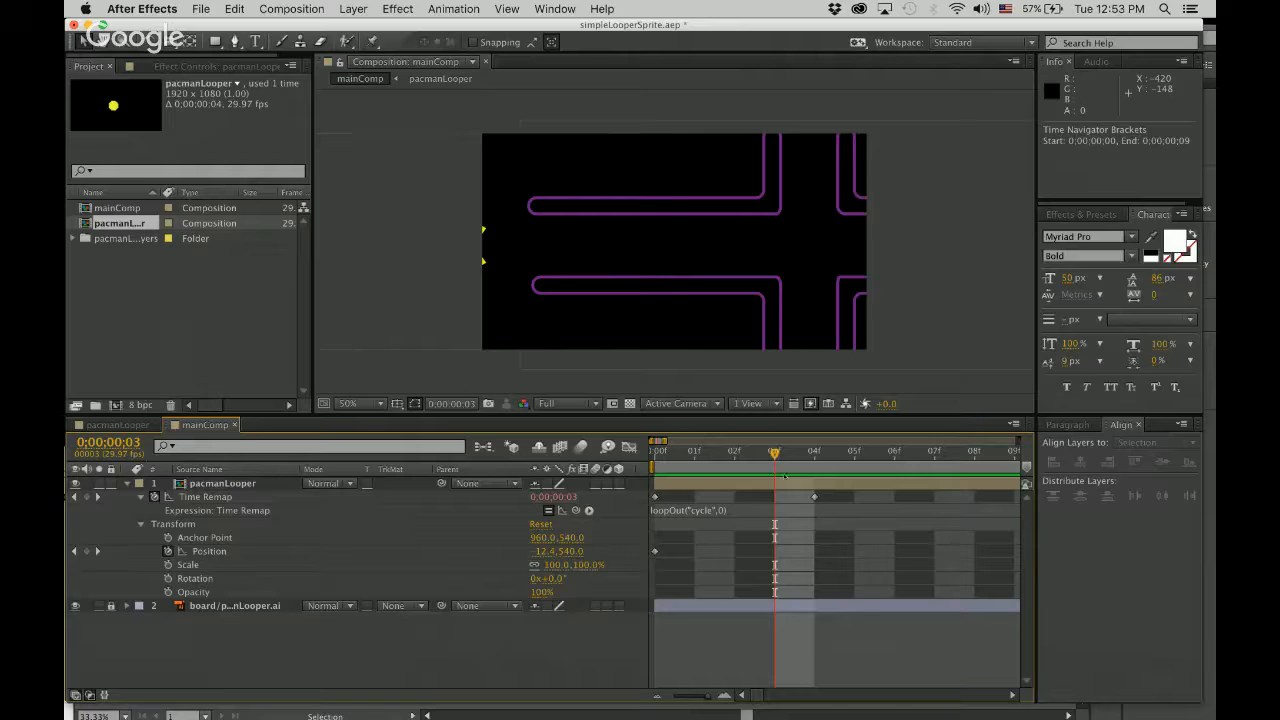
left_click(87, 497)
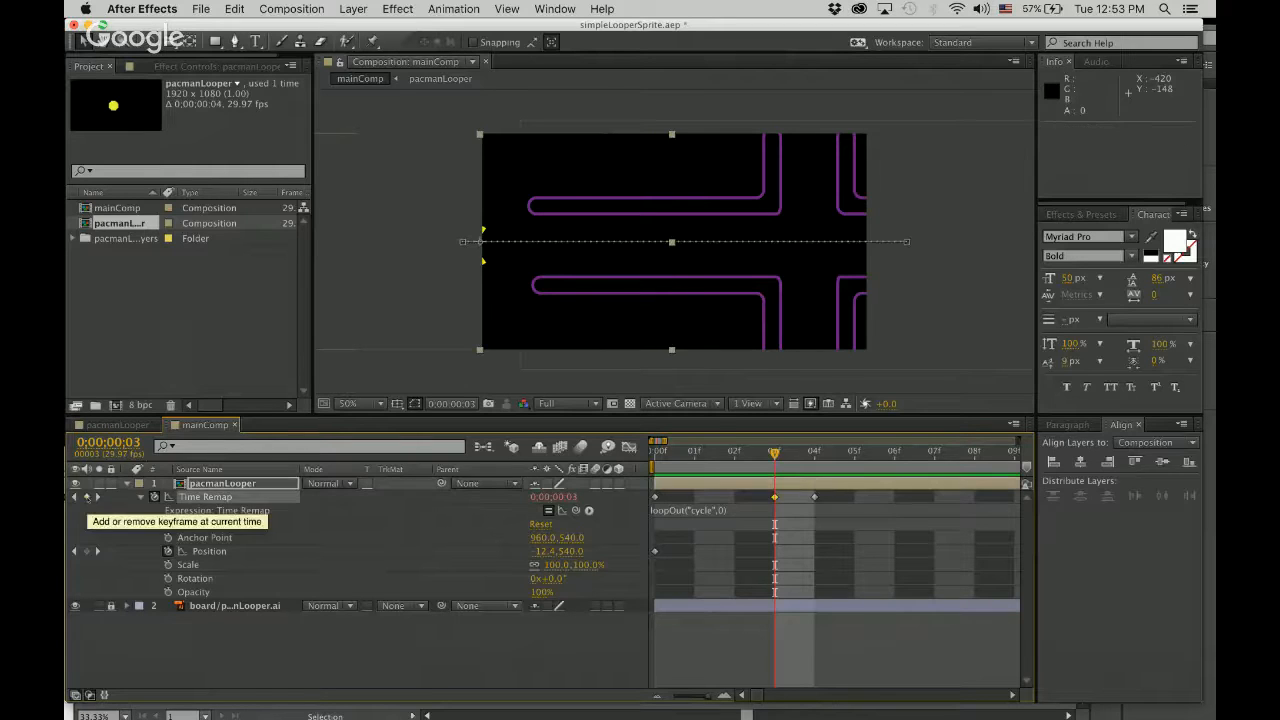
Step: Delete the pacmanLooper layer's Time Remap keyframe at frame 4 and preview mainComp from the first frame
left_click(814, 497)
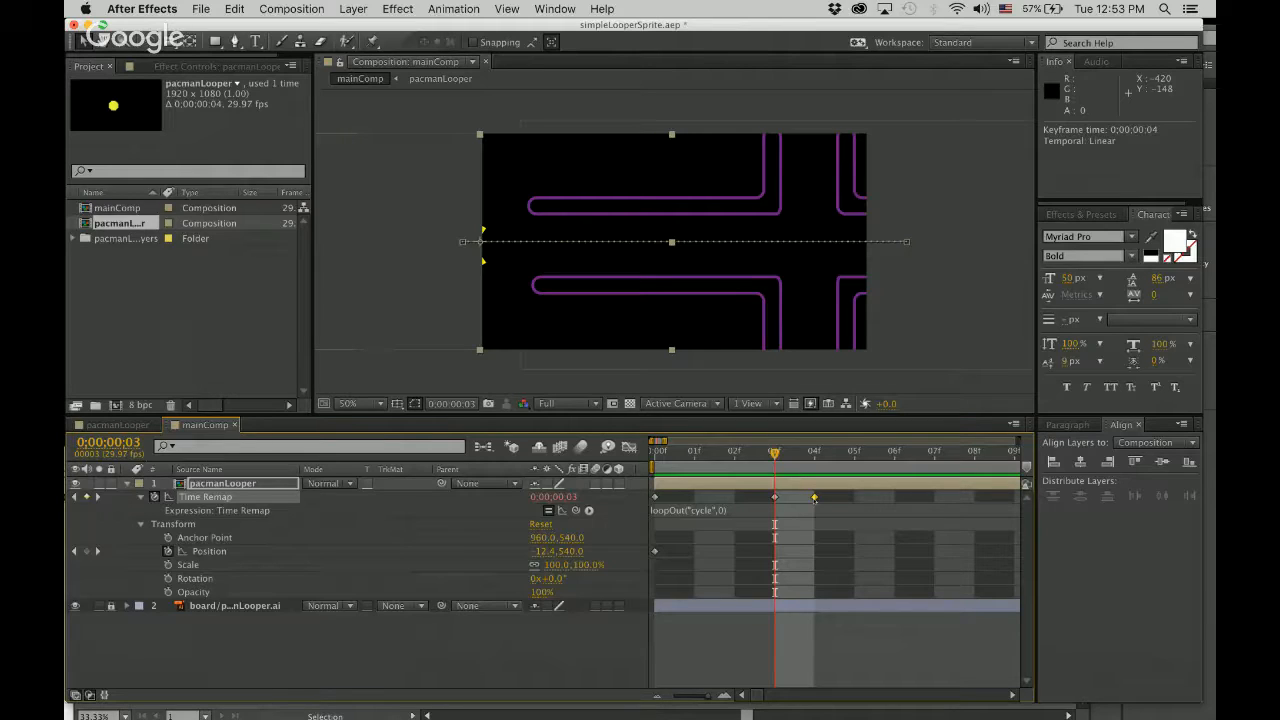
key("Delete")
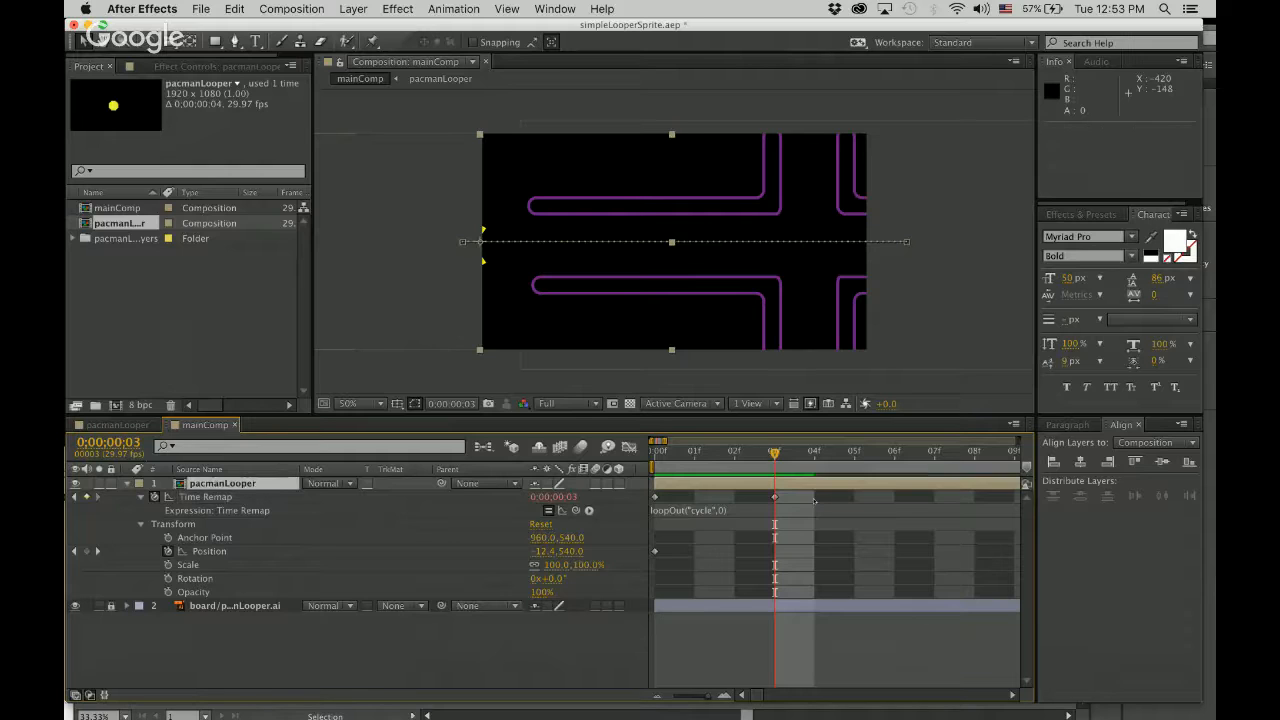
left_click_drag(770, 452, 630, 450)
key("space")
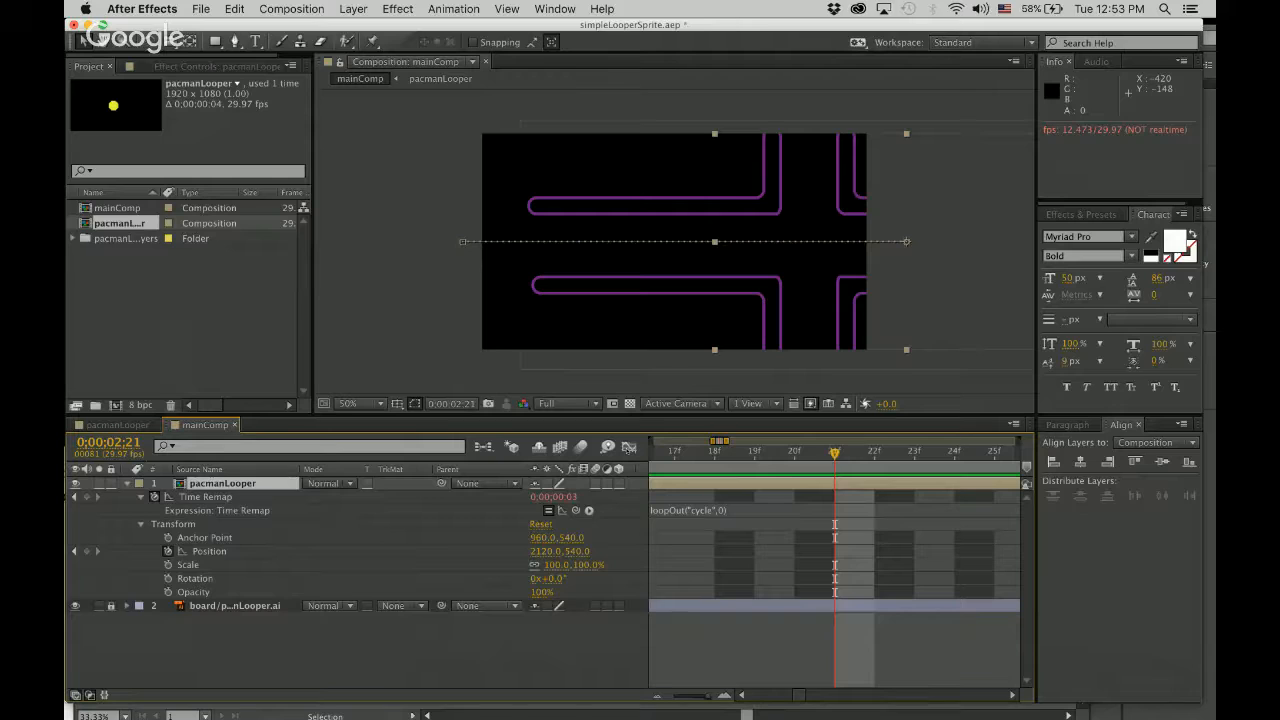
Step: Undo the last Time Remap keyframe deletion and the keyframe addition before it on the pacmanLooper layer
key("super+z")
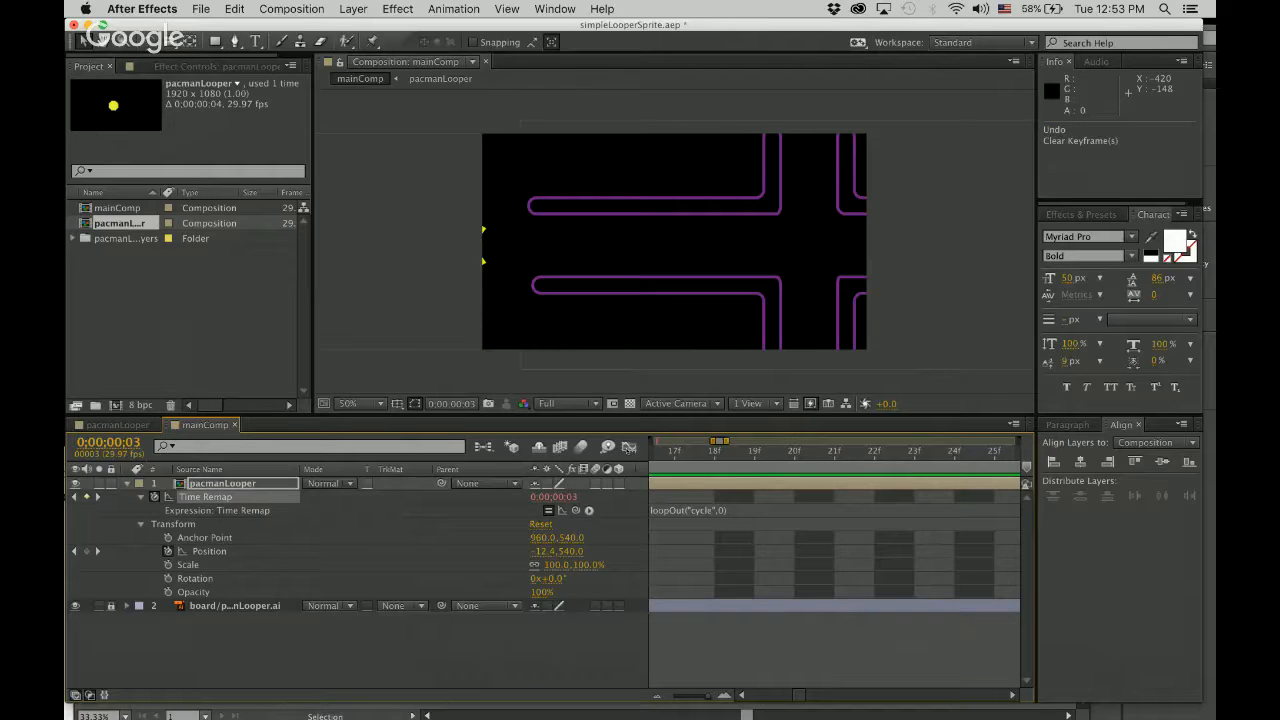
key("super+z")
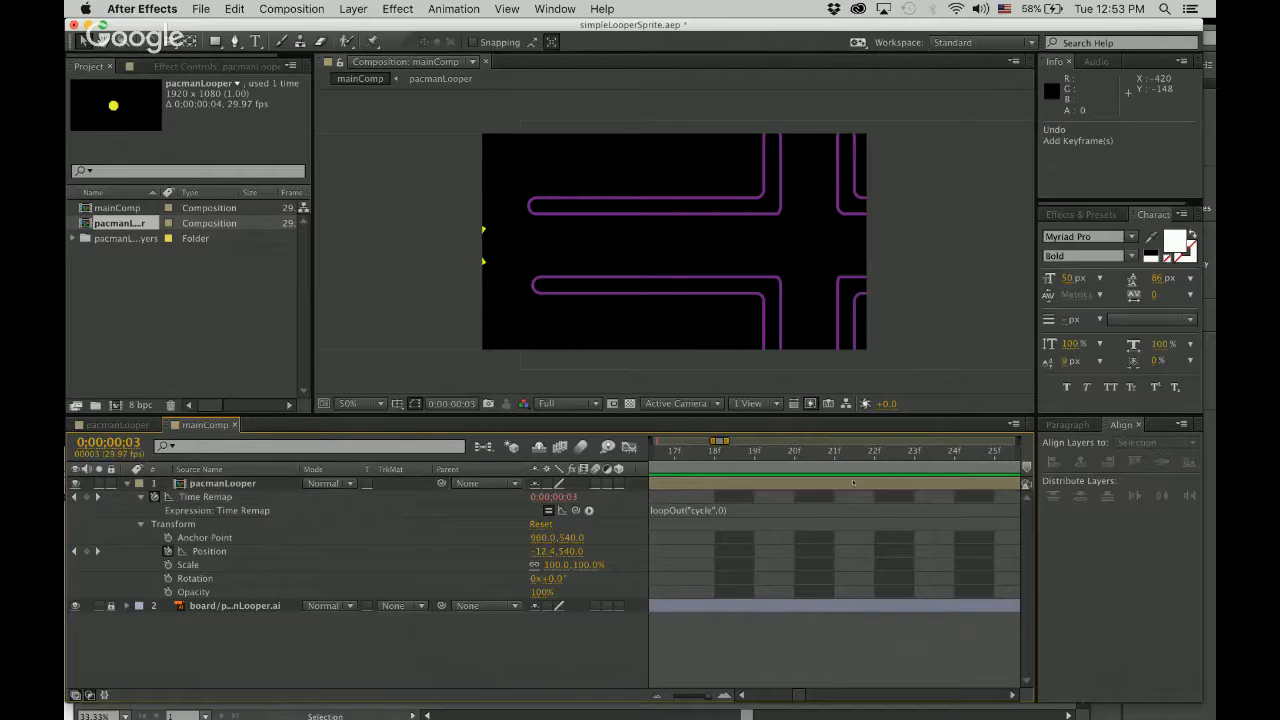
scroll(720, 598, "left", 10)
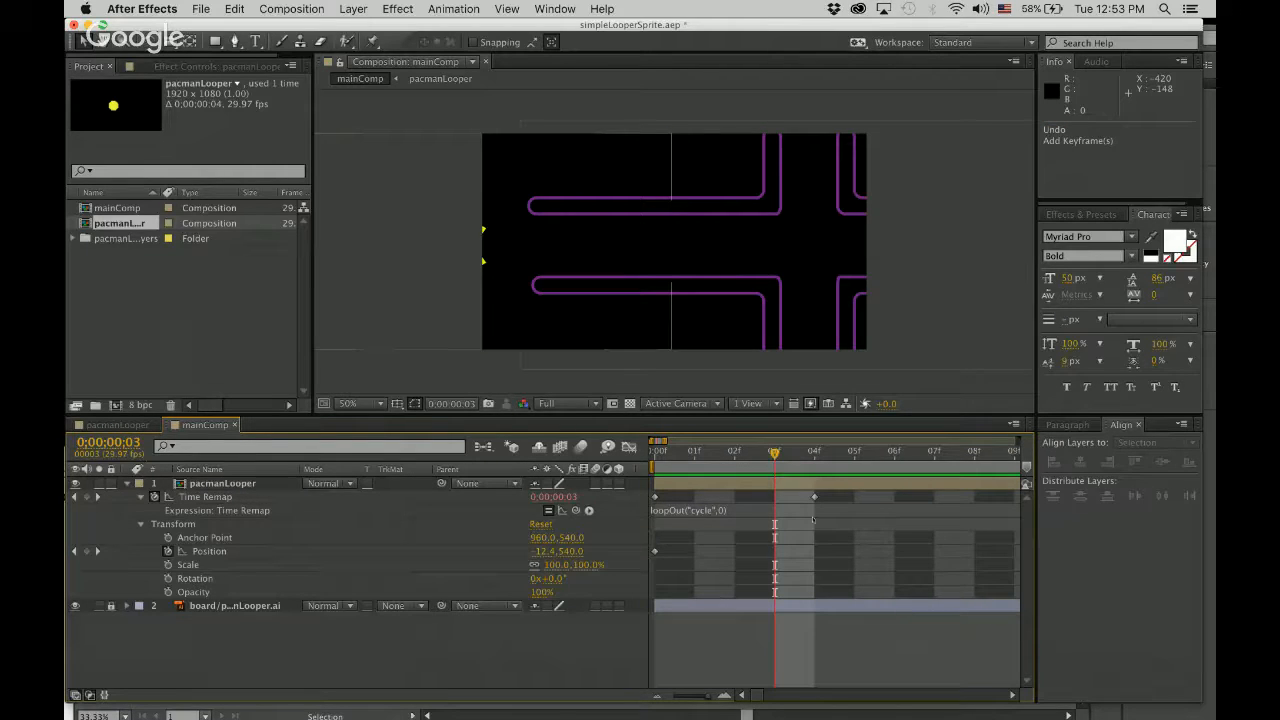
Step: Save the project and add mainComp to the render queue
key("super+s")
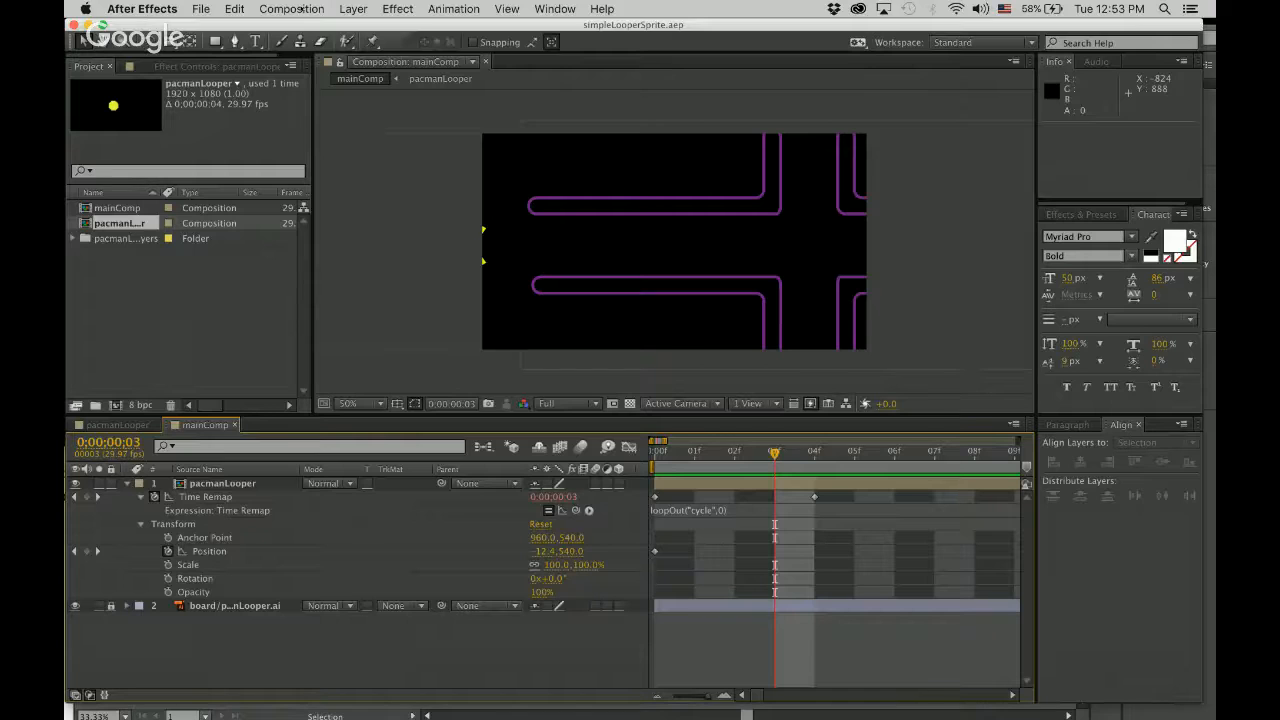
left_click(300, 9)
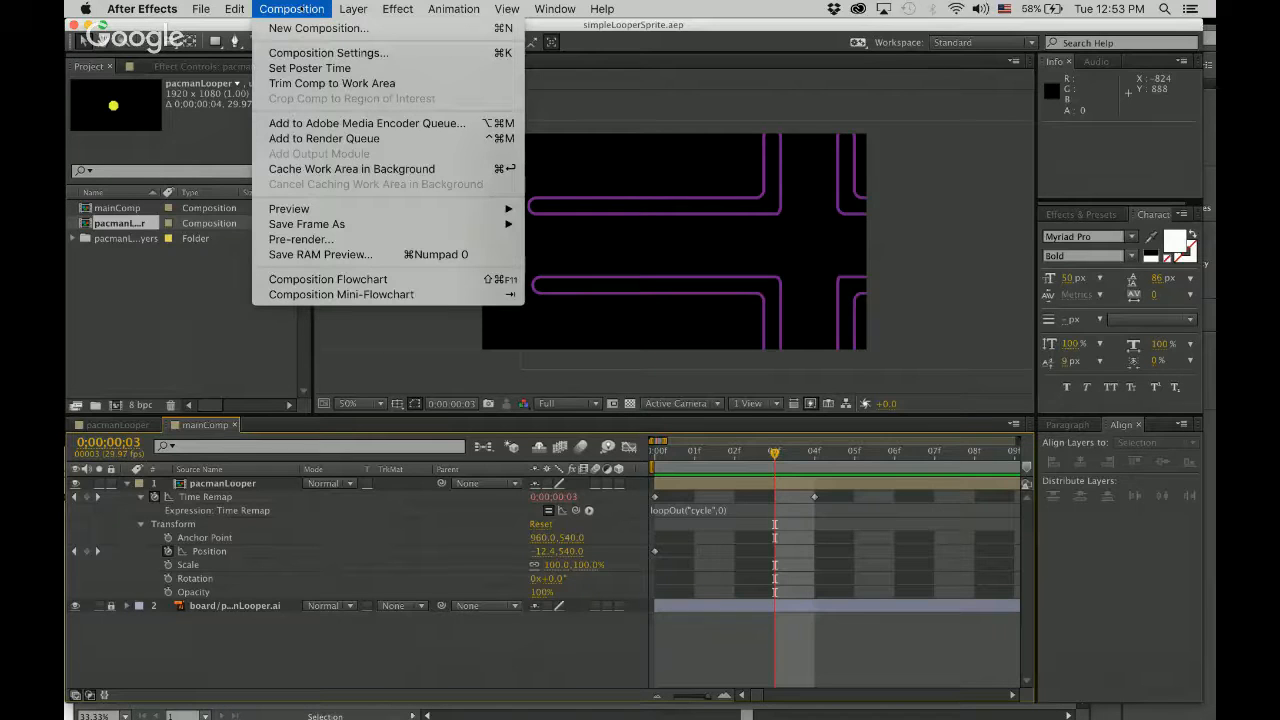
left_click(336, 138)
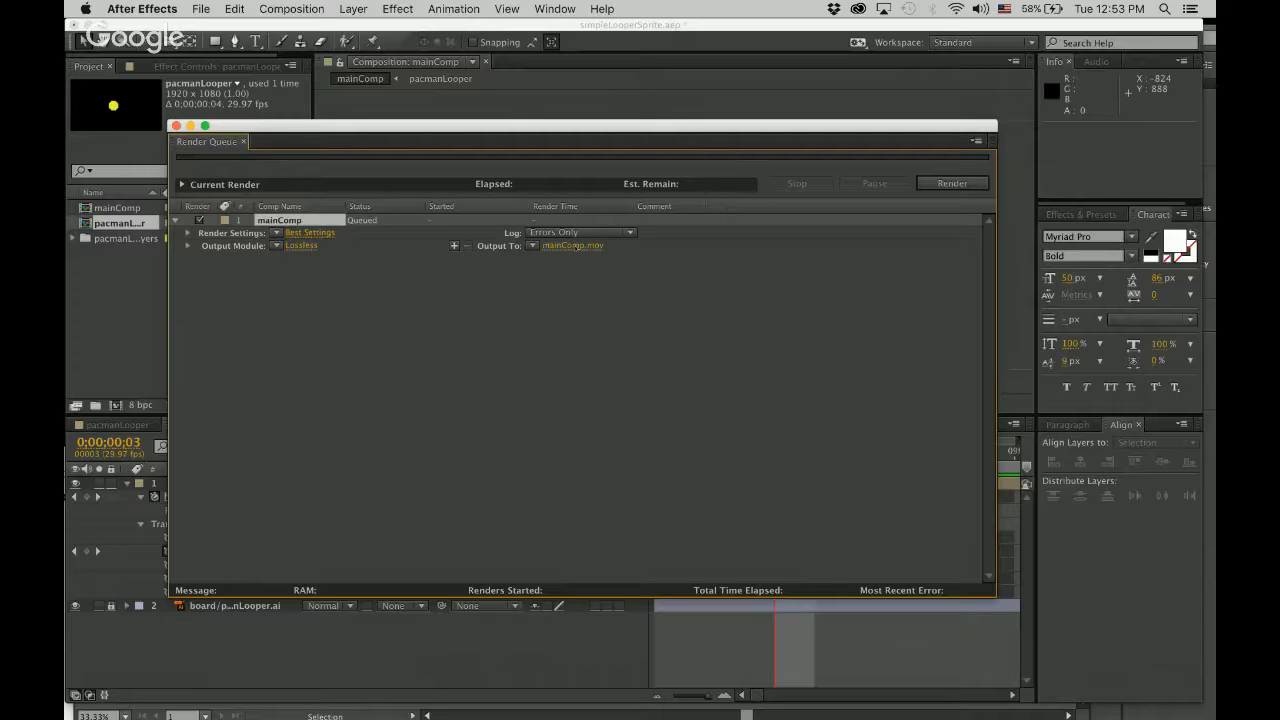
Step: Set a custom time span with a duration of 0;00;03;00 in mainComp's render settings
left_click(326, 233)
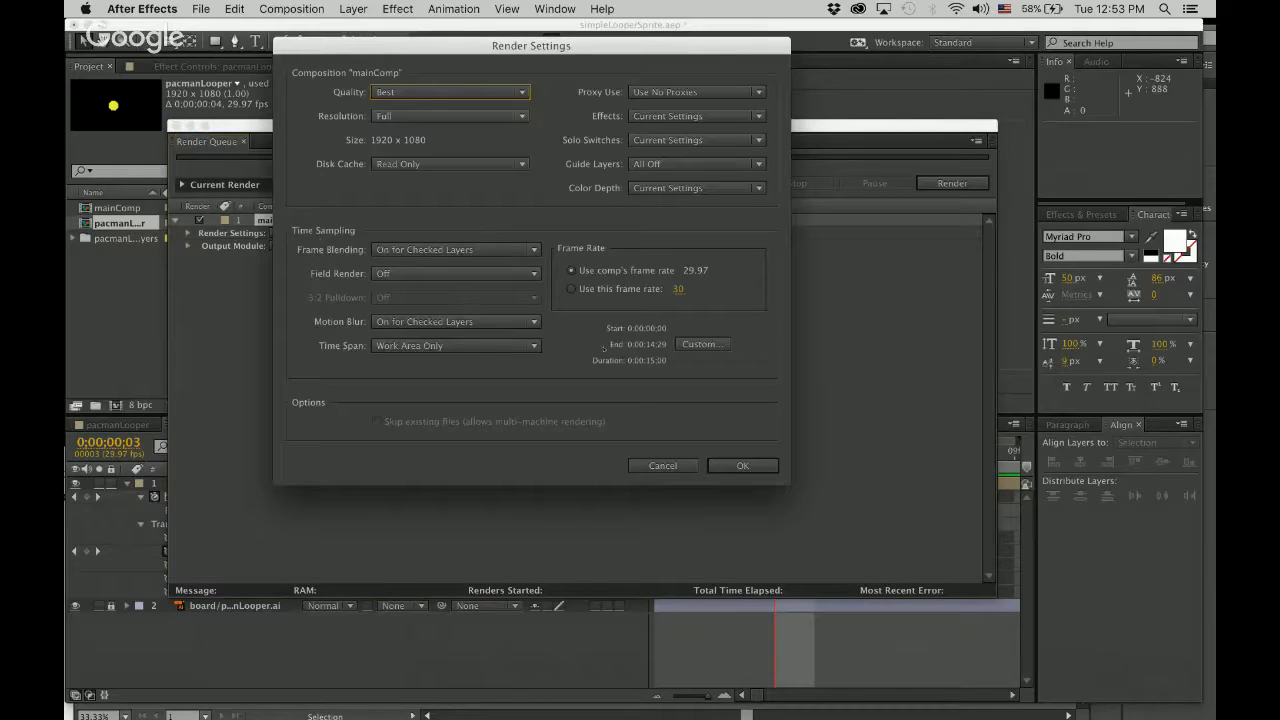
left_click(740, 465)
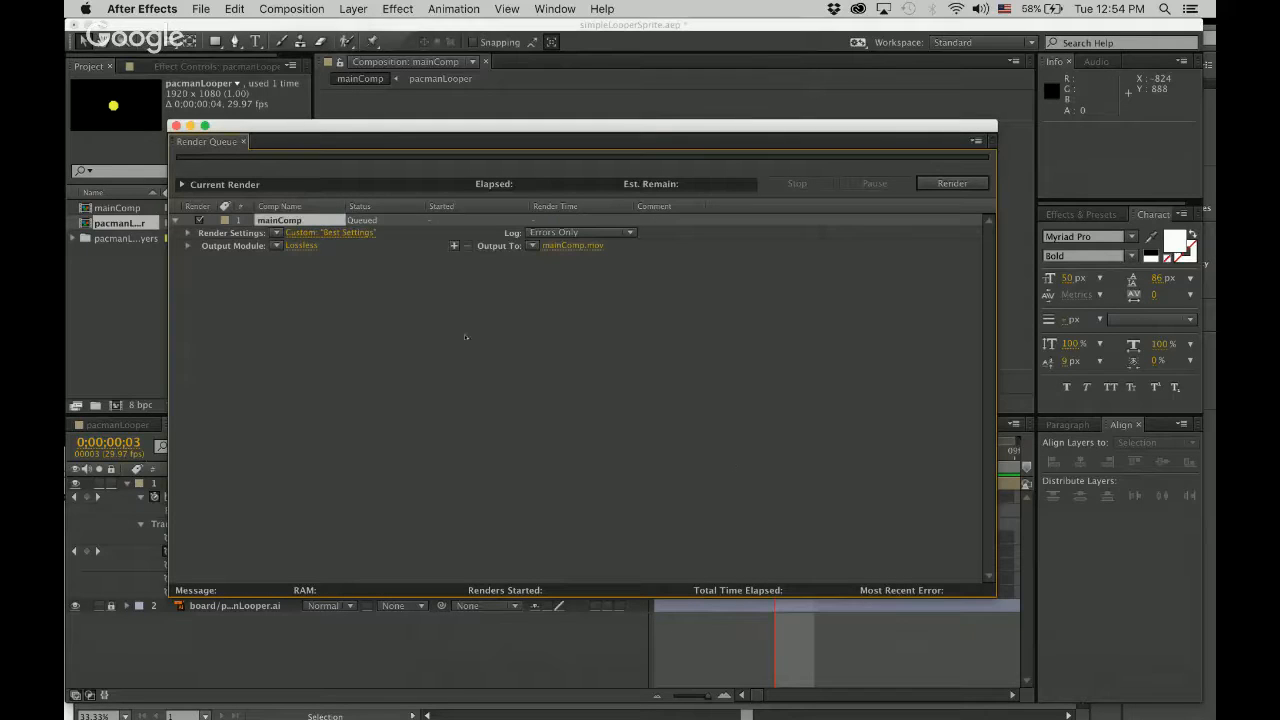
left_click(352, 232)
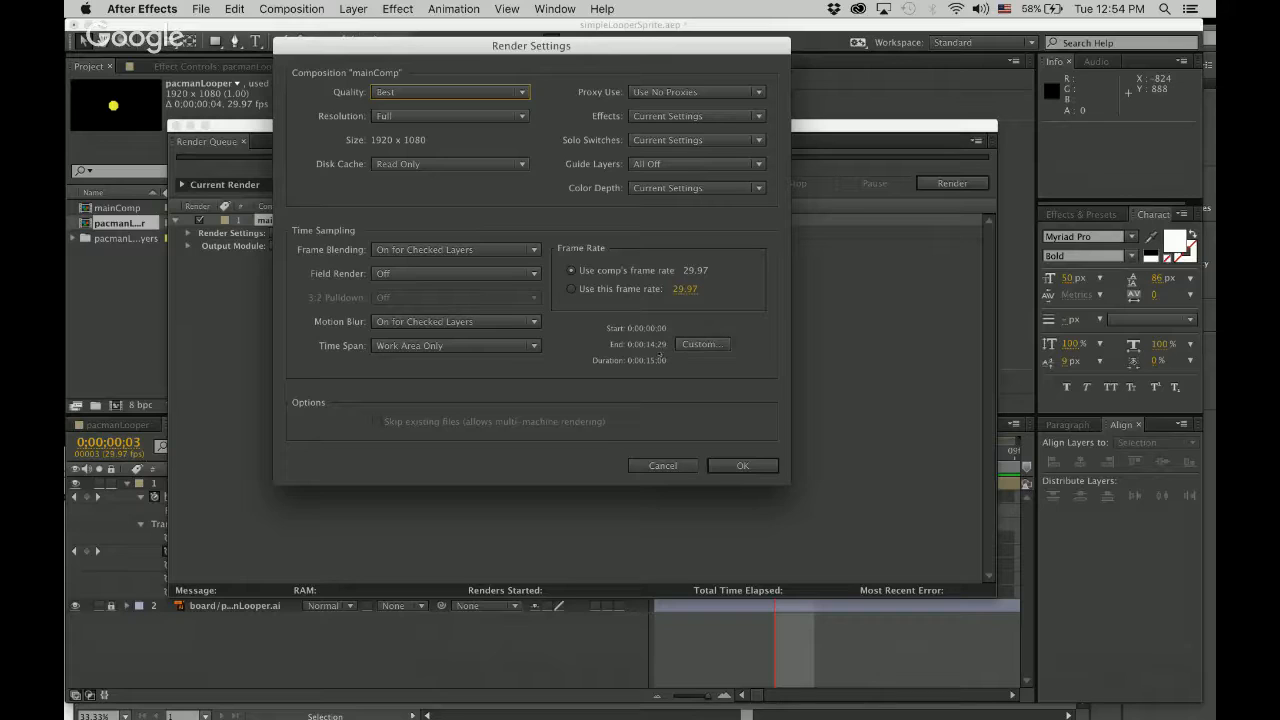
left_click(697, 344)
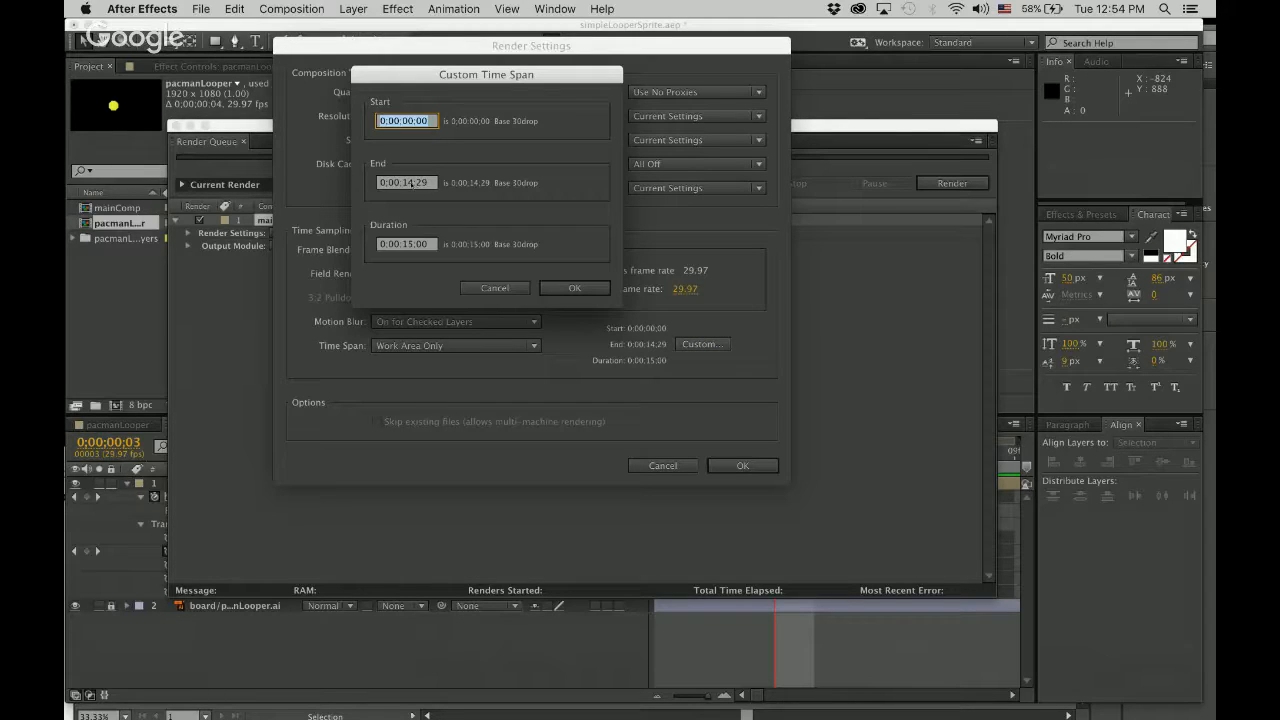
left_click(411, 183)
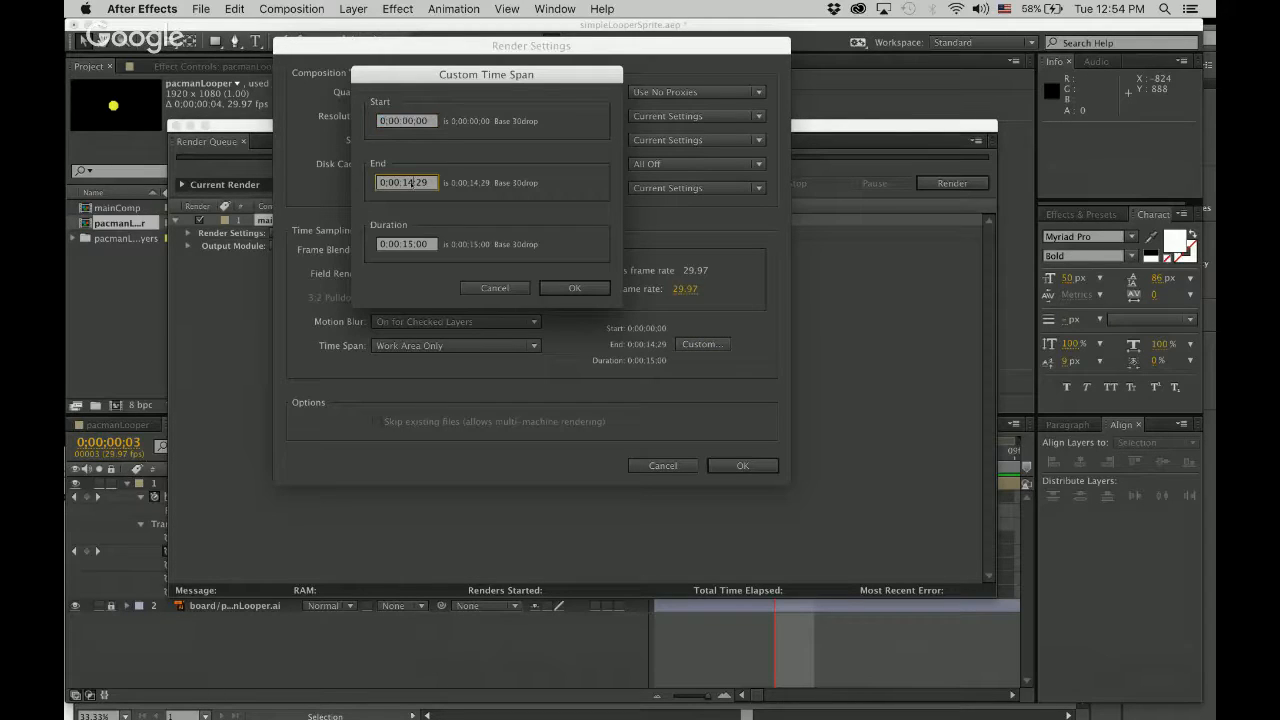
left_click(413, 247)
key("BackSpace")
key("BackSpace")
type("3:")
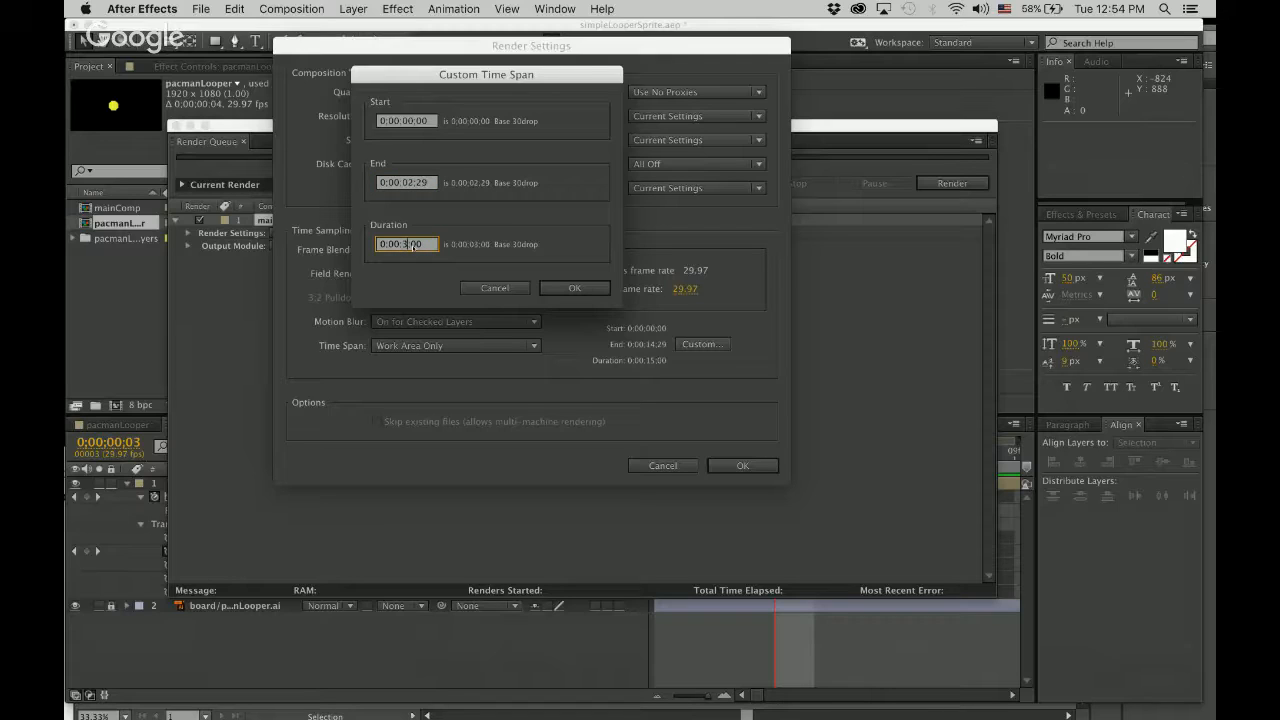
type("0")
left_click(574, 288)
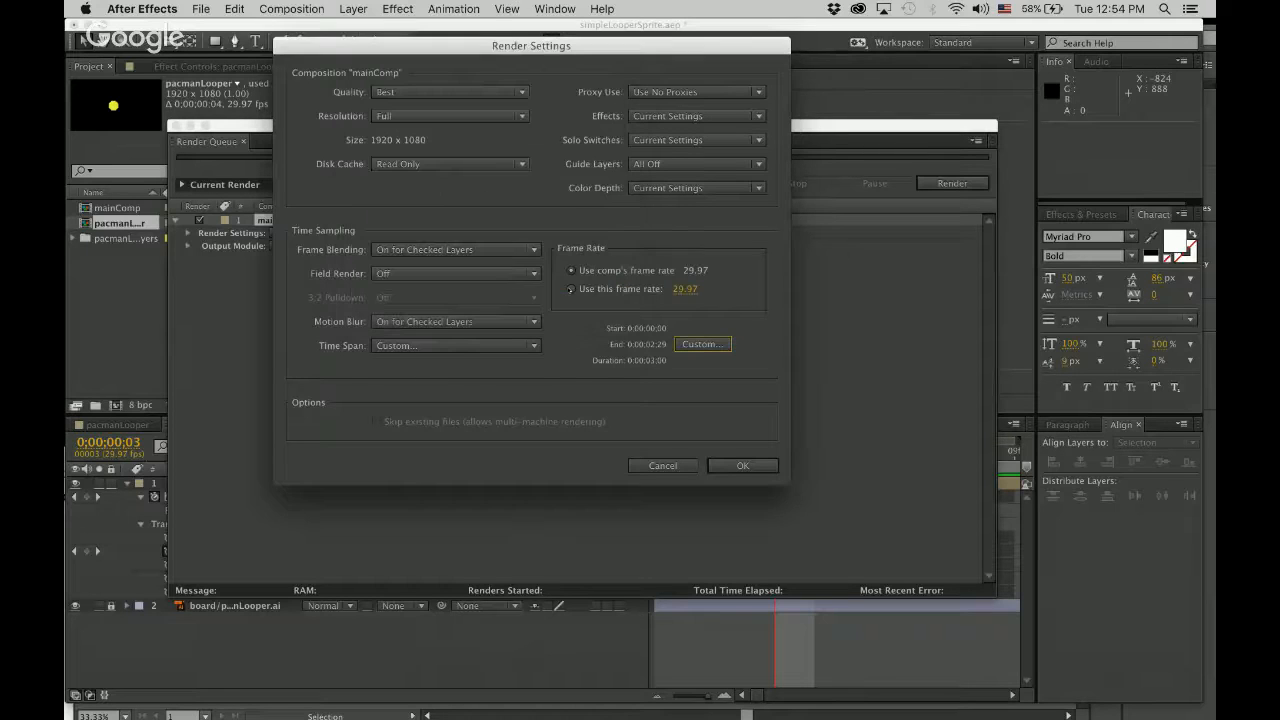
left_click(742, 466)
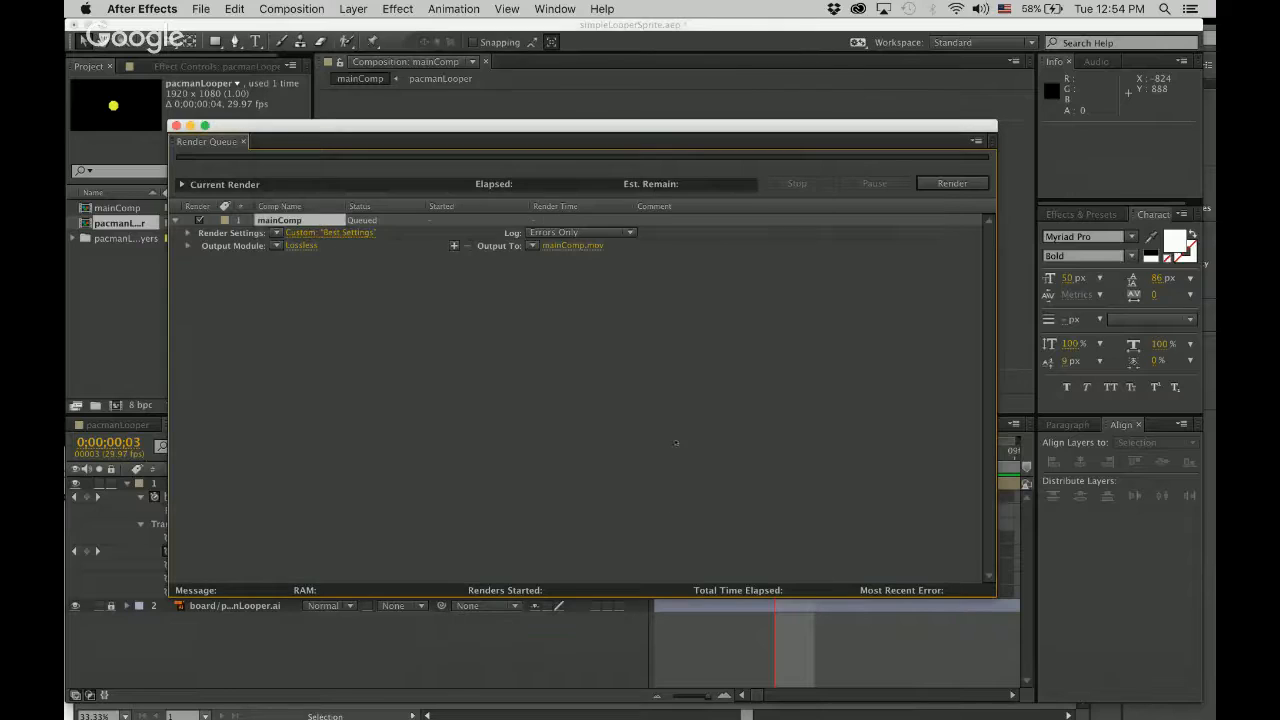
Step: Keep QuickTime as the format in mainComp's output module settings and review its codec options without changing them
left_click(303, 247)
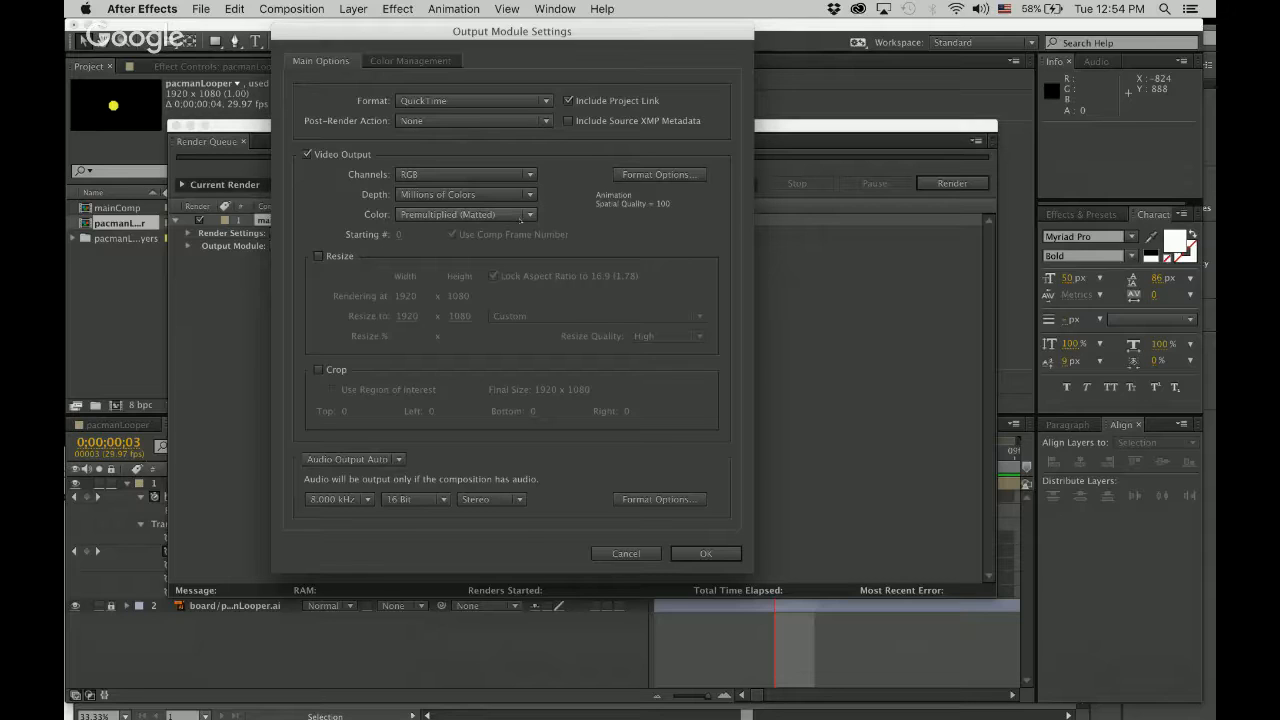
left_click(511, 104)
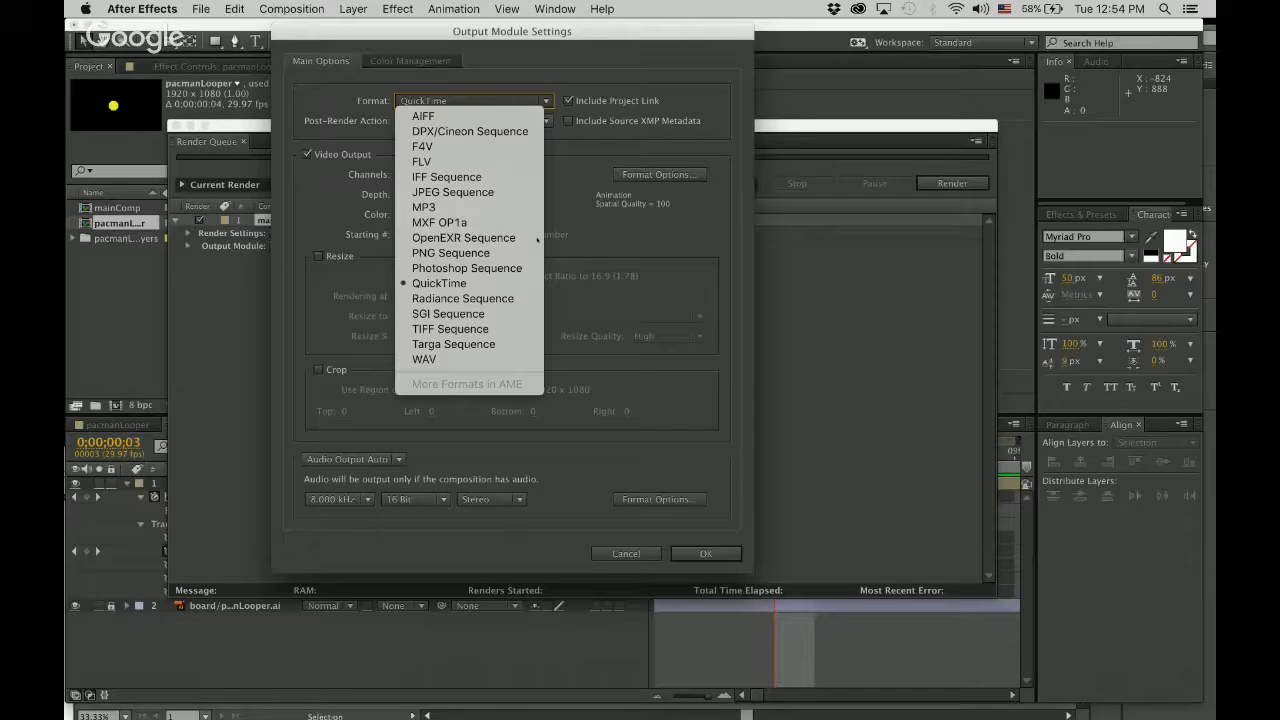
left_click(439, 283)
left_click(657, 174)
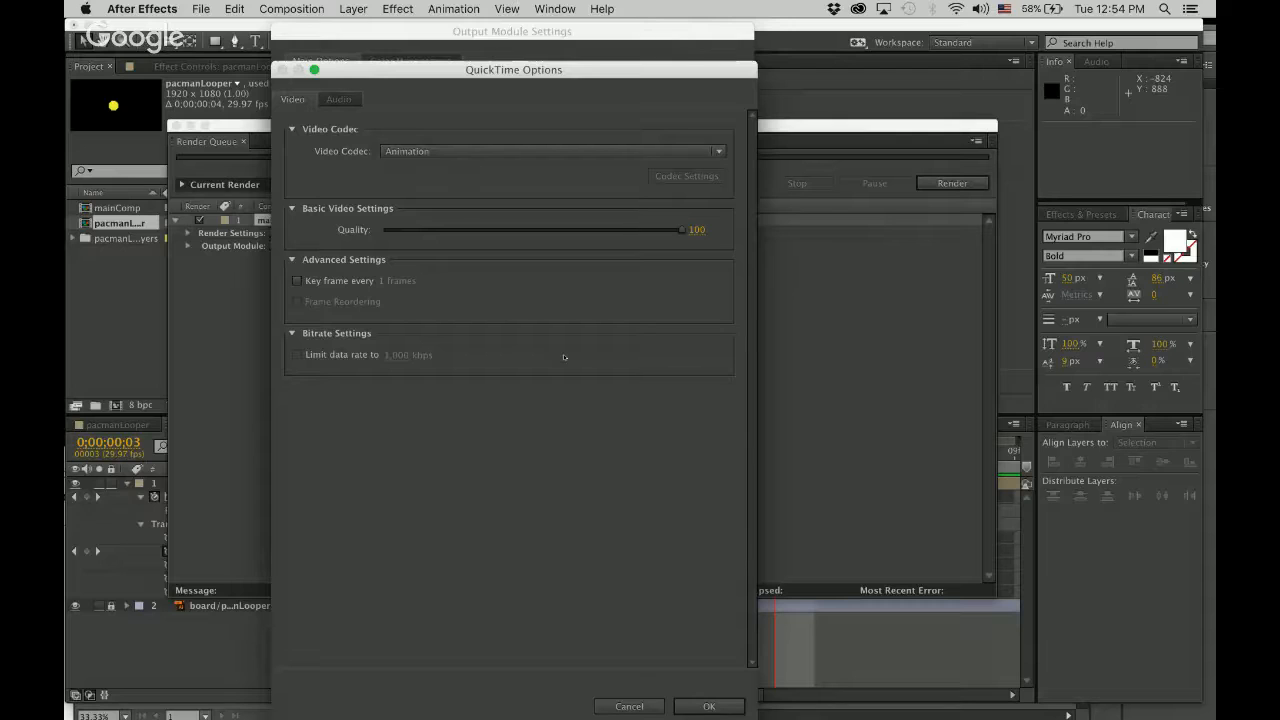
left_click(629, 706)
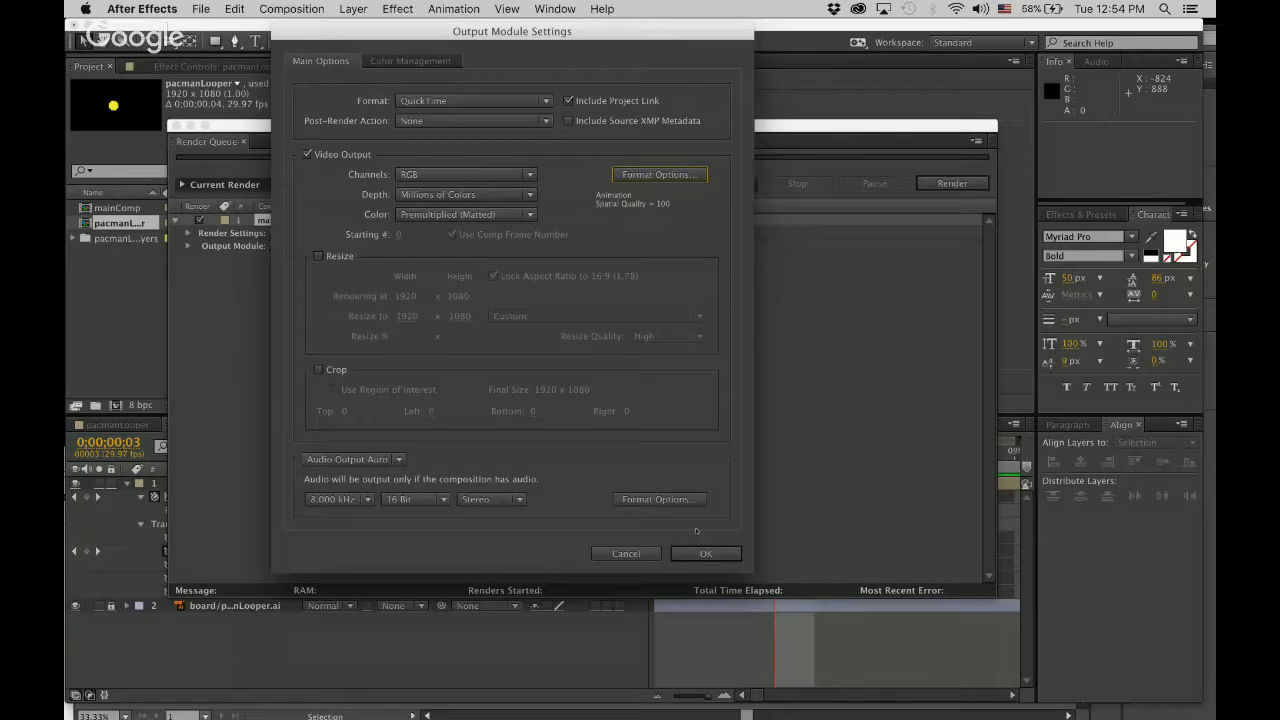
left_click(715, 557)
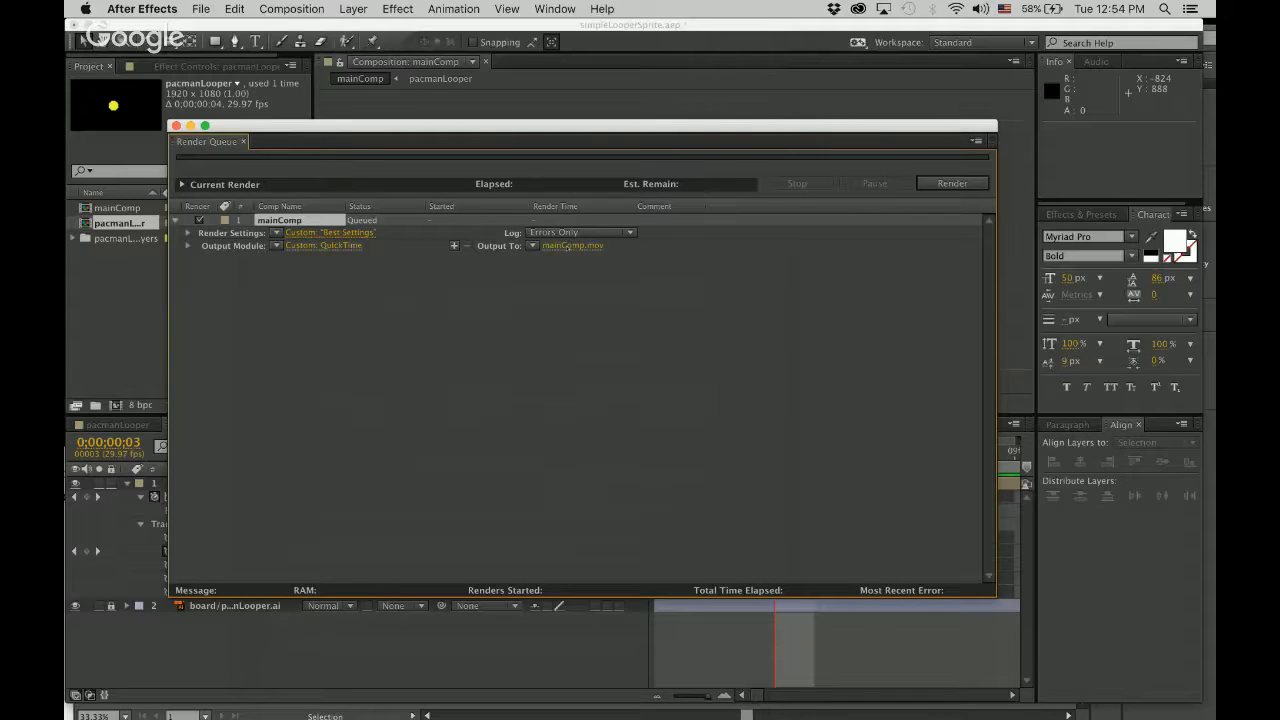
Step: Set mainComp's output movie to save as mainComp in the Desktop's simpleSpriteLoop folder and render the queue
left_click(567, 246)
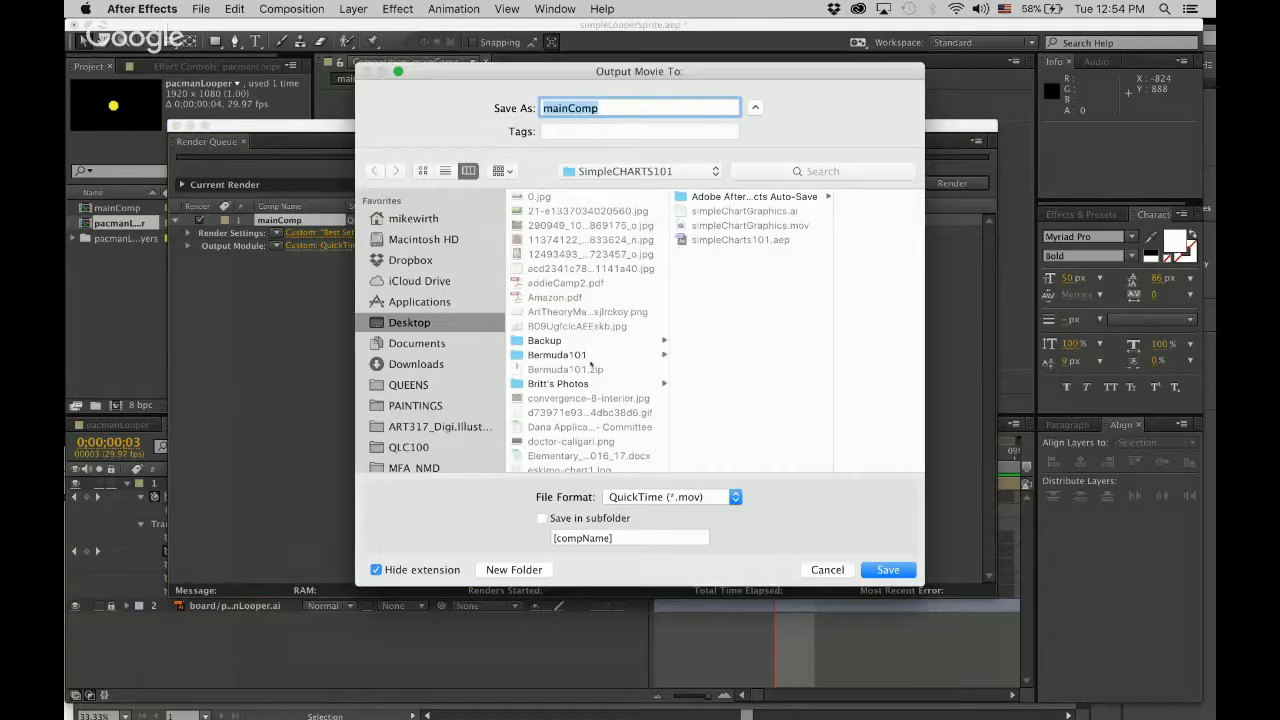
scroll(591, 364, "down", 10)
left_click(588, 380)
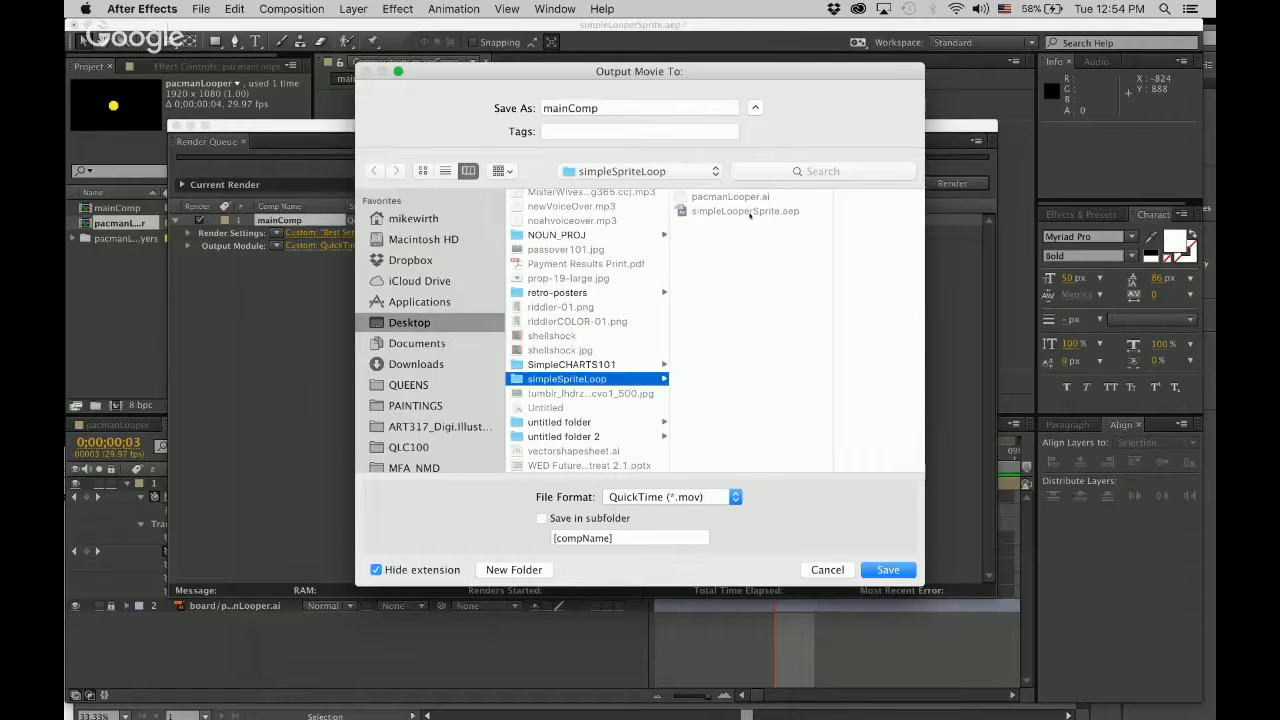
left_click(888, 570)
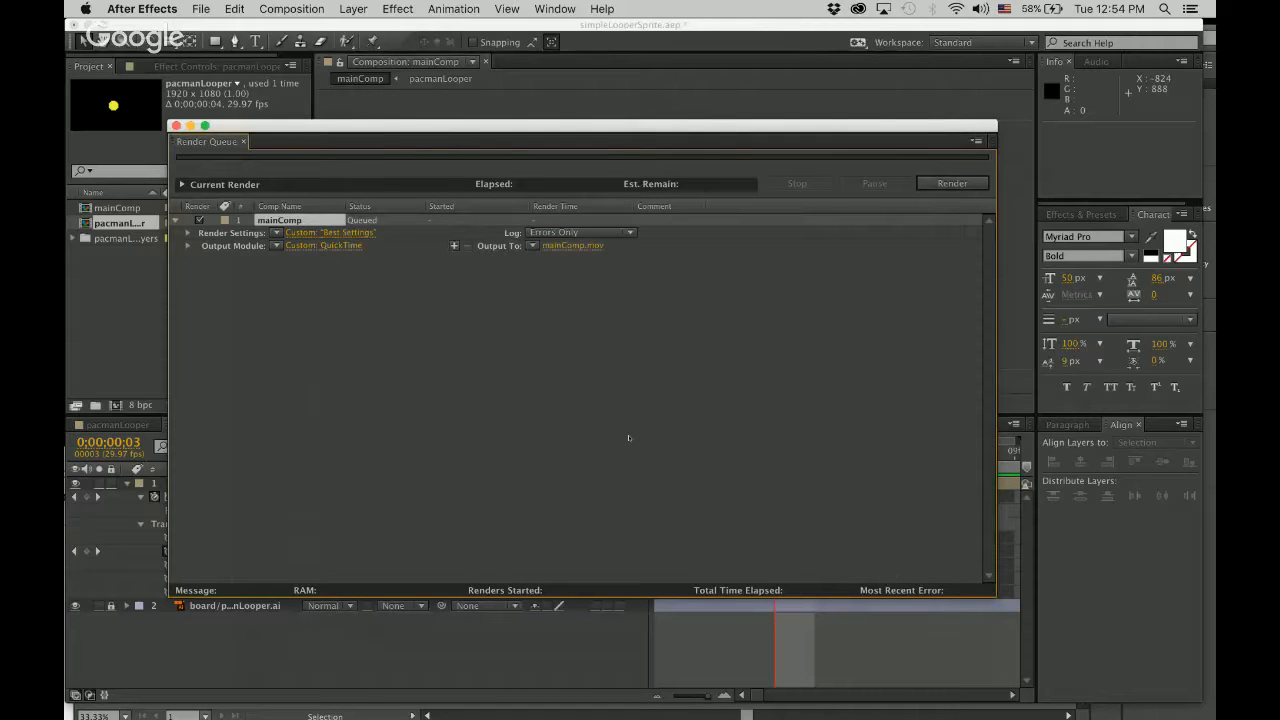
left_click(946, 184)
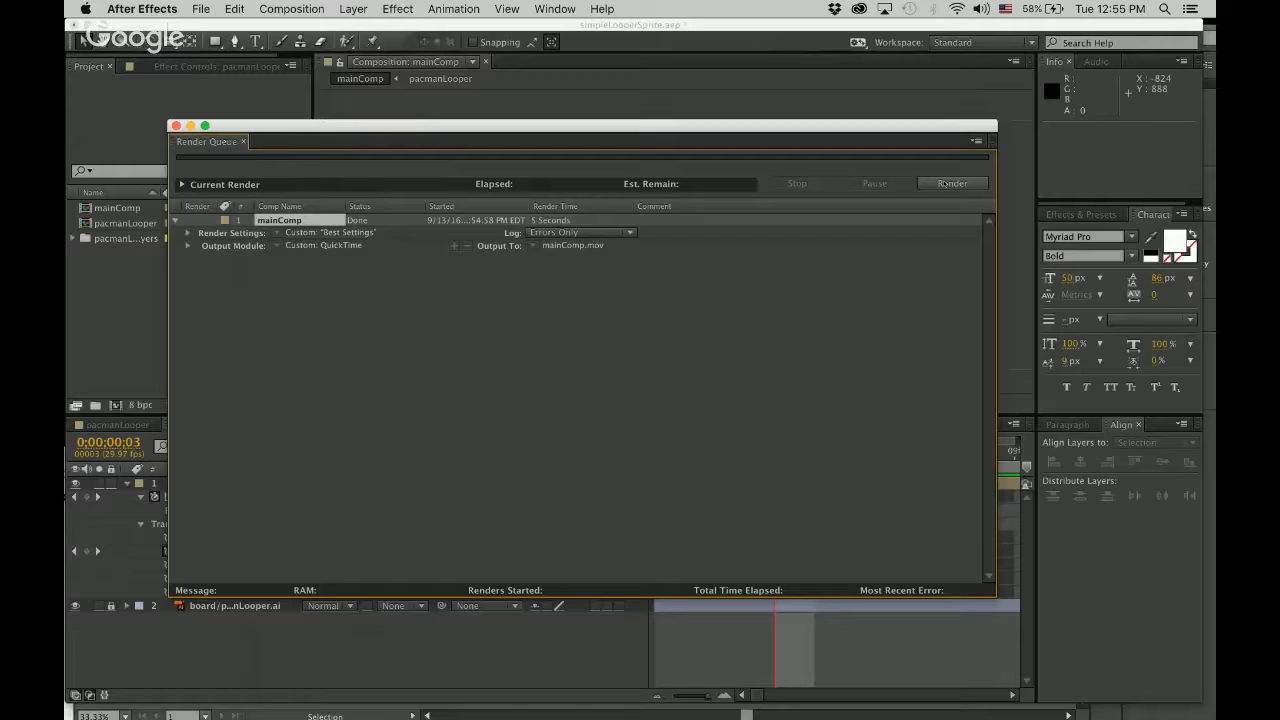
Step: Switch to Finder, play the rendered mainComp.mov from the simpleSpriteLoop folder, and close it without saving the converted copy
left_click(103, 700)
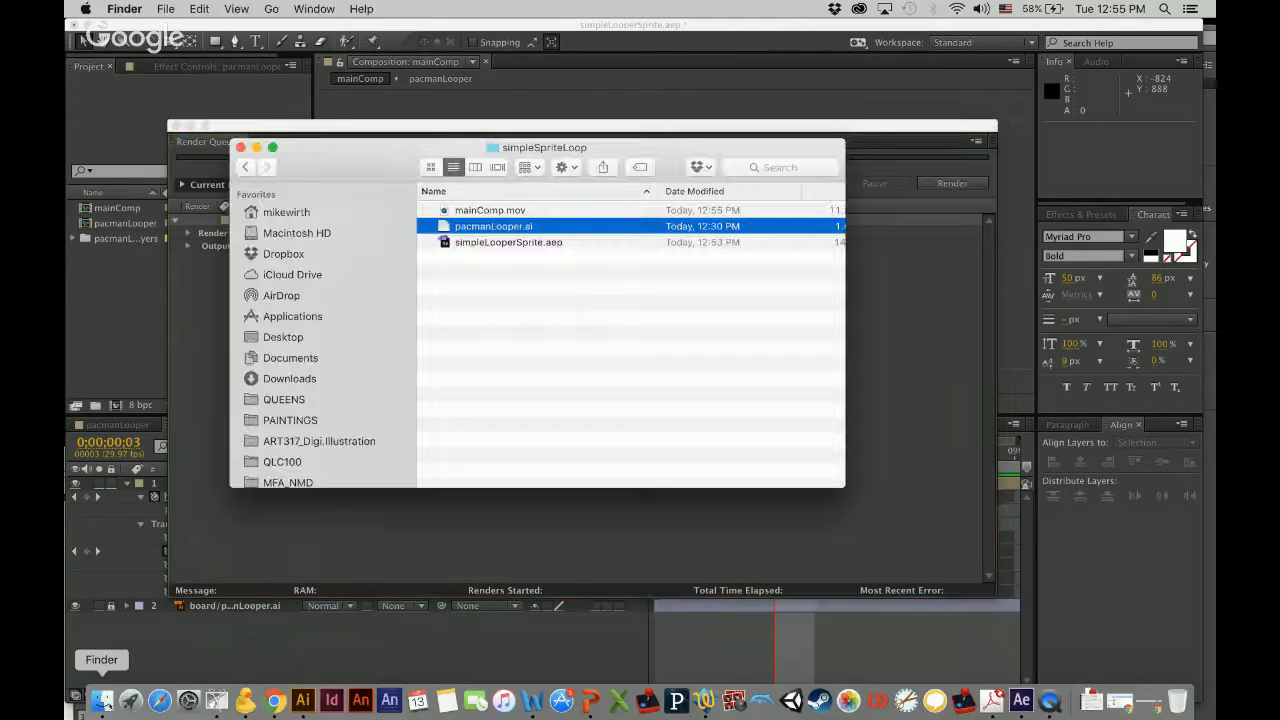
left_click(497, 212)
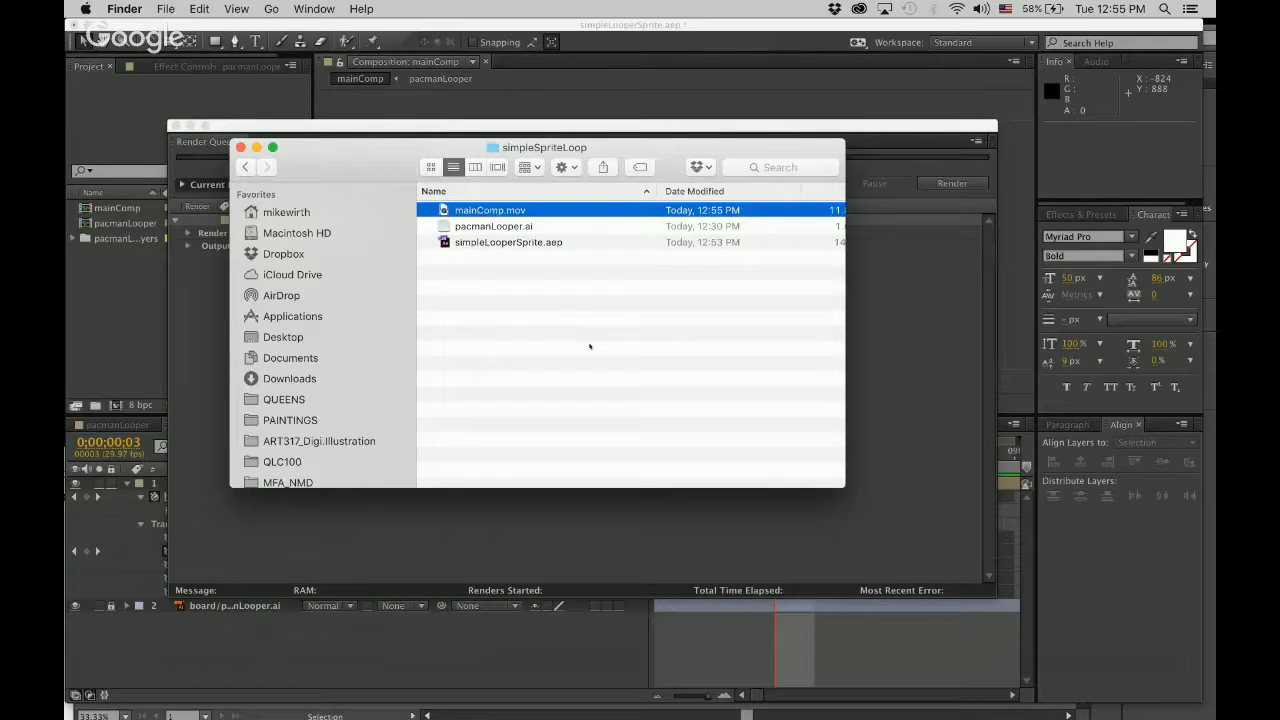
scroll(589, 346, "right", 3)
scroll(589, 346, "left", 3)
double_click(483, 210)
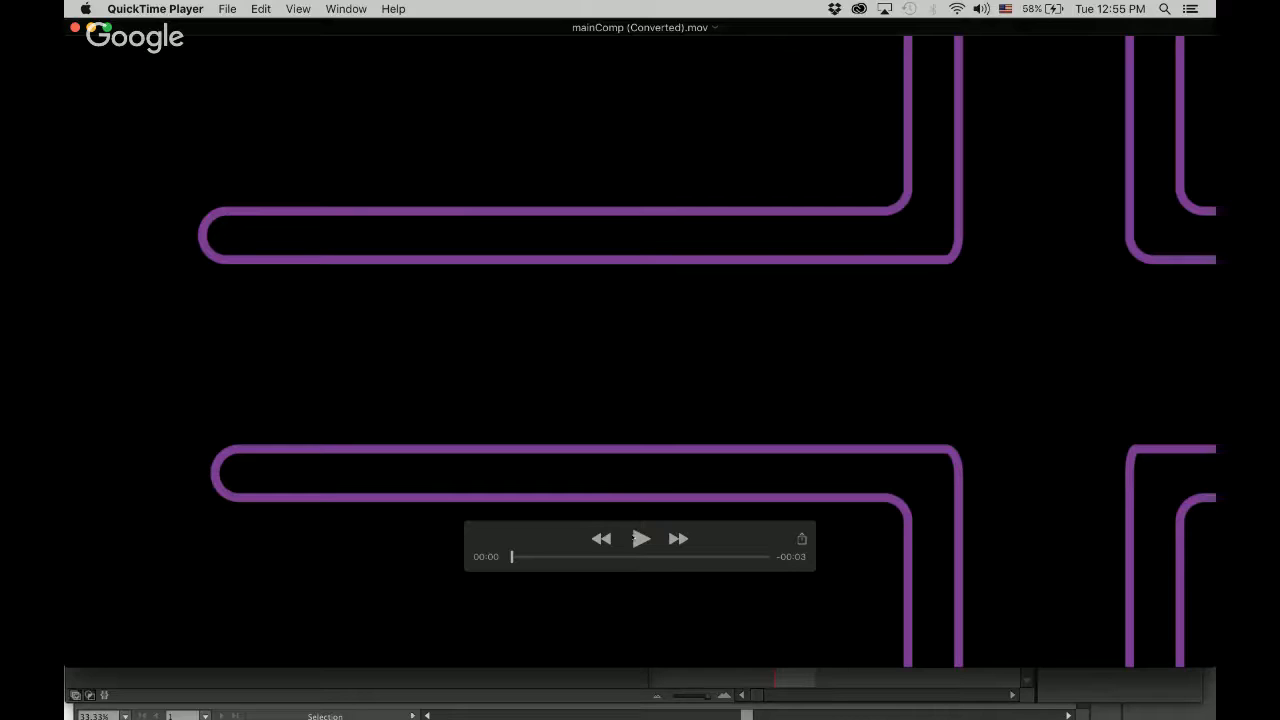
left_click(640, 539)
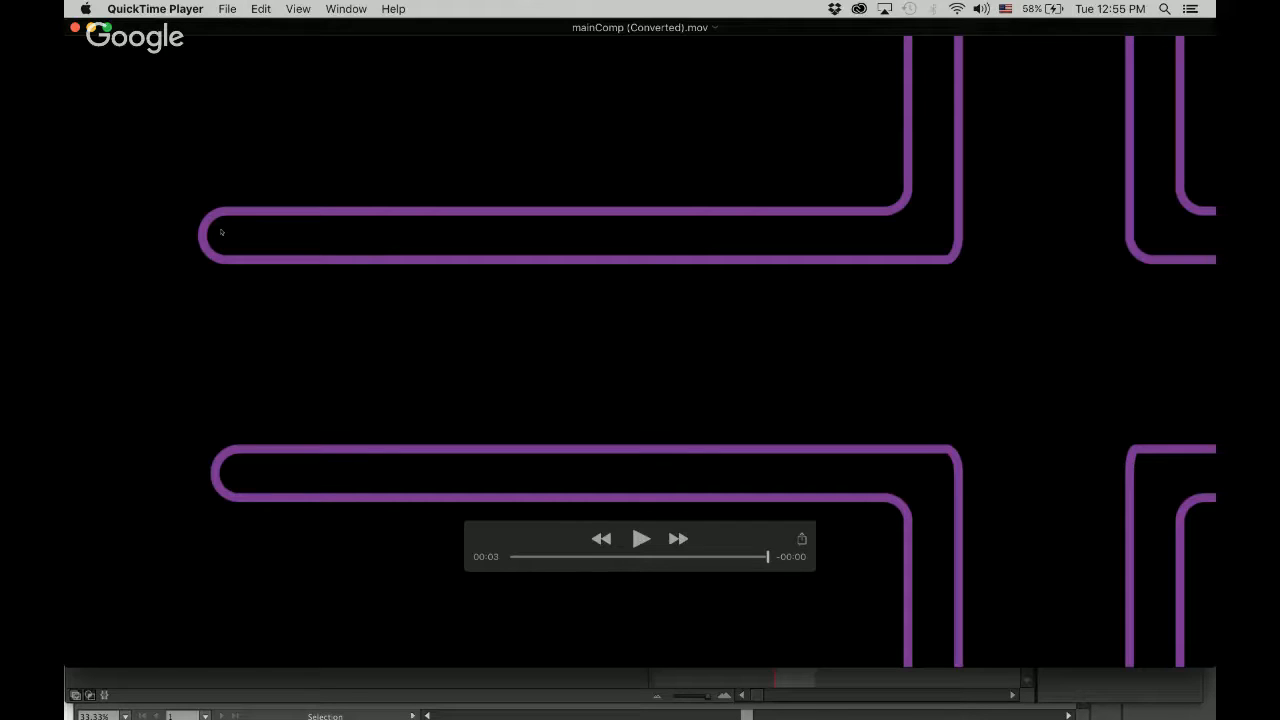
key("space")
key("space")
left_click(75, 28)
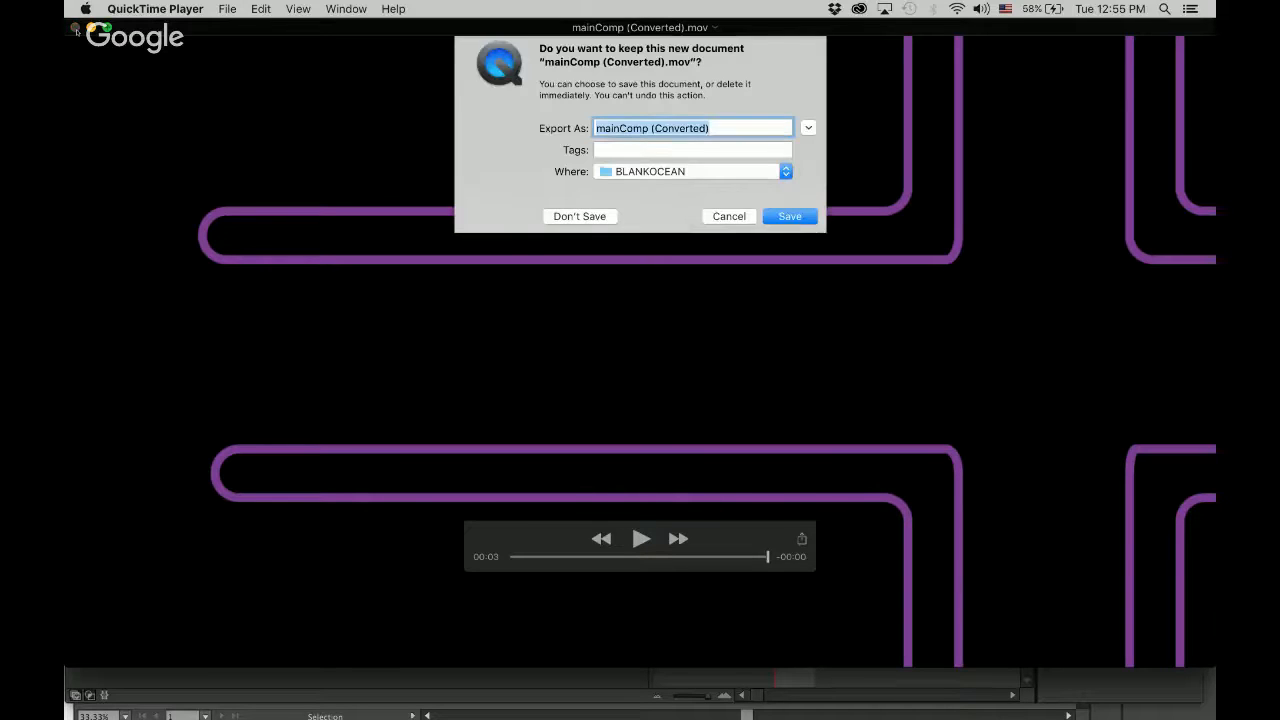
left_click(585, 220)
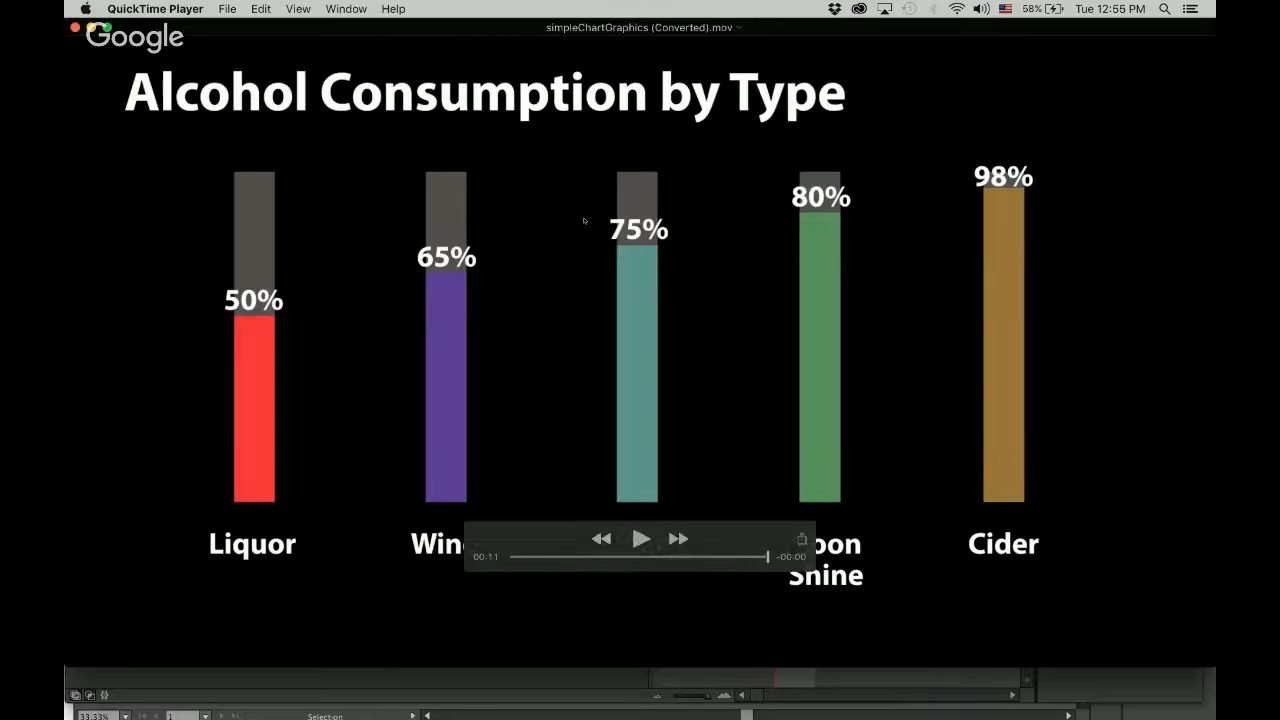
Step: Switch back to After Effects, close the Render Queue window and preview mainComp from the first frame
mouse_move(332, 702)
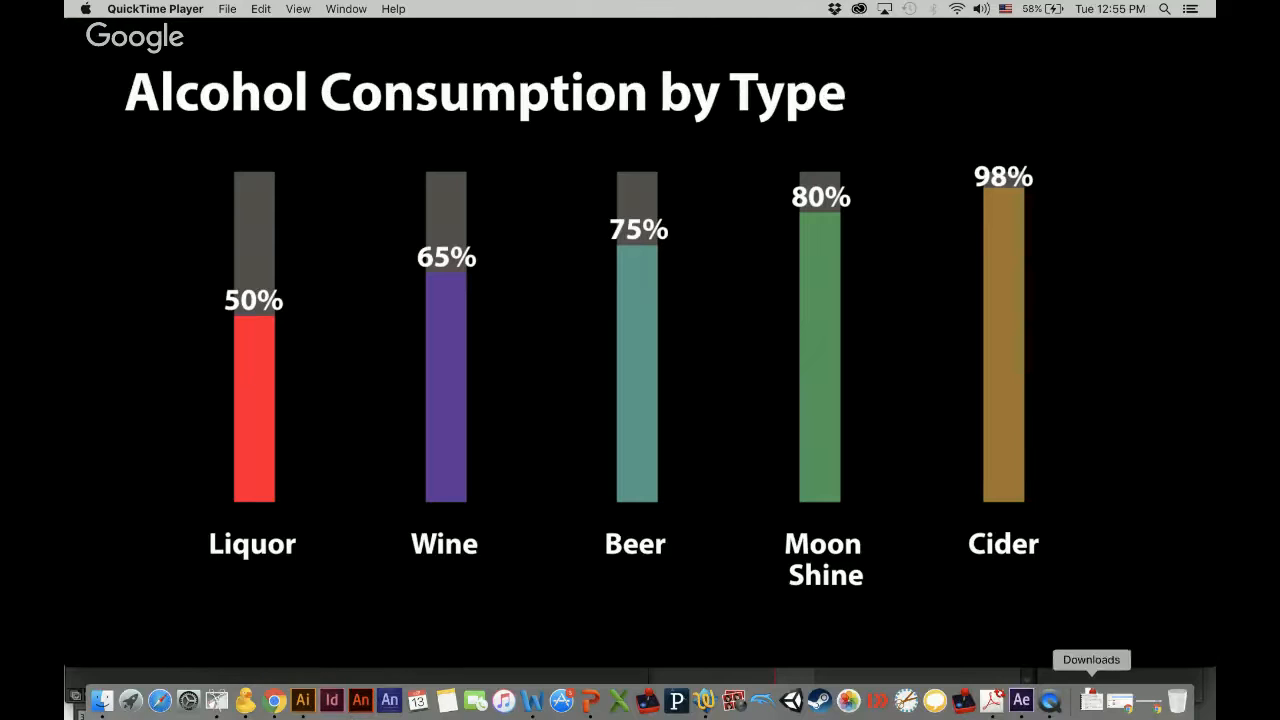
left_click(1021, 700)
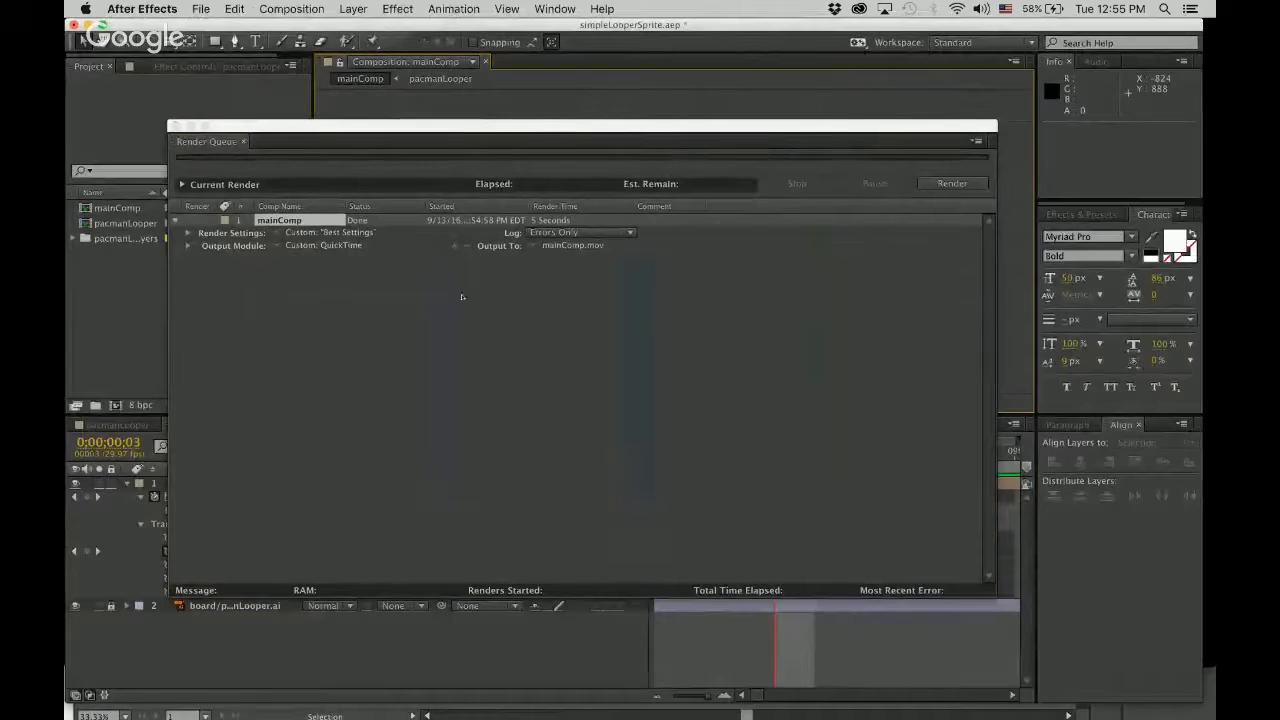
left_click(176, 125)
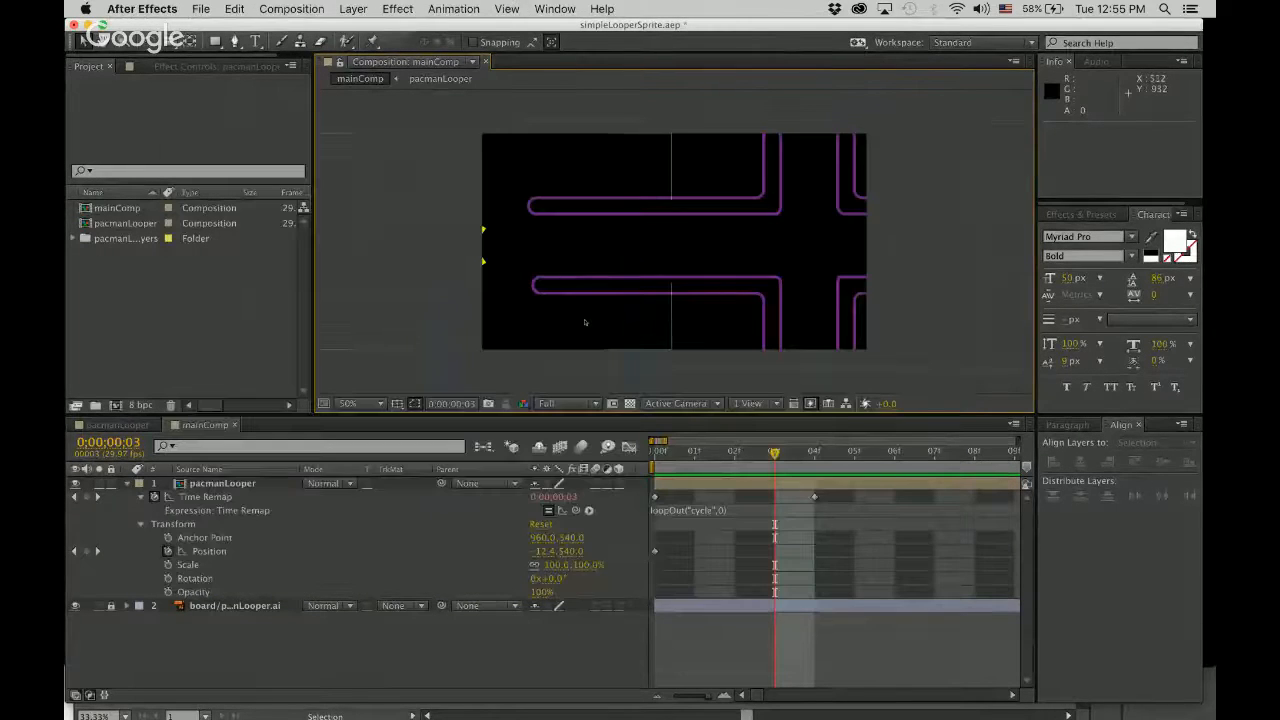
key("Home")
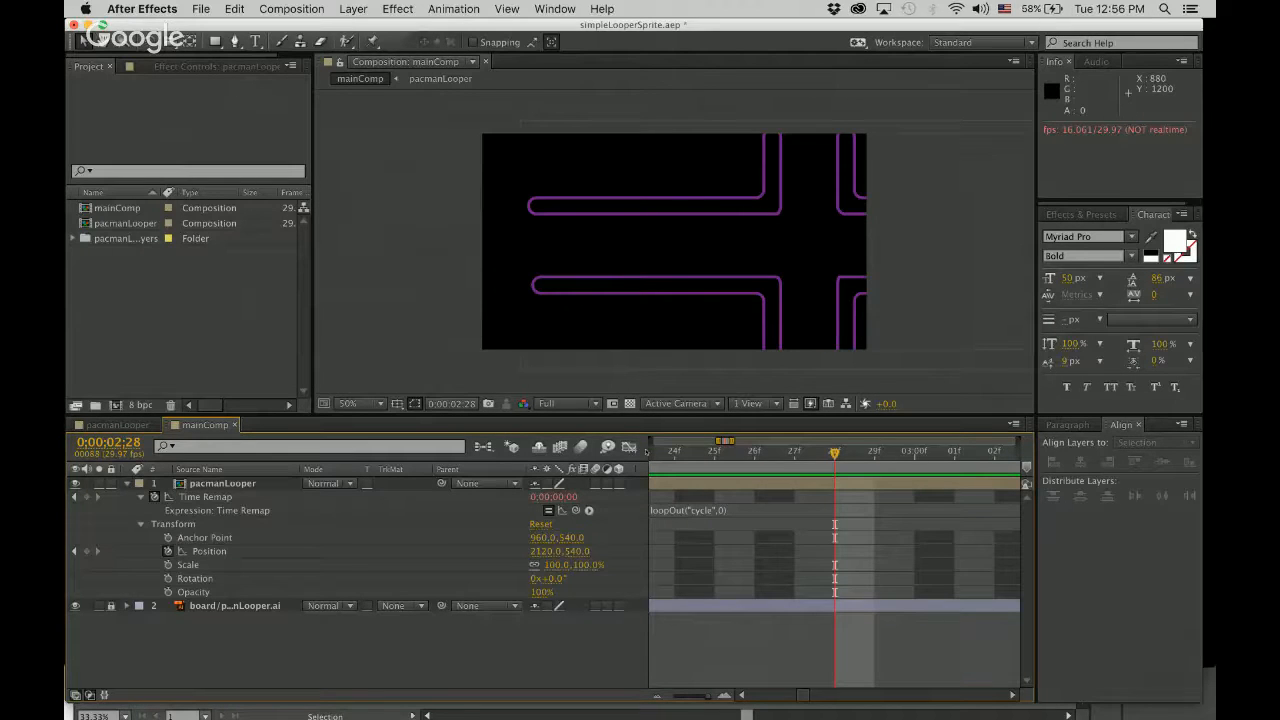
Step: Switch to Chrome and move the Google Hangouts window fully onto the screen
mouse_move(418, 706)
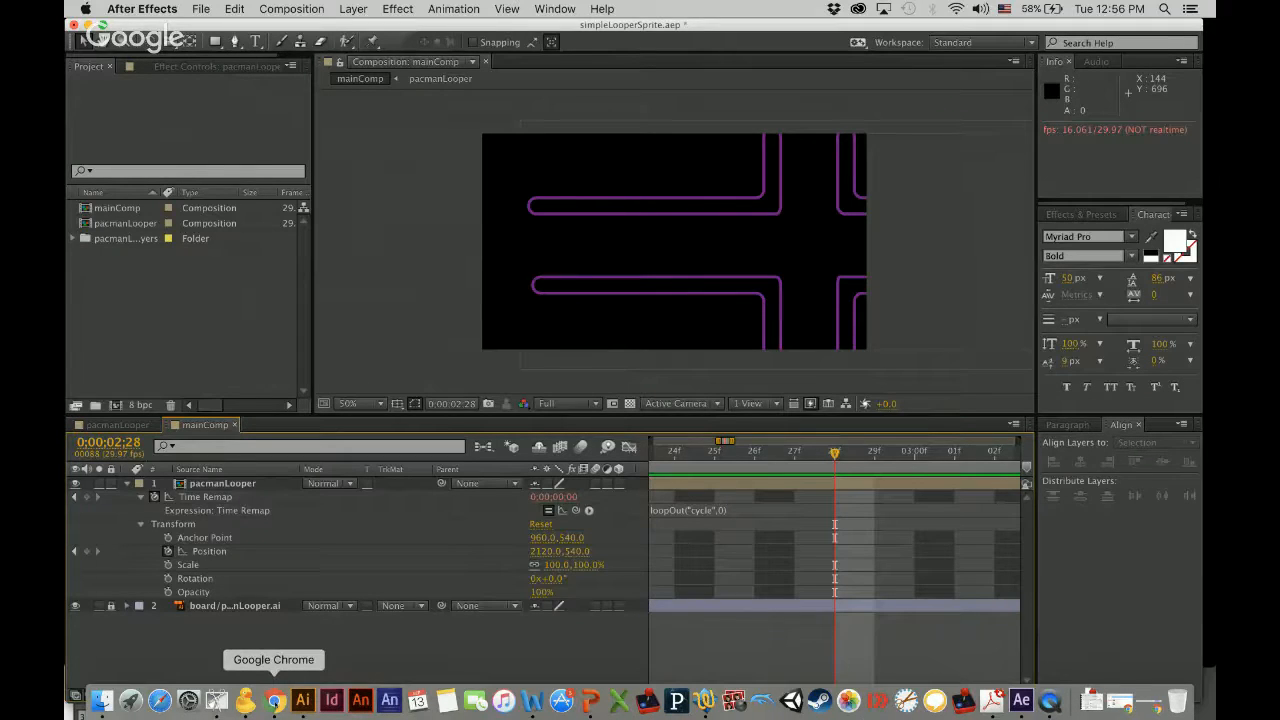
left_click(274, 700)
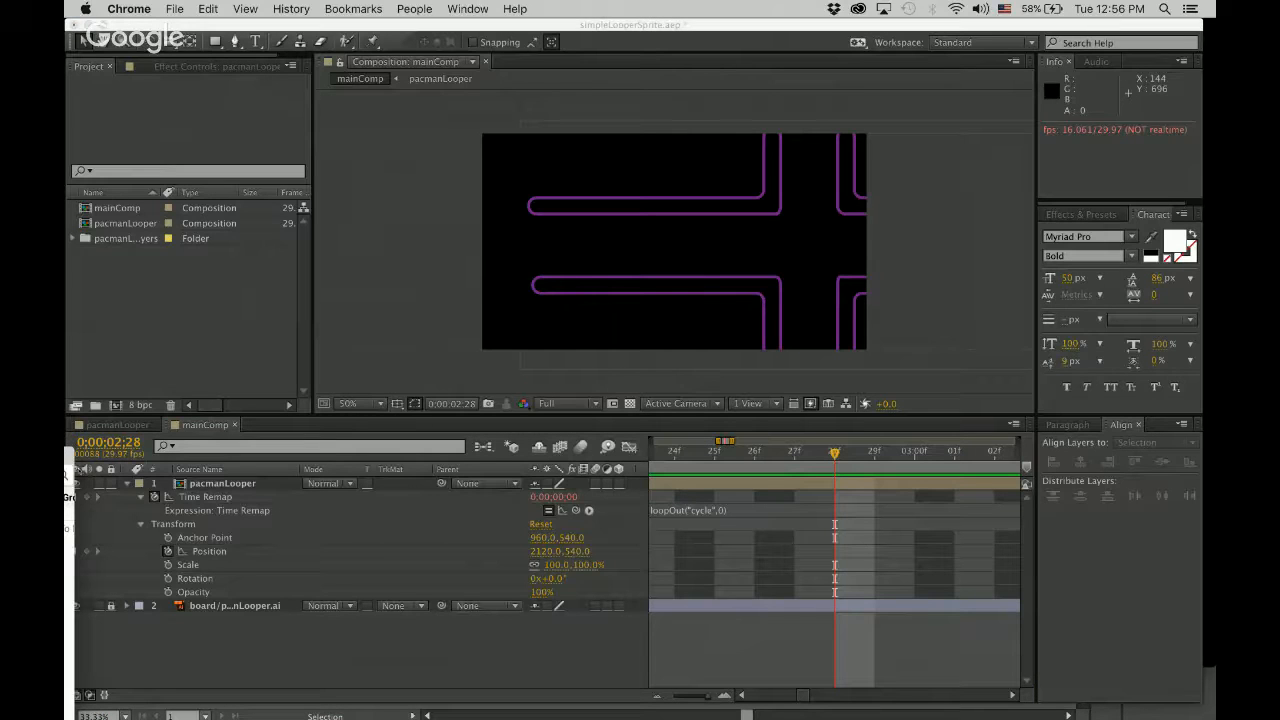
left_click_drag(70, 460, 711, 327)
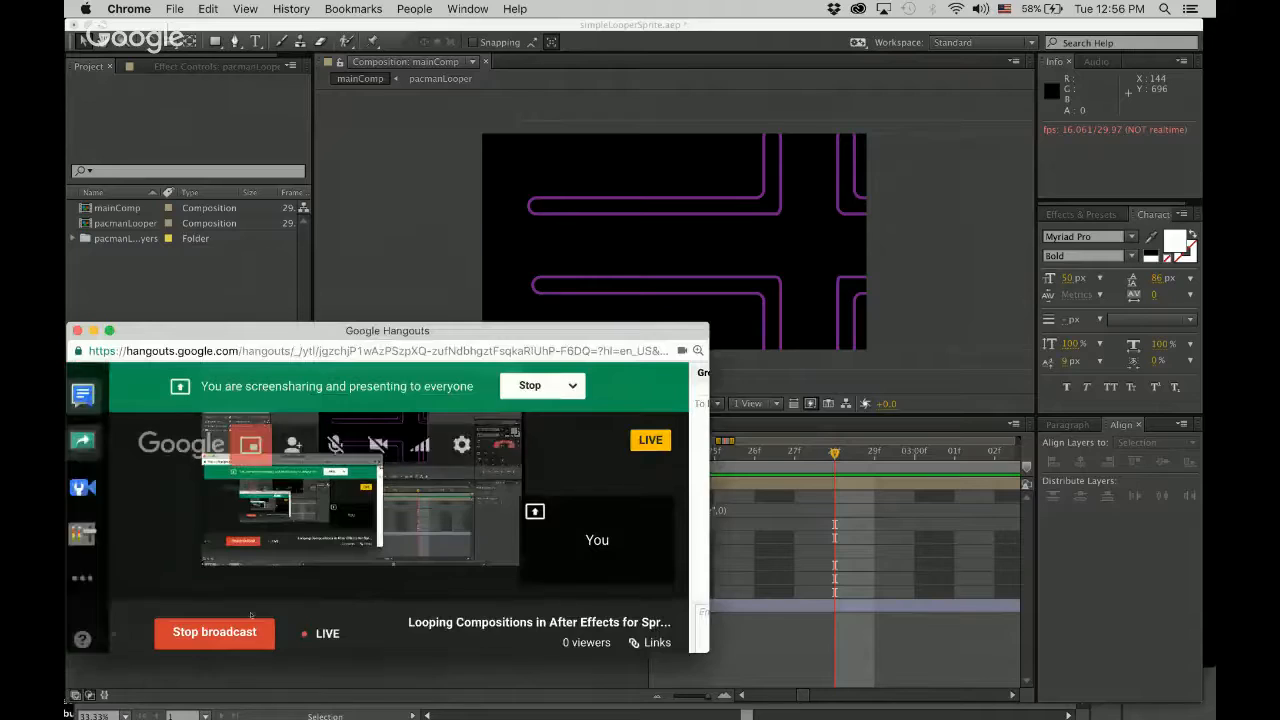